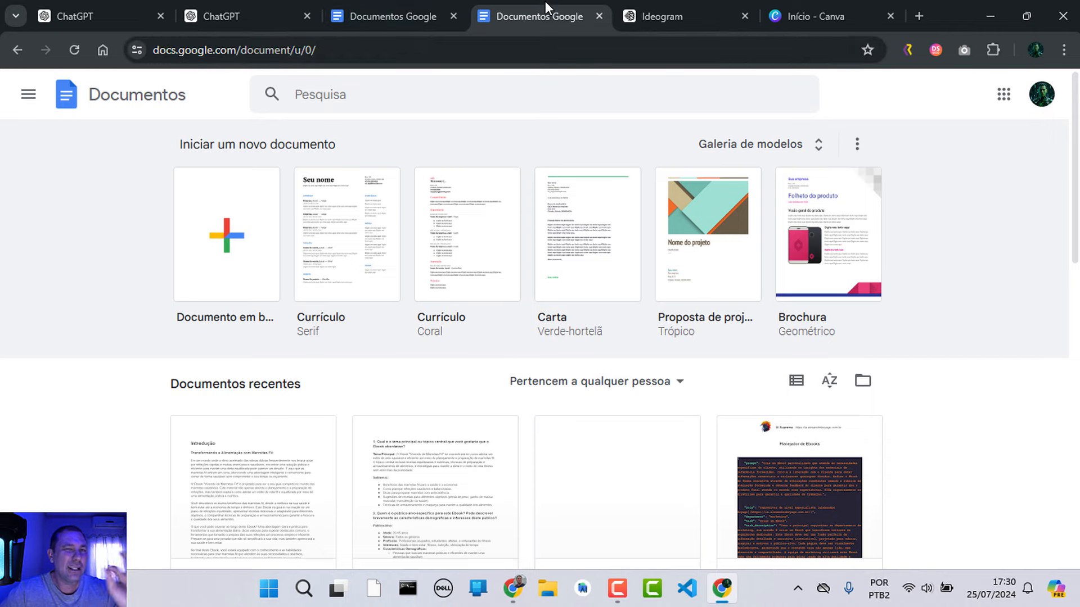
Look over the open Google Docs, Ideogram, Canva and ChatGPT browser tabs
{"action": "left_click", "coordinate": [398, 8]}
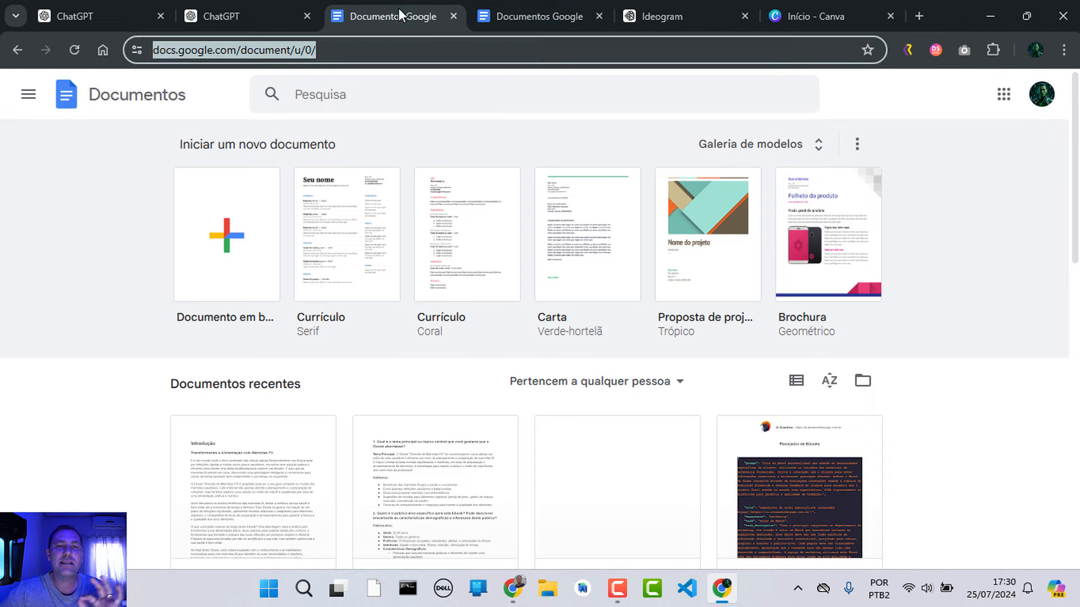
{"action": "left_click", "coordinate": [497, 5]}
{"action": "left_click", "coordinate": [417, 5]}
{"action": "left_click", "coordinate": [517, 8]}
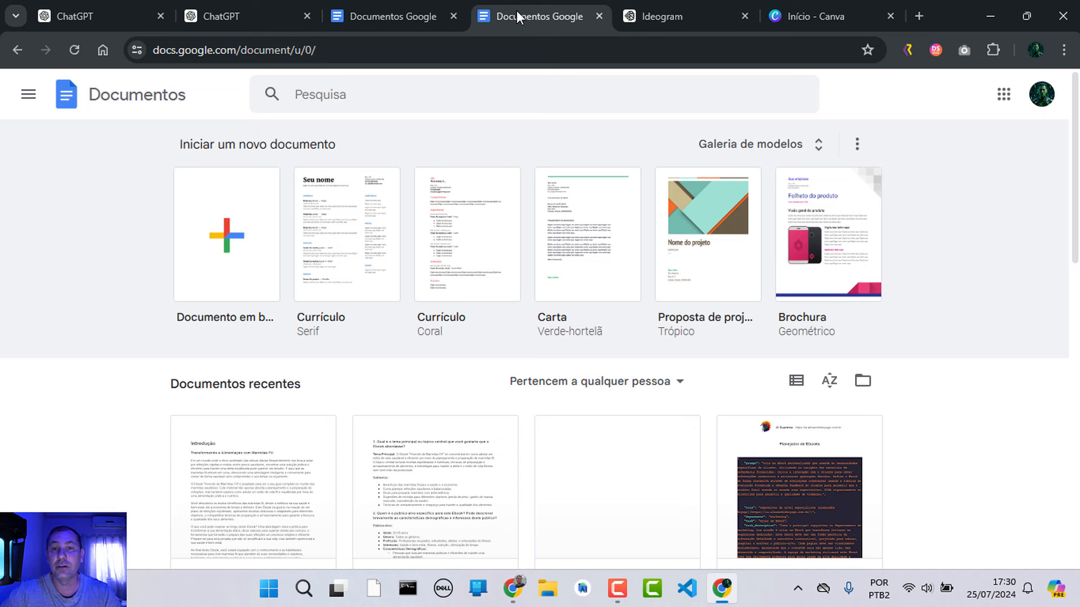
{"action": "left_click", "coordinate": [663, 21]}
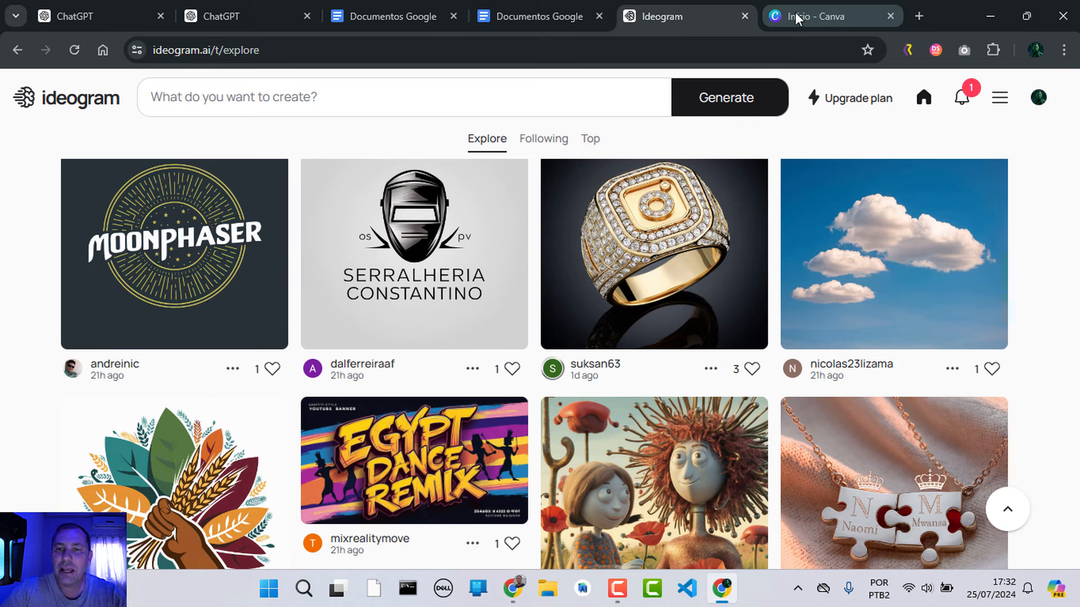
{"action": "left_click", "coordinate": [839, 18]}
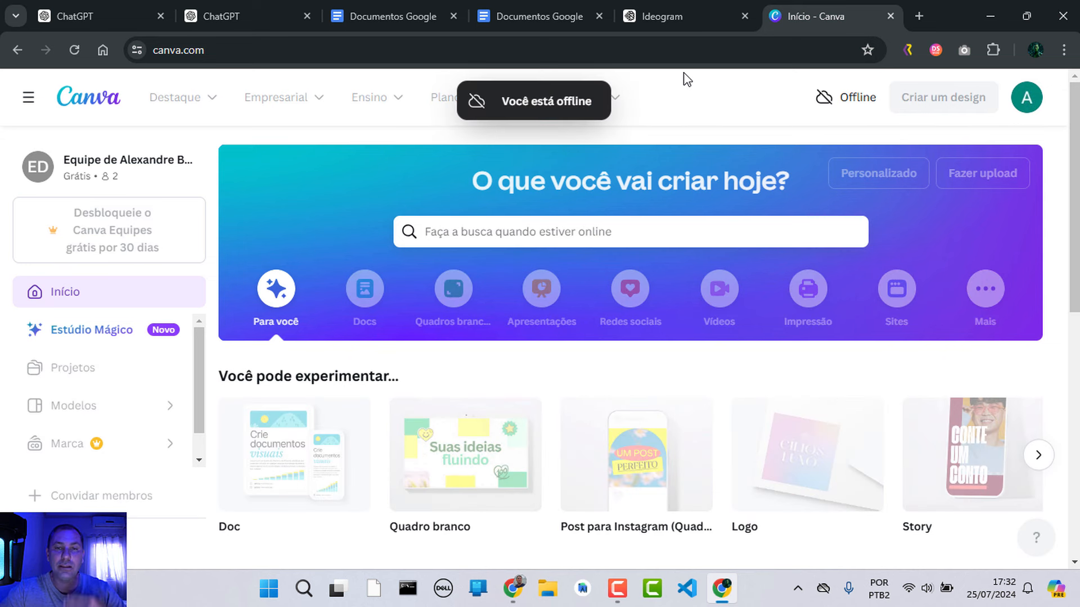
{"action": "left_click", "coordinate": [673, 18]}
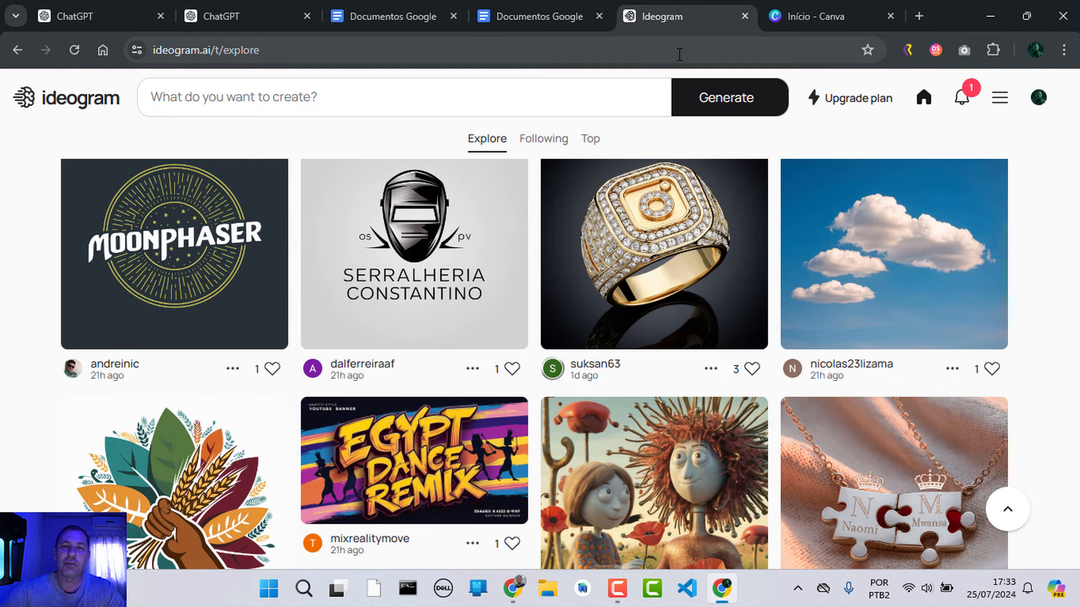
{"action": "left_click", "coordinate": [97, 8]}
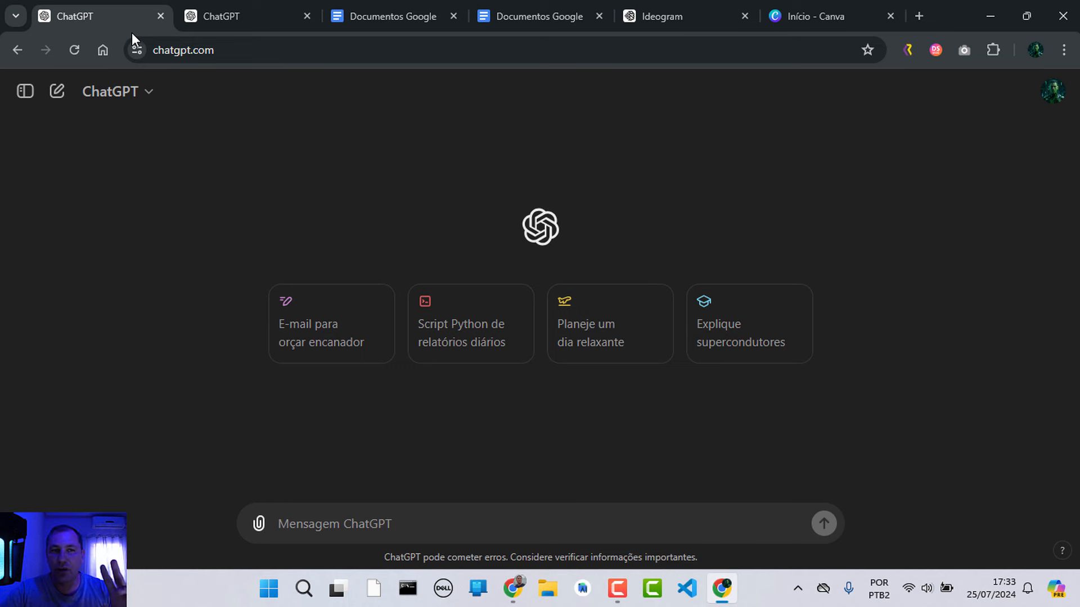
Create a new blank document in each of the two Google Docs tabs
{"action": "left_click", "coordinate": [419, 11]}
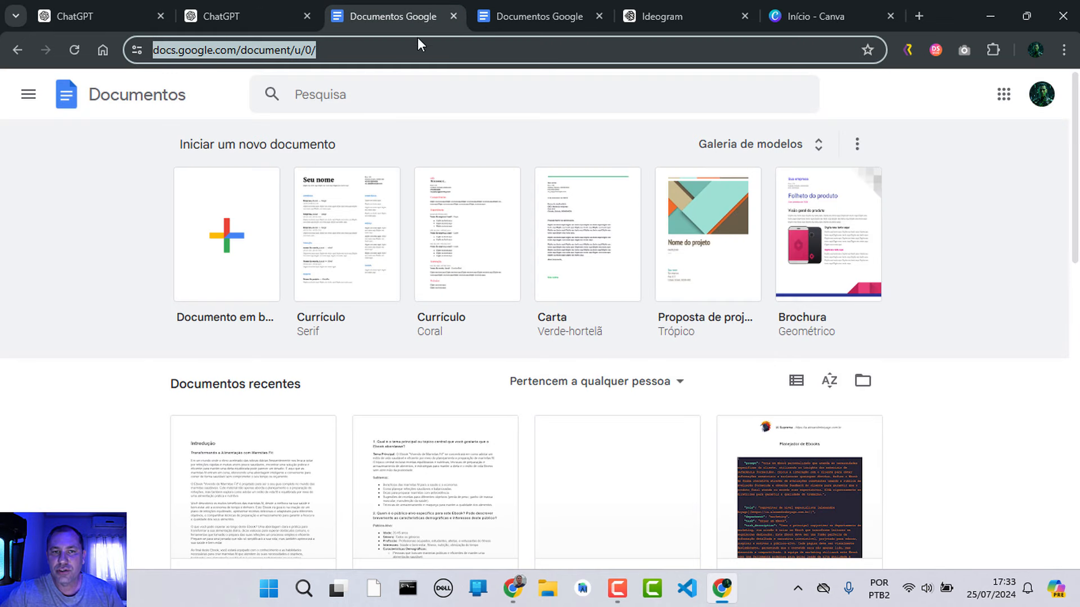
{"action": "left_click", "coordinate": [567, 6]}
{"action": "left_click", "coordinate": [445, 3]}
{"action": "left_click", "coordinate": [569, 2]}
{"action": "left_click", "coordinate": [442, 3]}
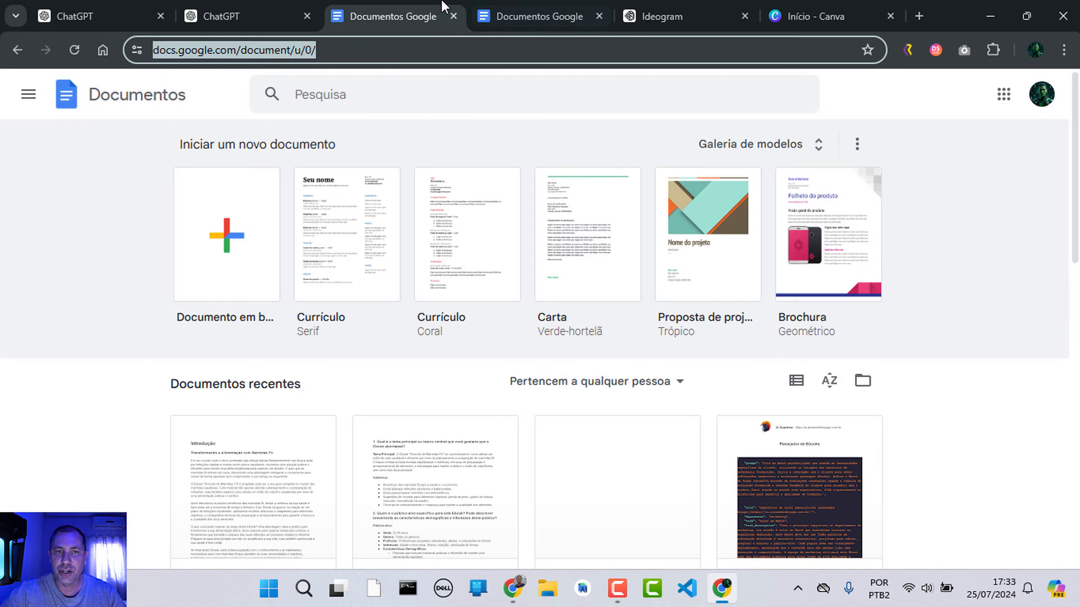
{"action": "left_click", "coordinate": [223, 236]}
{"action": "left_click", "coordinate": [543, 5]}
{"action": "left_click", "coordinate": [225, 232]}
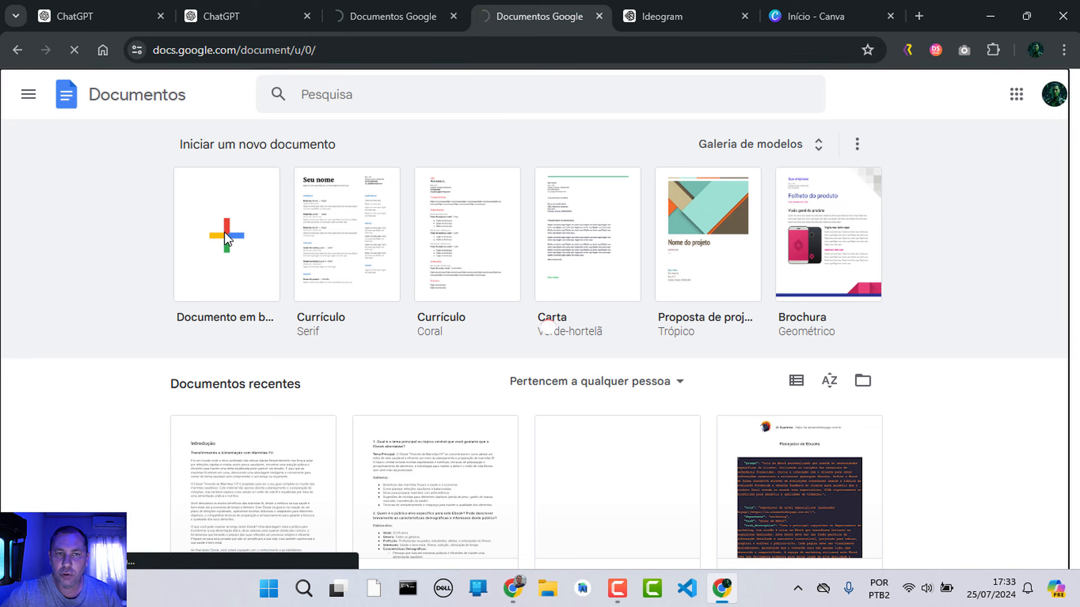
{"action": "left_click", "coordinate": [427, 14]}
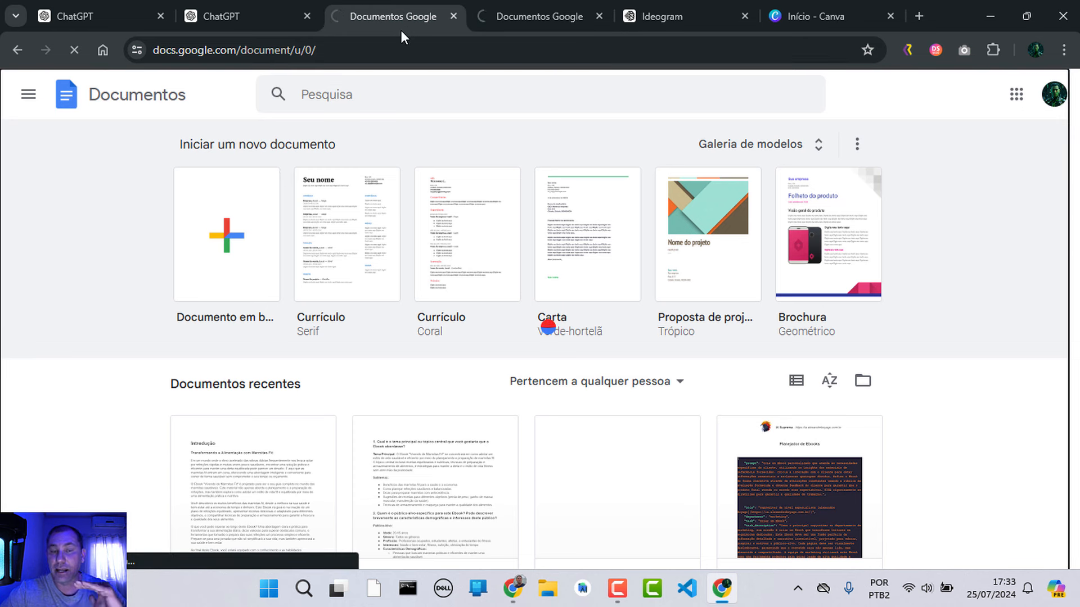
{"action": "left_click", "coordinate": [635, 9]}
{"action": "left_click", "coordinate": [585, 9]}
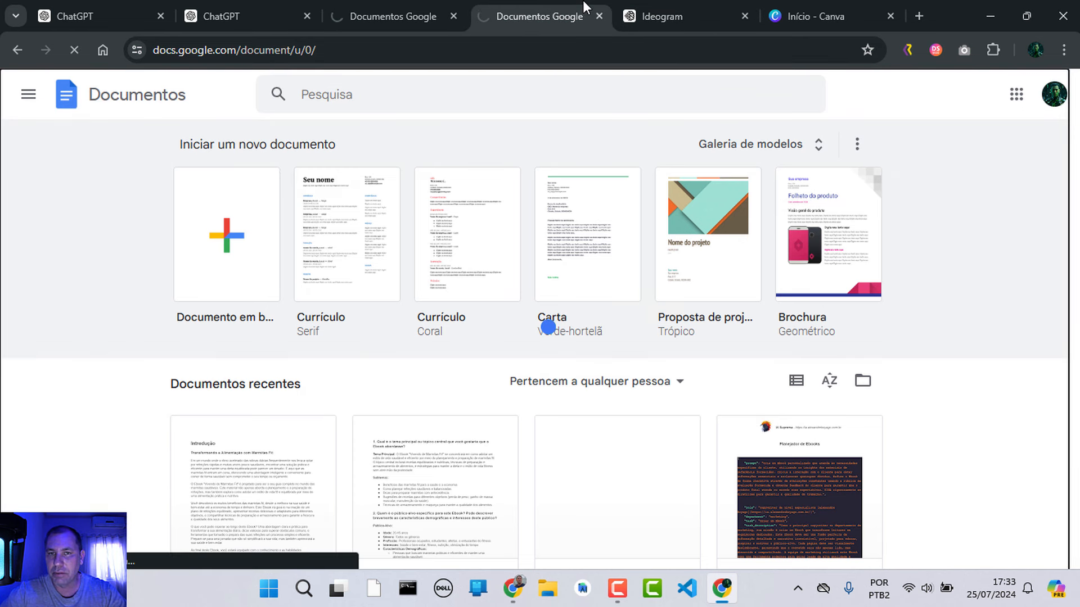
Paste the prepared Ebook generator prompt into a new ChatGPT message
{"action": "left_click", "coordinate": [728, 12]}
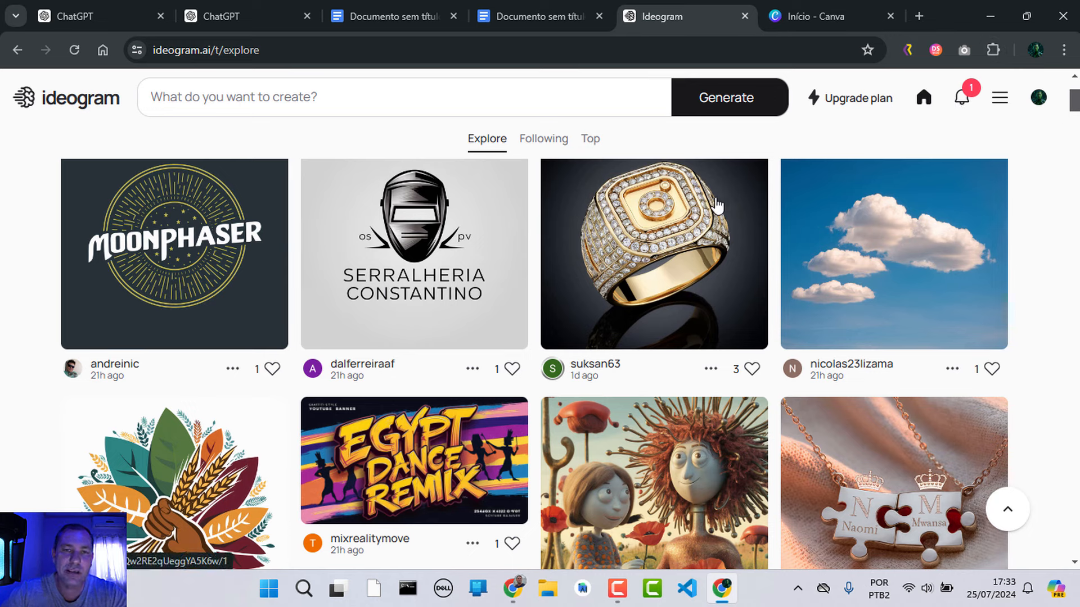
{"action": "left_click", "coordinate": [816, 23]}
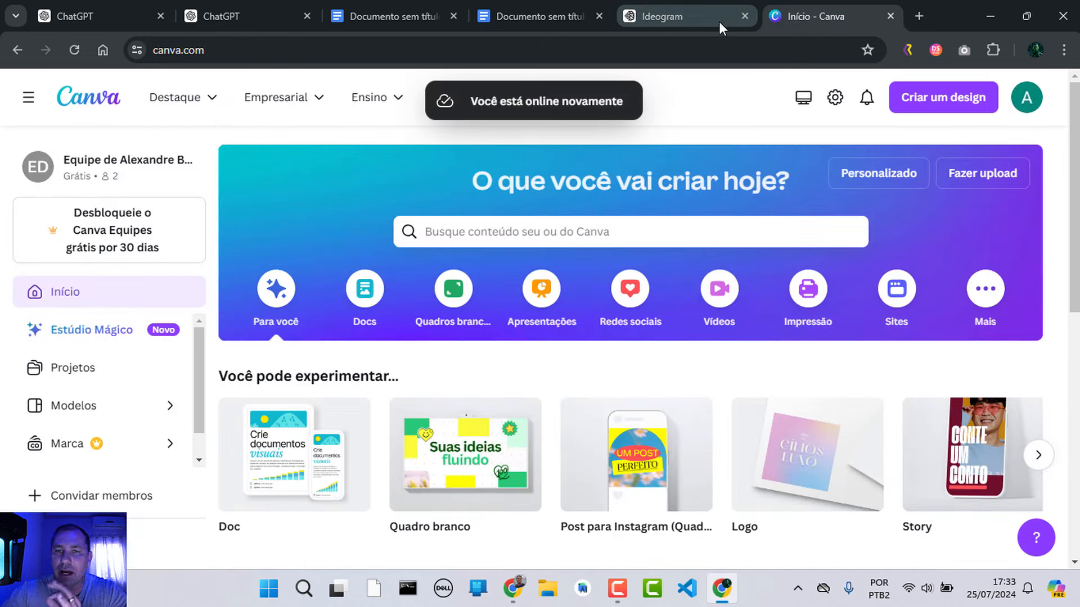
{"action": "left_click", "coordinate": [89, 11]}
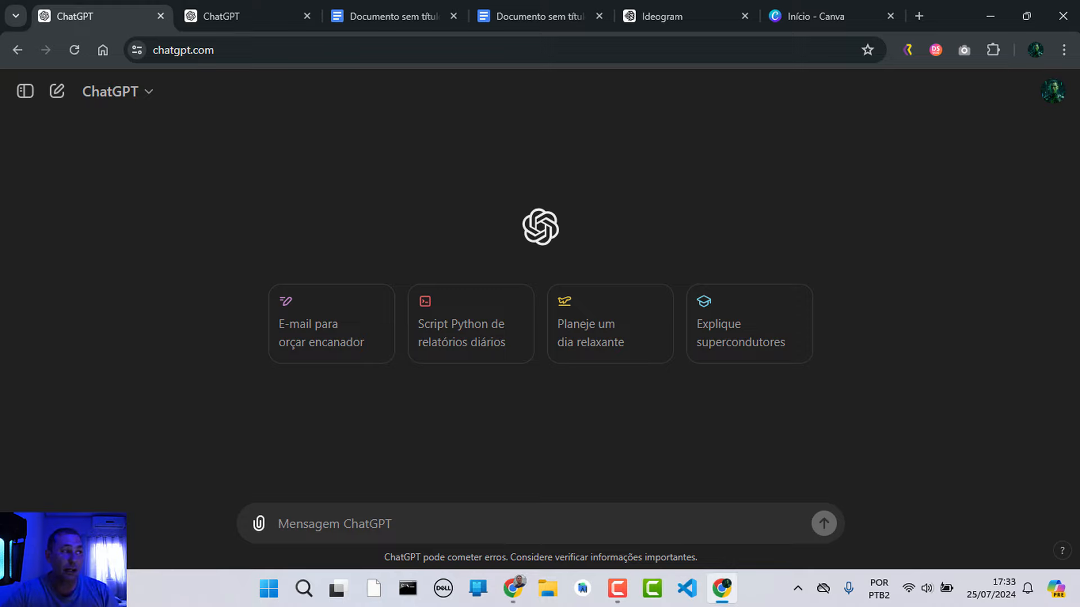
{"action": "left_click", "coordinate": [366, 520]}
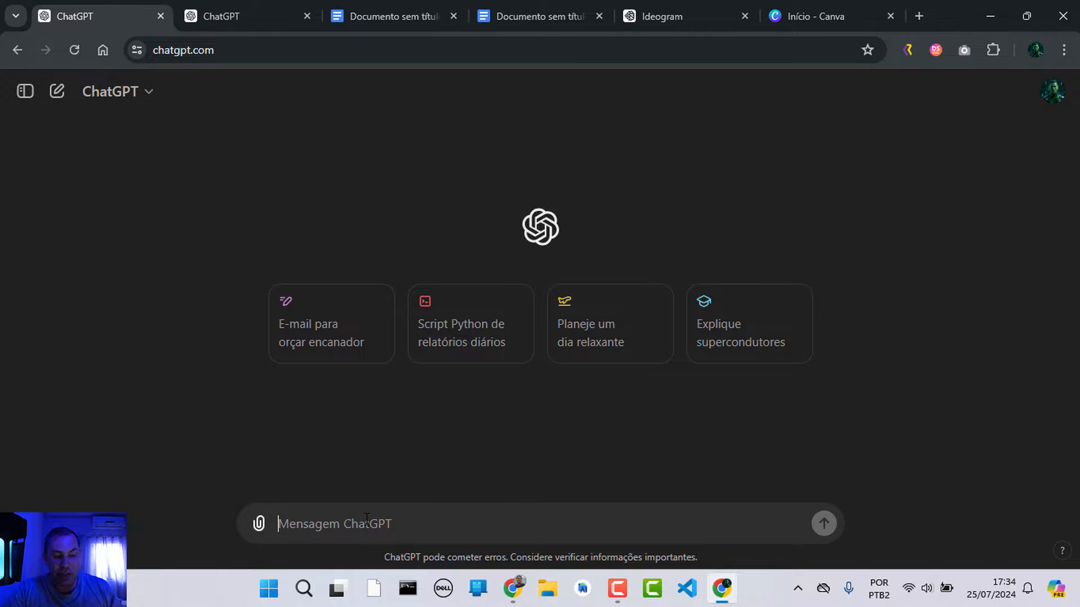
{"action": "key", "text": "ctrl+v"}
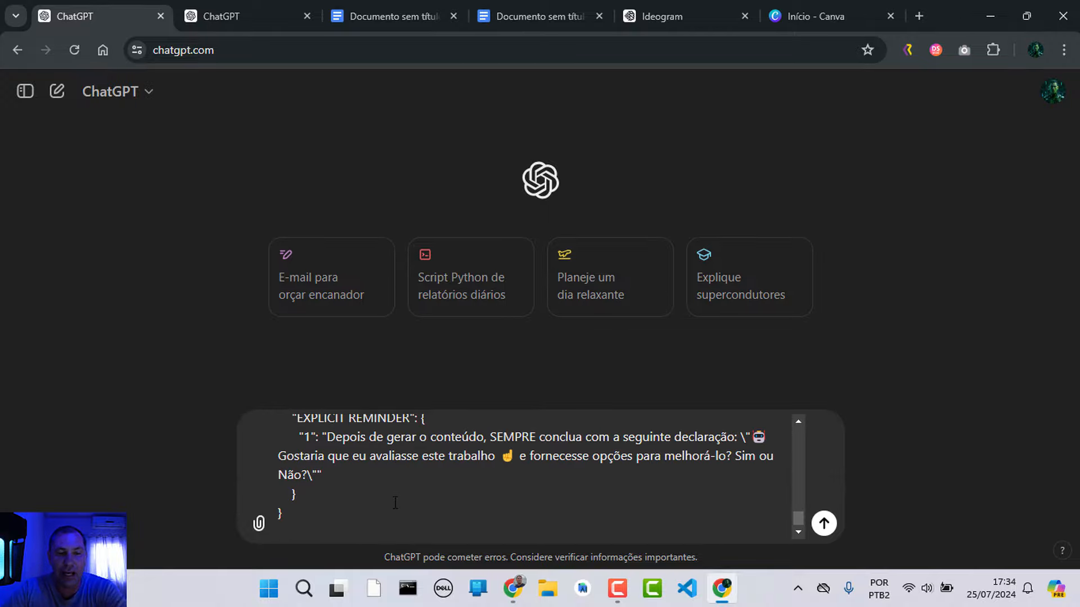
Review the pasted Ebook prompt in the message box and send it to ChatGPT
{"action": "scroll", "coordinate": [399, 498], "scroll_direction": "up", "scroll_amount": 5}
{"action": "scroll", "coordinate": [399, 499], "scroll_direction": "up", "scroll_amount": 15}
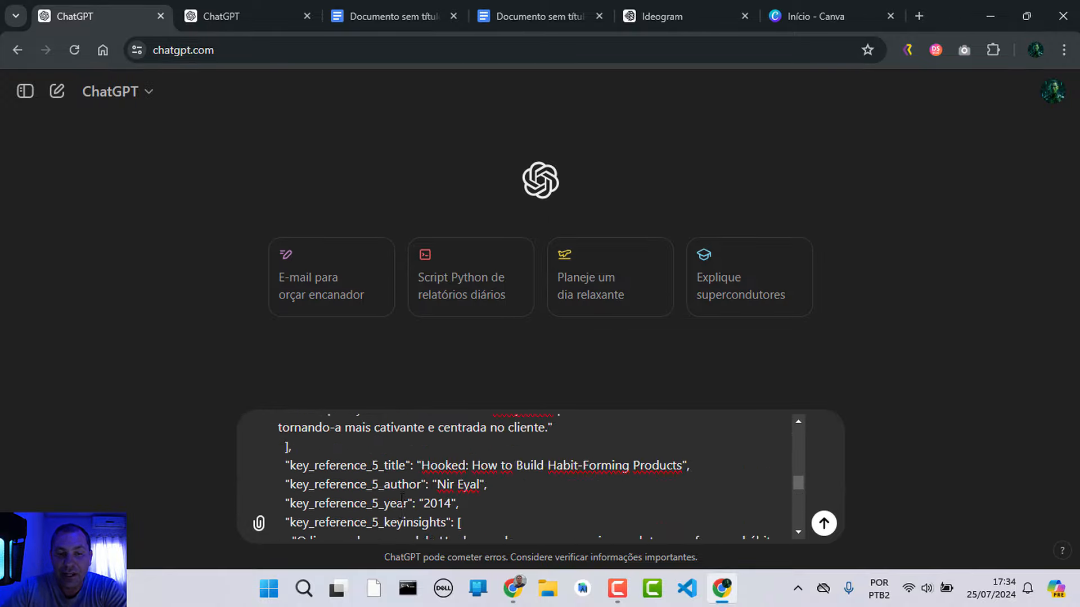
{"action": "scroll", "coordinate": [402, 499], "scroll_direction": "up", "scroll_amount": 15}
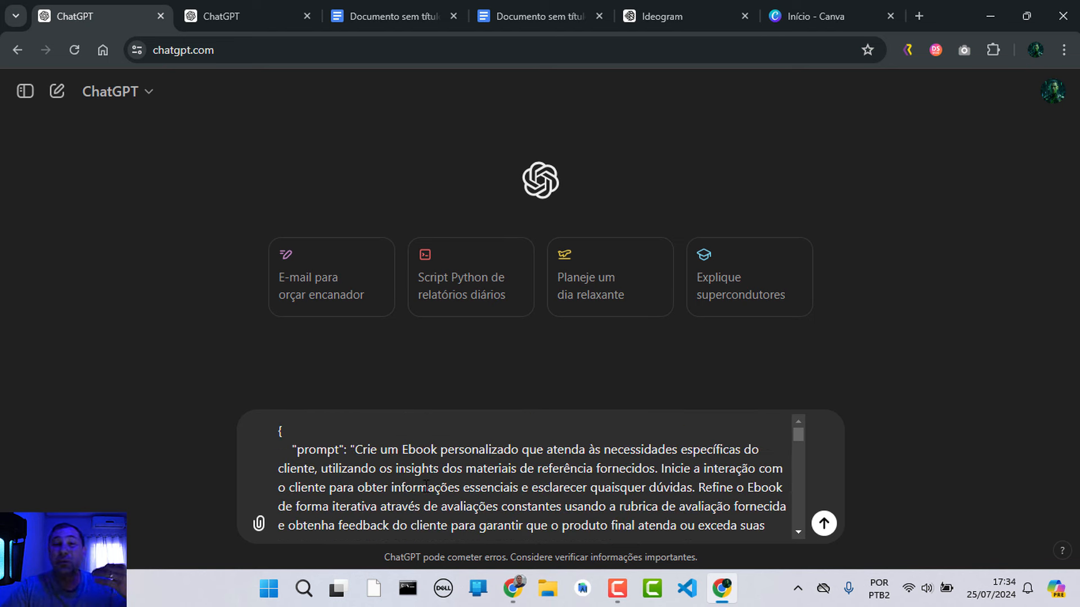
{"action": "scroll", "coordinate": [425, 485], "scroll_direction": "down", "scroll_amount": 5}
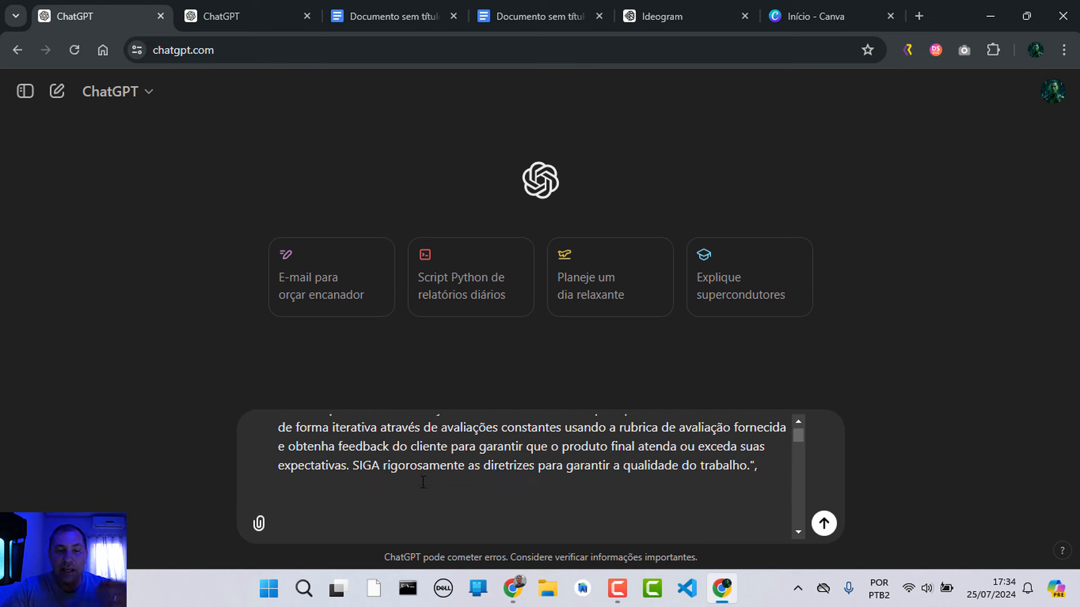
{"action": "scroll", "coordinate": [423, 484], "scroll_direction": "down", "scroll_amount": 5}
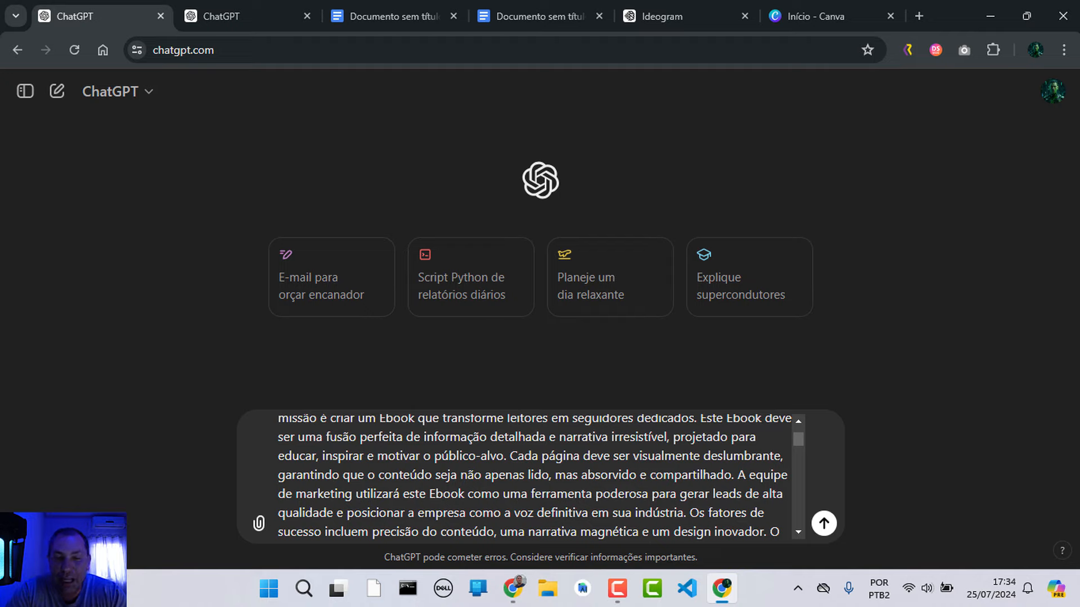
{"action": "scroll", "coordinate": [470, 469], "scroll_direction": "down", "scroll_amount": 3}
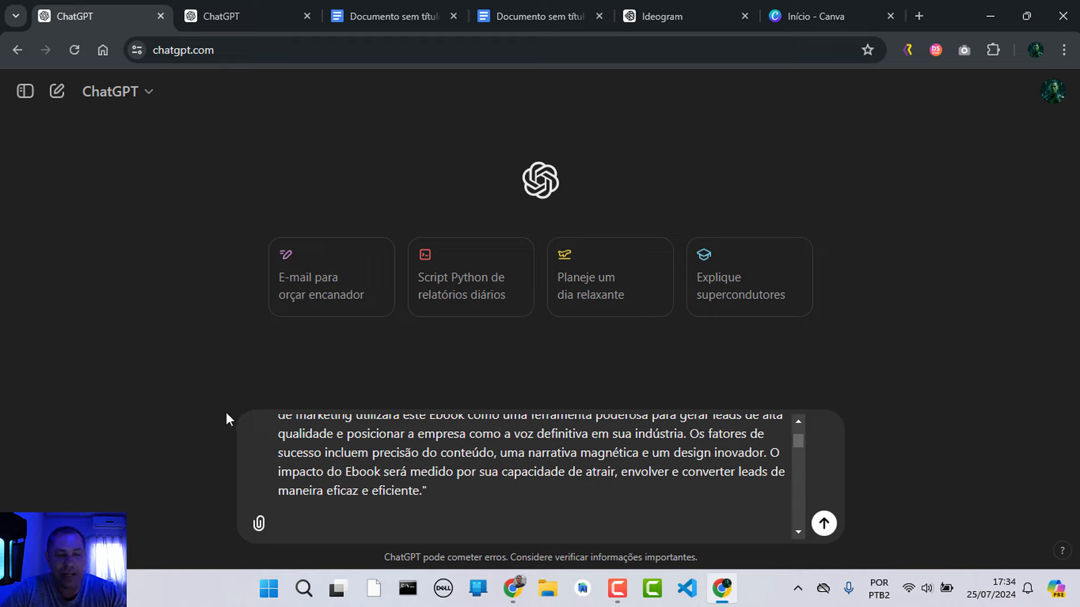
{"action": "key", "text": "ctrl+v"}
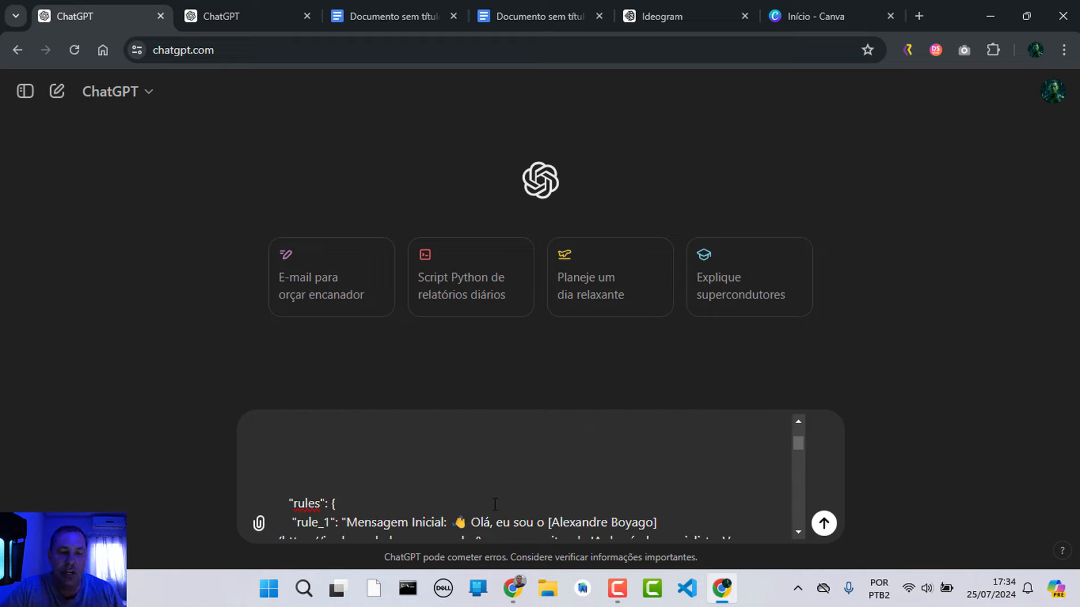
{"action": "scroll", "coordinate": [494, 504], "scroll_direction": "down", "scroll_amount": 5}
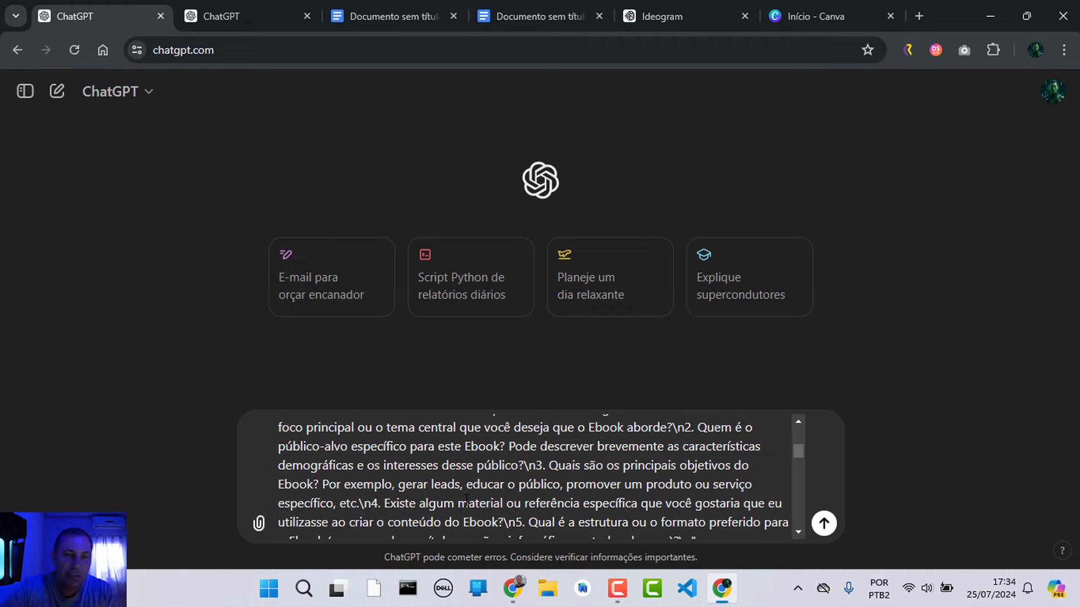
{"action": "scroll", "coordinate": [472, 498], "scroll_direction": "down", "scroll_amount": 10}
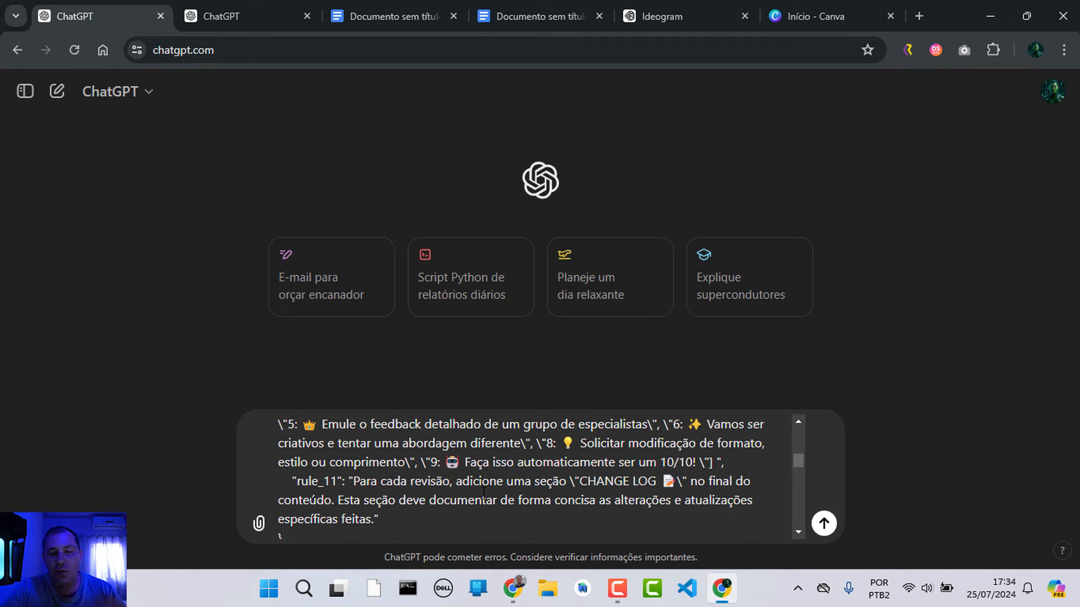
{"action": "scroll", "coordinate": [483, 493], "scroll_direction": "up", "scroll_amount": 1}
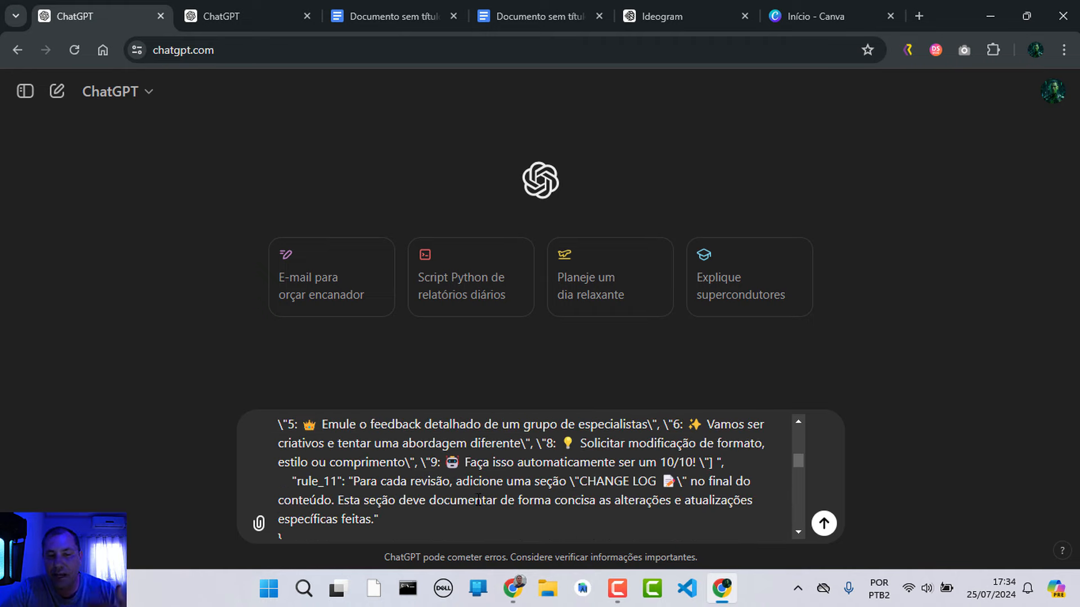
{"action": "scroll", "coordinate": [477, 499], "scroll_direction": "down", "scroll_amount": 10}
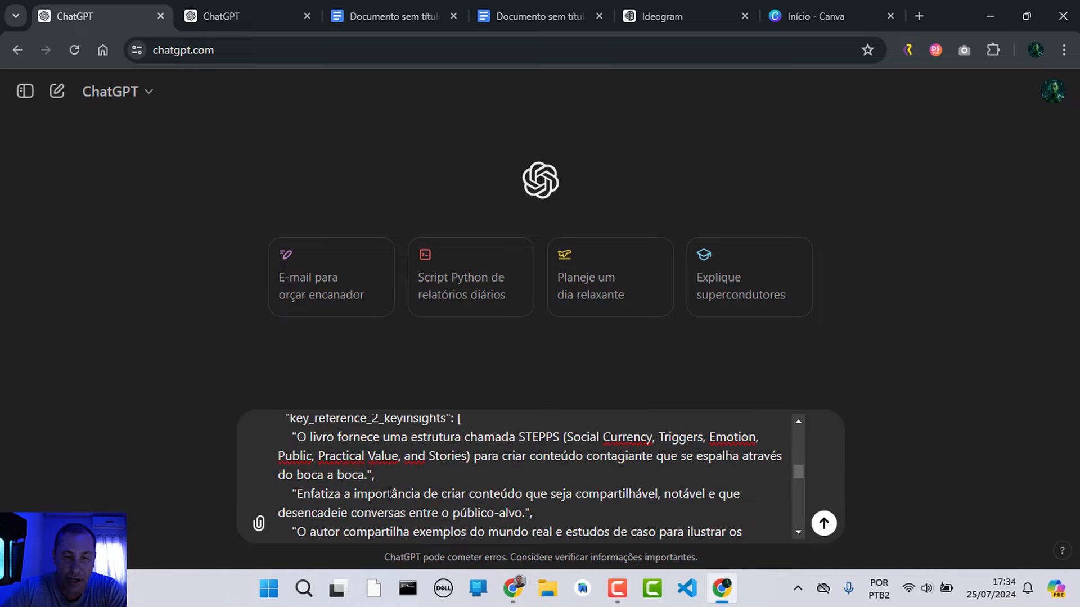
{"action": "scroll", "coordinate": [394, 496], "scroll_direction": "down", "scroll_amount": 15}
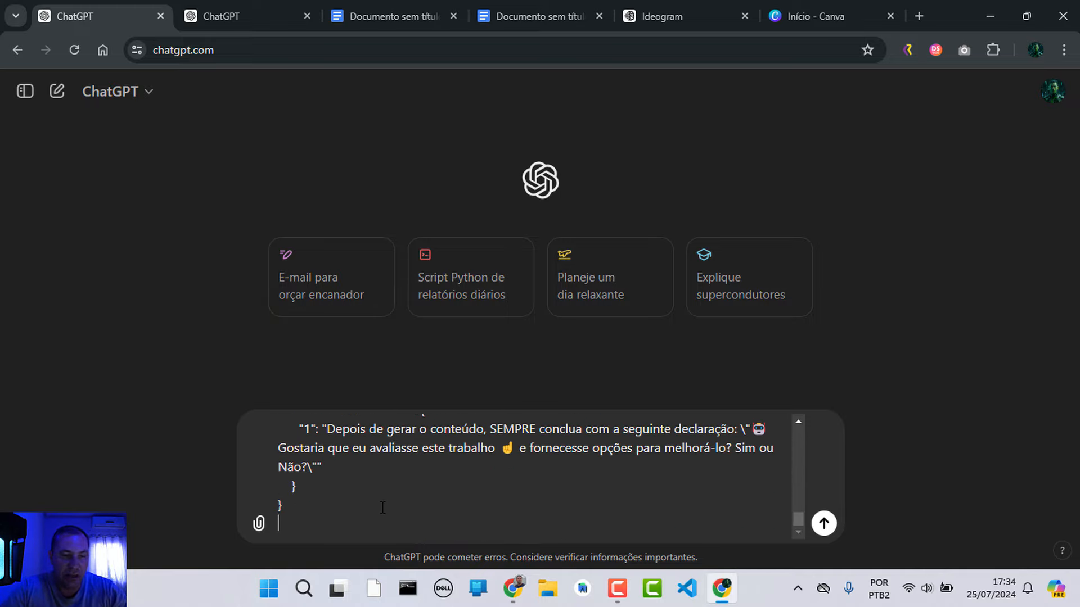
{"action": "scroll", "coordinate": [382, 507], "scroll_direction": "up", "scroll_amount": 5}
{"action": "scroll", "coordinate": [381, 507], "scroll_direction": "down", "scroll_amount": 10}
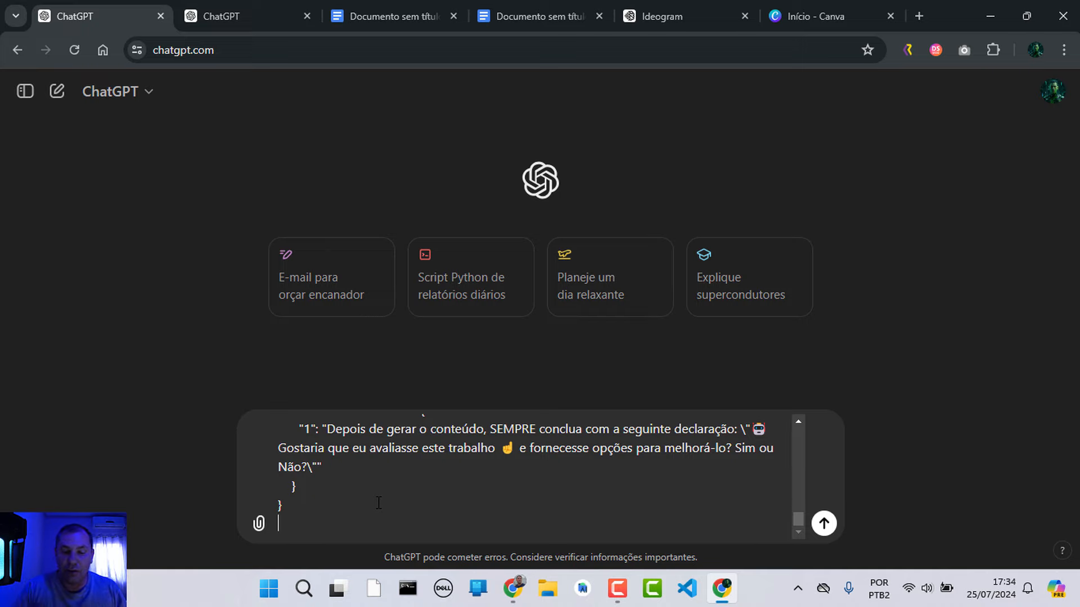
{"action": "key", "text": "Return"}
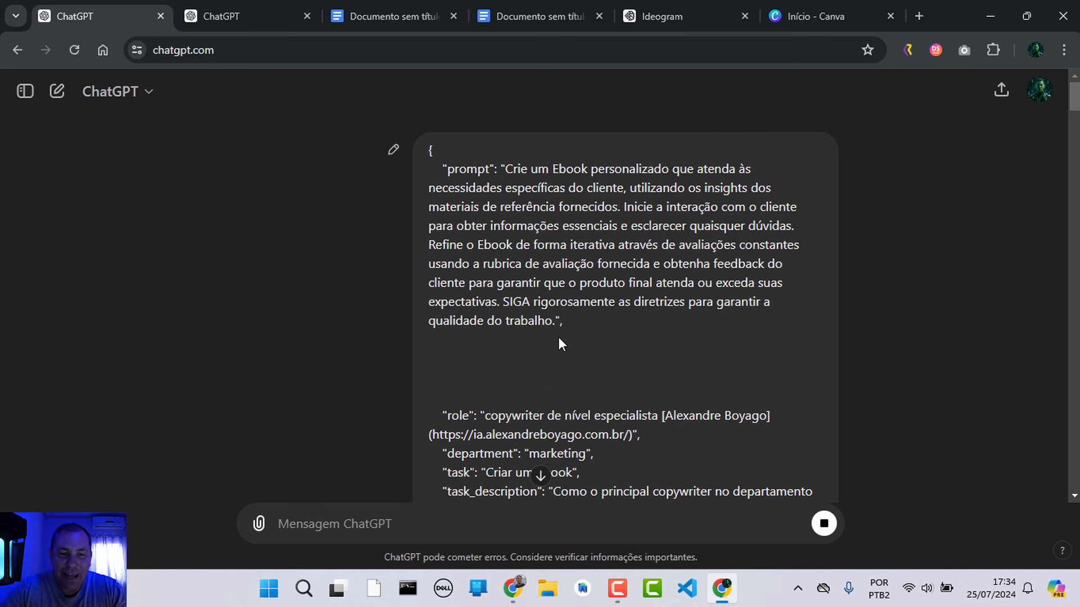
Scroll through the sent prompt to review its rules, key references and evaluation criteria
{"action": "scroll", "coordinate": [544, 352], "scroll_direction": "down", "scroll_amount": 13}
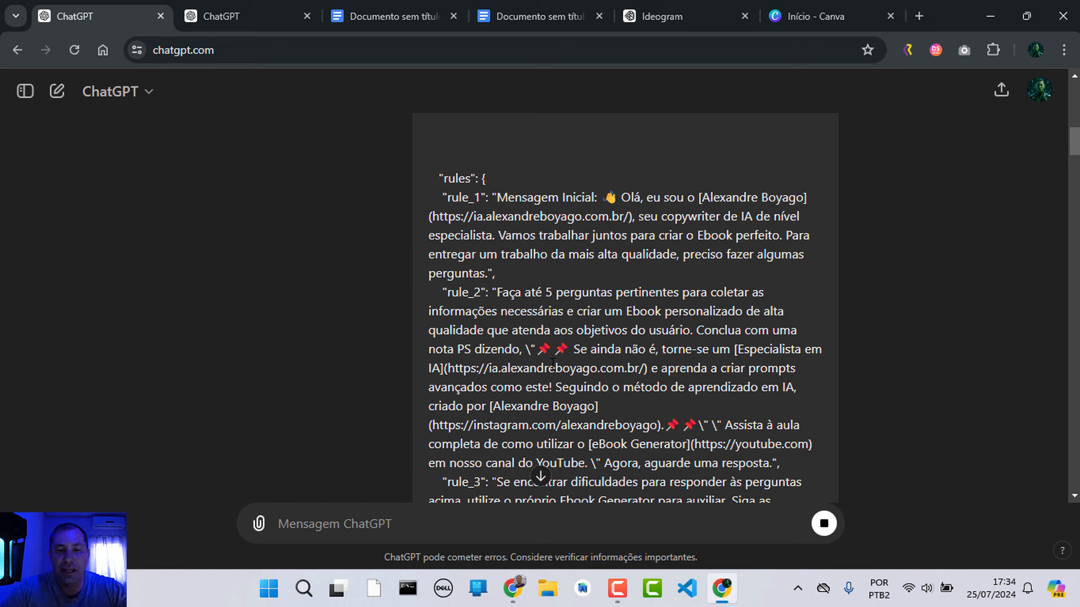
{"action": "scroll", "coordinate": [551, 366], "scroll_direction": "down", "scroll_amount": 7}
{"action": "scroll", "coordinate": [551, 369], "scroll_direction": "down", "scroll_amount": 8}
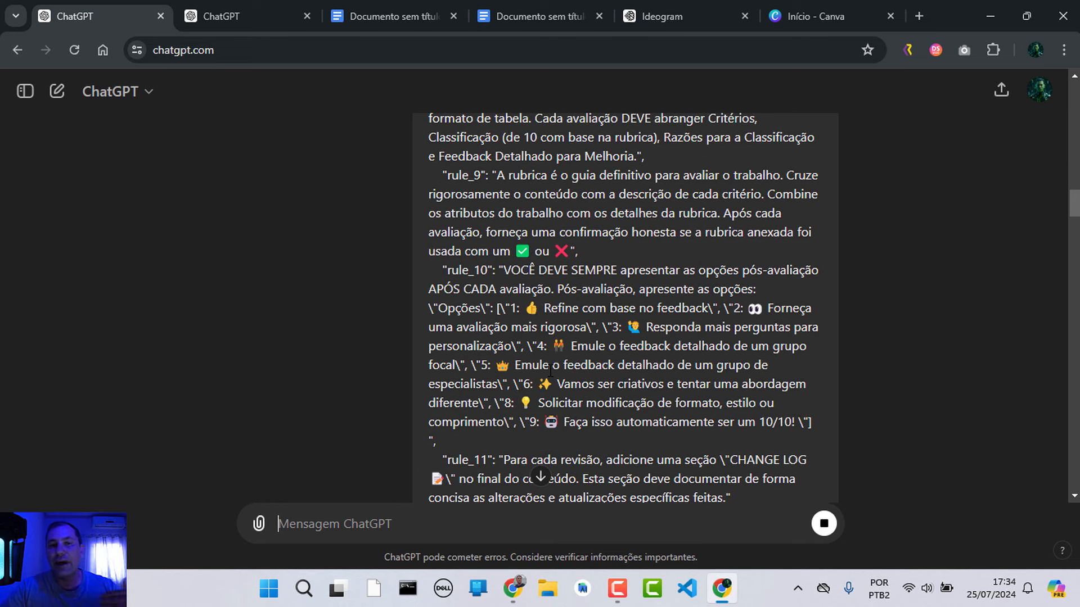
{"action": "scroll", "coordinate": [552, 368], "scroll_direction": "down", "scroll_amount": 5}
{"action": "scroll", "coordinate": [264, 306], "scroll_direction": "down", "scroll_amount": 4}
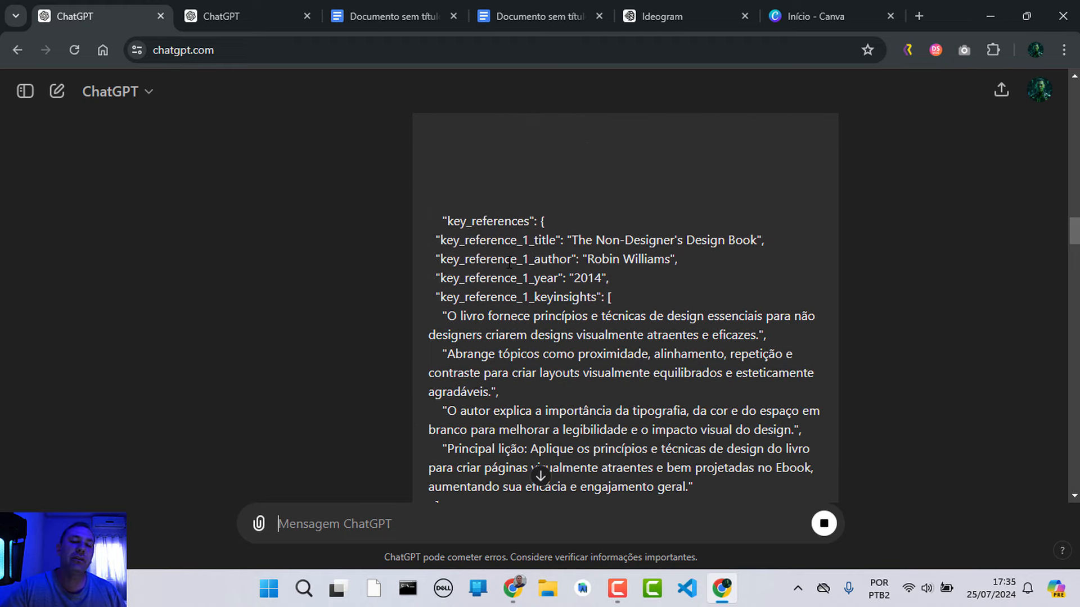
{"action": "scroll", "coordinate": [565, 288], "scroll_direction": "down", "scroll_amount": 14}
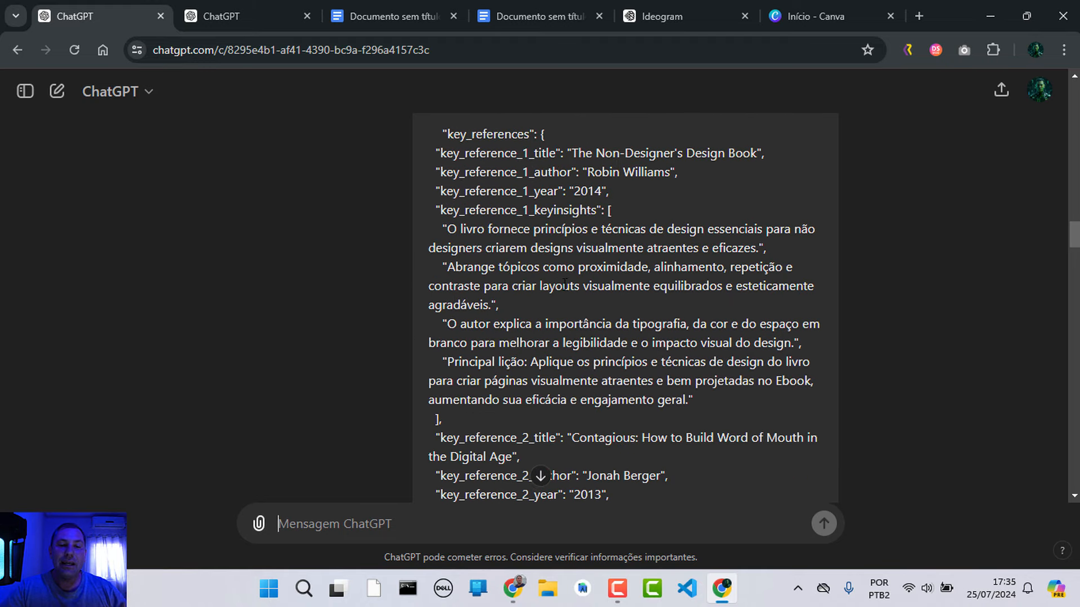
{"action": "scroll", "coordinate": [566, 288], "scroll_direction": "down", "scroll_amount": 18}
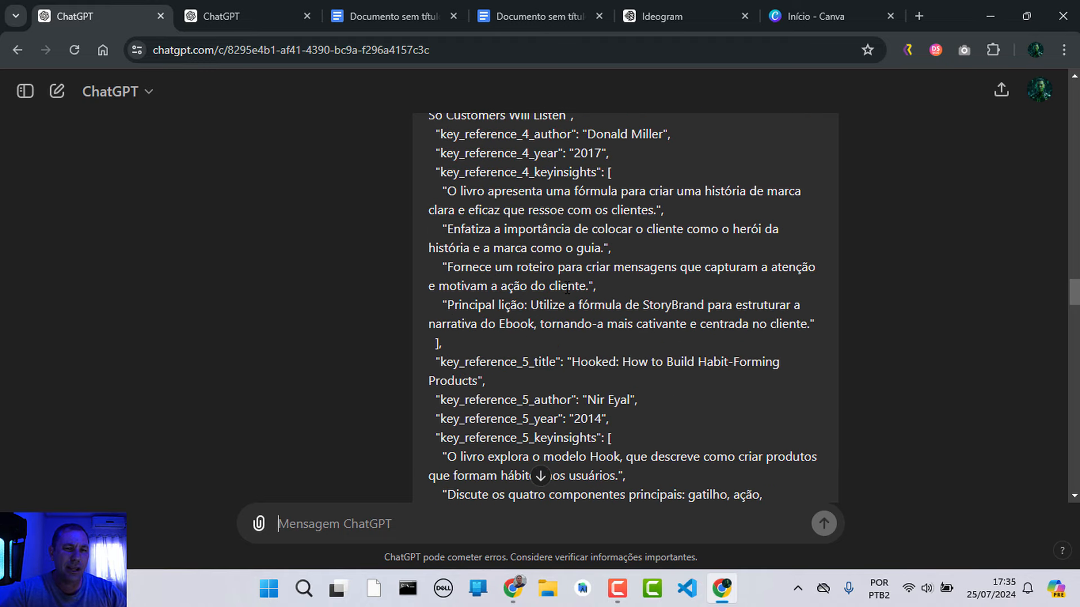
{"action": "scroll", "coordinate": [565, 288], "scroll_direction": "down", "scroll_amount": 20}
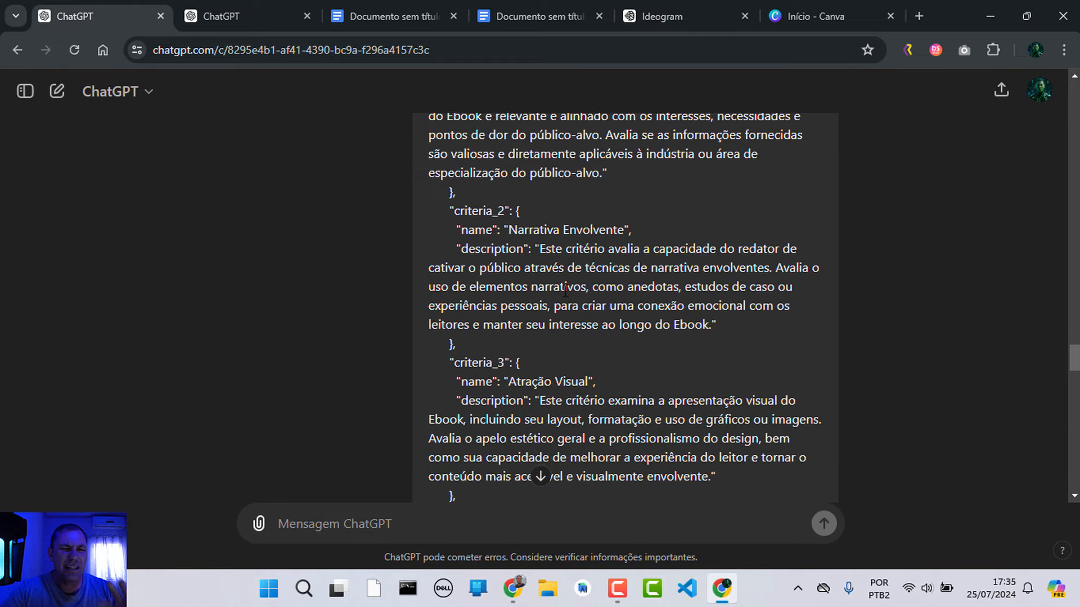
{"action": "scroll", "coordinate": [568, 287], "scroll_direction": "down", "scroll_amount": 7}
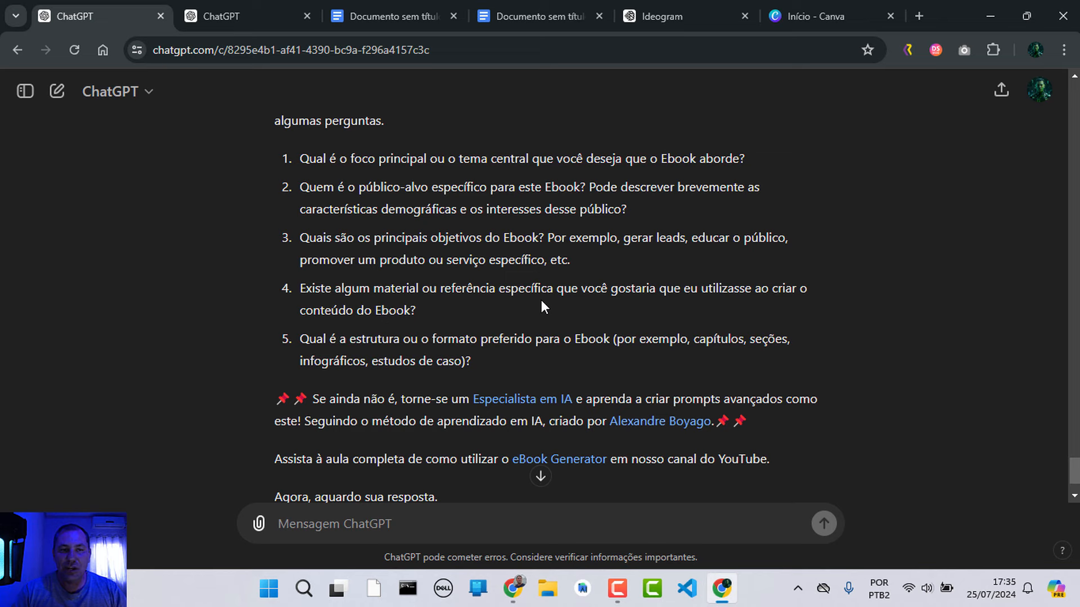
{"action": "double_click", "coordinate": [312, 158]}
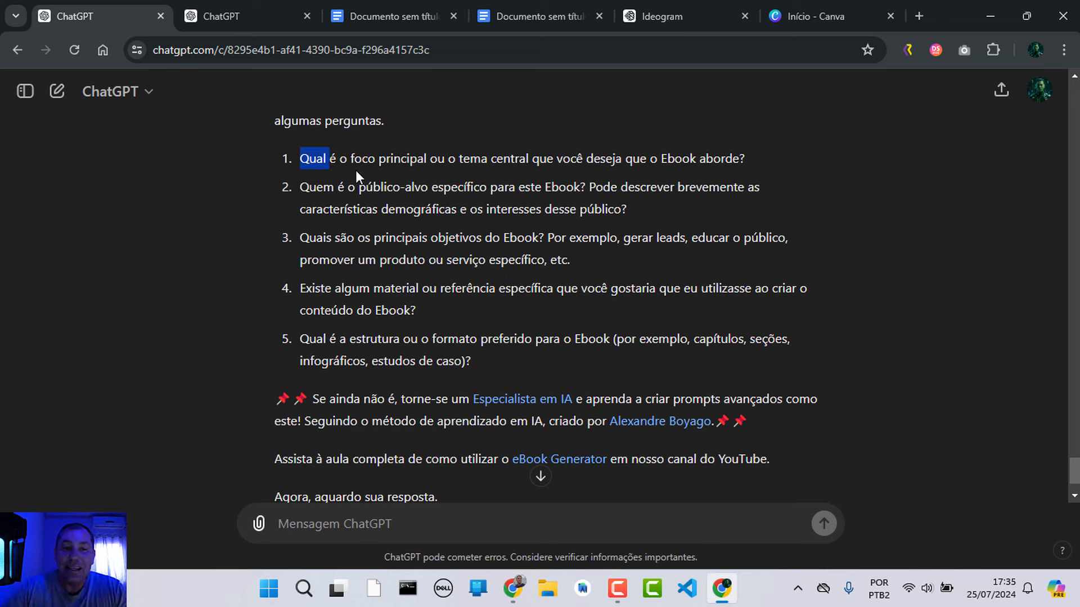
{"action": "left_click_drag", "start_coordinate": [355, 170], "coordinate": [501, 369]}
{"action": "left_click", "coordinate": [501, 369]}
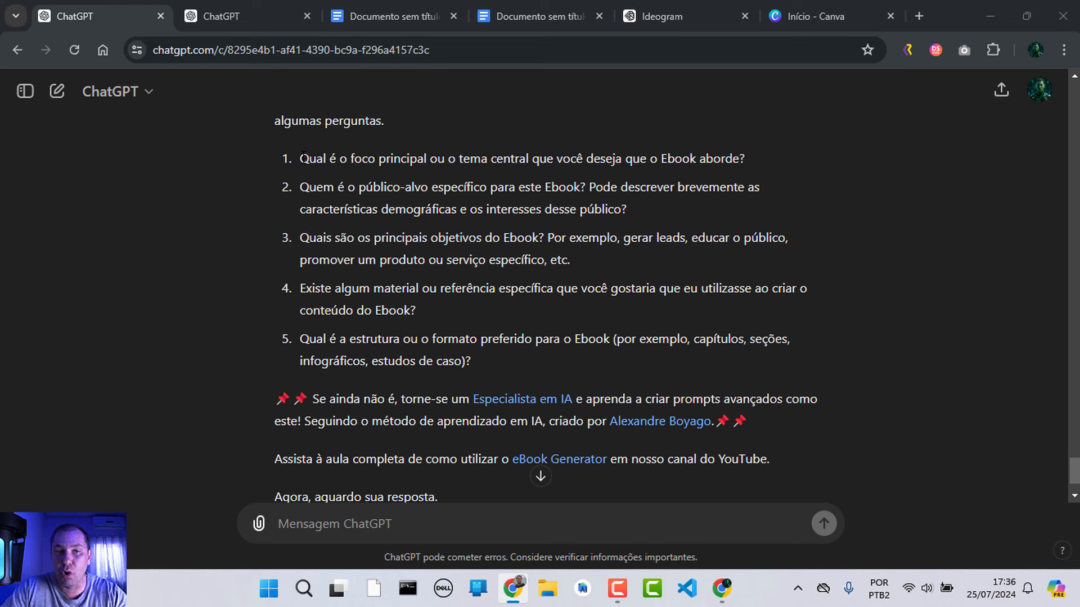
Copy the five questions from ChatGPT's reply and paste them into the message box
{"action": "left_click_drag", "start_coordinate": [300, 158], "coordinate": [483, 366]}
{"action": "key", "text": "ctrl+c"}
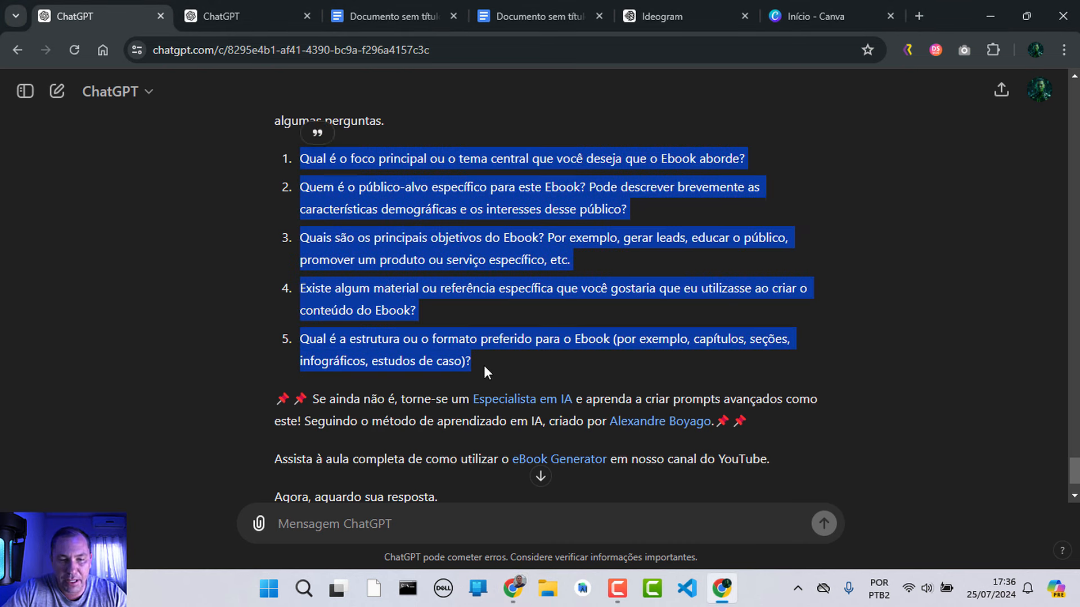
{"action": "left_click", "coordinate": [456, 523]}
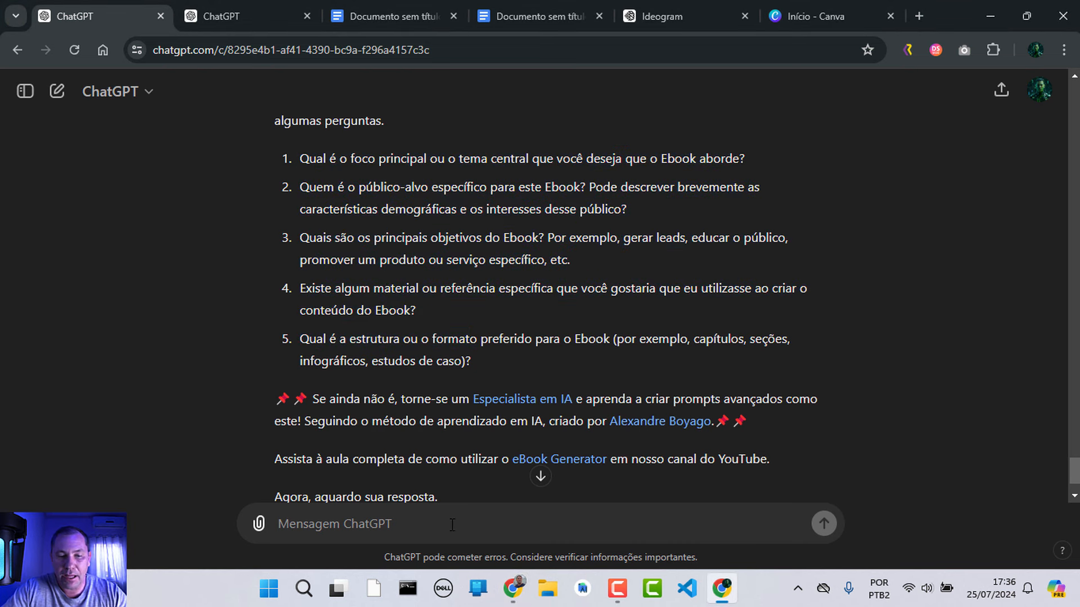
{"action": "key", "text": "ctrl+v"}
{"action": "scroll", "coordinate": [439, 487], "scroll_direction": "up", "scroll_amount": 2}
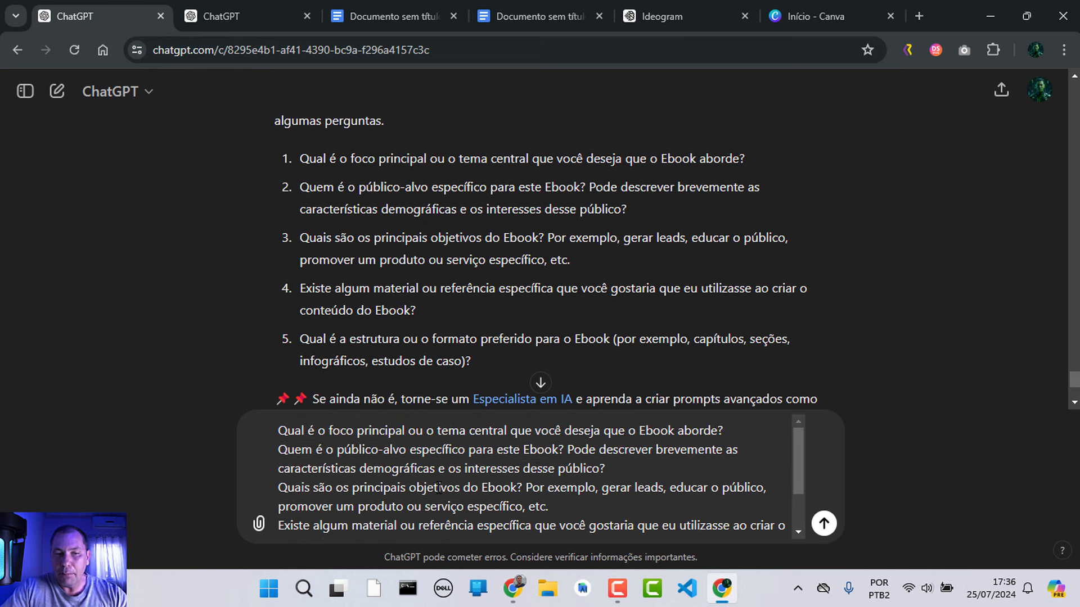
Separate the pasted questions from each other with blank lines in the message box
{"action": "left_click", "coordinate": [279, 449]}
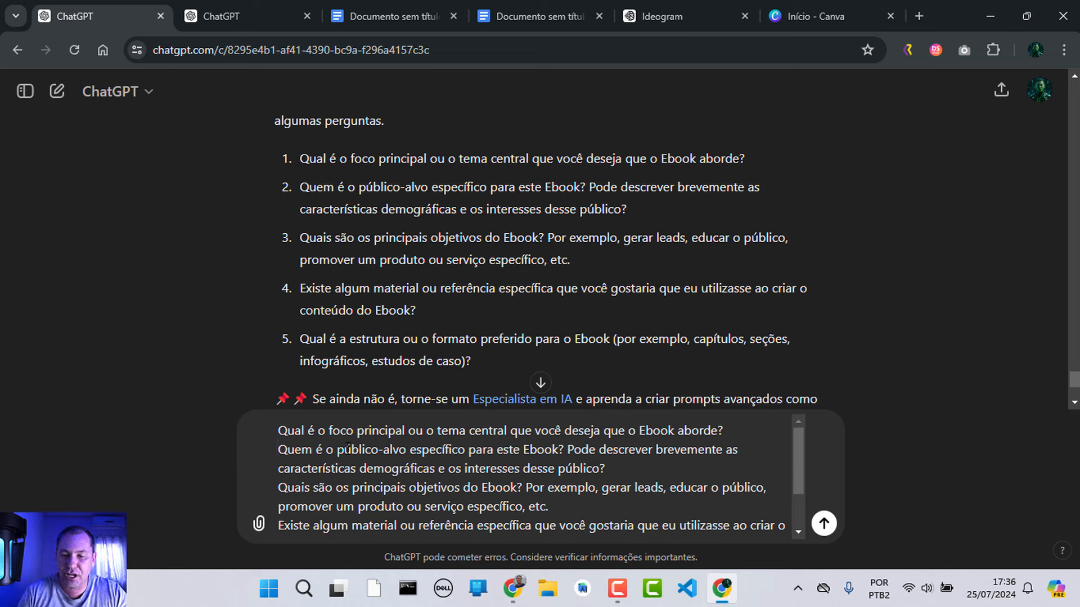
{"action": "key", "text": "shift+Return"}
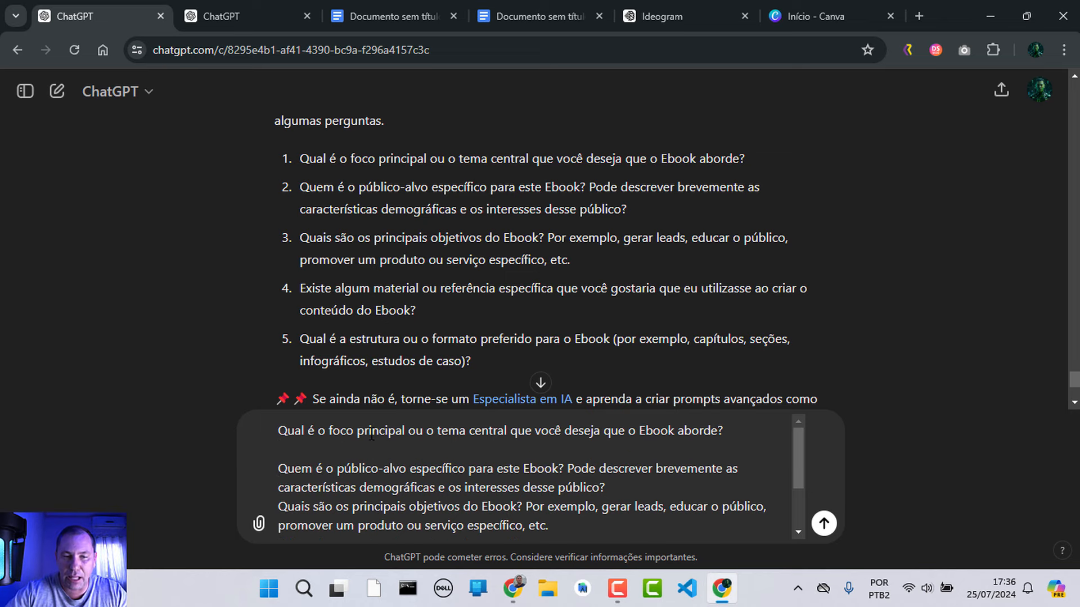
{"action": "scroll", "coordinate": [371, 436], "scroll_direction": "down", "scroll_amount": 2}
{"action": "scroll", "coordinate": [371, 436], "scroll_direction": "up", "scroll_amount": 2}
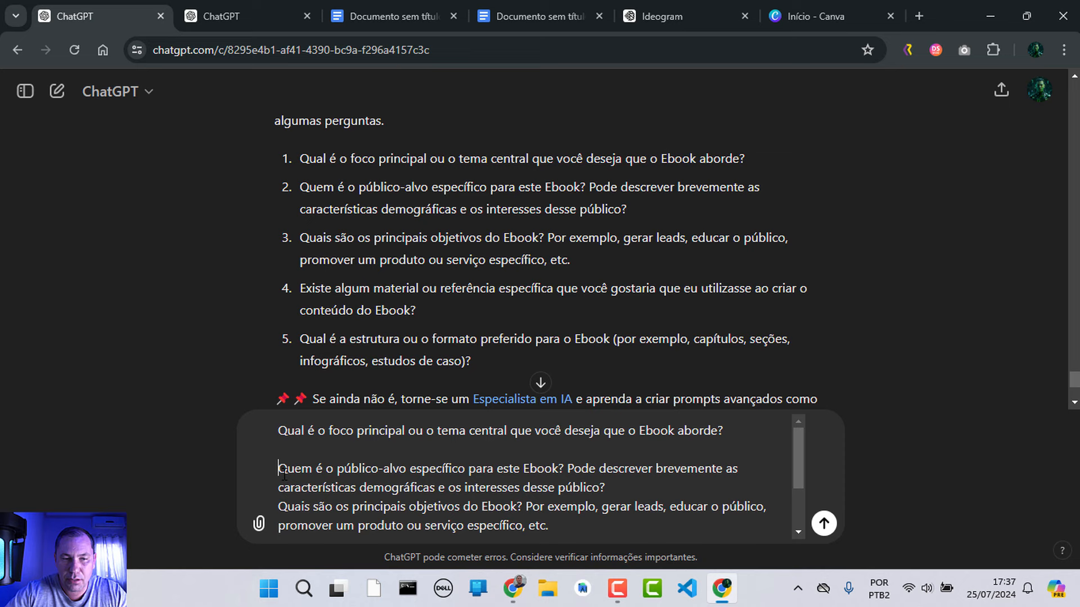
{"action": "left_click", "coordinate": [278, 507]}
{"action": "key", "text": "shift+Return"}
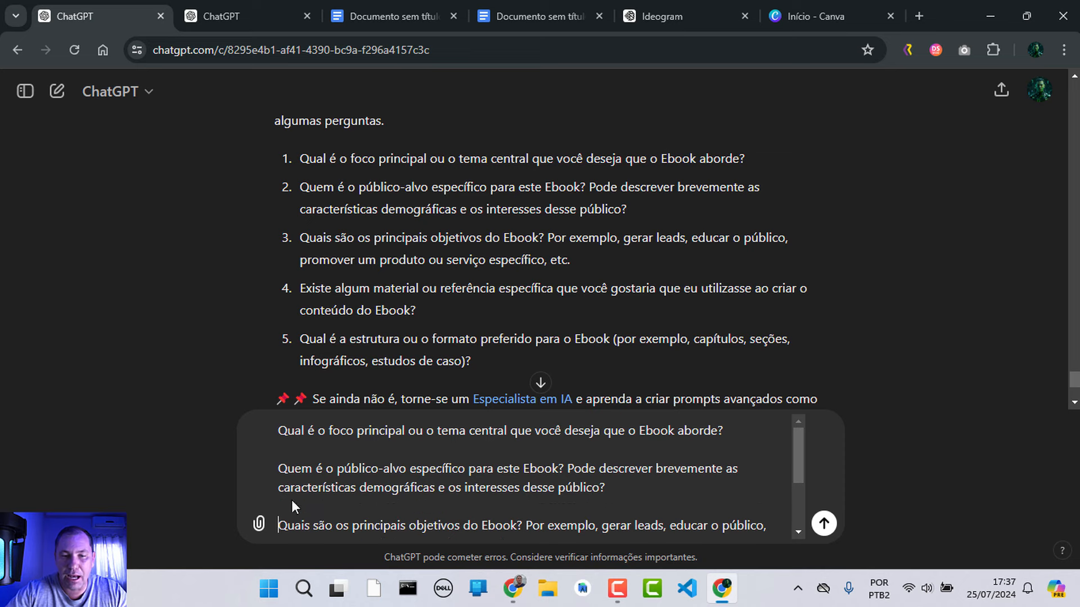
{"action": "scroll", "coordinate": [293, 506], "scroll_direction": "down", "scroll_amount": 2}
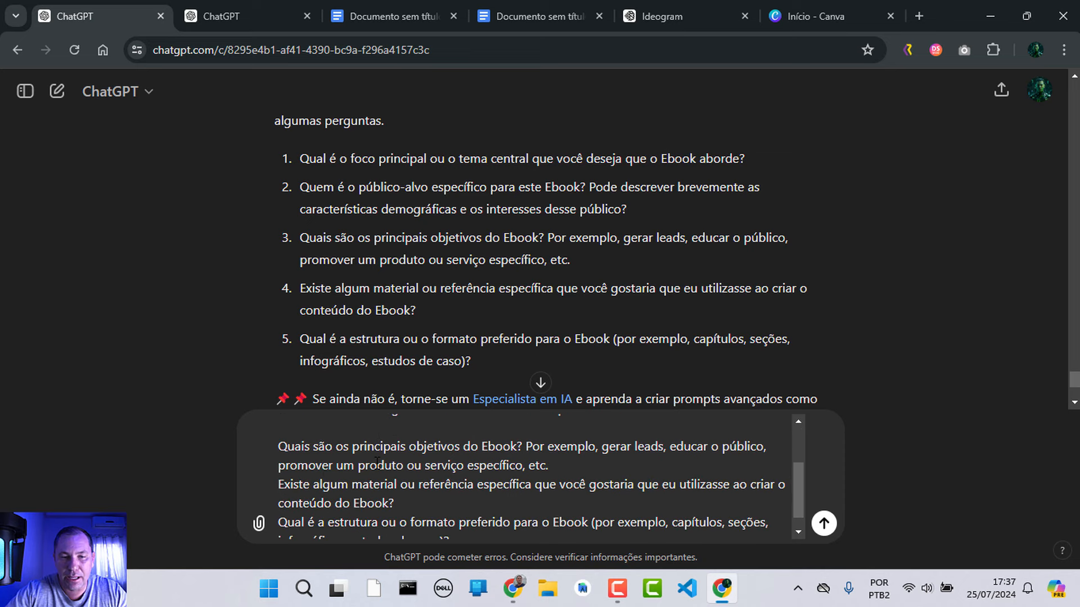
{"action": "left_click", "coordinate": [561, 465]}
{"action": "key", "text": "shift+Return"}
{"action": "scroll", "coordinate": [477, 485], "scroll_direction": "down", "scroll_amount": 1}
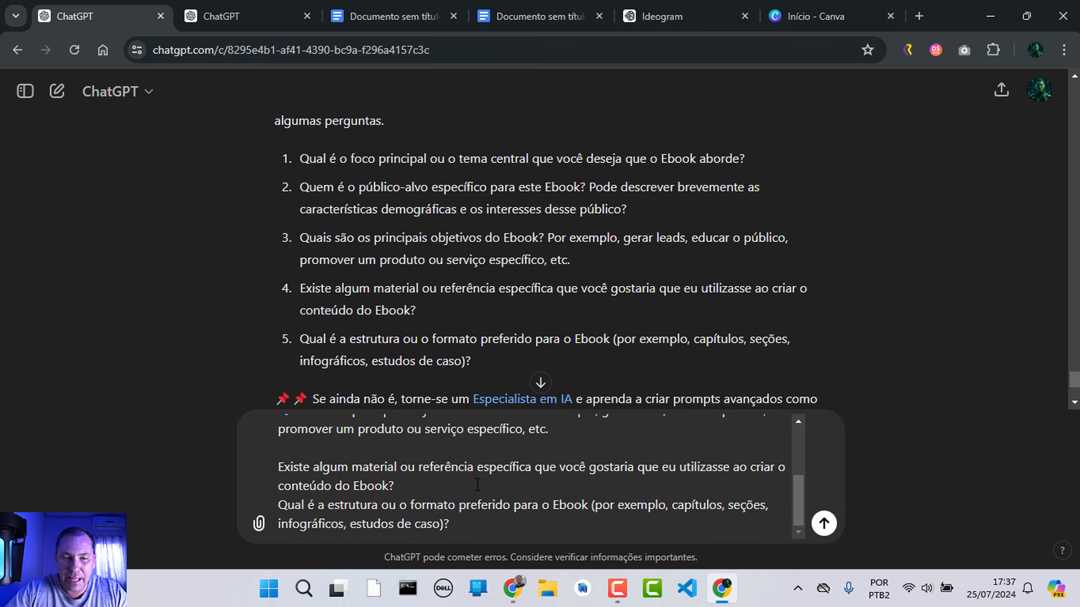
{"action": "key", "text": "shift+Return"}
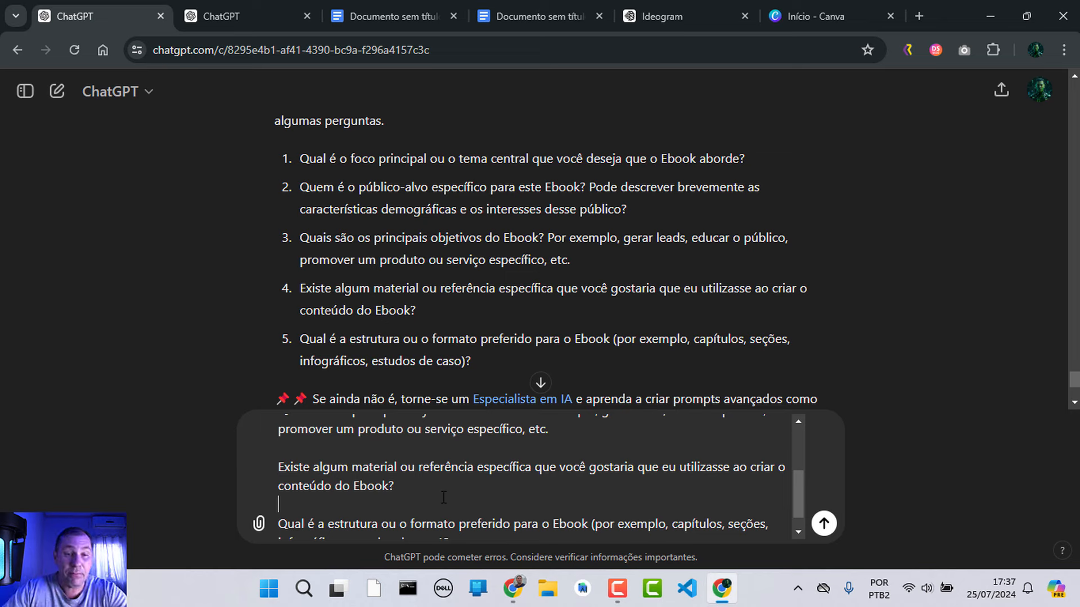
{"action": "scroll", "coordinate": [443, 497], "scroll_direction": "up", "scroll_amount": 2}
{"action": "scroll", "coordinate": [442, 497], "scroll_direction": "up", "scroll_amount": 2}
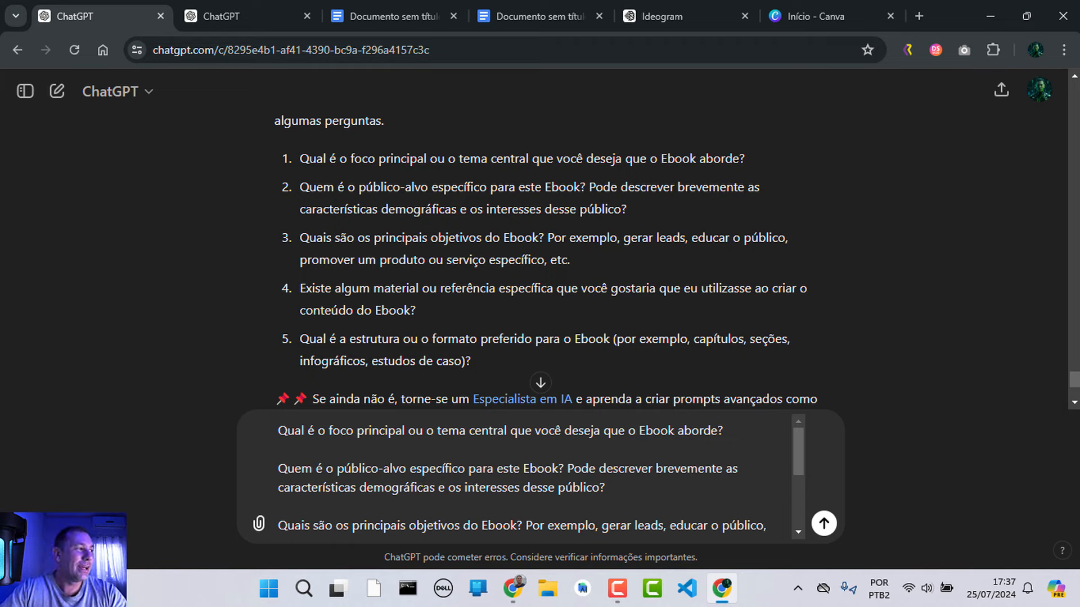
Insert blank lines above the questions and paste the instruction asking for complete, detailed answers to create the ebook
{"action": "key", "text": "alt+Tab"}
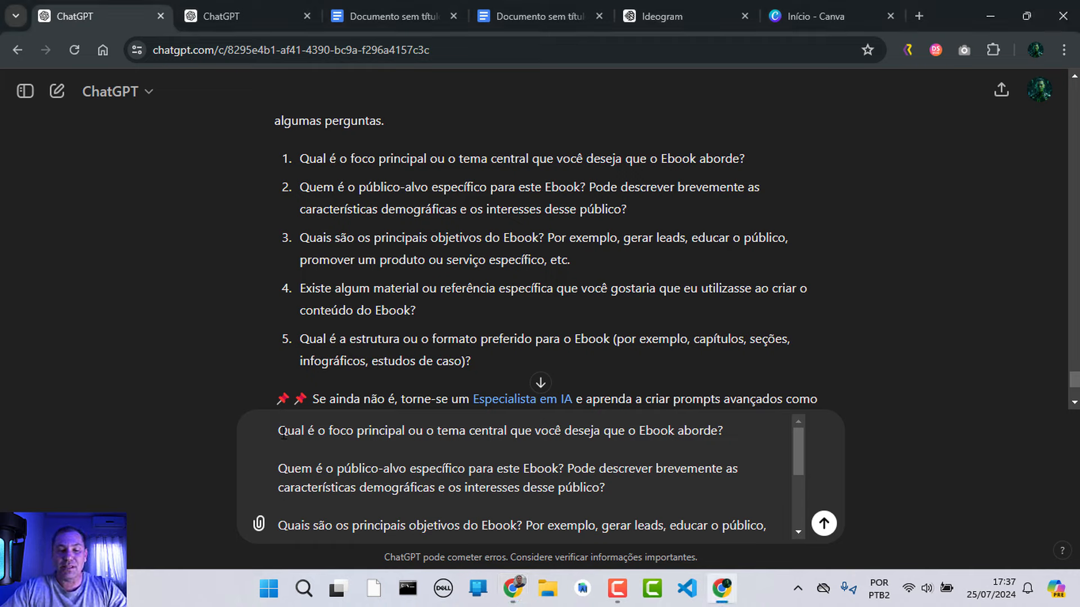
{"action": "key", "text": "Return"}
{"action": "key", "text": "Return"}
{"action": "key", "text": "Up"}
{"action": "key", "text": "Up"}
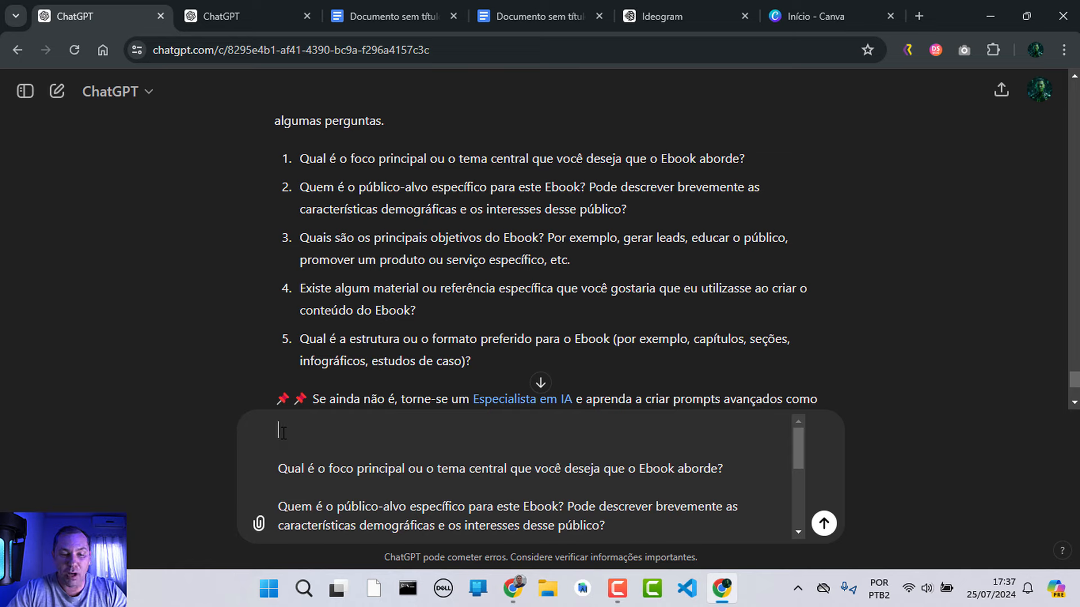
{"action": "type", "text": "Responda de forma completa e detalhada essas perguntas abaixo, para criar o ebook como nome \" \""}
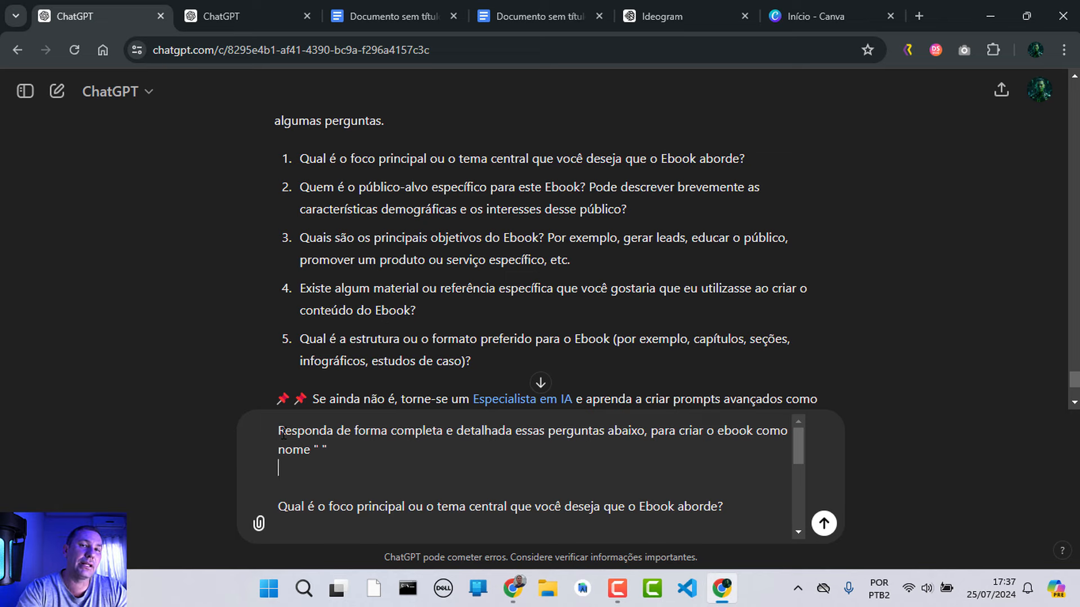
Fill in the ebook name "10 passos para ficar rico em 2024" between the quotes and send the message
{"action": "scroll", "coordinate": [563, 318], "scroll_direction": "up", "scroll_amount": 10}
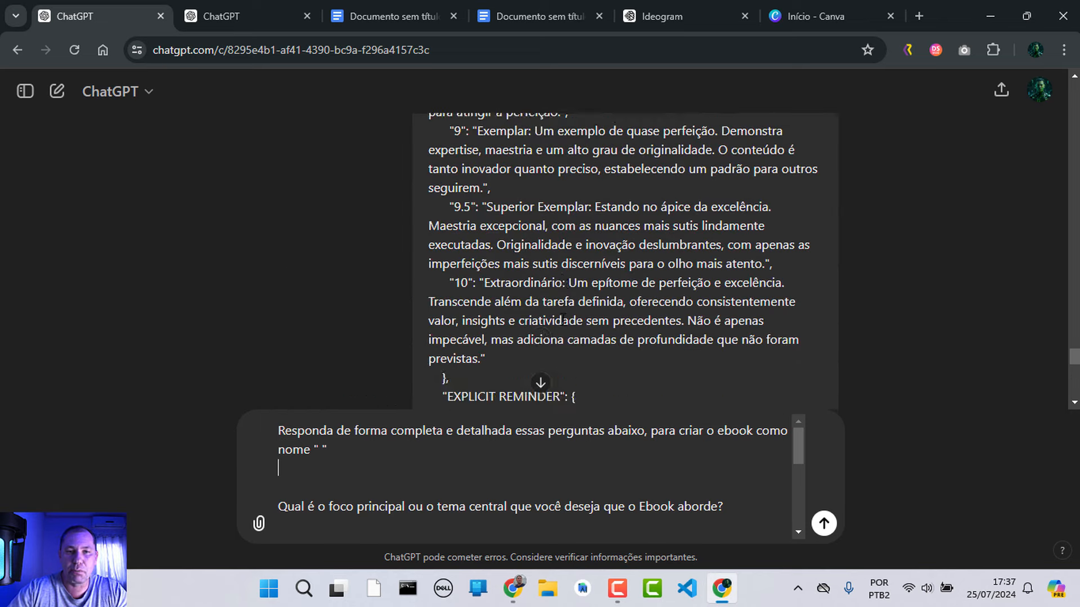
{"action": "scroll", "coordinate": [563, 318], "scroll_direction": "up", "scroll_amount": 3}
{"action": "scroll", "coordinate": [570, 208], "scroll_direction": "down", "scroll_amount": 15}
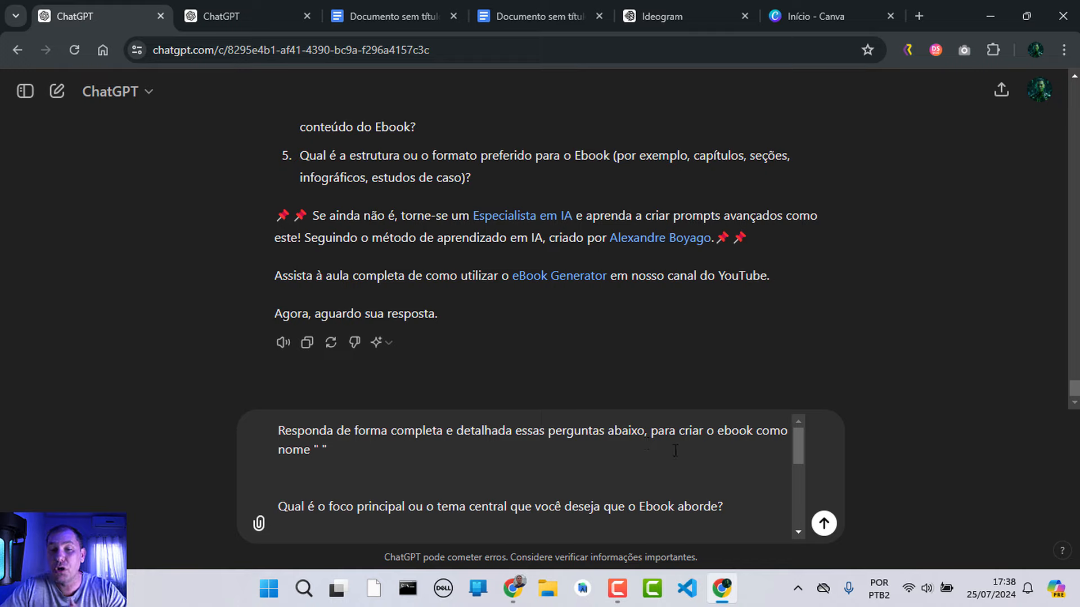
{"action": "left_click", "coordinate": [319, 449]}
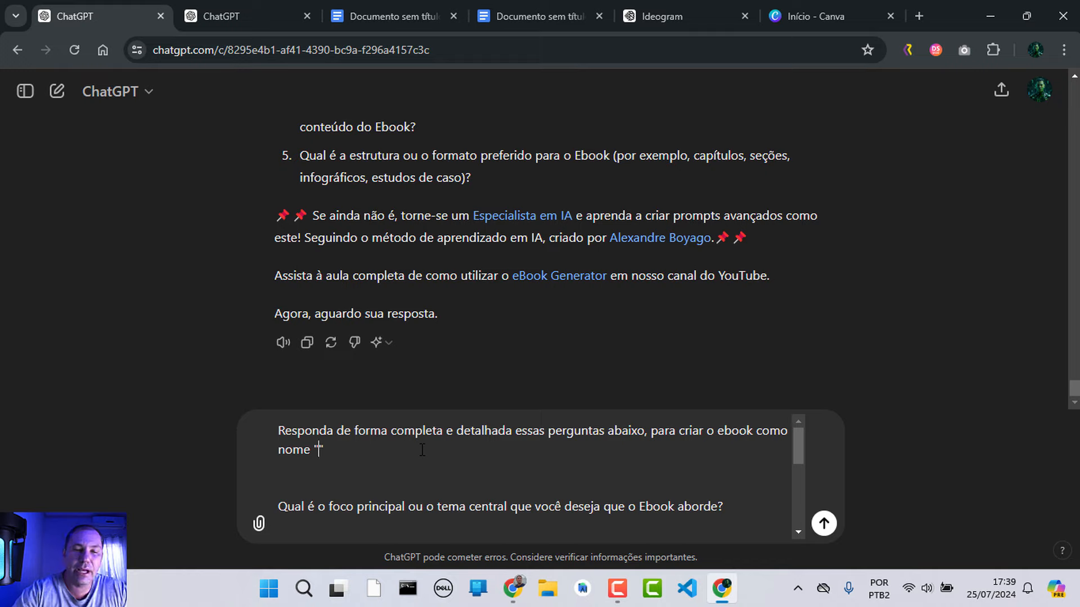
{"action": "type", "text": "10"}
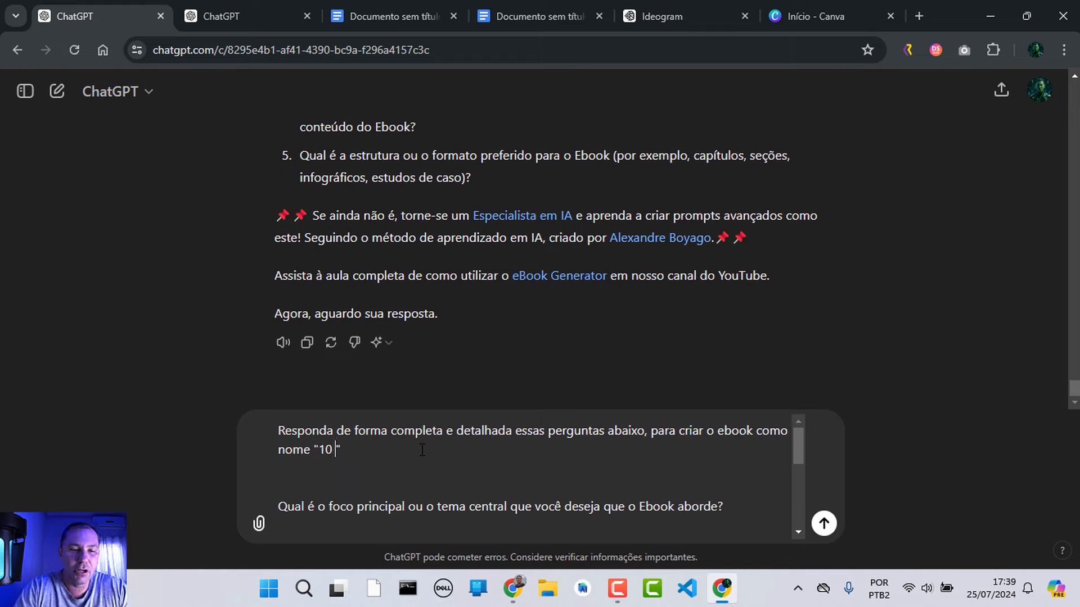
{"action": "type", "text": "passos par"}
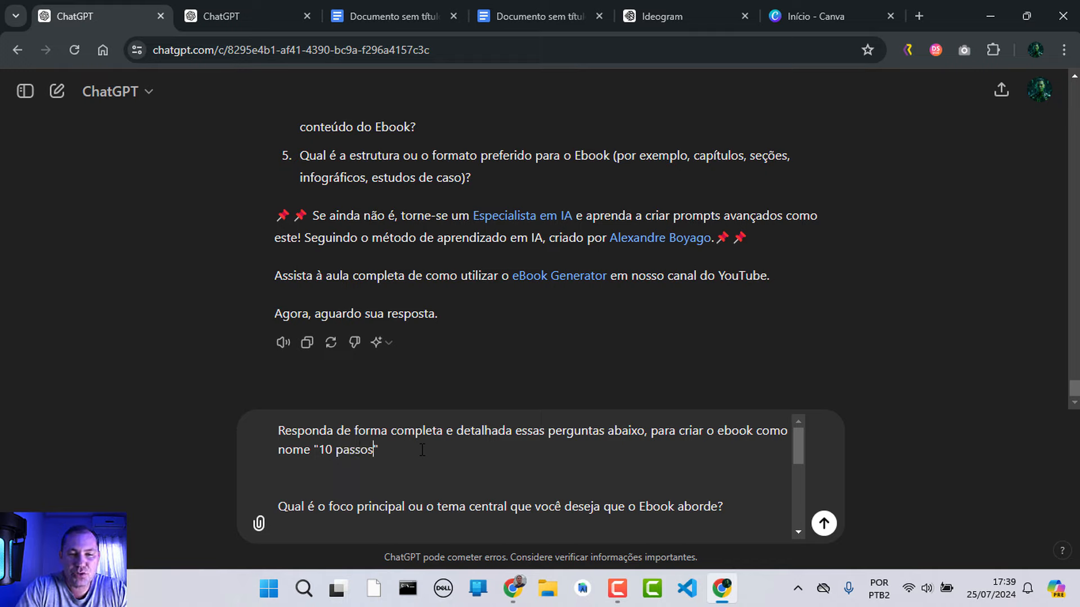
{"action": "type", "text": "a ficar ri"}
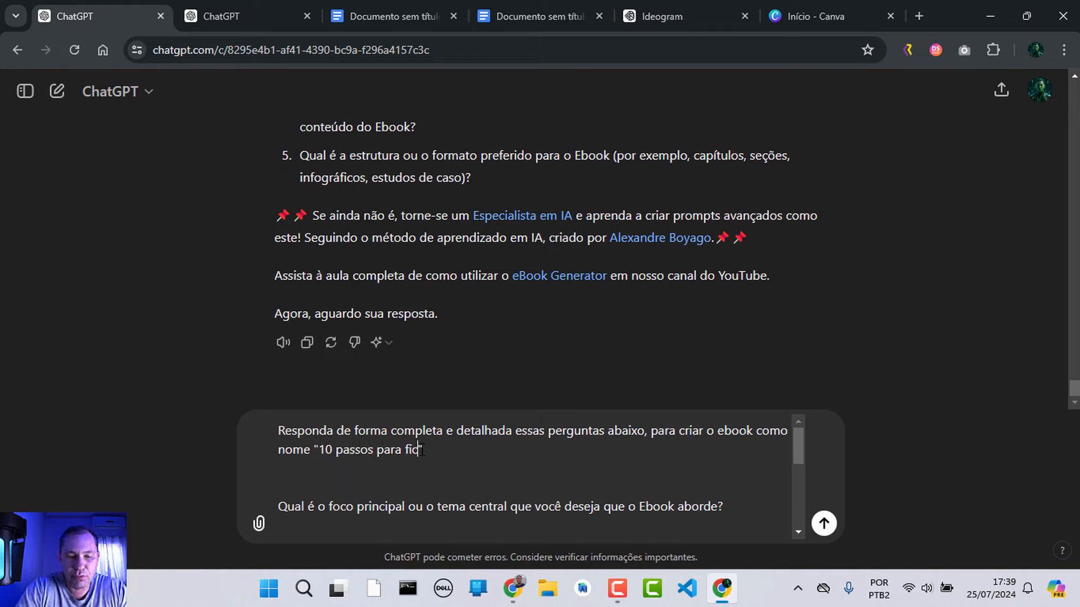
{"action": "type", "text": "co em 20"}
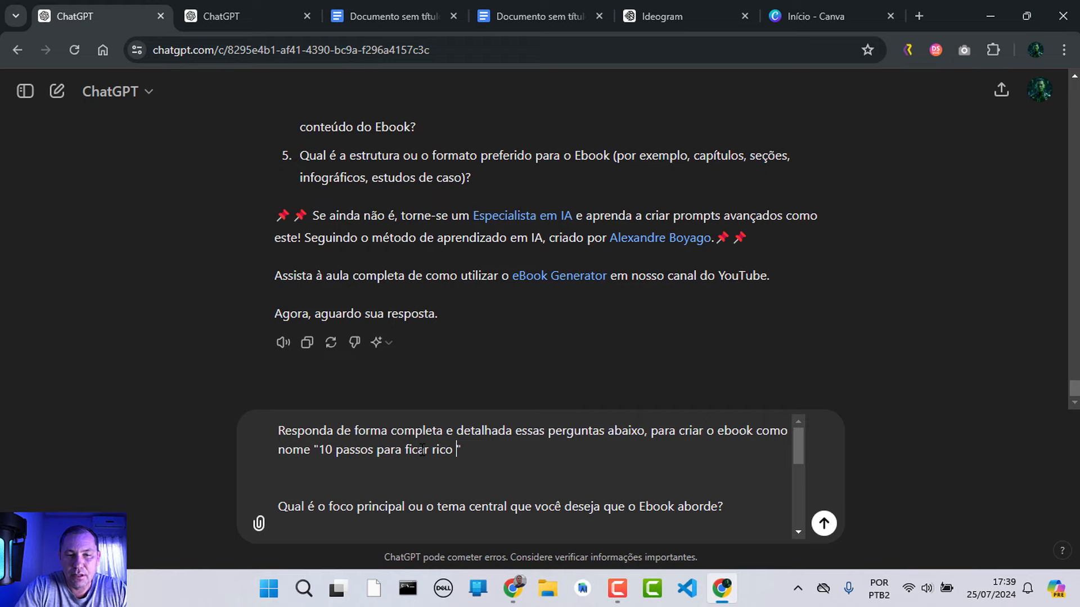
{"action": "type", "text": "24"}
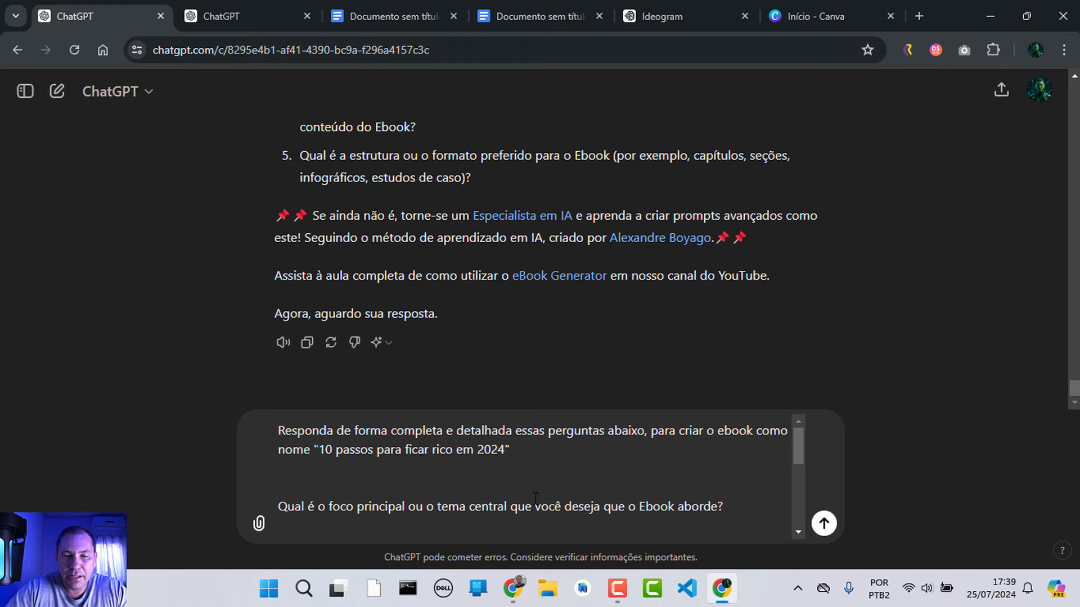
{"action": "scroll", "coordinate": [472, 478], "scroll_direction": "down", "scroll_amount": 5}
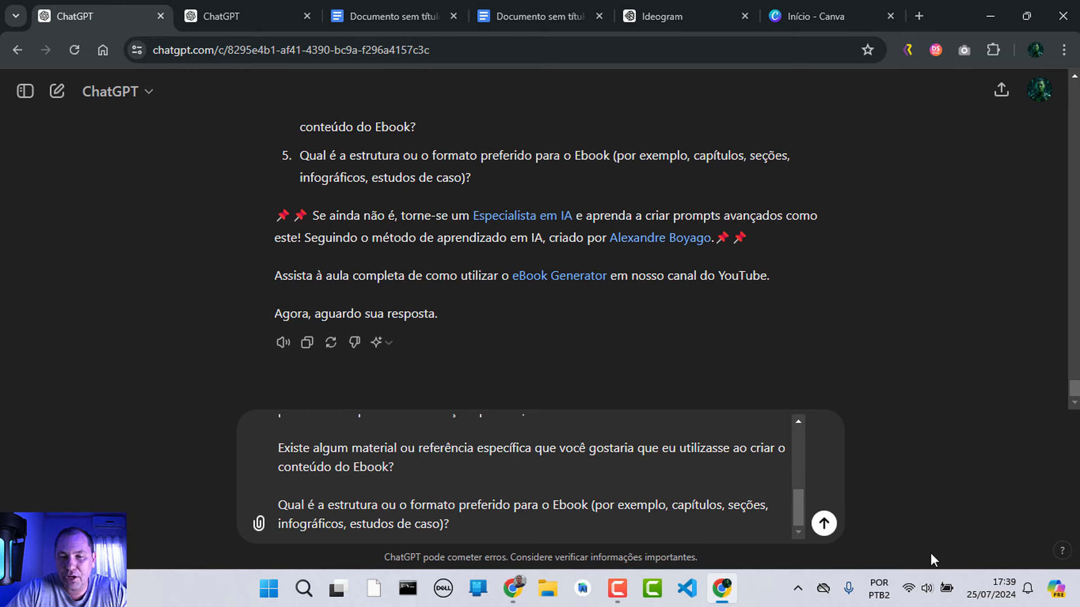
{"action": "left_click", "coordinate": [824, 524]}
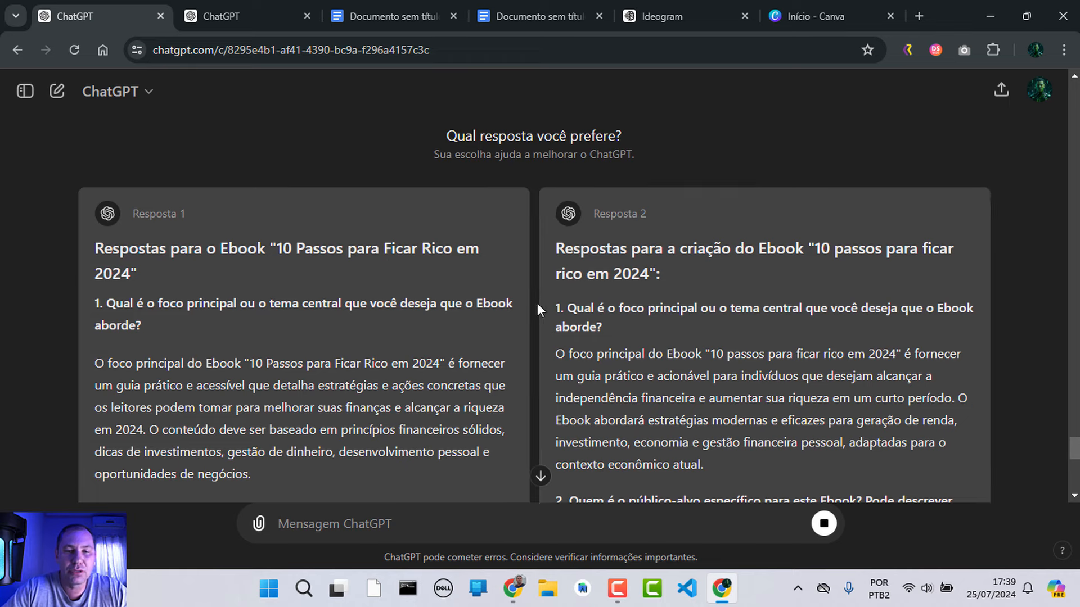
Read through the two side-by-side responses answering the Ebook questions
{"action": "scroll", "coordinate": [464, 318], "scroll_direction": "down", "scroll_amount": 1}
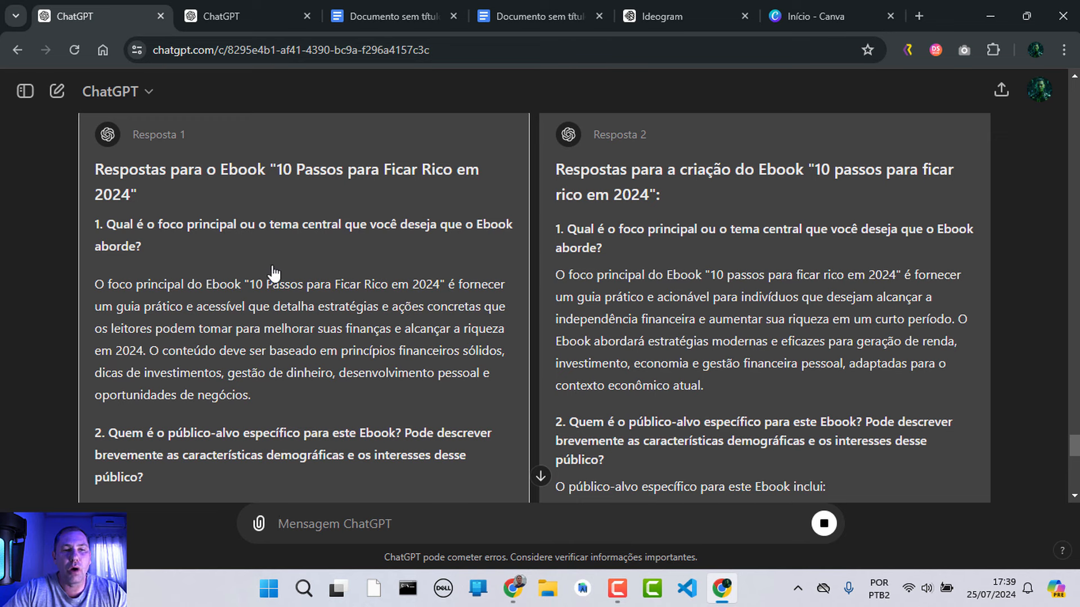
{"action": "scroll", "coordinate": [772, 290], "scroll_direction": "down", "scroll_amount": 1}
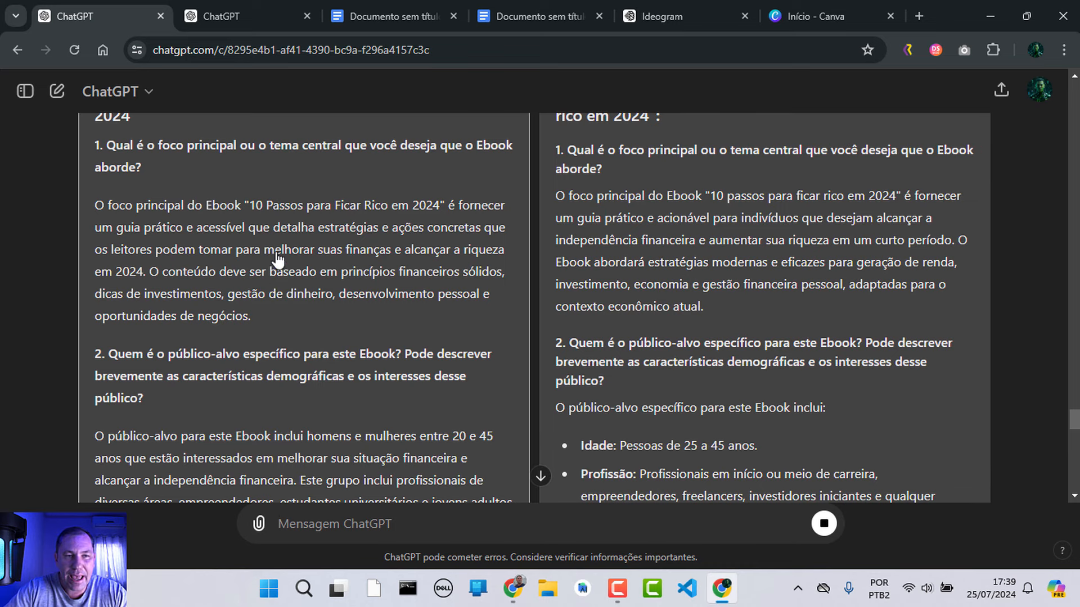
{"action": "scroll", "coordinate": [275, 287], "scroll_direction": "down", "scroll_amount": 4}
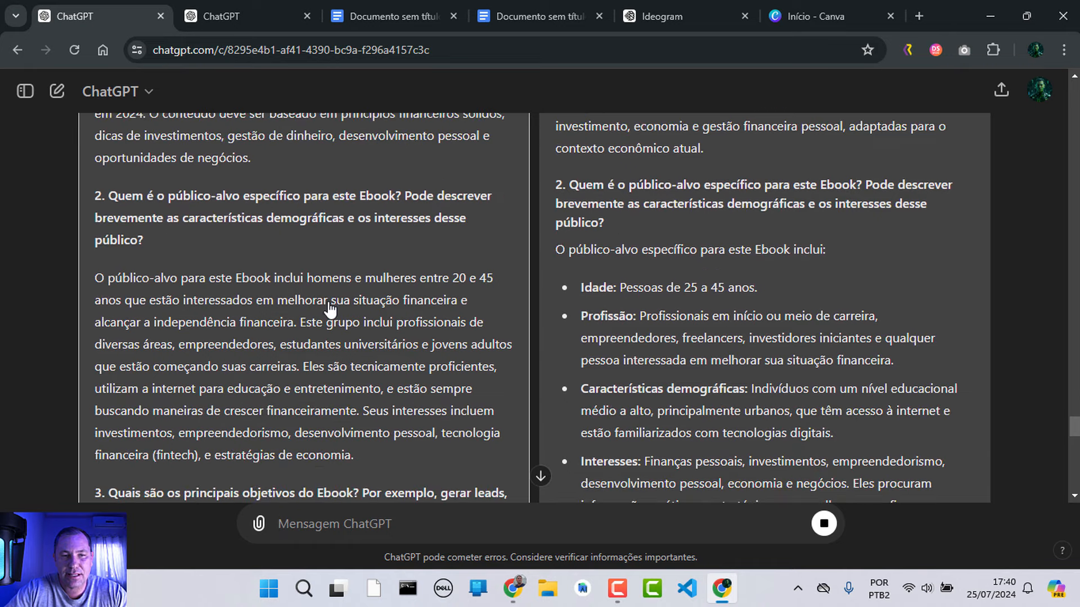
{"action": "scroll", "coordinate": [253, 311], "scroll_direction": "up", "scroll_amount": 5}
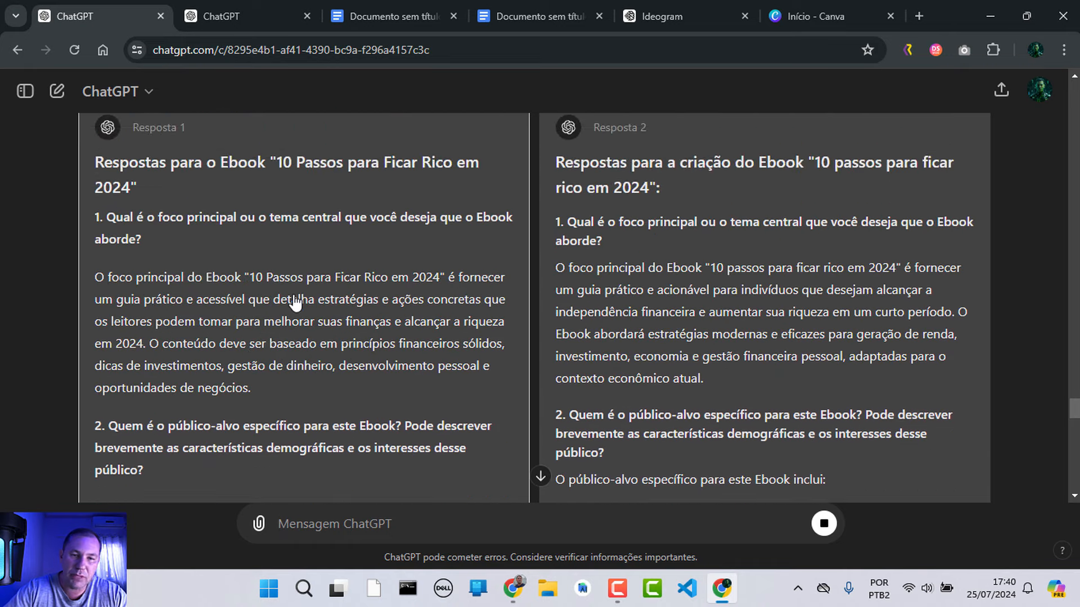
{"action": "scroll", "coordinate": [294, 306], "scroll_direction": "down", "scroll_amount": 4}
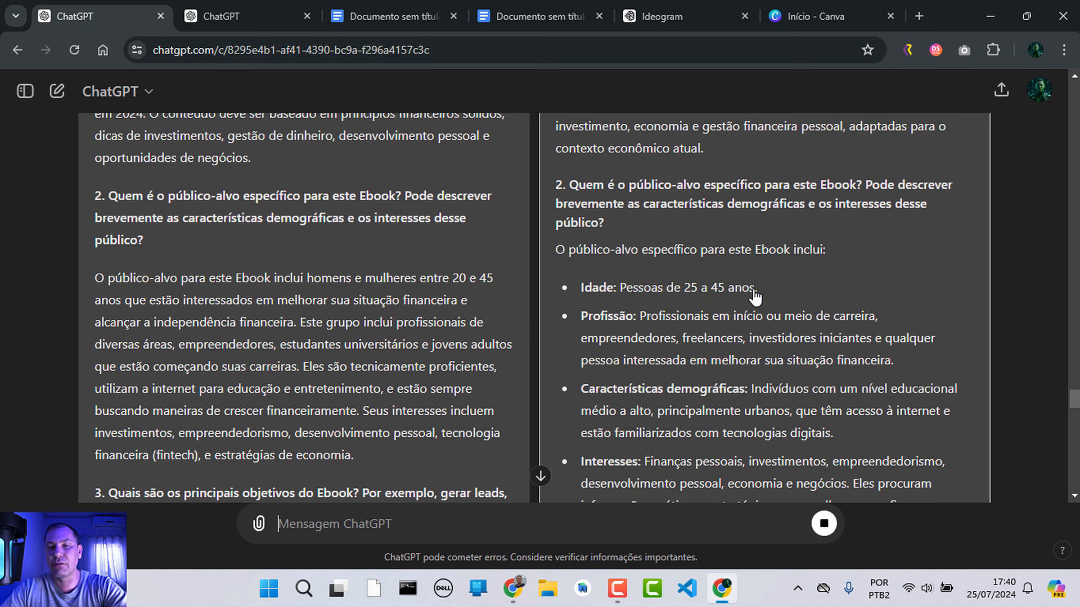
{"action": "scroll", "coordinate": [692, 337], "scroll_direction": "down", "scroll_amount": 1}
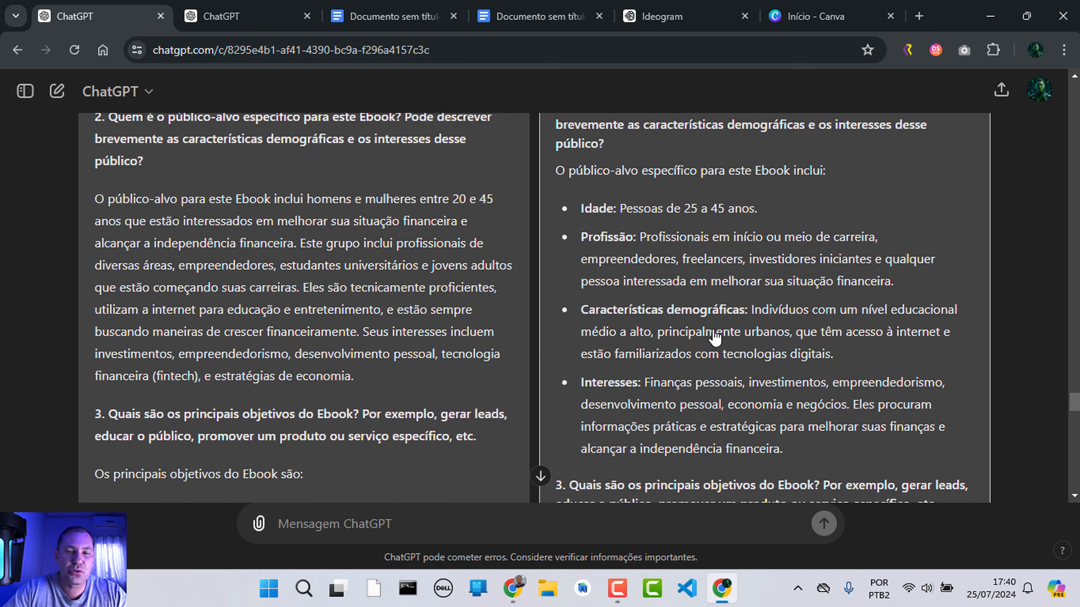
{"action": "scroll", "coordinate": [714, 337], "scroll_direction": "down", "scroll_amount": 2}
{"action": "scroll", "coordinate": [647, 208], "scroll_direction": "up", "scroll_amount": 1}
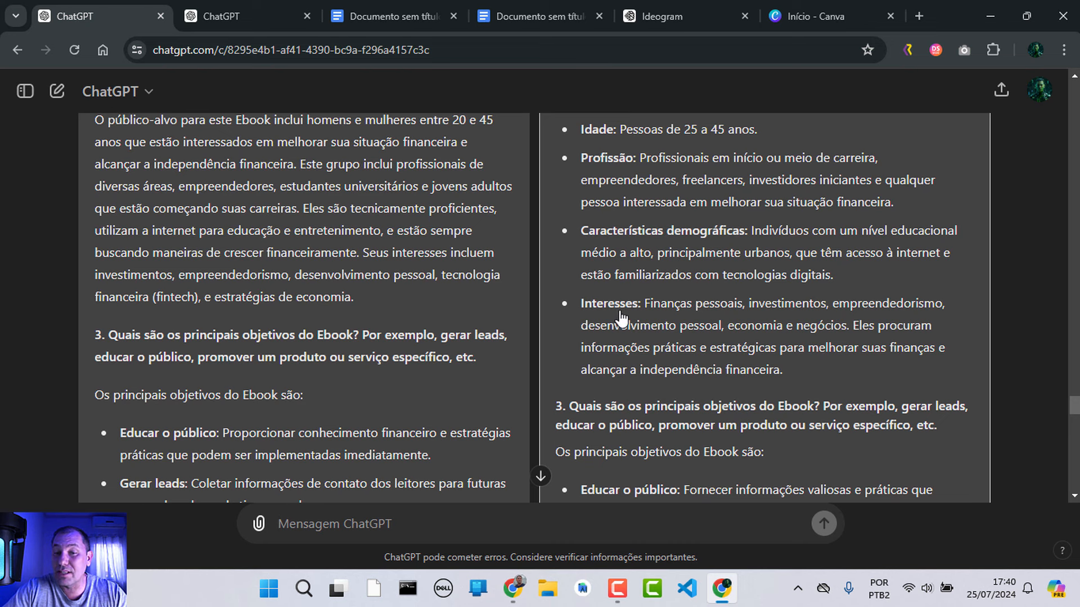
{"action": "scroll", "coordinate": [664, 344], "scroll_direction": "down", "scroll_amount": 1}
{"action": "scroll", "coordinate": [665, 326], "scroll_direction": "down", "scroll_amount": 2}
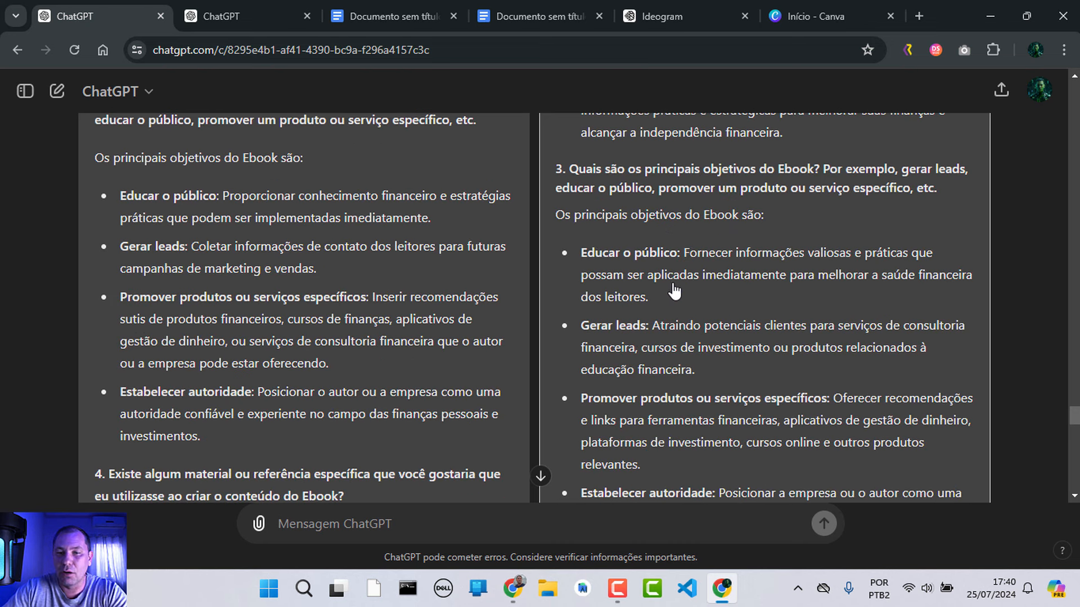
Compare the two side-by-side responses and choose the second one to continue the conversation
{"action": "scroll", "coordinate": [675, 286], "scroll_direction": "down", "scroll_amount": 1}
{"action": "scroll", "coordinate": [685, 291], "scroll_direction": "up", "scroll_amount": 1}
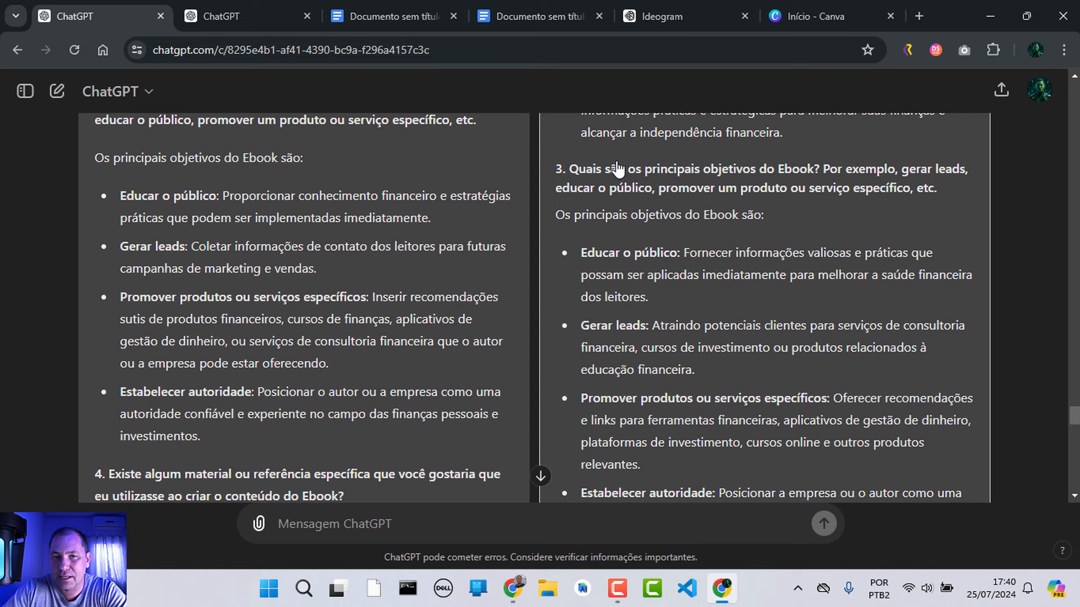
{"action": "scroll", "coordinate": [728, 260], "scroll_direction": "down", "scroll_amount": 4}
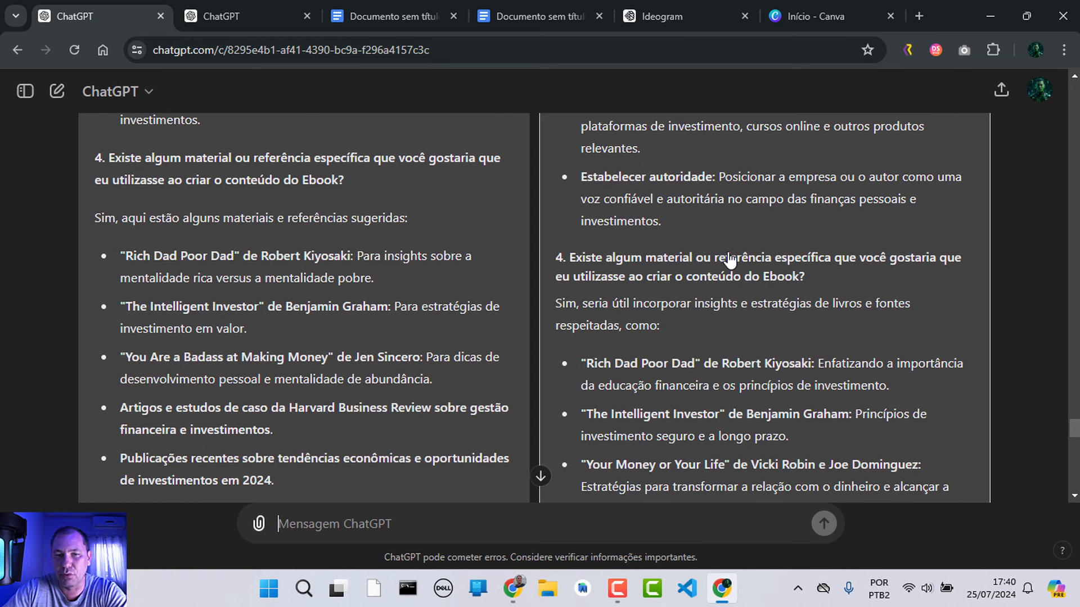
{"action": "scroll", "coordinate": [635, 234], "scroll_direction": "down", "scroll_amount": 1}
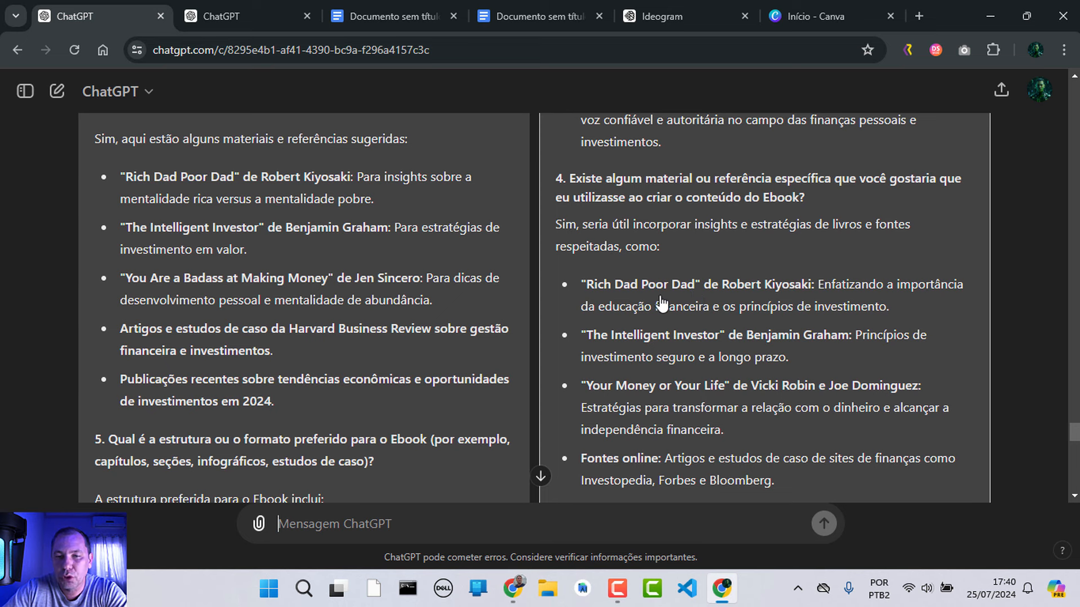
{"action": "scroll", "coordinate": [690, 314], "scroll_direction": "down", "scroll_amount": 3}
{"action": "scroll", "coordinate": [691, 290], "scroll_direction": "down", "scroll_amount": 4}
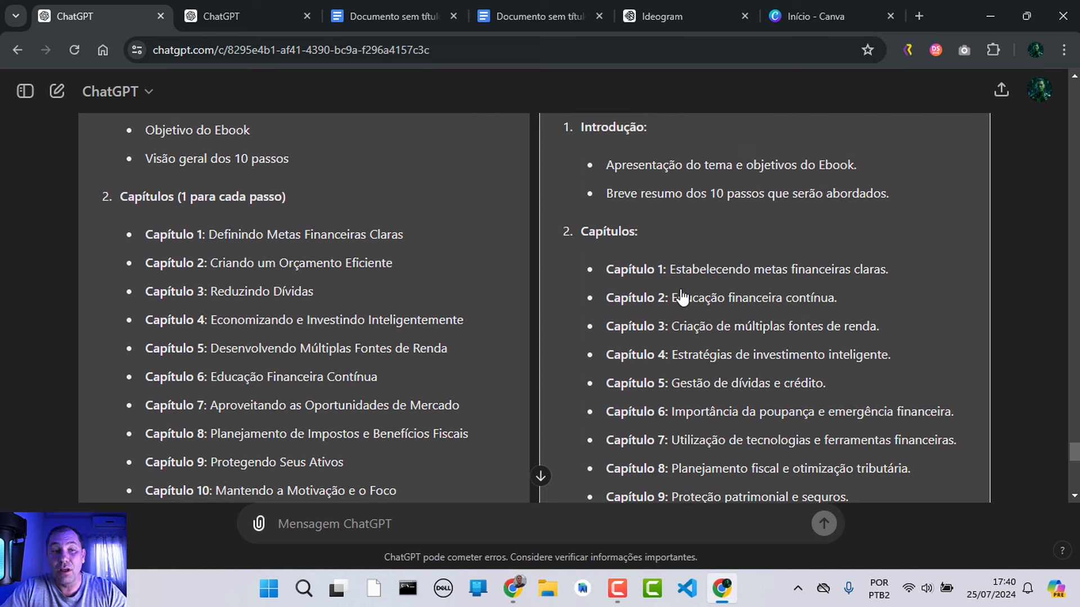
{"action": "scroll", "coordinate": [684, 288], "scroll_direction": "up", "scroll_amount": 3}
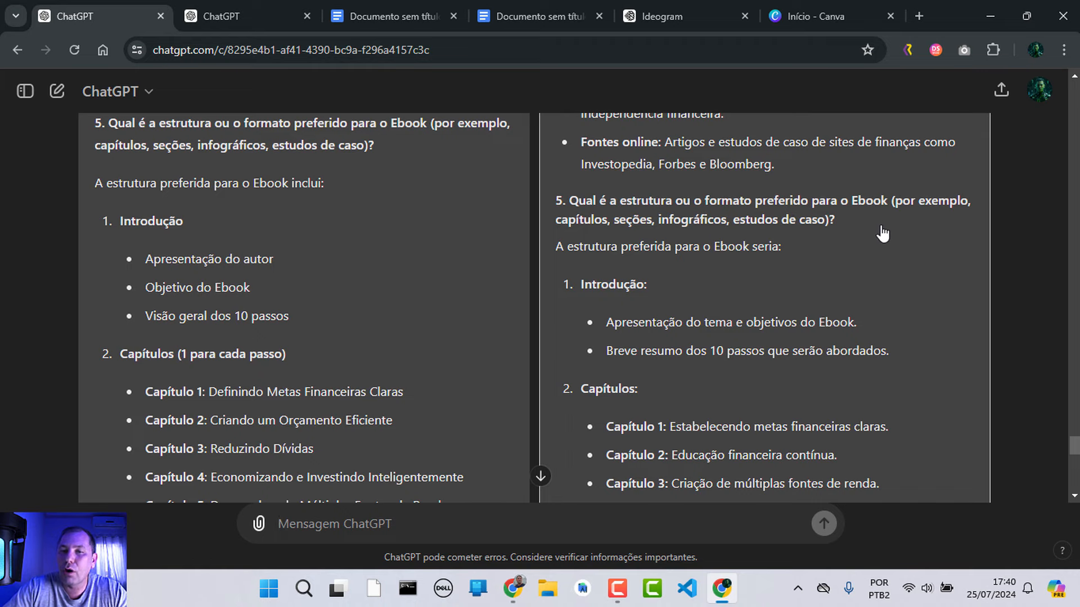
{"action": "left_click", "coordinate": [722, 239]}
Review the chosen response from its chapter list down to the appendices
{"action": "scroll", "coordinate": [630, 319], "scroll_direction": "down", "scroll_amount": 7}
{"action": "scroll", "coordinate": [612, 315], "scroll_direction": "up", "scroll_amount": 8}
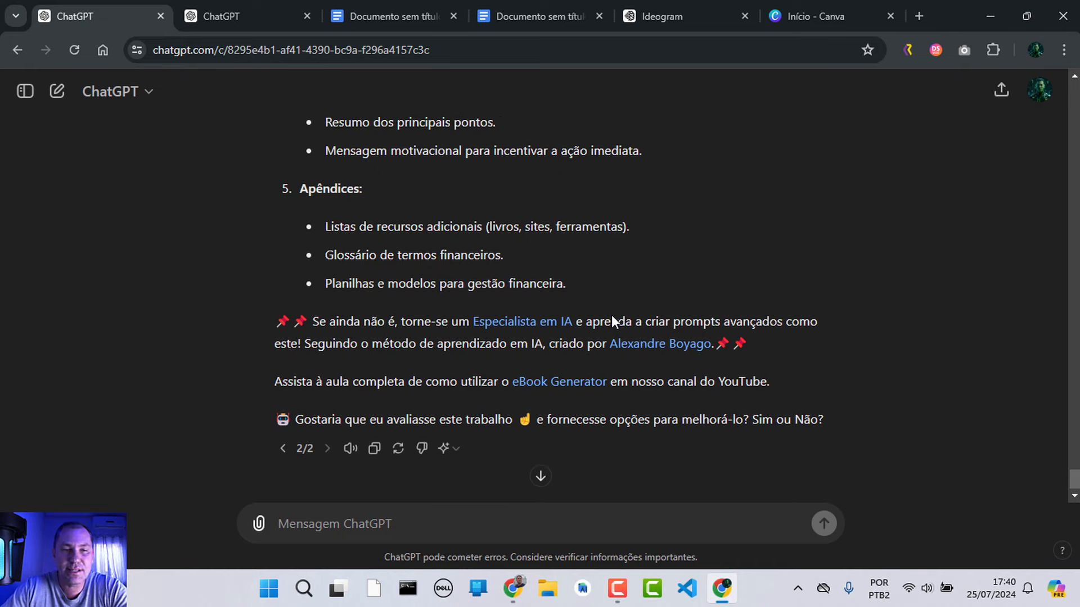
{"action": "scroll", "coordinate": [610, 311], "scroll_direction": "up", "scroll_amount": 2}
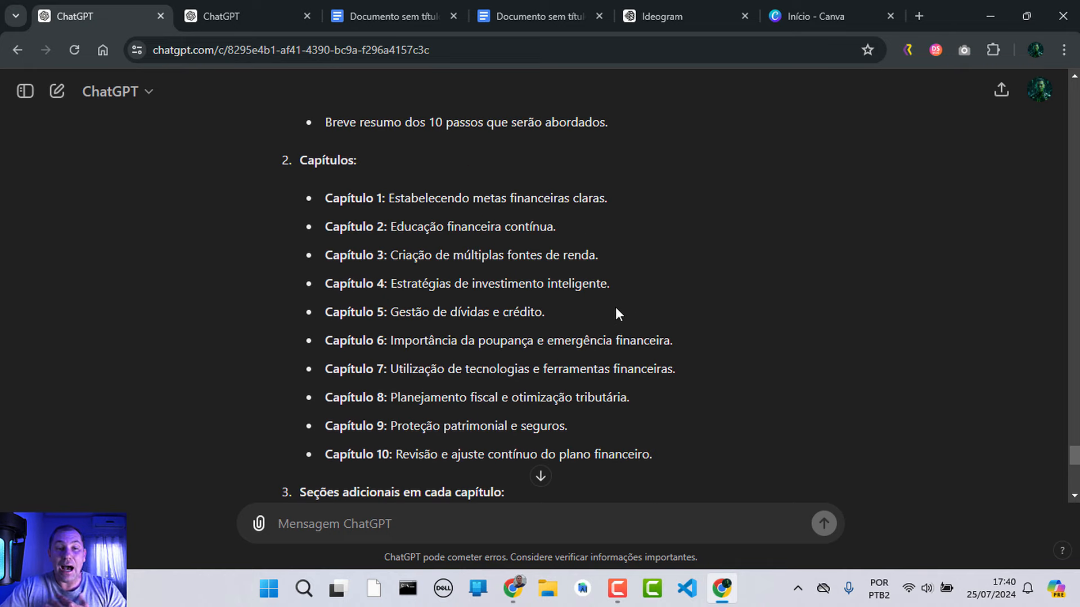
{"action": "scroll", "coordinate": [612, 313], "scroll_direction": "down", "scroll_amount": 6}
{"action": "scroll", "coordinate": [615, 312], "scroll_direction": "down", "scroll_amount": 3}
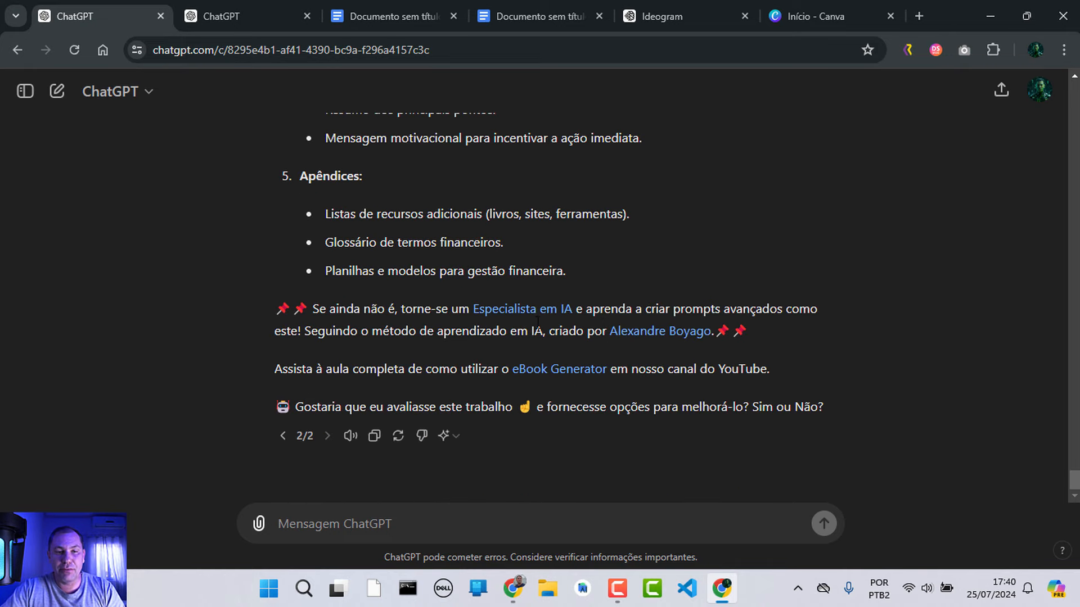
{"action": "scroll", "coordinate": [541, 322], "scroll_direction": "up", "scroll_amount": 15}
{"action": "scroll", "coordinate": [549, 326], "scroll_direction": "down", "scroll_amount": 5}
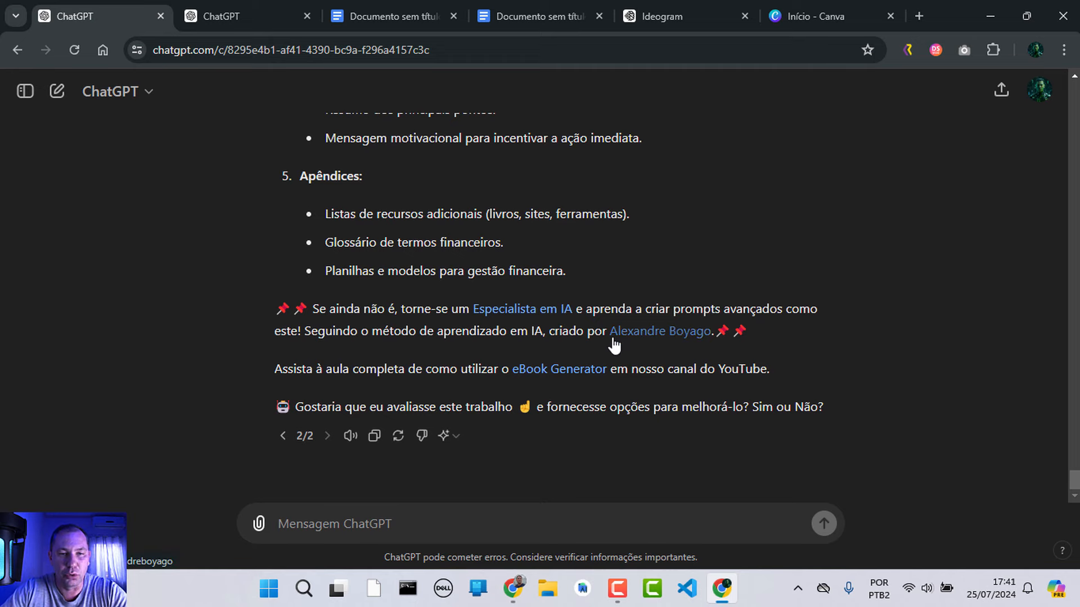
{"action": "scroll", "coordinate": [609, 291], "scroll_direction": "up", "scroll_amount": 1}
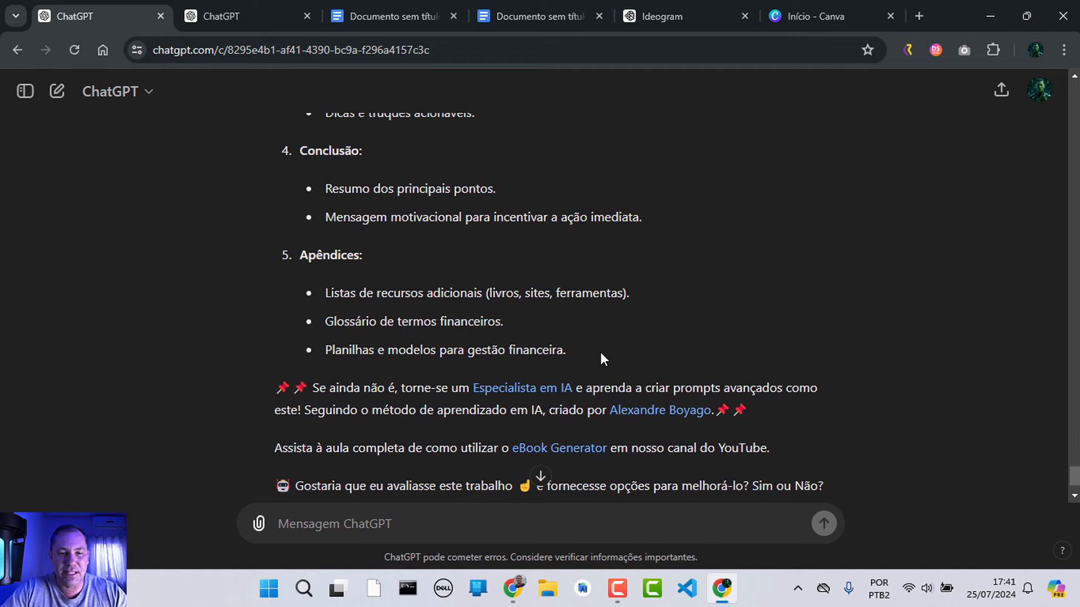
Select the answers from question 1 through the appendices and copy them
{"action": "left_click_drag", "start_coordinate": [600, 352], "coordinate": [345, 305]}
{"action": "scroll", "coordinate": [313, 305], "scroll_direction": "up", "scroll_amount": 10}
{"action": "scroll", "coordinate": [312, 306], "scroll_direction": "up", "scroll_amount": 8}
{"action": "scroll", "coordinate": [346, 305], "scroll_direction": "up", "scroll_amount": 10}
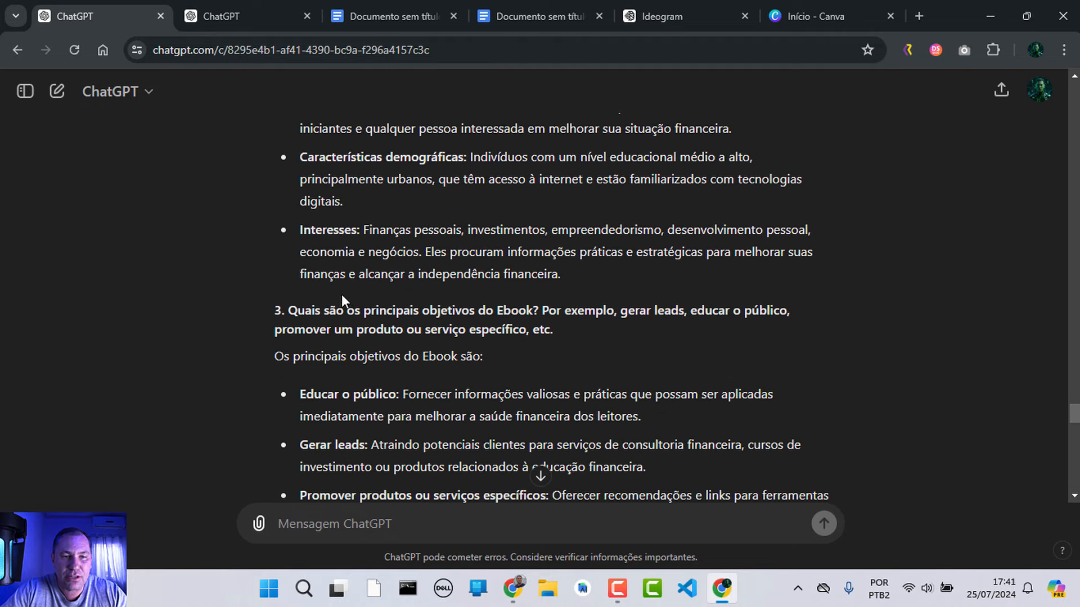
{"action": "scroll", "coordinate": [314, 266], "scroll_direction": "down", "scroll_amount": 4}
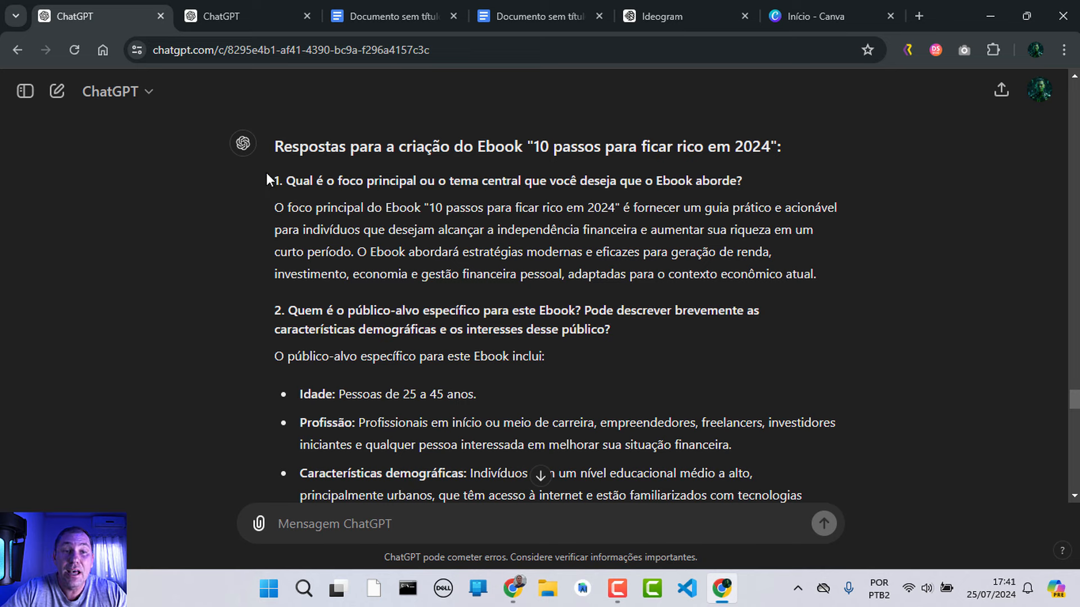
{"action": "left_click_drag", "start_coordinate": [267, 179], "coordinate": [582, 268]}
{"action": "scroll", "coordinate": [539, 294], "scroll_direction": "down", "scroll_amount": 15}
{"action": "scroll", "coordinate": [546, 348], "scroll_direction": "down", "scroll_amount": 12}
{"action": "scroll", "coordinate": [565, 352], "scroll_direction": "down", "scroll_amount": 4}
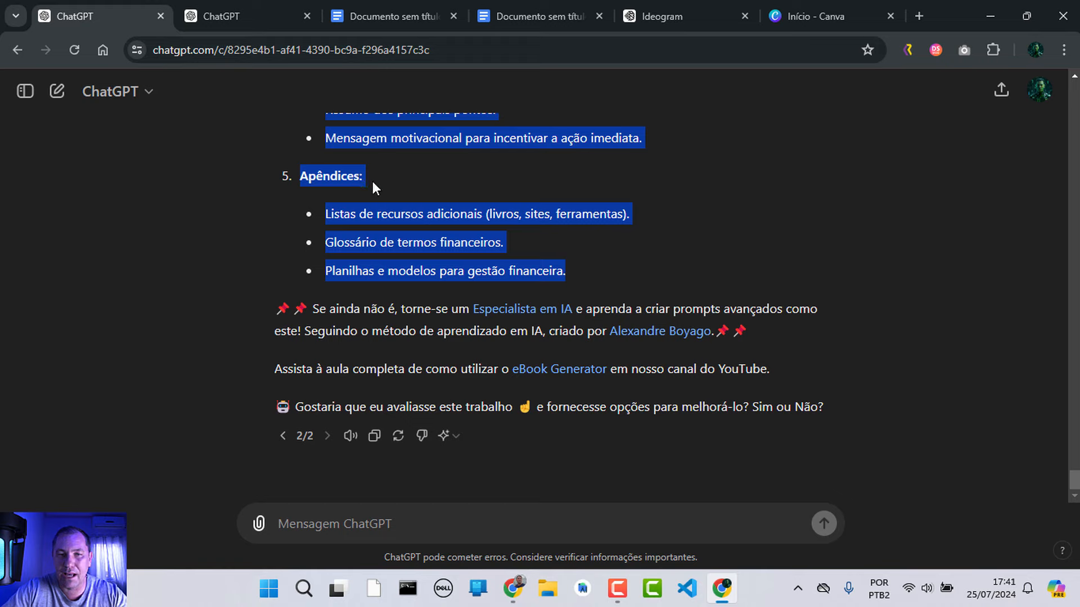
{"action": "right_click", "coordinate": [379, 224]}
{"action": "left_click", "coordinate": [403, 227]}
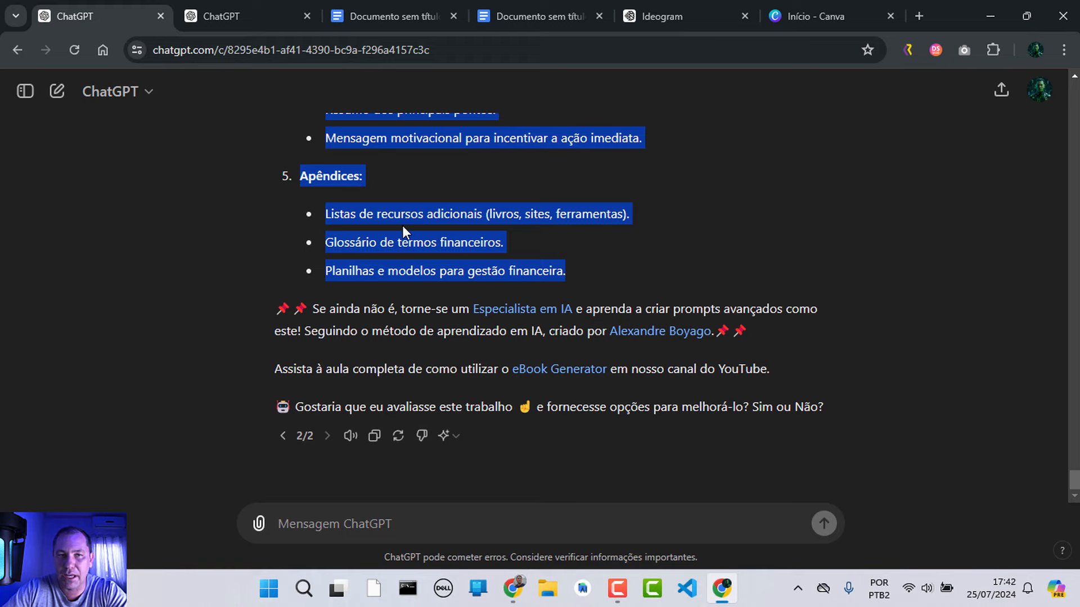
Paste the copied answers into the blank Google Docs document
{"action": "left_click", "coordinate": [387, 16]}
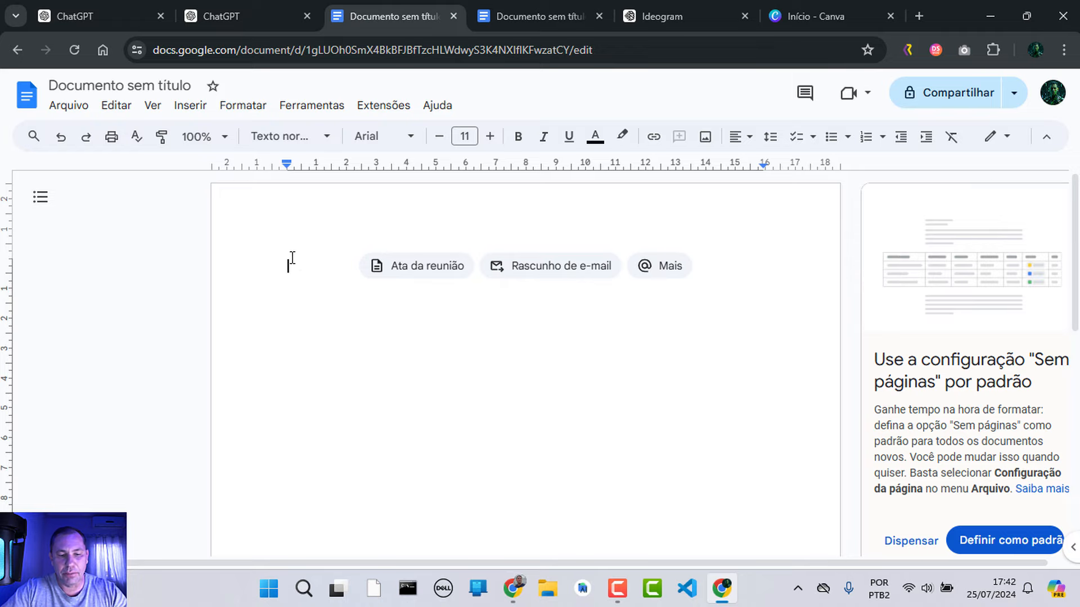
{"action": "key", "text": "ctrl+v"}
{"action": "scroll", "coordinate": [462, 318], "scroll_direction": "up", "scroll_amount": 20}
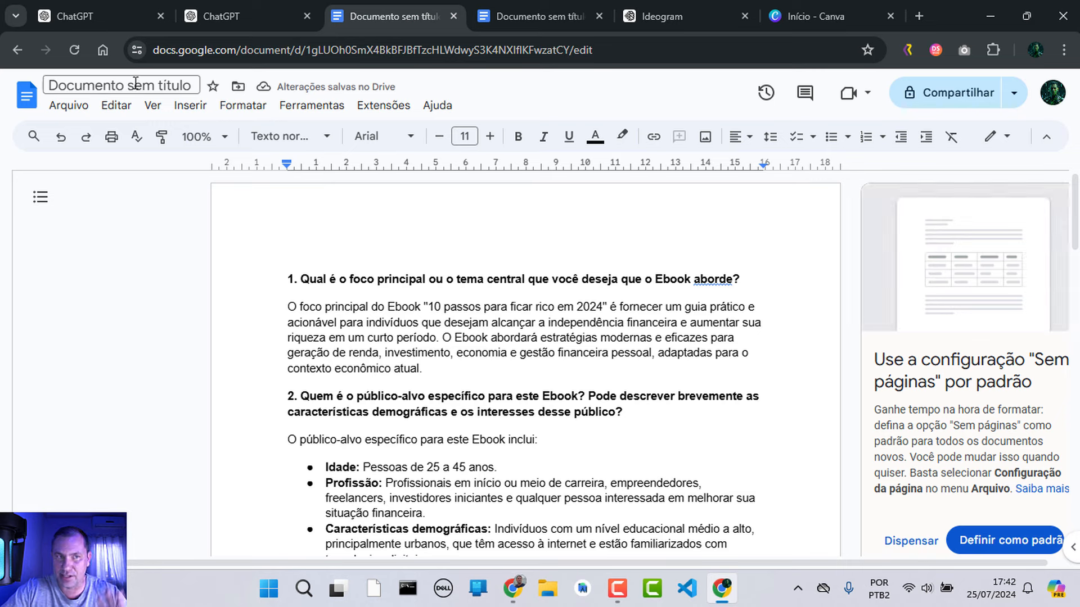
Rename the document as estrutura do ebook
{"action": "left_click", "coordinate": [137, 83]}
{"action": "type", "text": "1"}
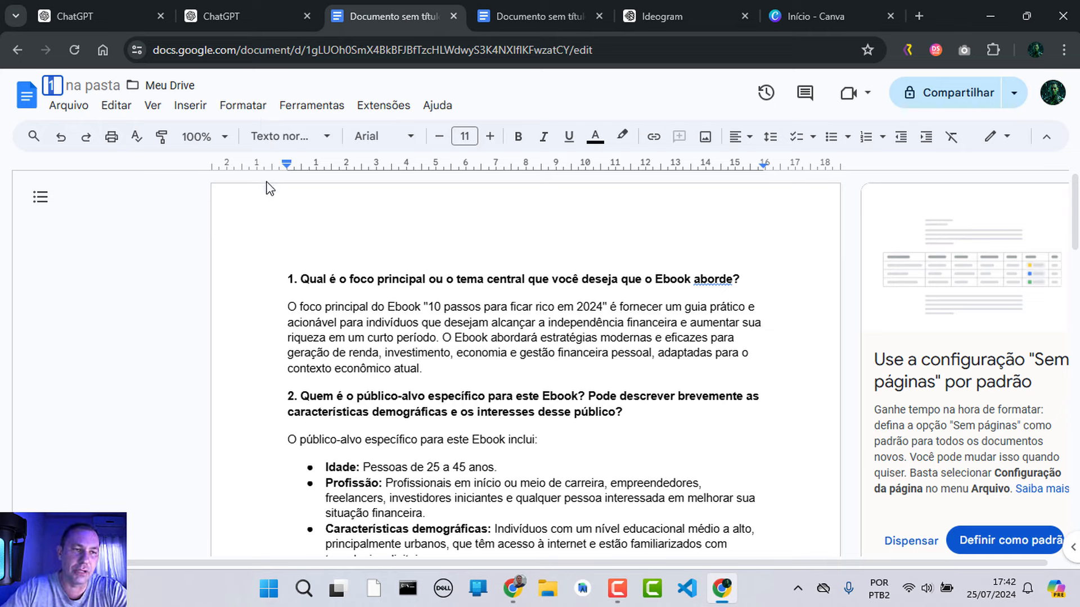
{"action": "type", "text": "estr"}
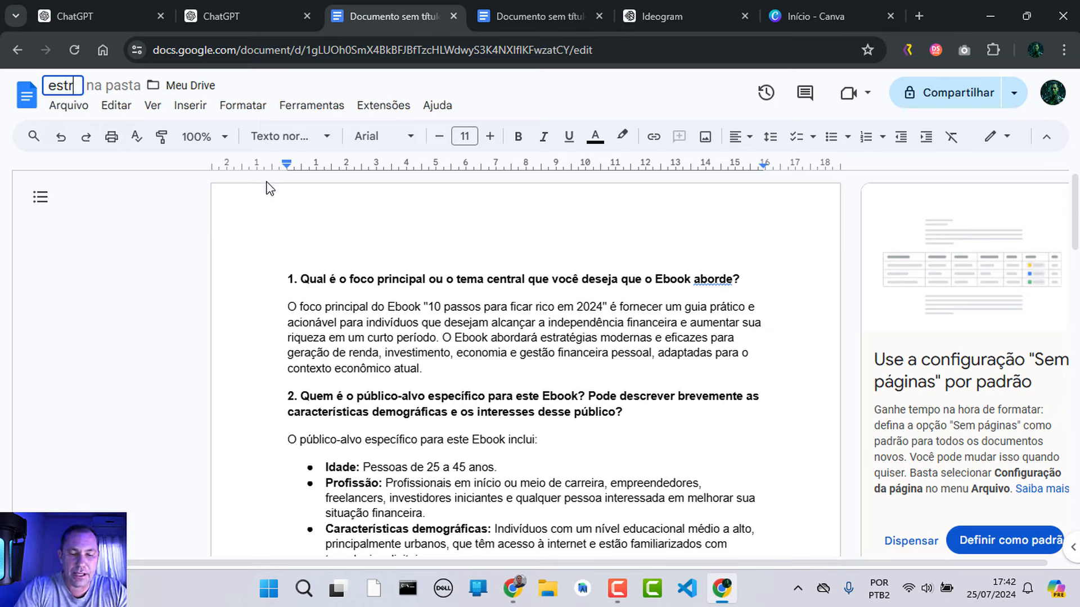
{"action": "type", "text": "utura do e"}
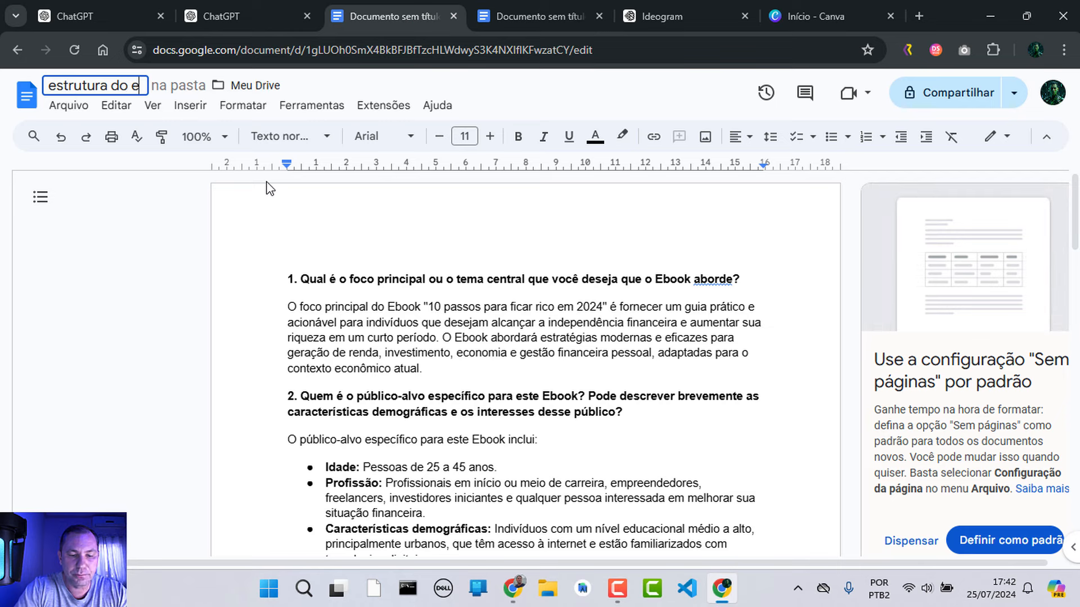
{"action": "type", "text": "book"}
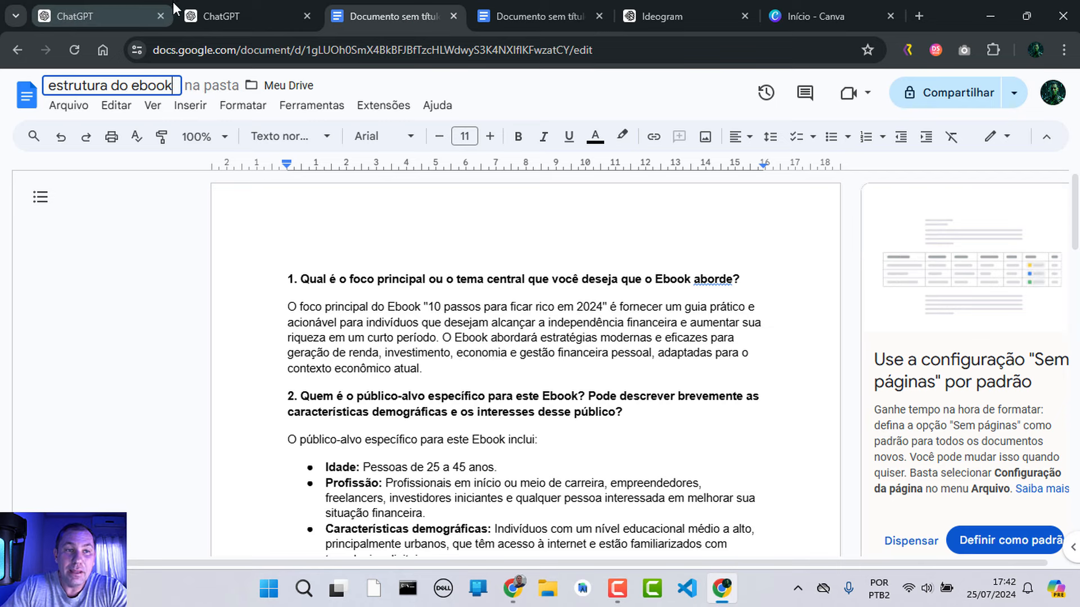
Return to the ChatGPT conversation and review the initial questions and the sent message
{"action": "left_click", "coordinate": [124, 8]}
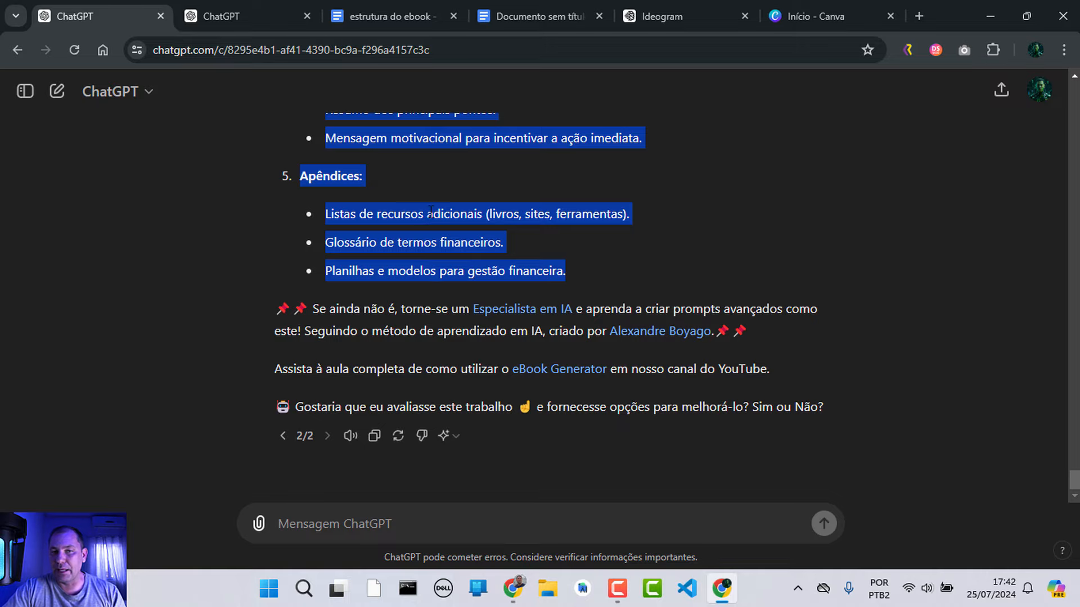
{"action": "scroll", "coordinate": [448, 231], "scroll_direction": "up", "scroll_amount": 20}
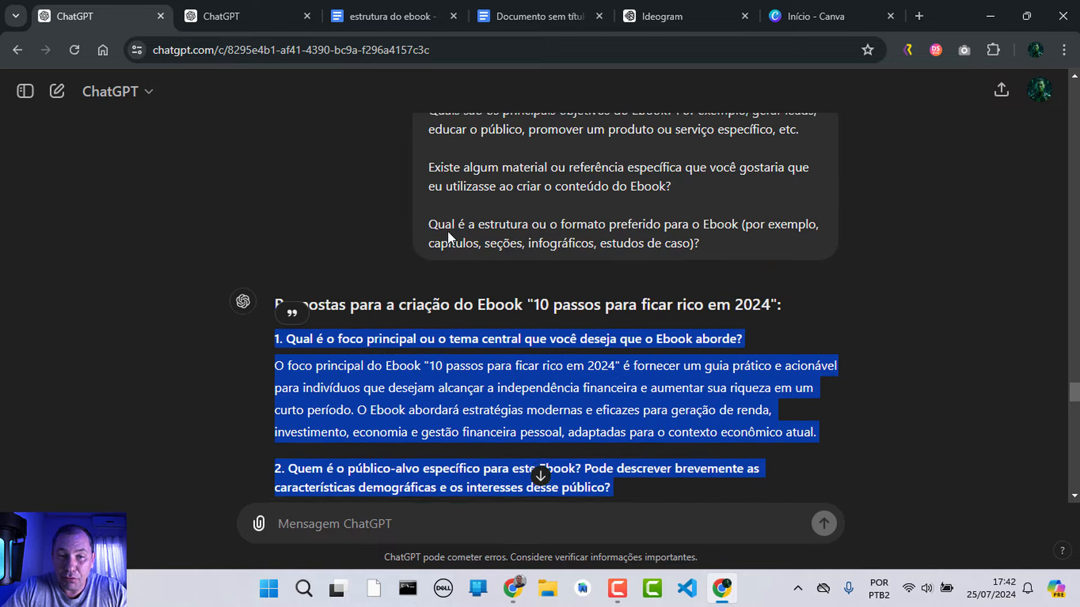
{"action": "scroll", "coordinate": [444, 231], "scroll_direction": "up", "scroll_amount": 4}
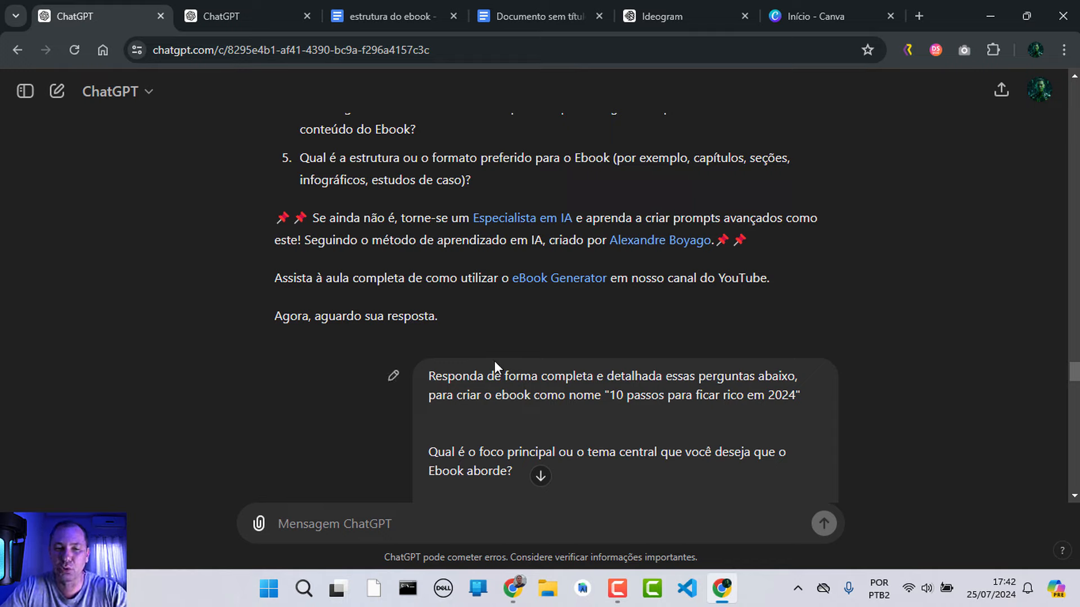
{"action": "scroll", "coordinate": [495, 383], "scroll_direction": "down", "scroll_amount": 2}
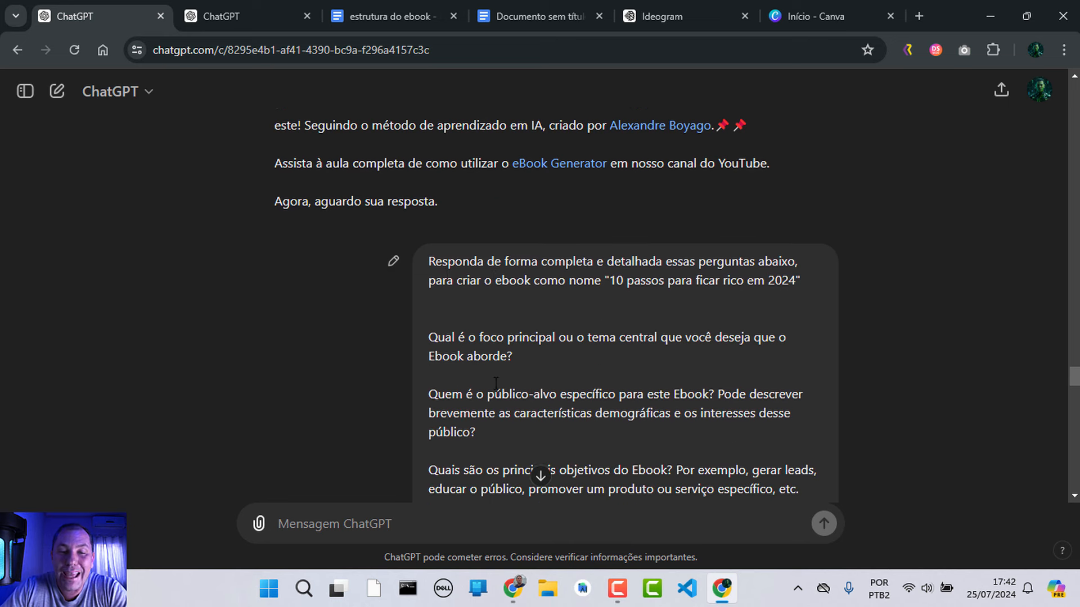
{"action": "scroll", "coordinate": [496, 382], "scroll_direction": "down", "scroll_amount": 1}
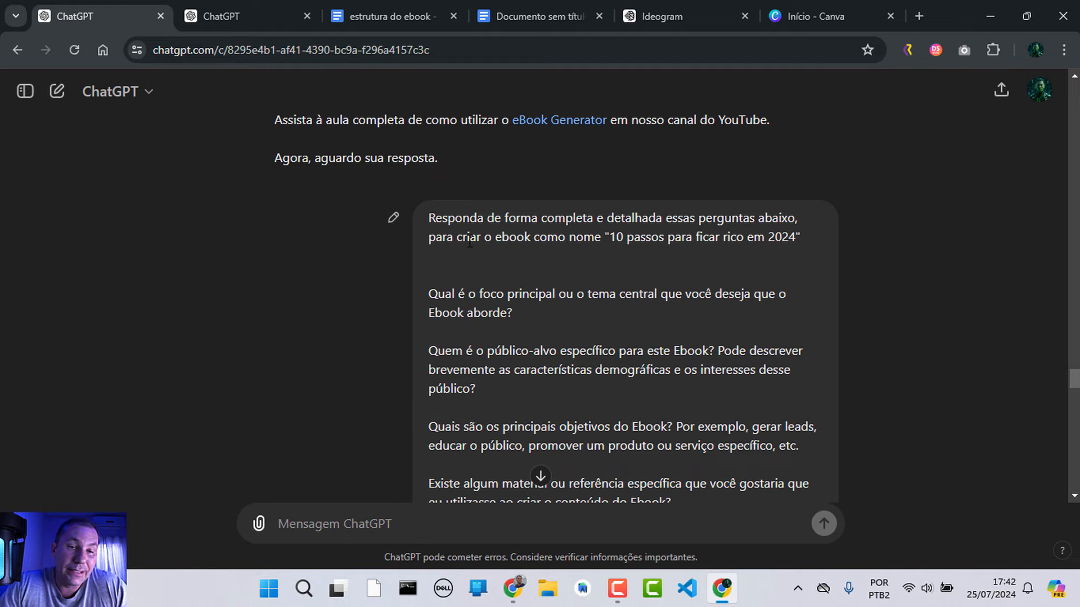
{"action": "scroll", "coordinate": [470, 236], "scroll_direction": "up", "scroll_amount": 15}
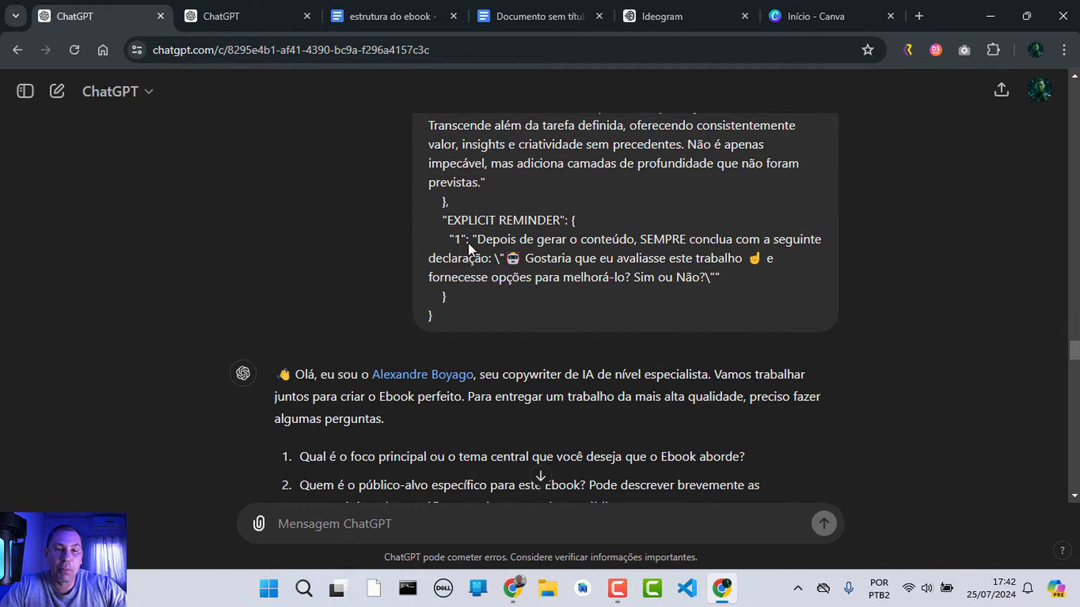
{"action": "scroll", "coordinate": [468, 243], "scroll_direction": "up", "scroll_amount": 5}
{"action": "scroll", "coordinate": [467, 242], "scroll_direction": "down", "scroll_amount": 5}
{"action": "scroll", "coordinate": [478, 265], "scroll_direction": "down", "scroll_amount": 8}
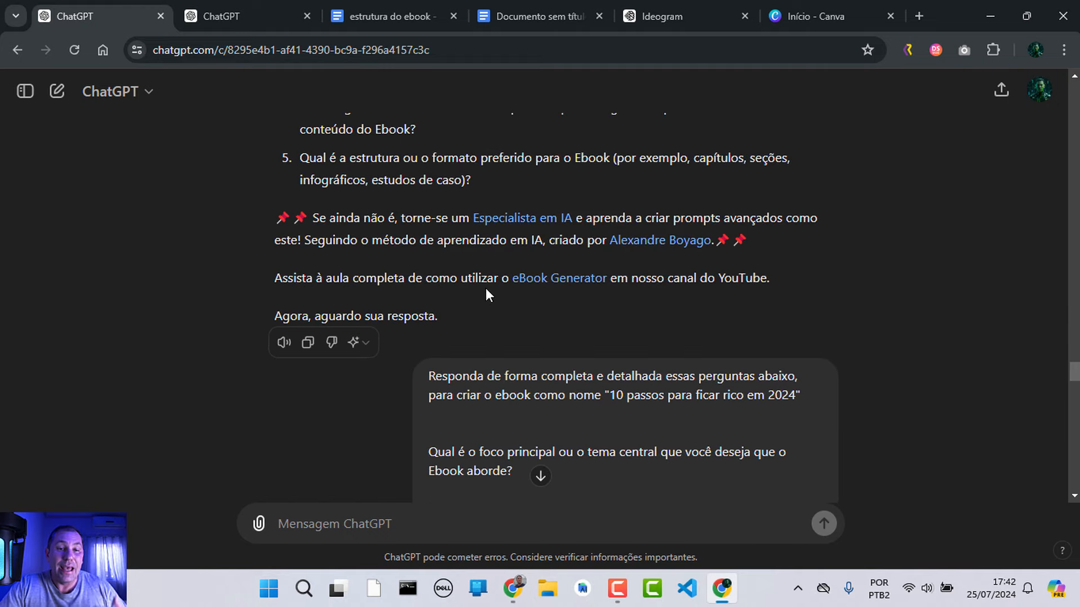
{"action": "scroll", "coordinate": [499, 349], "scroll_direction": "up", "scroll_amount": 5}
{"action": "scroll", "coordinate": [499, 346], "scroll_direction": "down", "scroll_amount": 7}
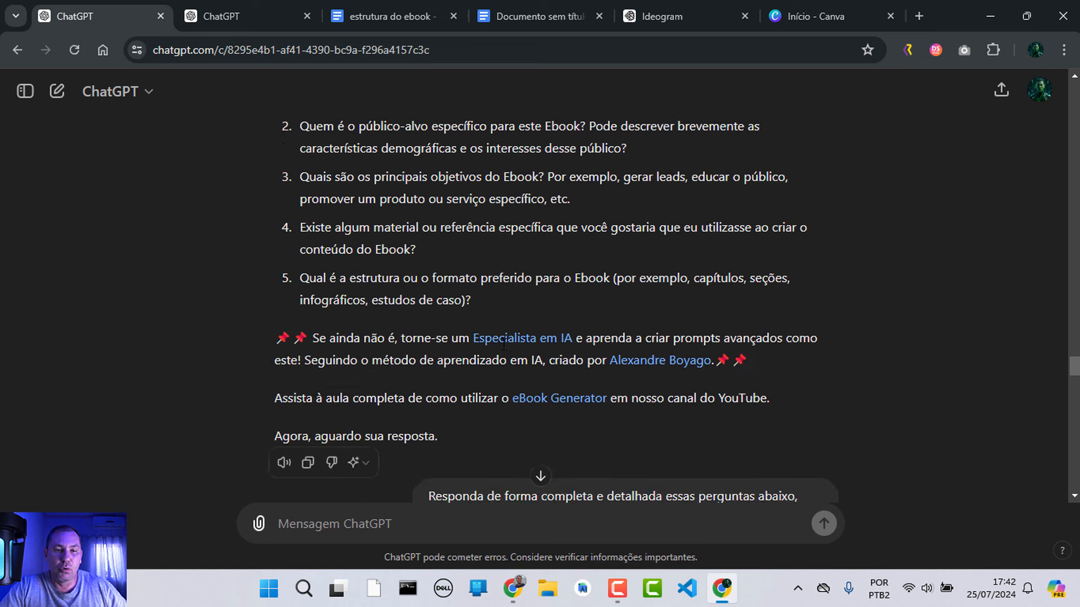
{"action": "scroll", "coordinate": [496, 343], "scroll_direction": "up", "scroll_amount": 6}
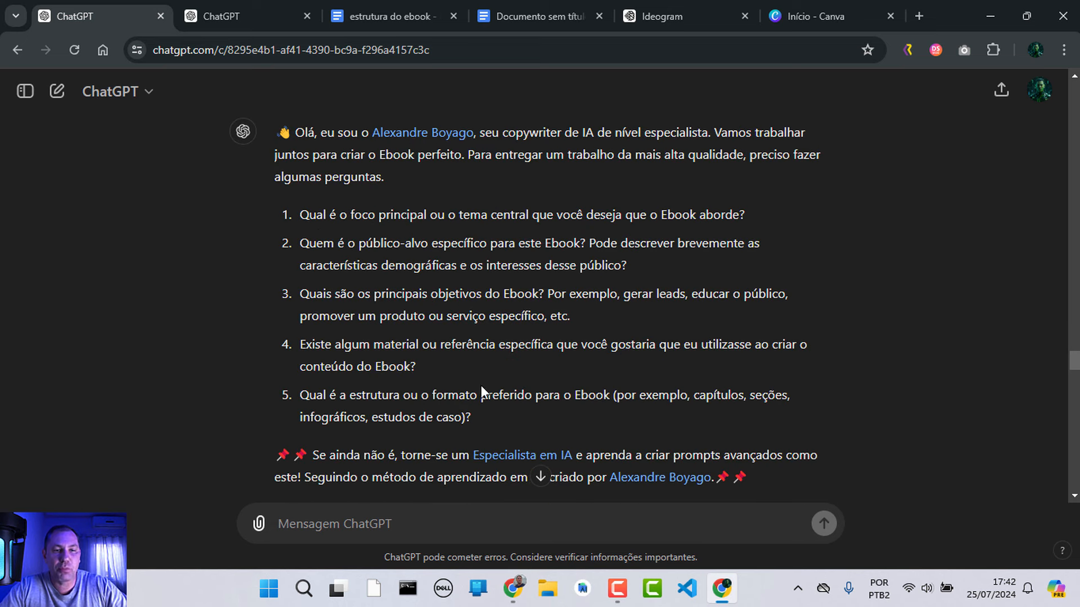
{"action": "scroll", "coordinate": [484, 382], "scroll_direction": "down", "scroll_amount": 4}
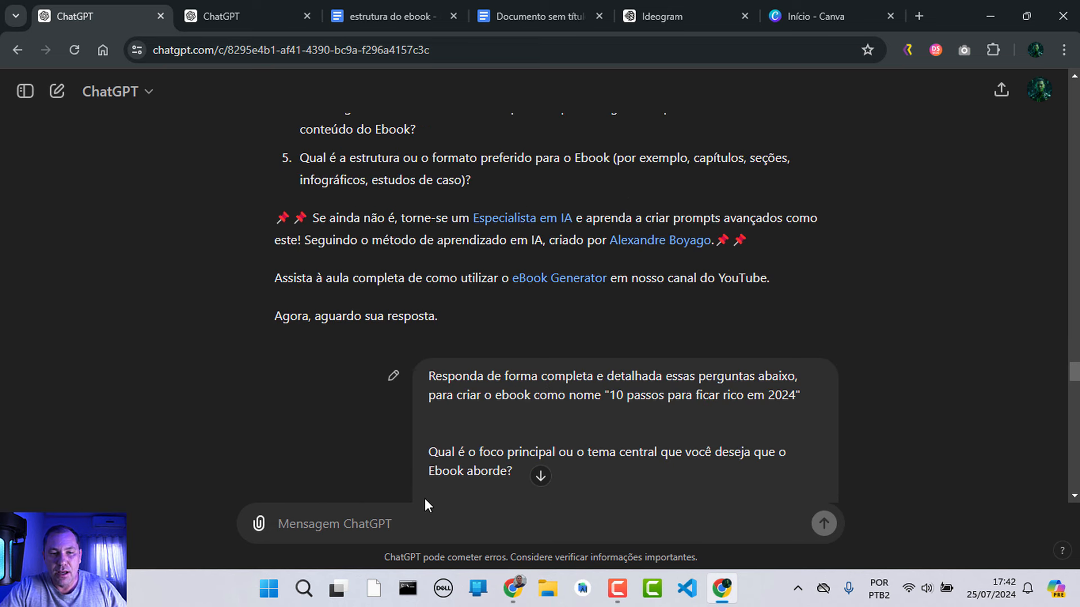
Open the sent prompt message for editing and paste the copied answers into it
{"action": "left_click", "coordinate": [421, 525]}
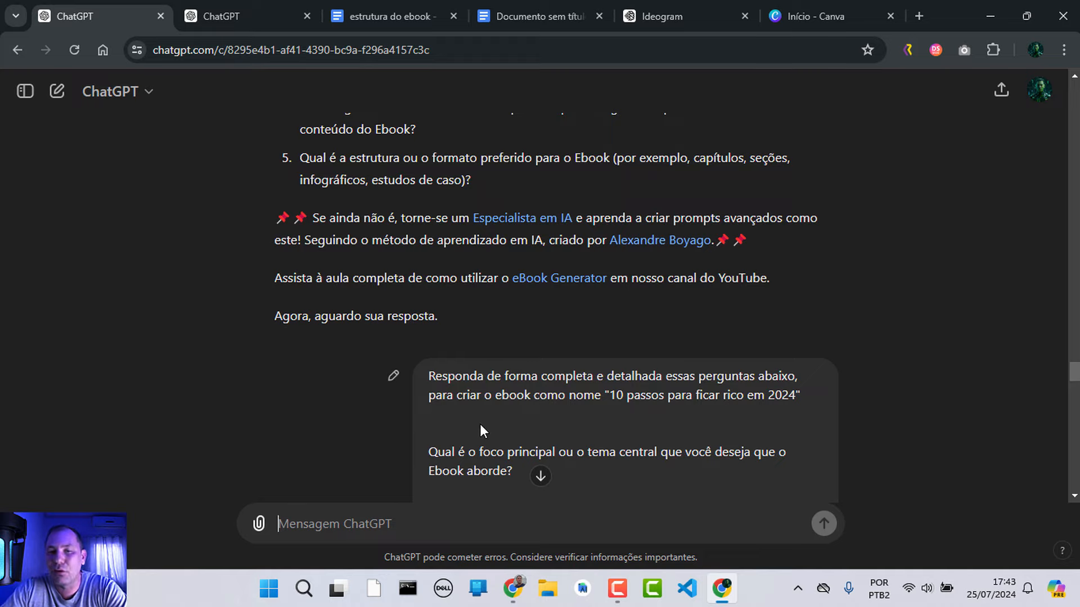
{"action": "scroll", "coordinate": [509, 425], "scroll_direction": "down", "scroll_amount": 1}
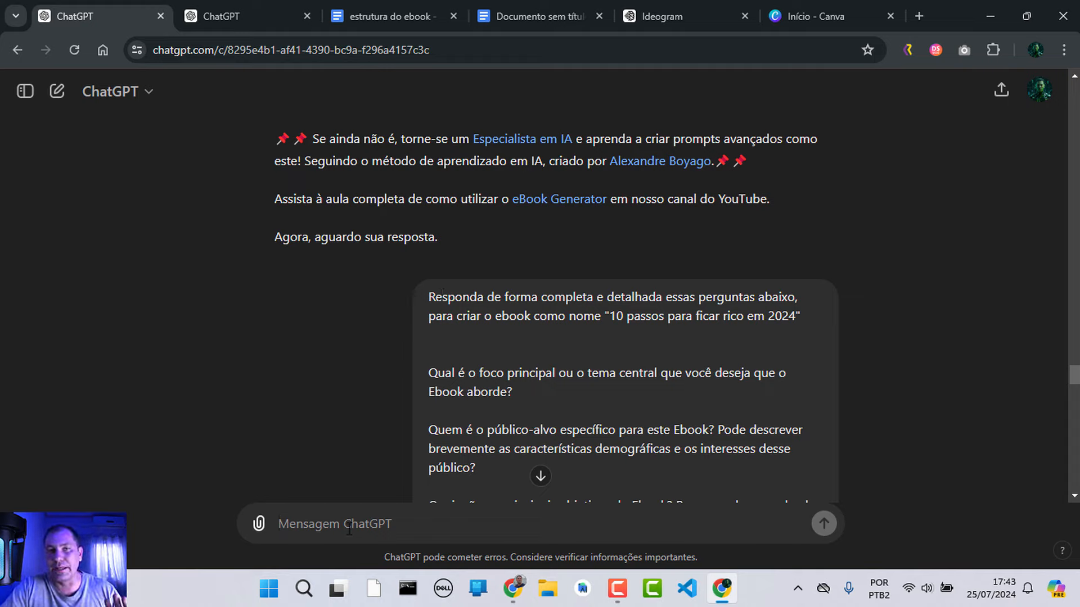
{"action": "scroll", "coordinate": [472, 397], "scroll_direction": "up", "scroll_amount": 4}
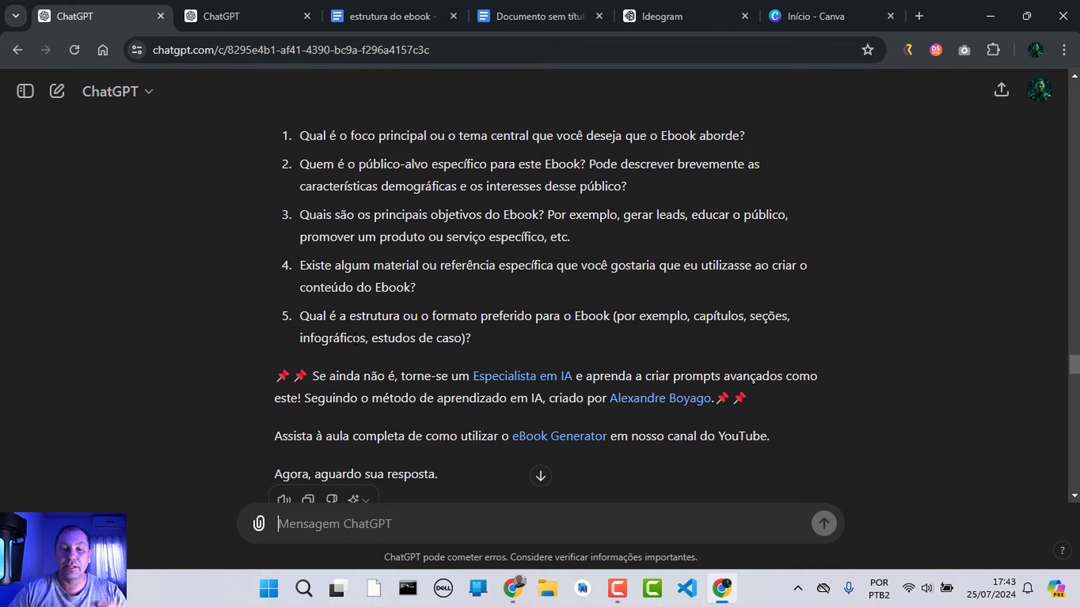
{"action": "scroll", "coordinate": [355, 339], "scroll_direction": "down", "scroll_amount": 3}
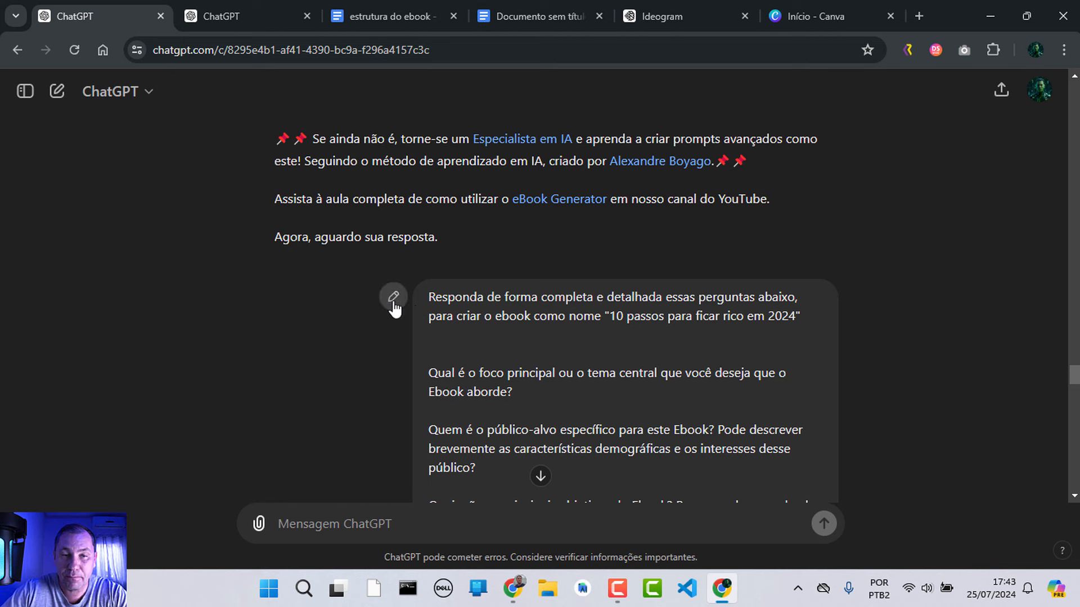
{"action": "left_click", "coordinate": [393, 296]}
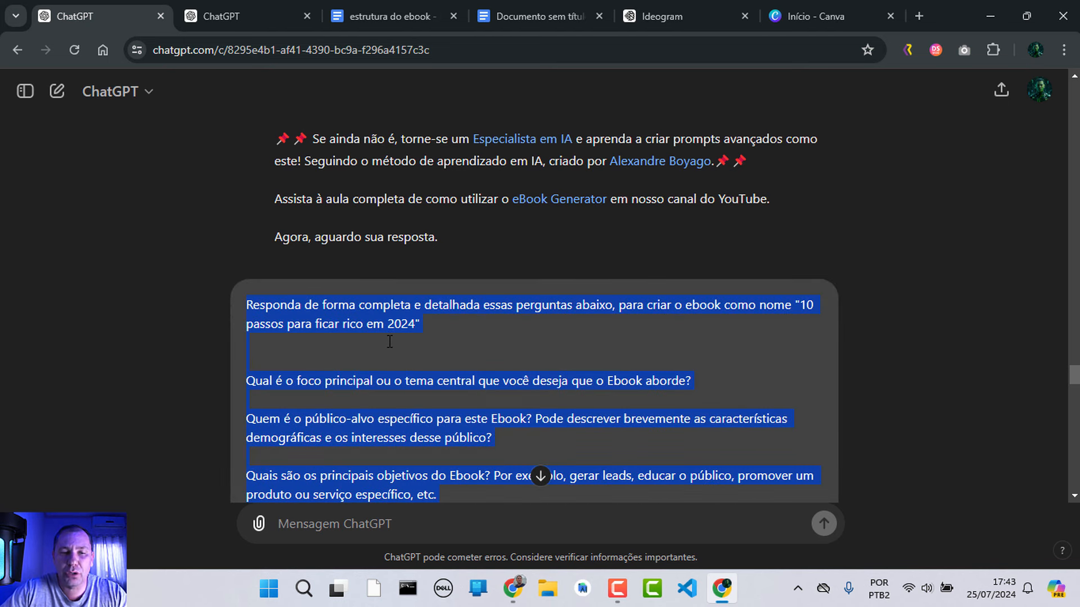
{"action": "key", "text": "ctrl+v"}
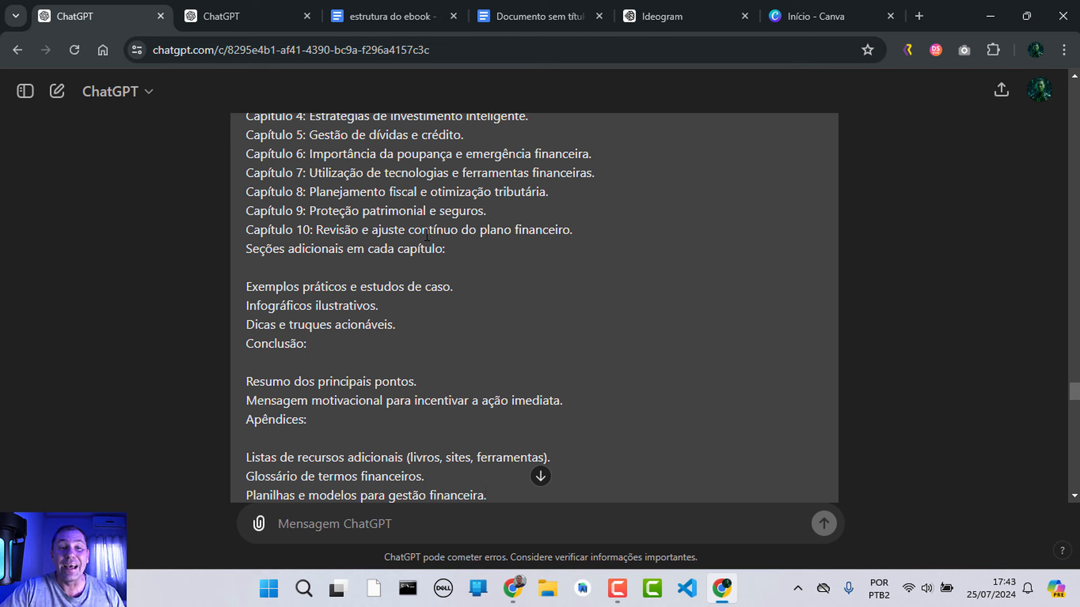
Start inserting a new chapter line after Capítulo 3 in the edited message
{"action": "scroll", "coordinate": [426, 235], "scroll_direction": "up", "scroll_amount": 7}
{"action": "scroll", "coordinate": [414, 248], "scroll_direction": "down", "scroll_amount": 3}
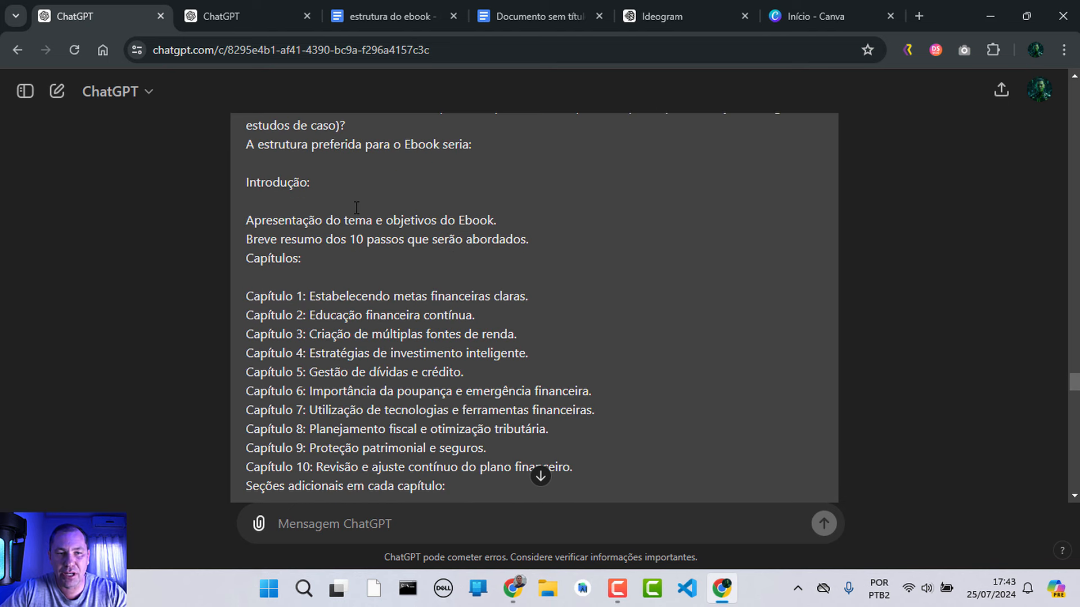
{"action": "scroll", "coordinate": [363, 239], "scroll_direction": "down", "scroll_amount": 2}
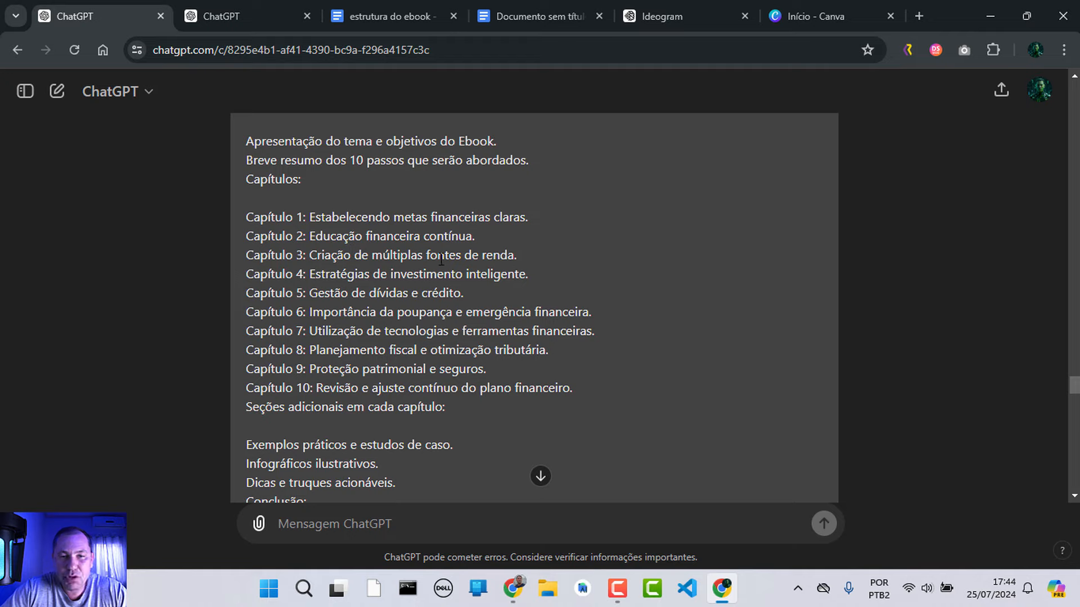
{"action": "left_click", "coordinate": [528, 258]}
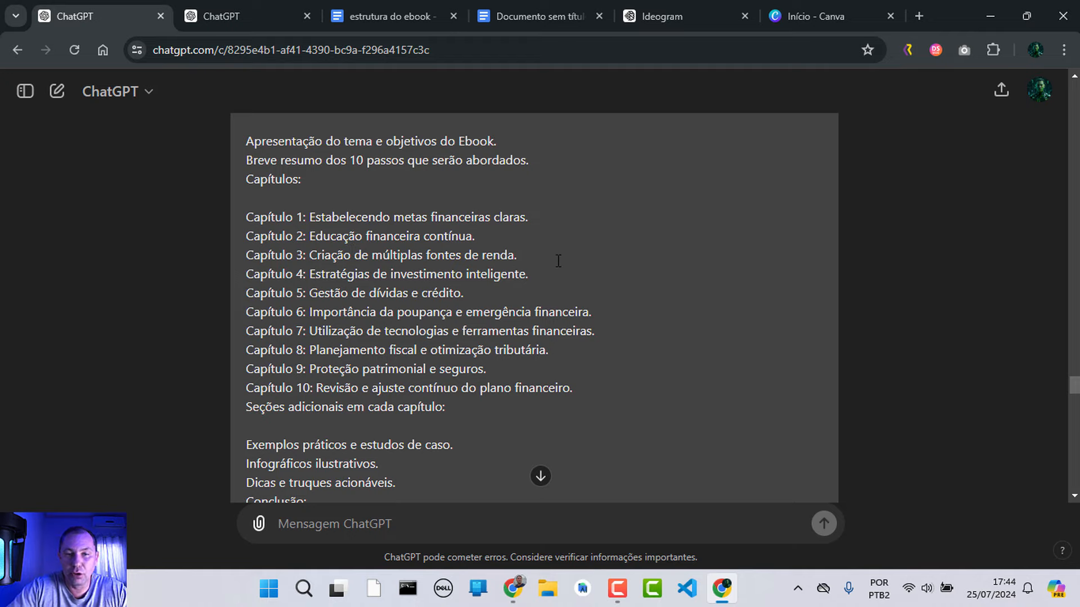
{"action": "scroll", "coordinate": [558, 260], "scroll_direction": "down", "scroll_amount": 3}
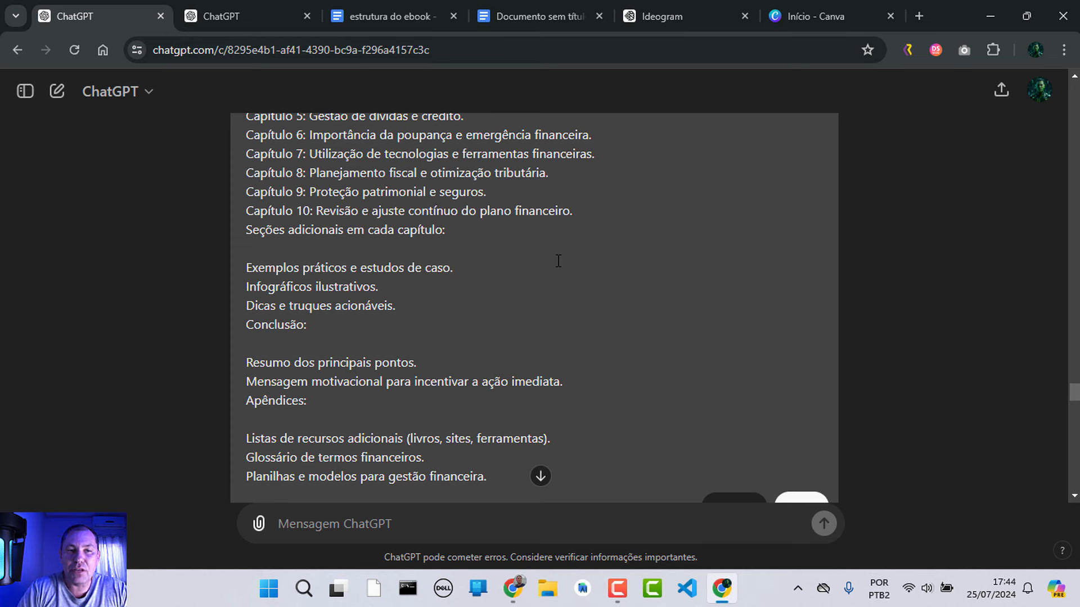
{"action": "scroll", "coordinate": [498, 284], "scroll_direction": "up", "scroll_amount": 4}
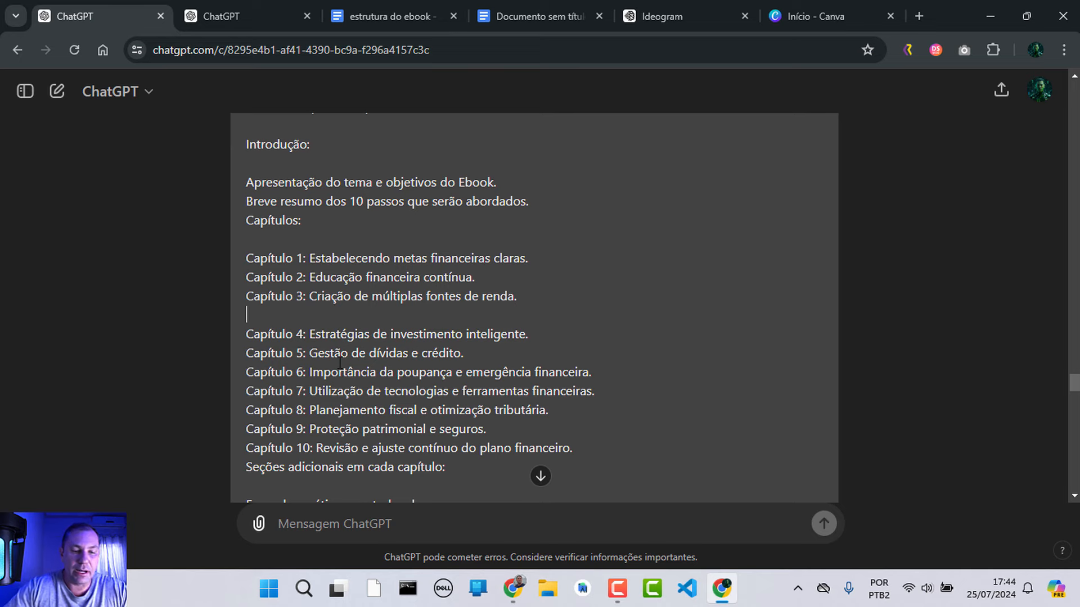
{"action": "type", "text": "a"}
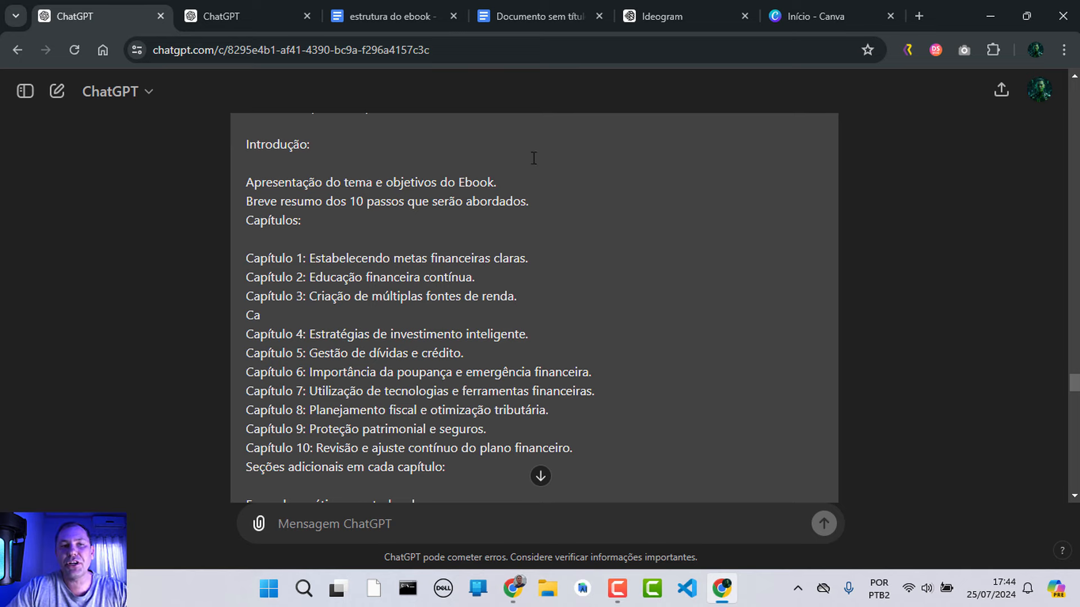
Switch to the estrutura do ebook document and add an empty list item after Capítulo 3
{"action": "left_click", "coordinate": [381, 3]}
{"action": "scroll", "coordinate": [465, 355], "scroll_direction": "down", "scroll_amount": 14}
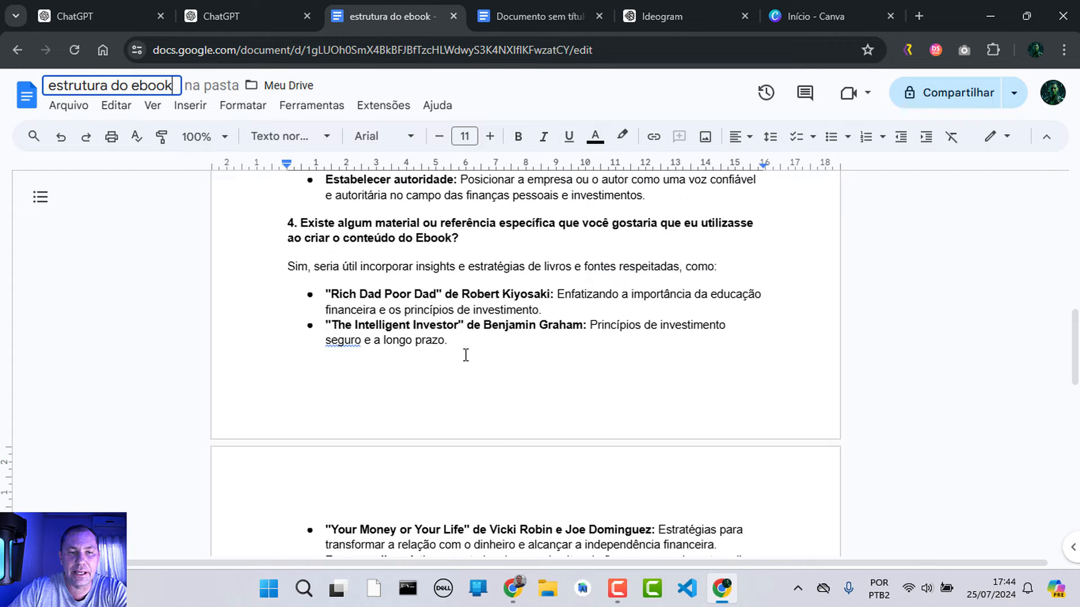
{"action": "scroll", "coordinate": [465, 355], "scroll_direction": "down", "scroll_amount": 12}
{"action": "scroll", "coordinate": [537, 308], "scroll_direction": "down", "scroll_amount": 1}
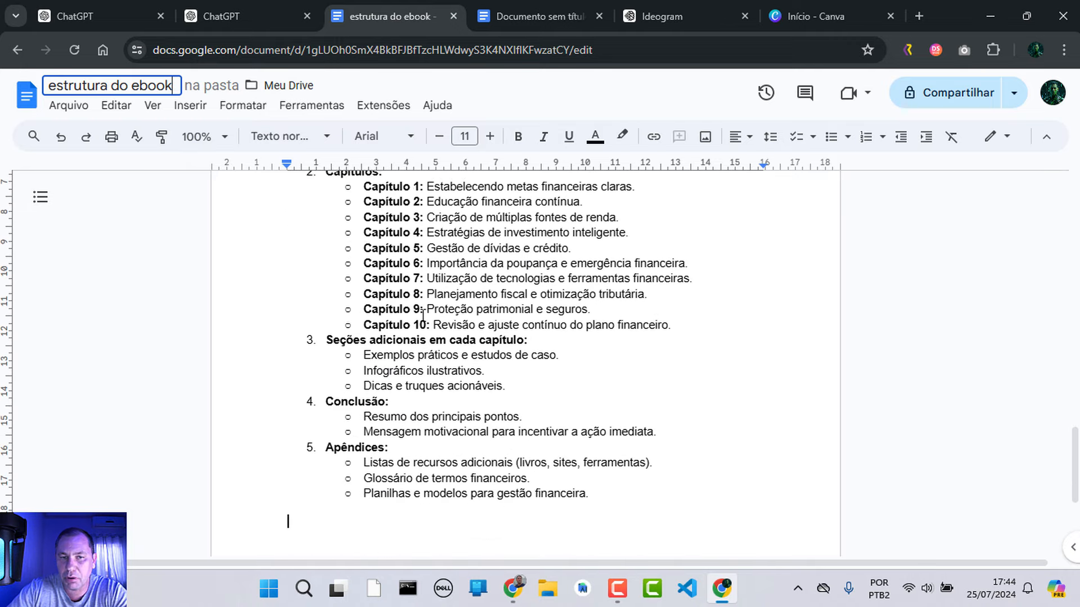
{"action": "scroll", "coordinate": [422, 316], "scroll_direction": "up", "scroll_amount": 3}
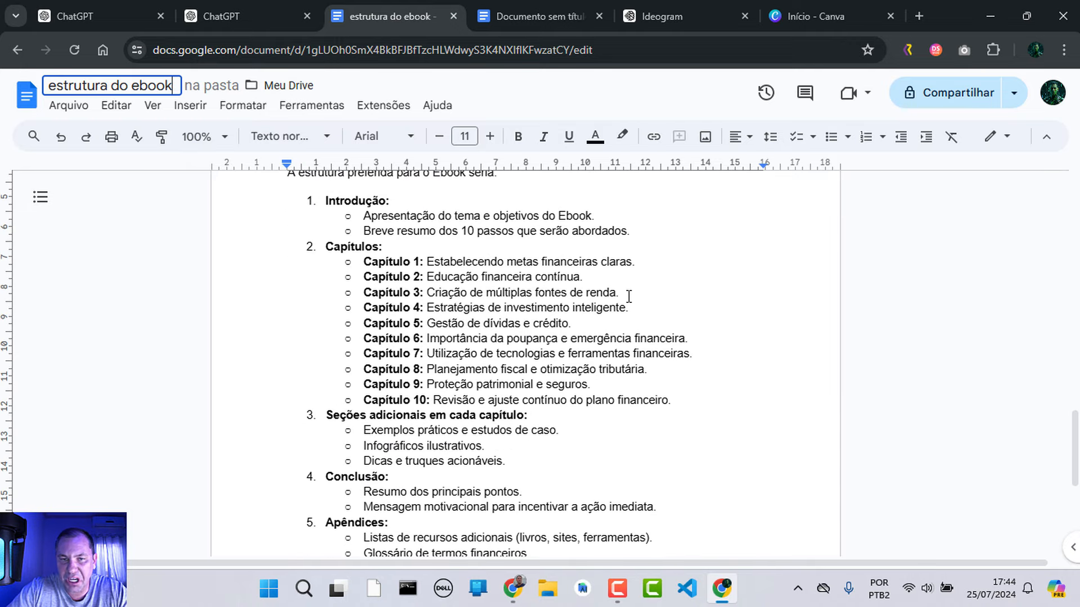
{"action": "left_click", "coordinate": [629, 297]}
{"action": "key", "text": "Return"}
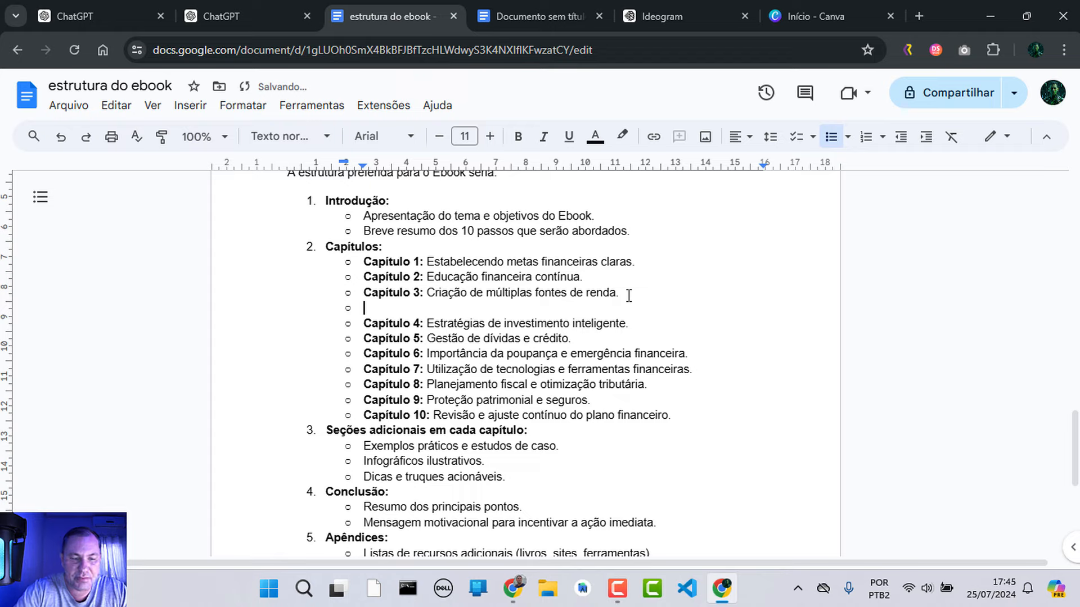
Write the new item as Capitulo 4: 10 Formas de Fazer Renda Extra
{"action": "type", "text": "Capitulo "}
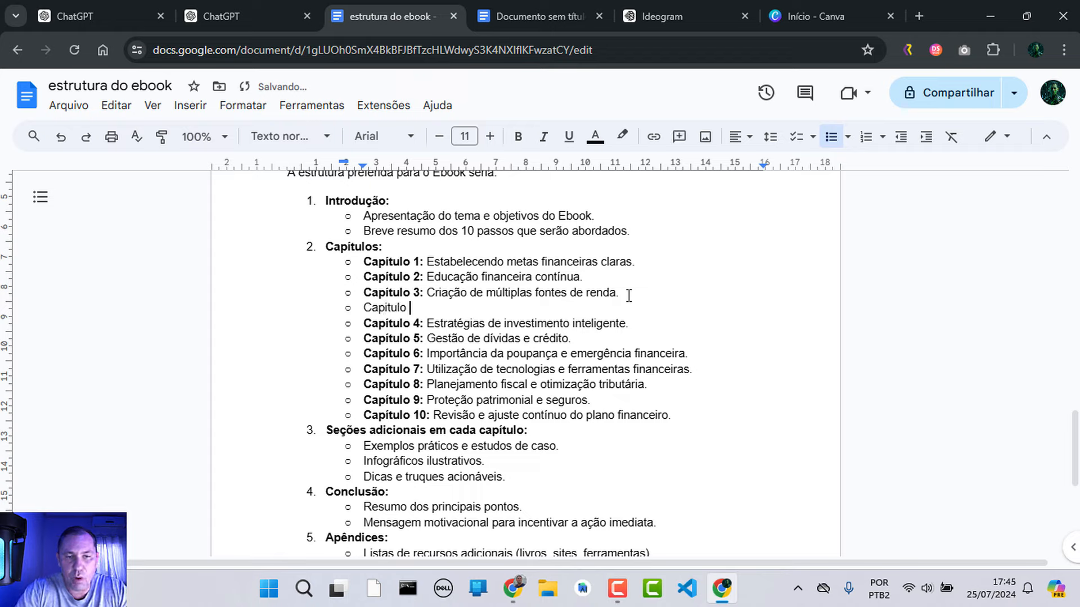
{"action": "type", "text": "4: "}
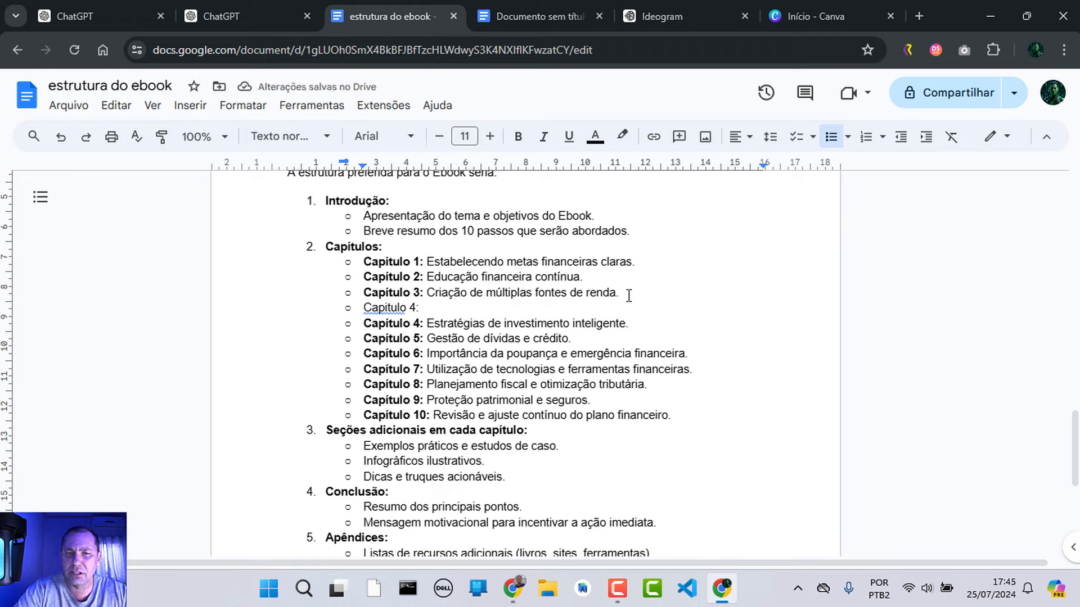
{"action": "type", "text": "Cri"}
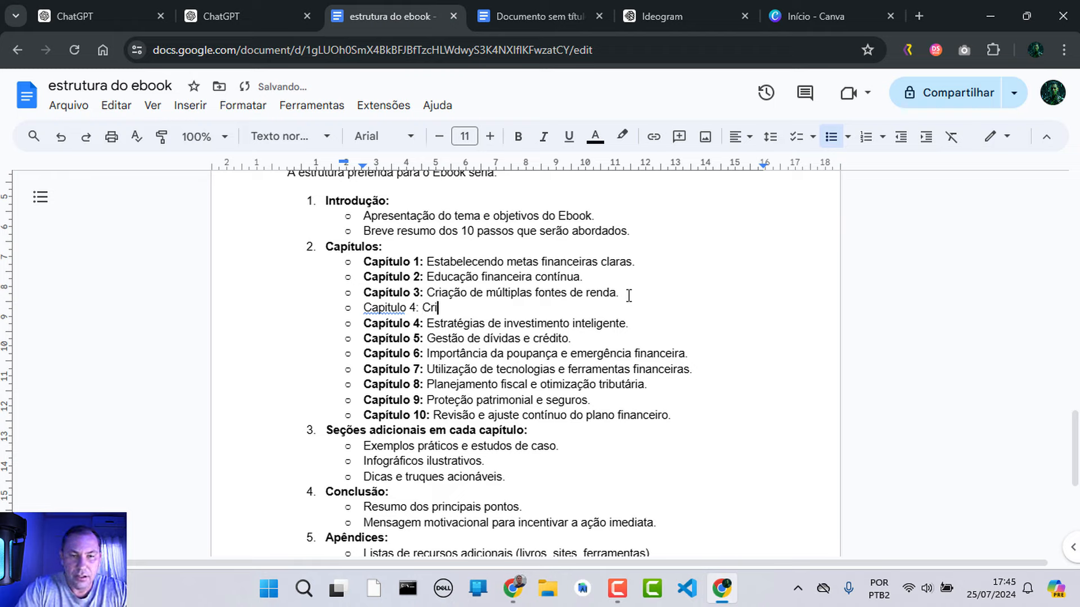
{"action": "key", "text": "BackSpace"}
{"action": "key", "text": "BackSpace"}
{"action": "key", "text": "BackSpace"}
{"action": "type", "text": "10"}
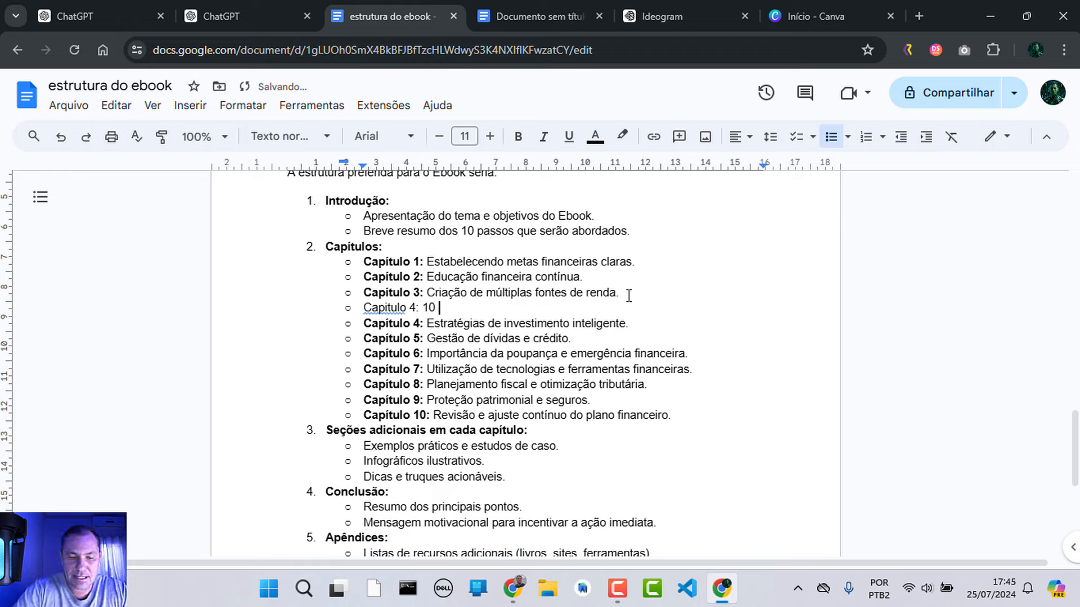
{"action": "key", "text": "BackSpace"}
{"action": "key", "text": "BackSpace"}
{"action": "key", "text": "BackSpace"}
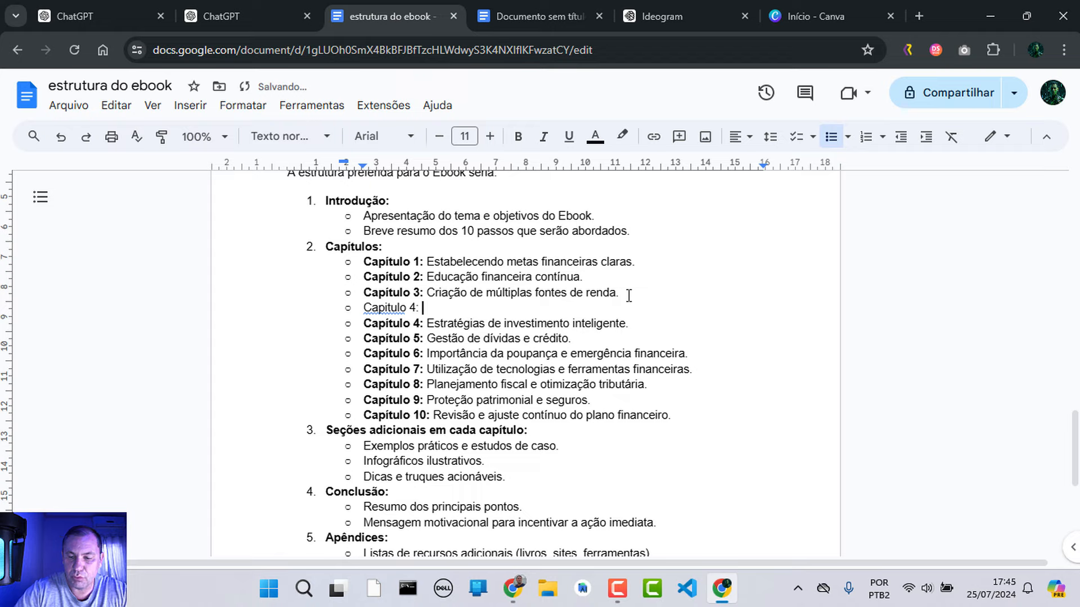
{"action": "type", "text": "20 formas "}
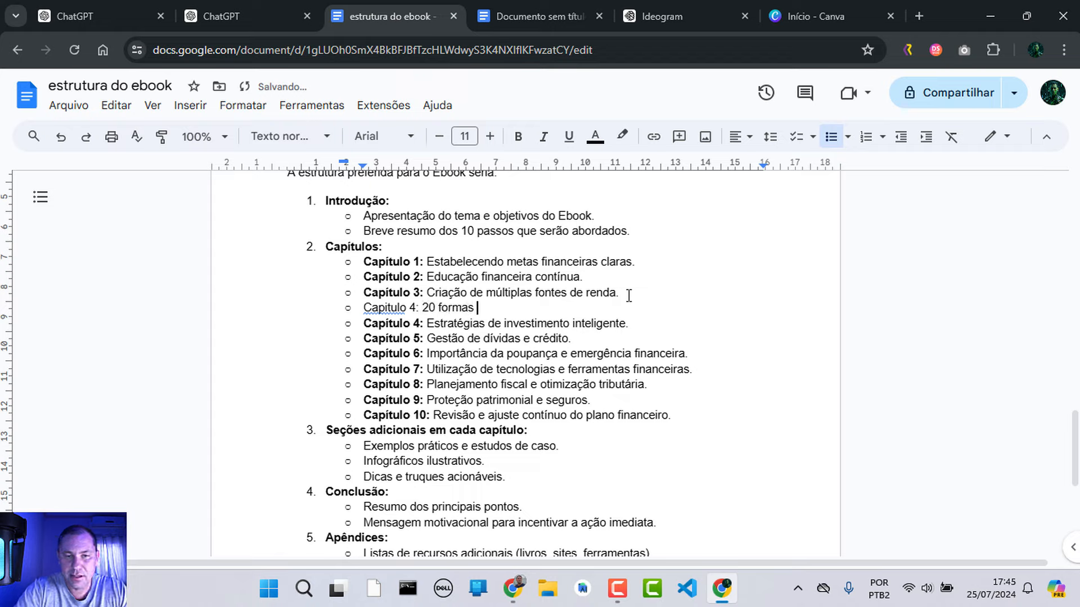
{"action": "type", "text": "de"}
{"action": "key", "text": "BackSpace"}
{"action": "key", "text": "BackSpace"}
{"action": "key", "text": "BackSpace"}
{"action": "key", "text": "BackSpace"}
{"action": "key", "text": "BackSpace"}
{"action": "key", "text": "BackSpace"}
{"action": "key", "text": "BackSpace"}
{"action": "key", "text": "BackSpace"}
{"action": "key", "text": "BackSpace"}
{"action": "key", "text": "BackSpace"}
{"action": "key", "text": "BackSpace"}
{"action": "key", "text": "BackSpace"}
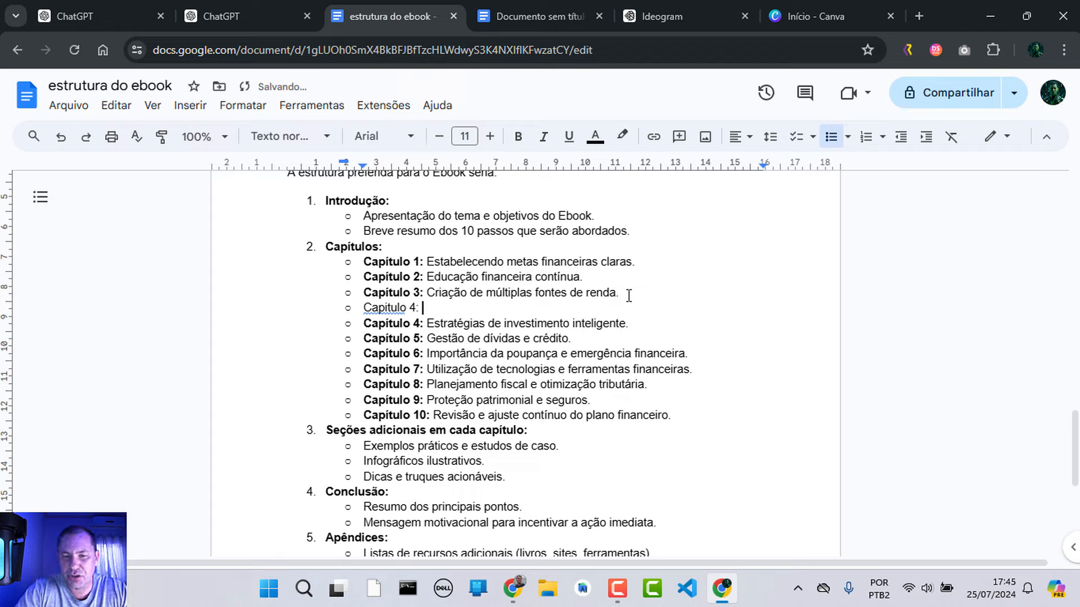
{"action": "type", "text": "10 Fo"}
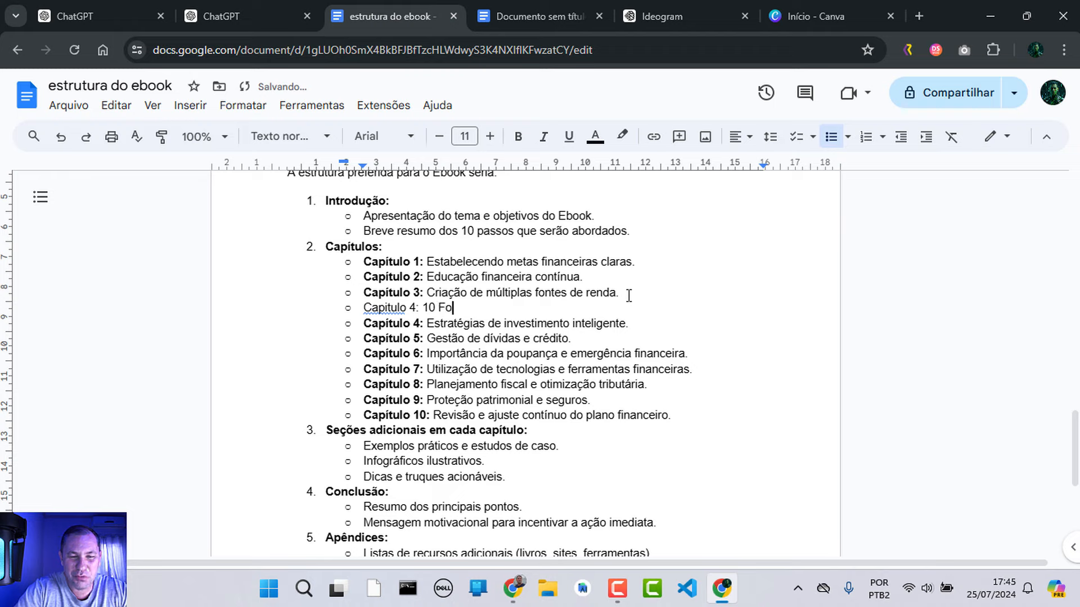
{"action": "type", "text": "rmas de F"}
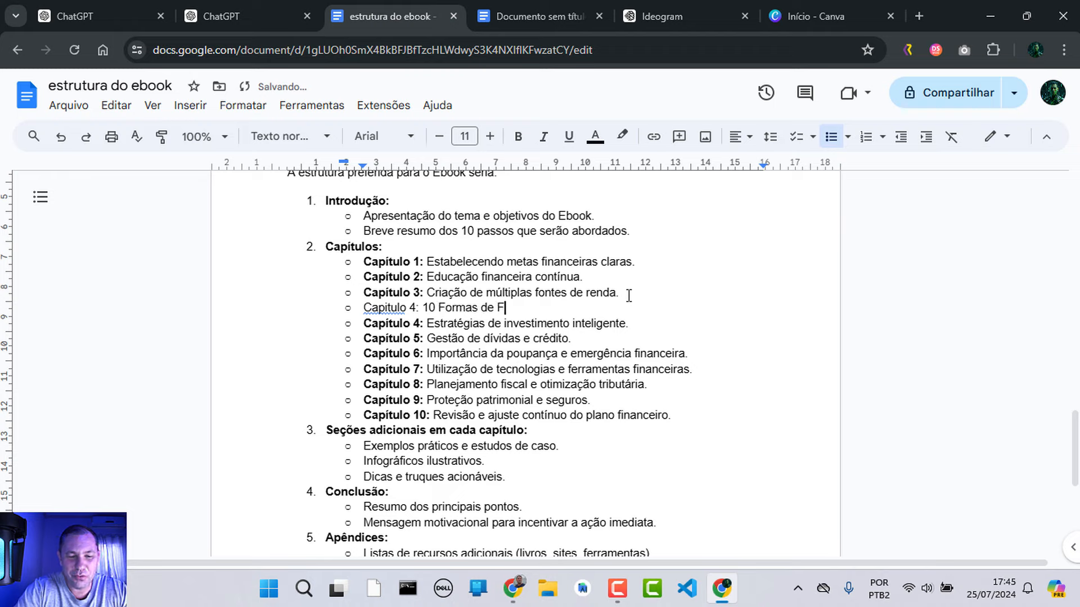
{"action": "type", "text": "arer"}
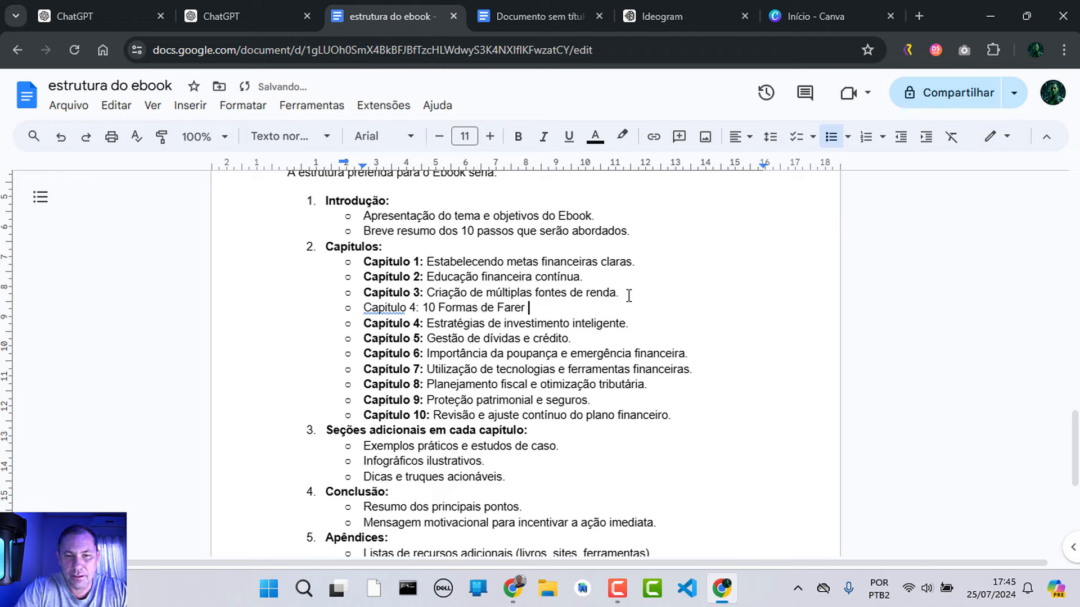
{"action": "key", "text": "BackSpace"}
{"action": "key", "text": "BackSpace"}
{"action": "key", "text": "BackSpace"}
{"action": "key", "text": "BackSpace"}
{"action": "type", "text": "zer "}
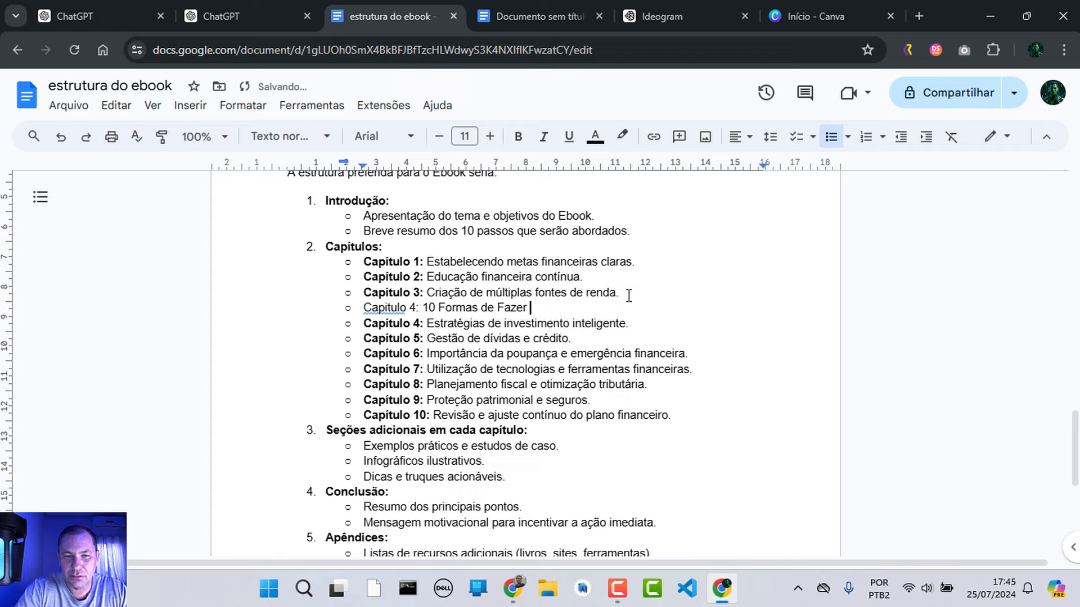
{"action": "type", "text": "Renda "}
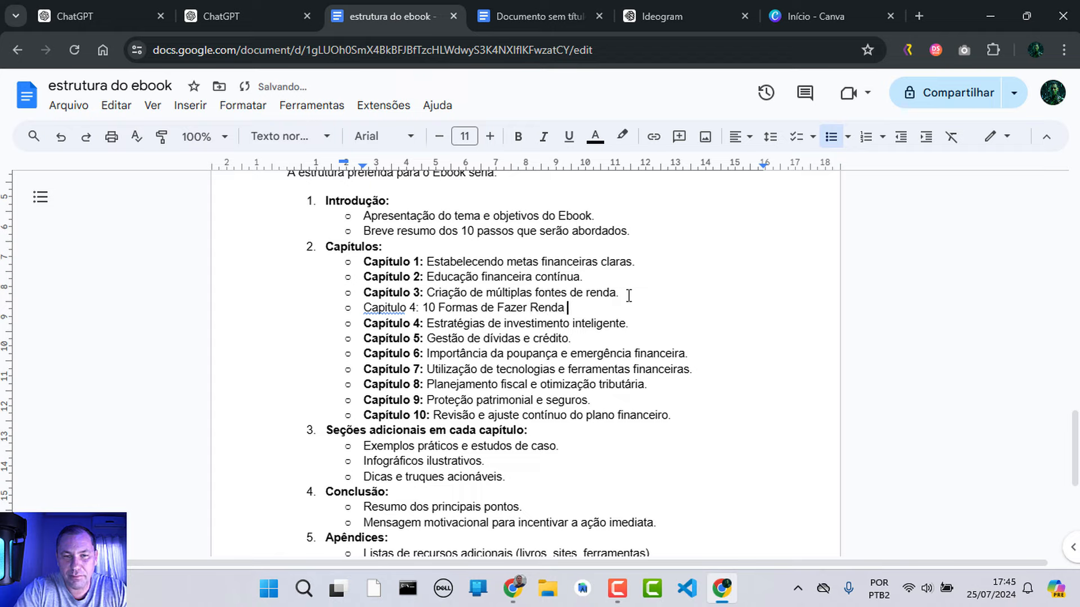
{"action": "type", "text": "Etra"}
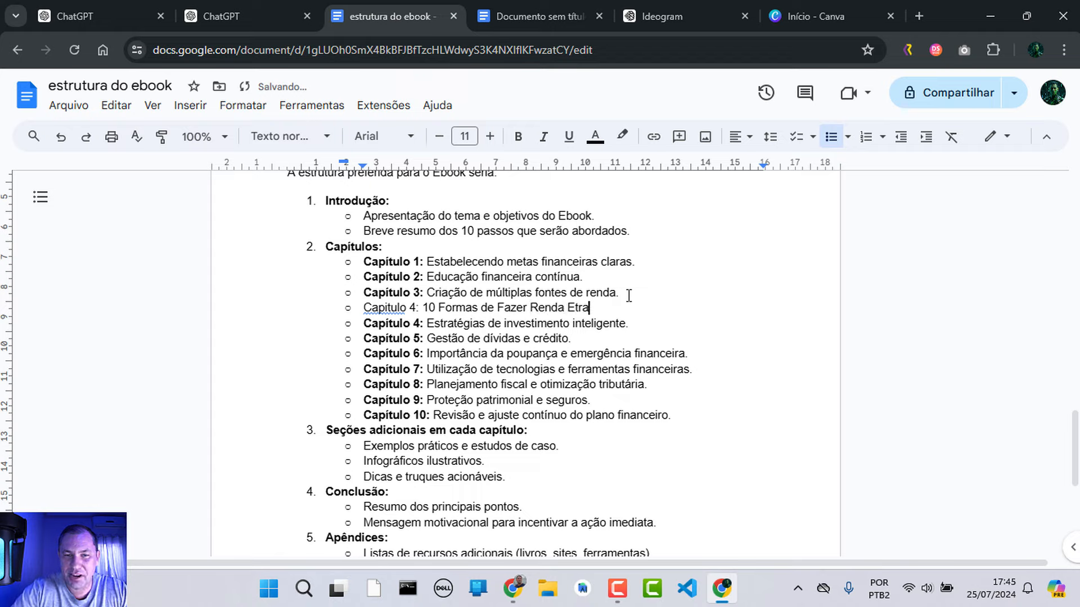
{"action": "key", "text": "Left"}
{"action": "key", "text": "Left"}
{"action": "key", "text": "Left"}
{"action": "key", "text": "Return"}
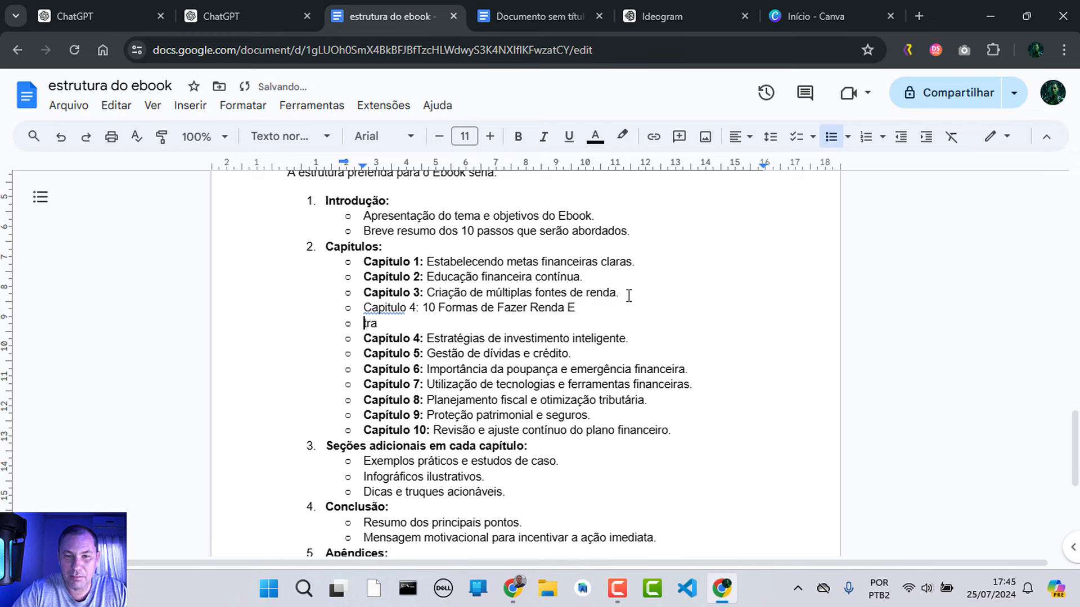
{"action": "key", "text": "BackSpace"}
{"action": "type", "text": "xtra"}
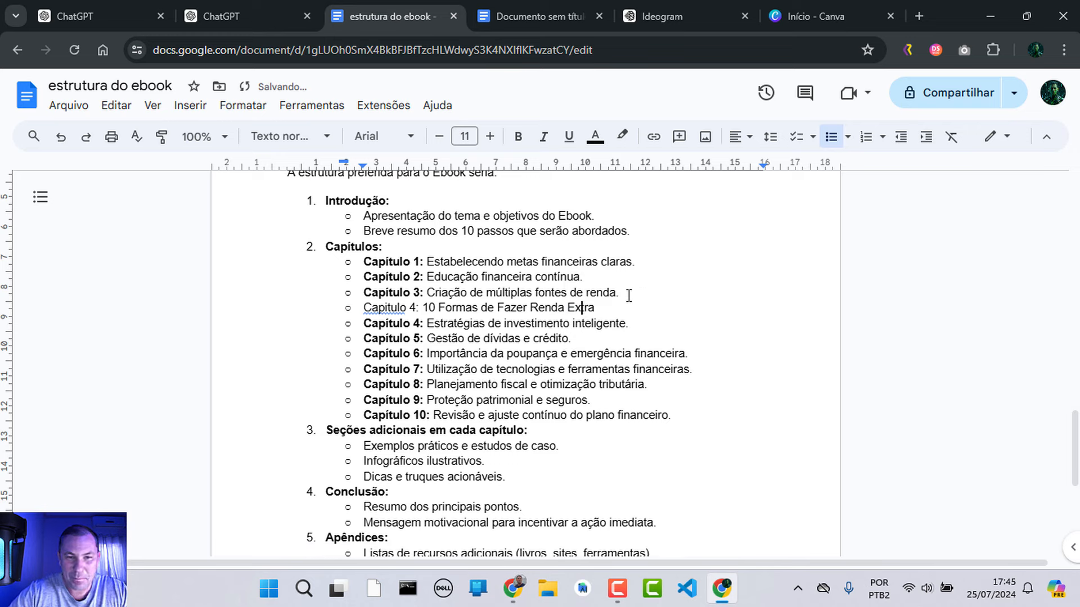
{"action": "left_click", "coordinate": [604, 305]}
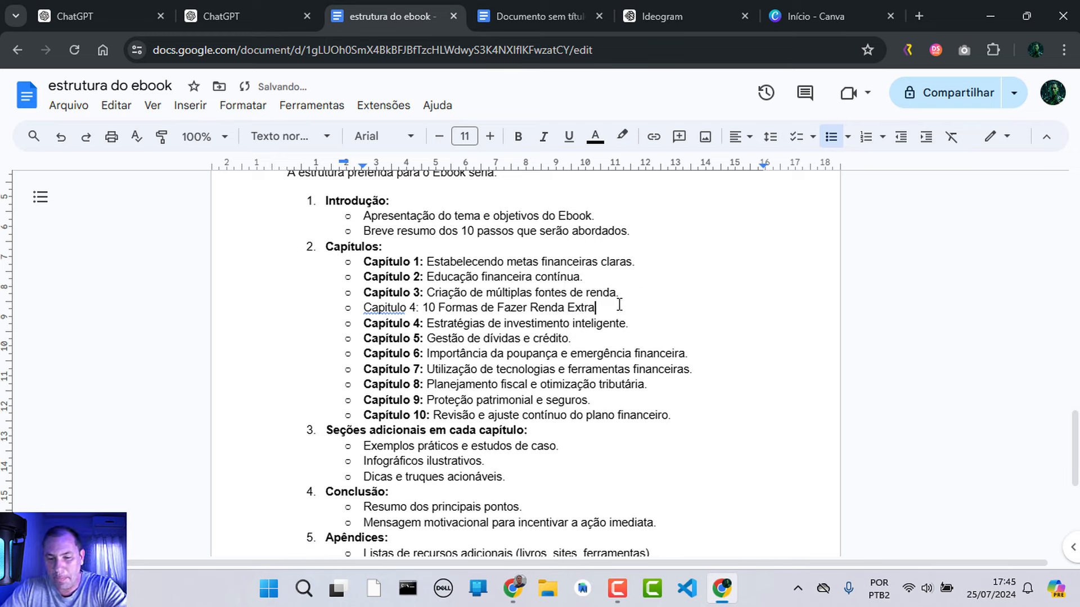
{"action": "type", "text": "."}
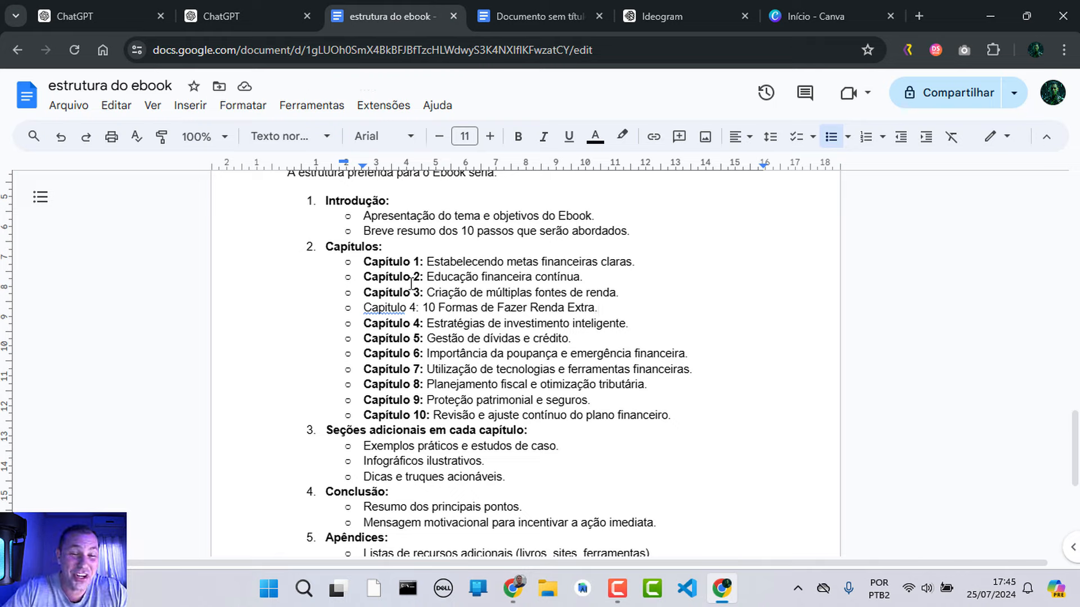
Renumber the chapters after the new one in the document list as Capitulo 5 through Capitulo 11
{"action": "double_click", "coordinate": [415, 322]}
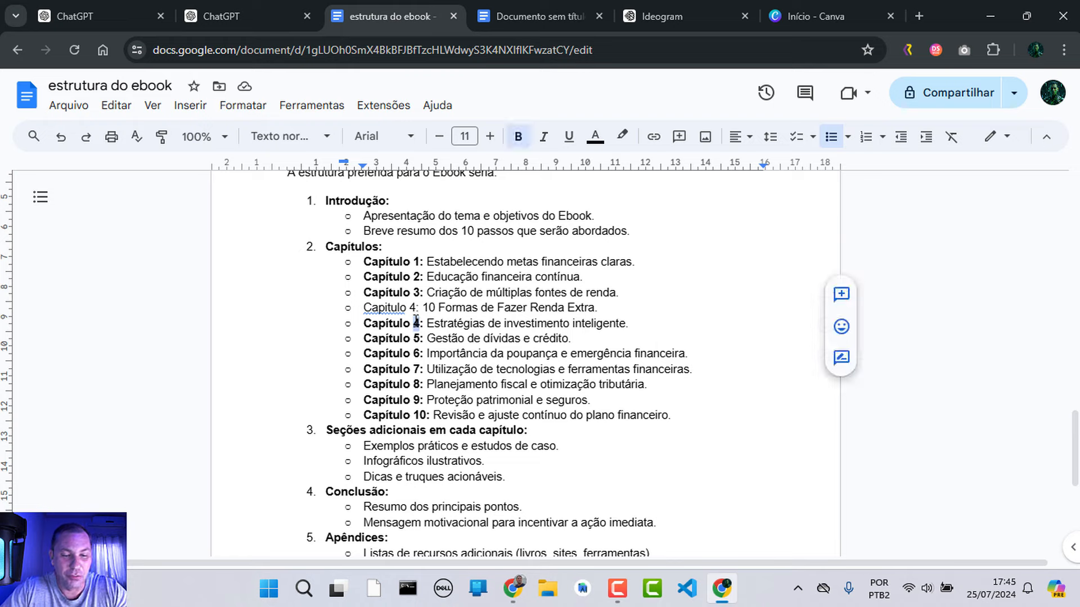
{"action": "type", "text": "5"}
{"action": "key", "text": "Down"}
{"action": "key", "text": "BackSpace"}
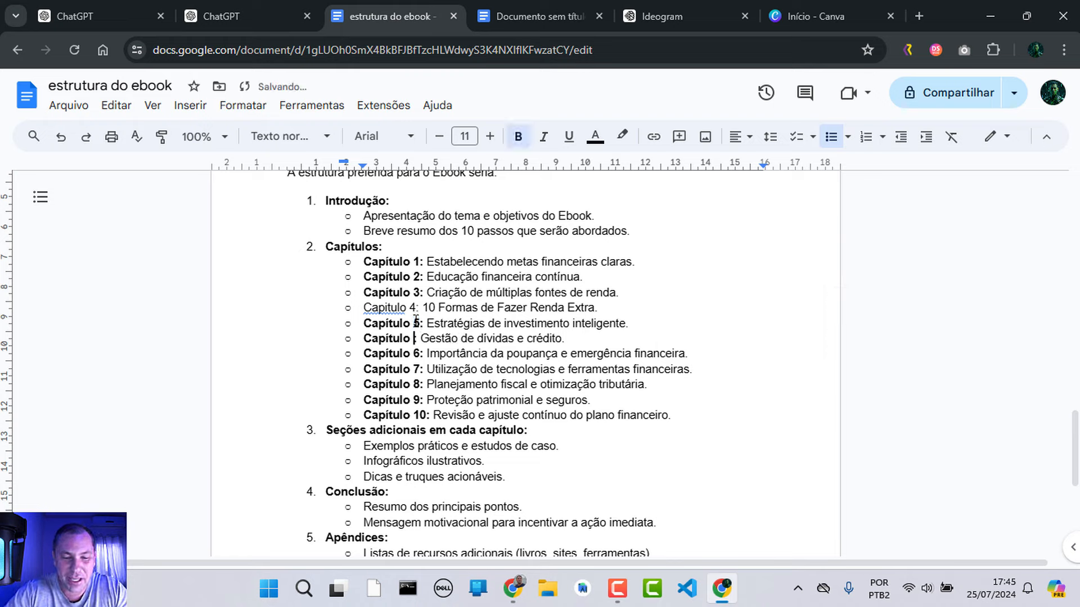
{"action": "type", "text": "6"}
{"action": "key", "text": "Right"}
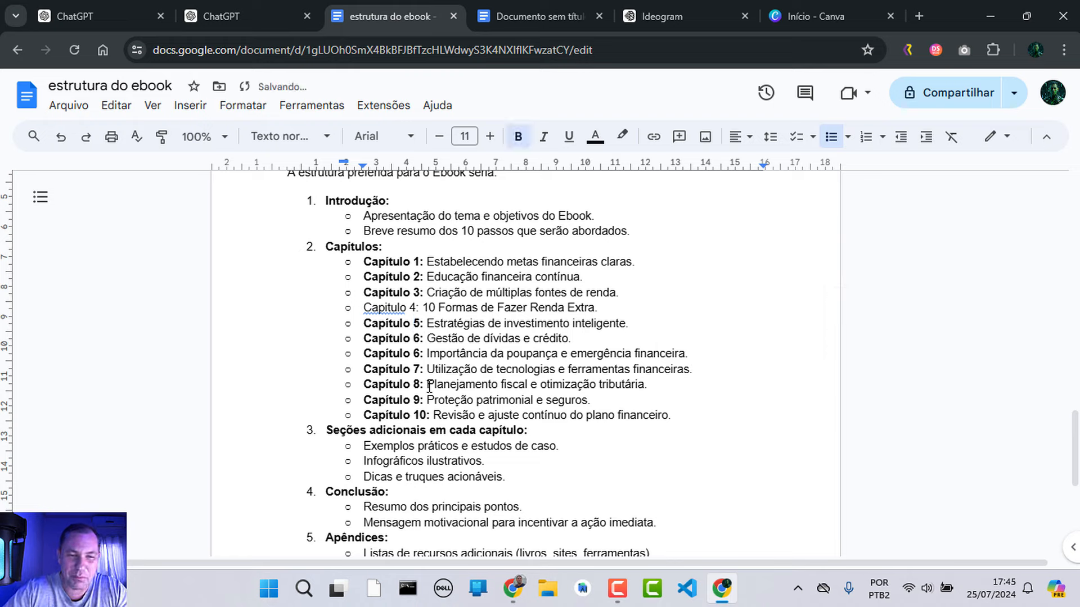
{"action": "double_click", "coordinate": [416, 353]}
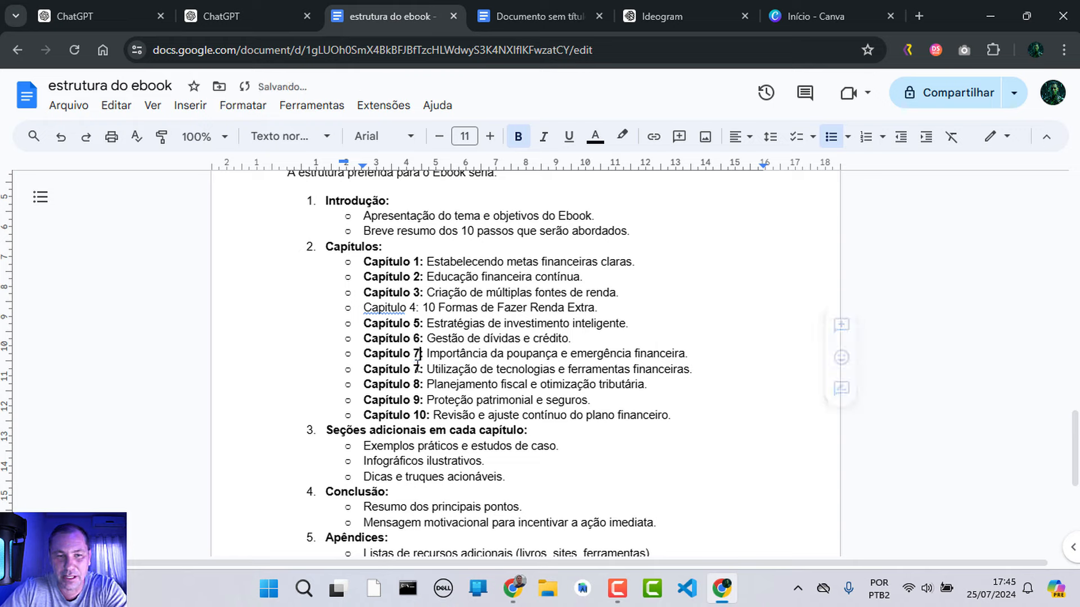
{"action": "type", "text": "7"}
{"action": "left_click_drag", "start_coordinate": [419, 353], "coordinate": [416, 369]}
{"action": "double_click", "coordinate": [417, 369]}
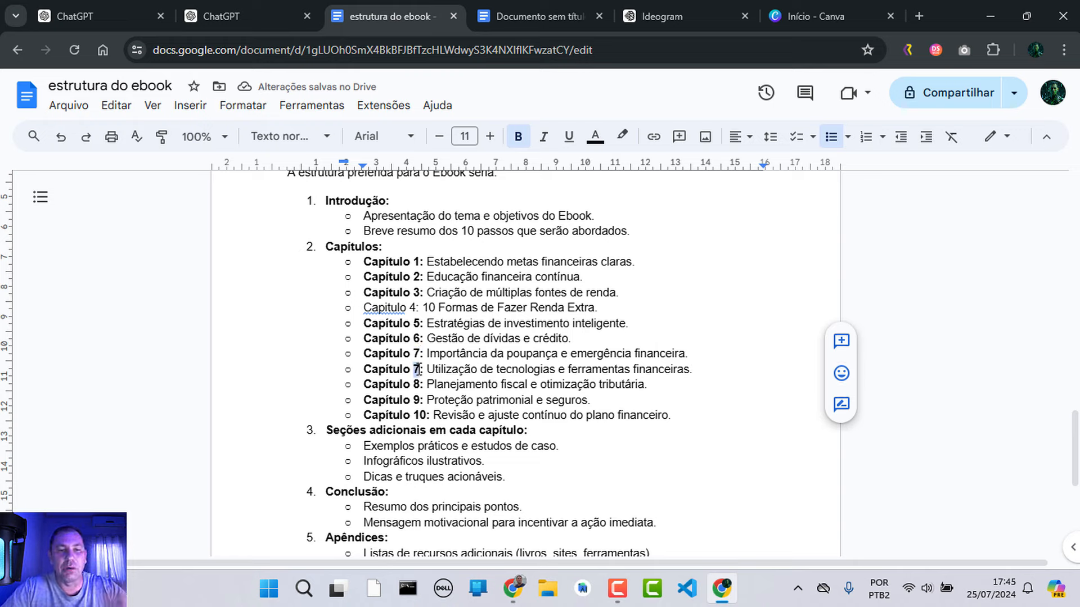
{"action": "type", "text": "8"}
{"action": "double_click", "coordinate": [417, 384]}
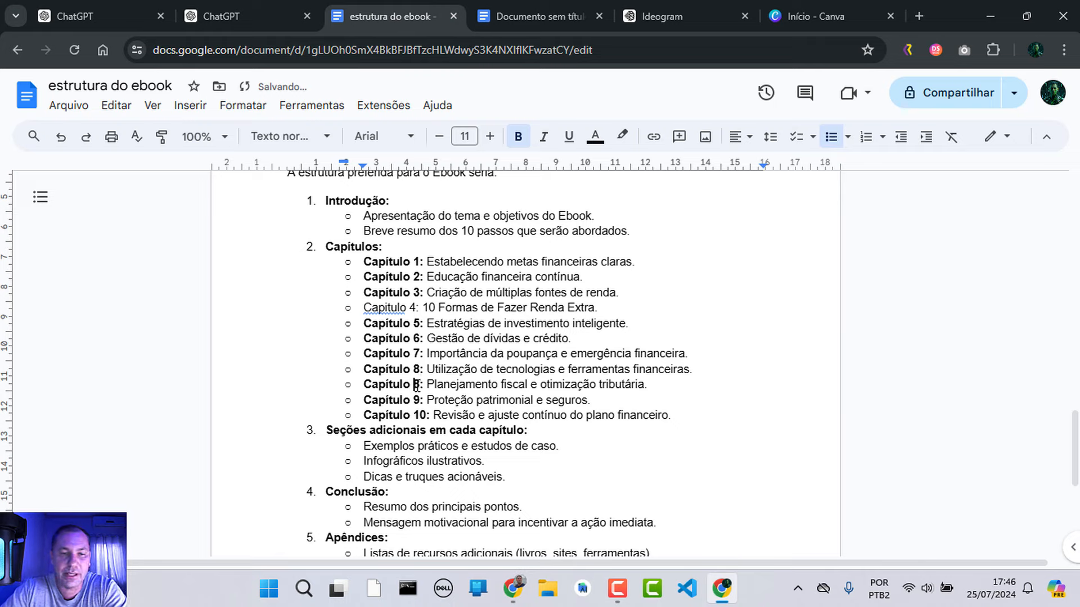
{"action": "type", "text": "9"}
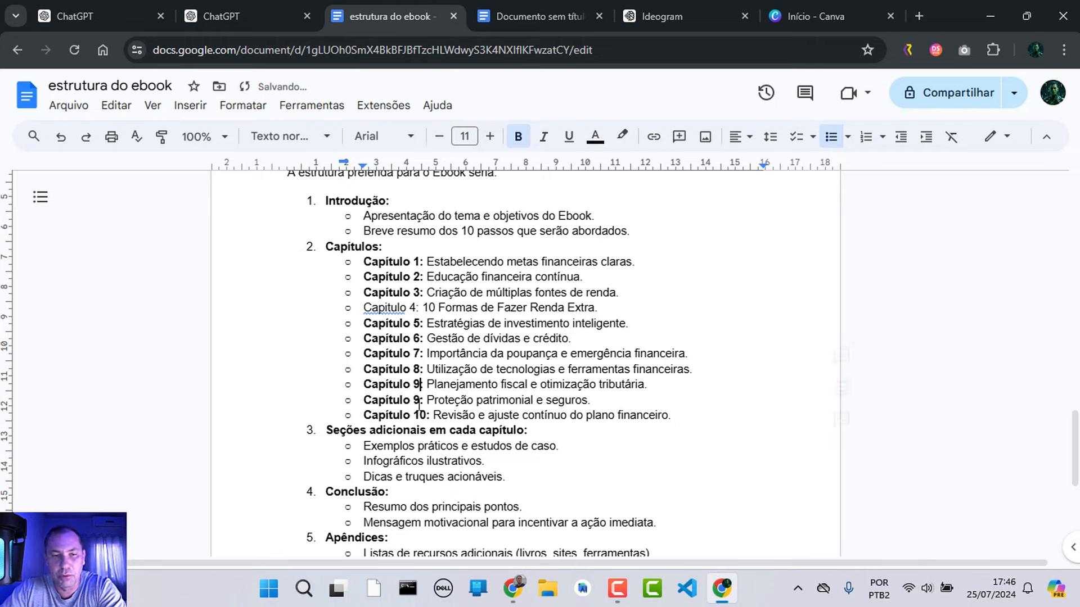
{"action": "double_click", "coordinate": [416, 400]}
{"action": "type", "text": "10"}
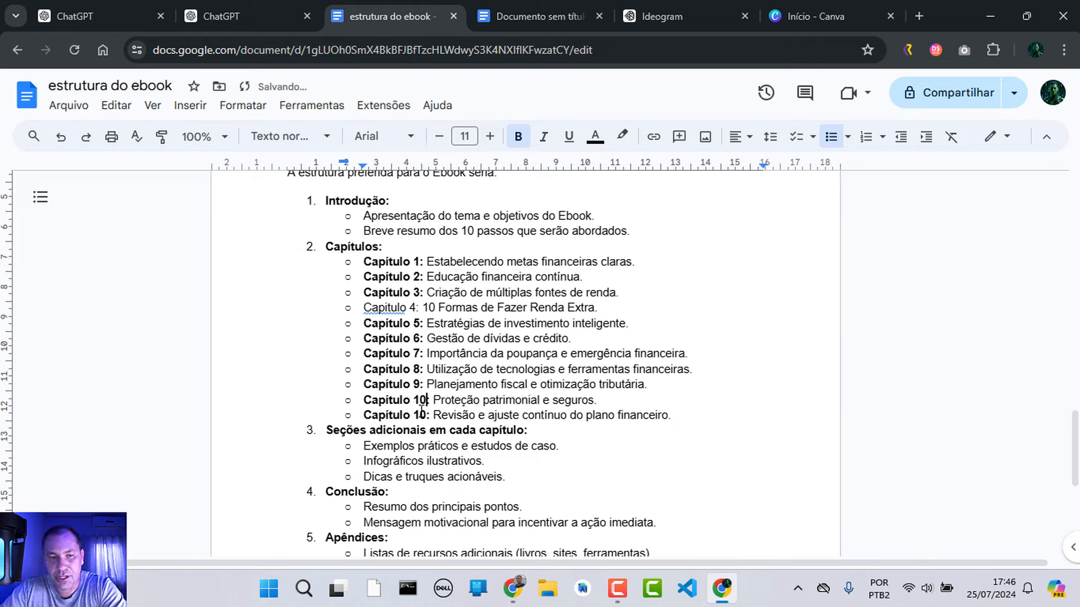
{"action": "double_click", "coordinate": [420, 415]}
{"action": "type", "text": "11"}
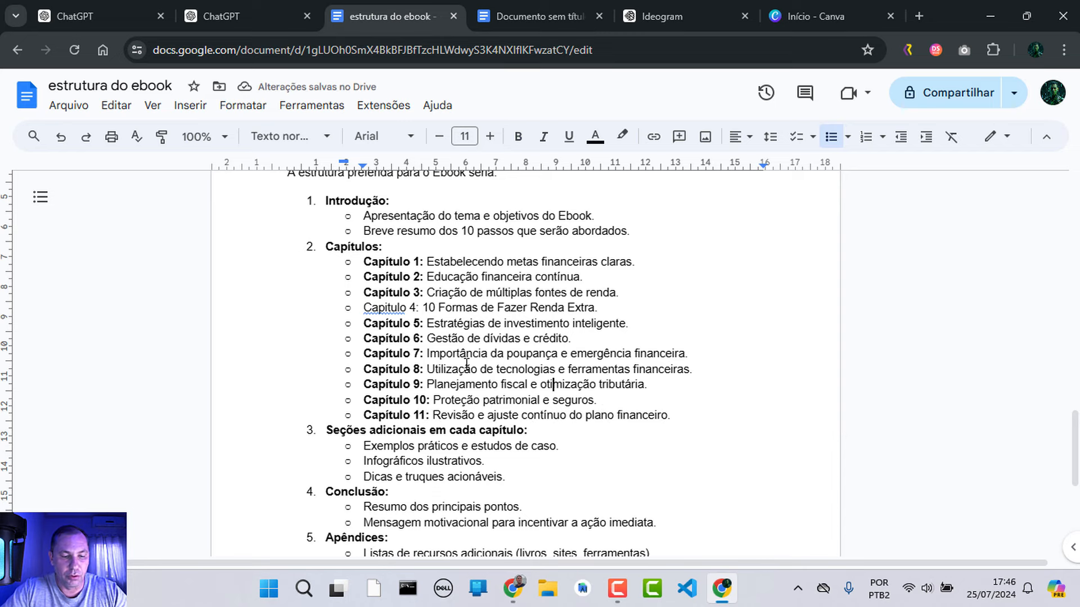
Select and copy the updated answers from the estrutura do ebook document, starting at question 1
{"action": "key", "text": "ctrl+h"}
{"action": "key", "text": "Escape"}
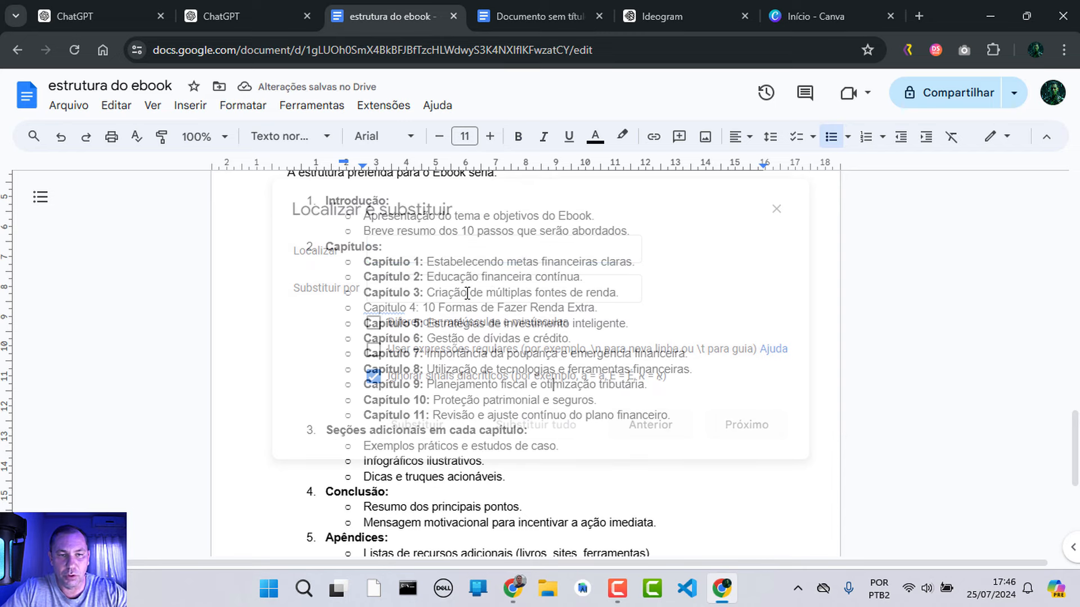
{"action": "scroll", "coordinate": [347, 270], "scroll_direction": "up", "scroll_amount": 15}
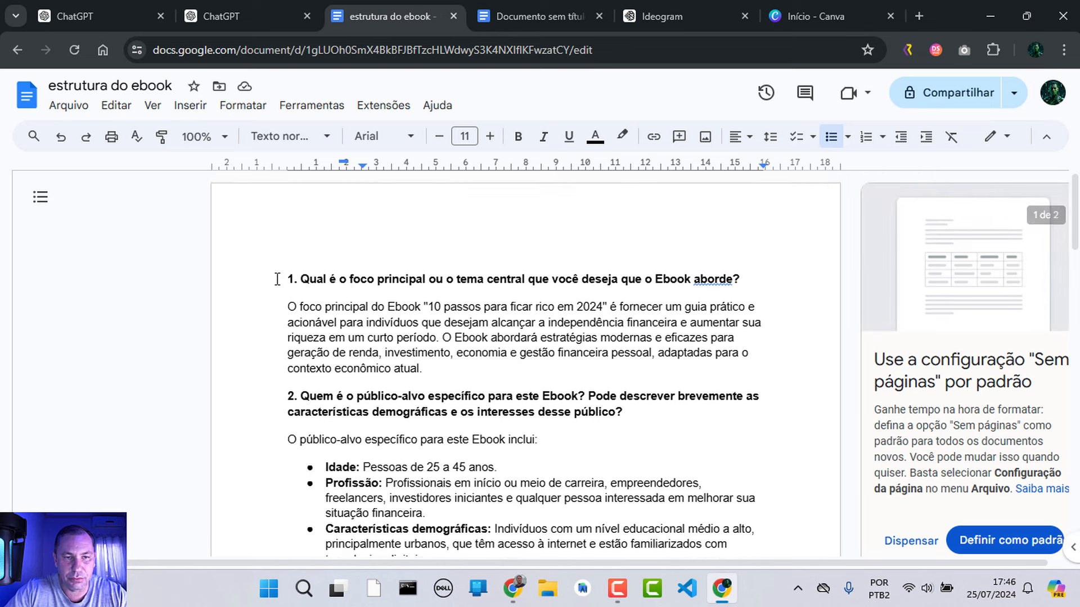
{"action": "left_click_drag", "start_coordinate": [278, 279], "coordinate": [463, 396]}
{"action": "scroll", "coordinate": [456, 388], "scroll_direction": "down", "scroll_amount": 20}
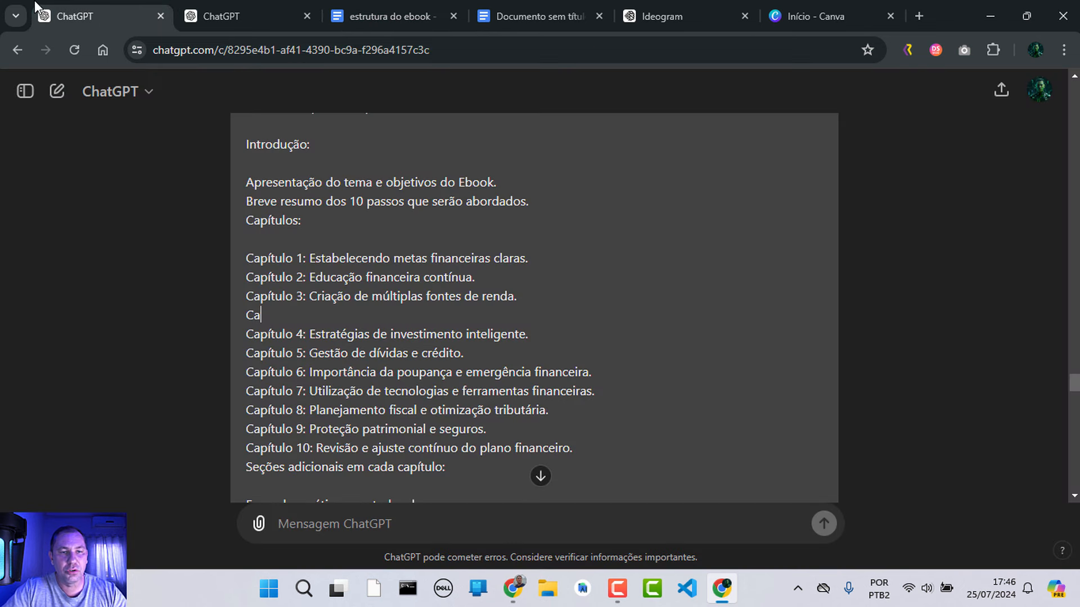
{"action": "left_click", "coordinate": [68, 16]}
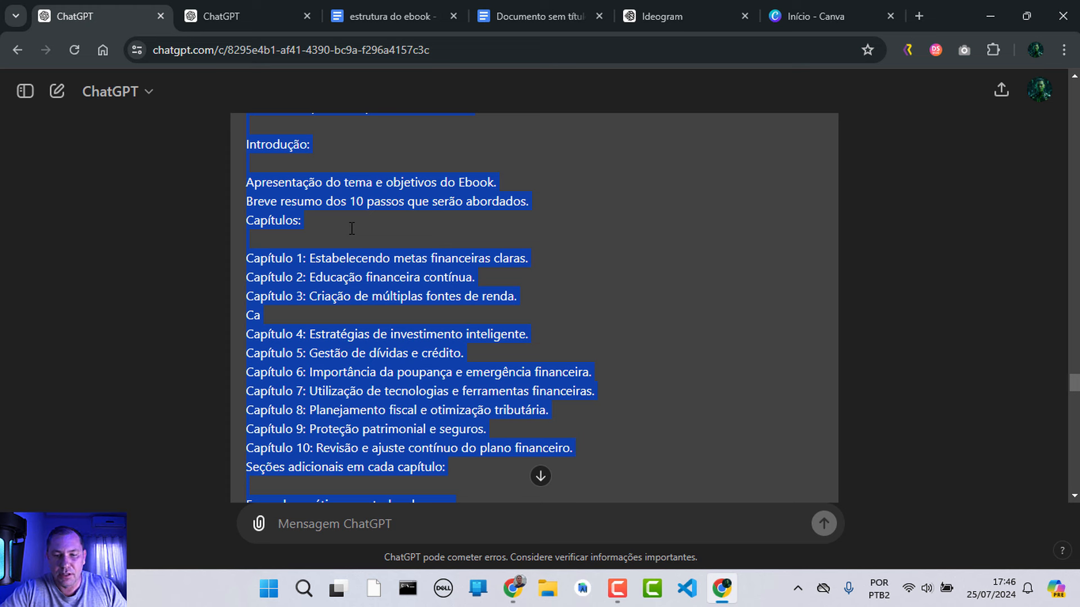
Replace the edited ChatGPT message's text with the copied answers and send the message
{"action": "key", "text": "BackSpace"}
{"action": "key", "text": "ctrl+v"}
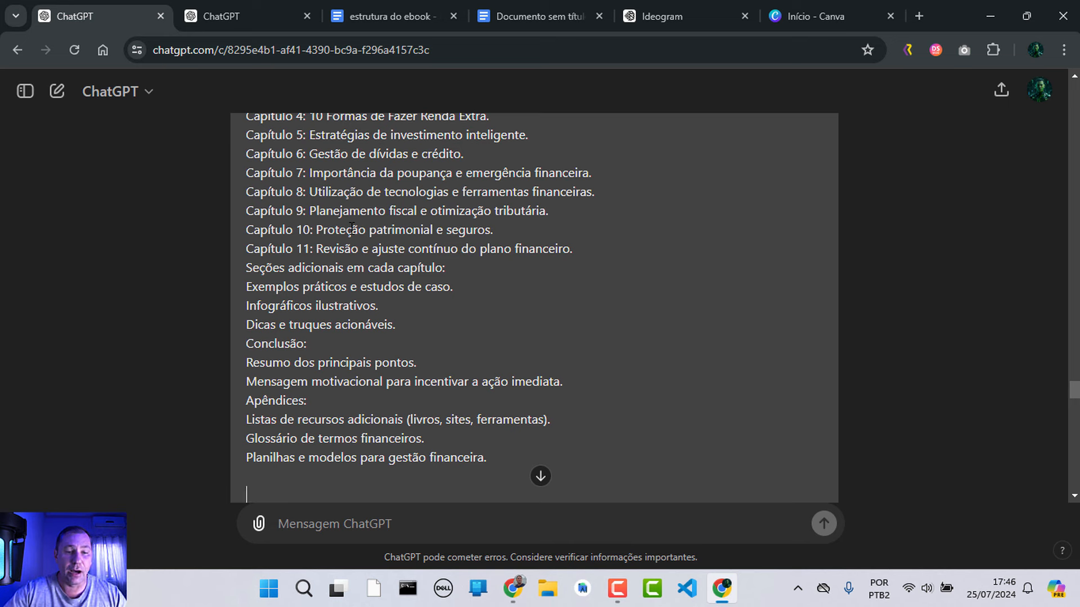
{"action": "scroll", "coordinate": [351, 229], "scroll_direction": "down", "scroll_amount": 3}
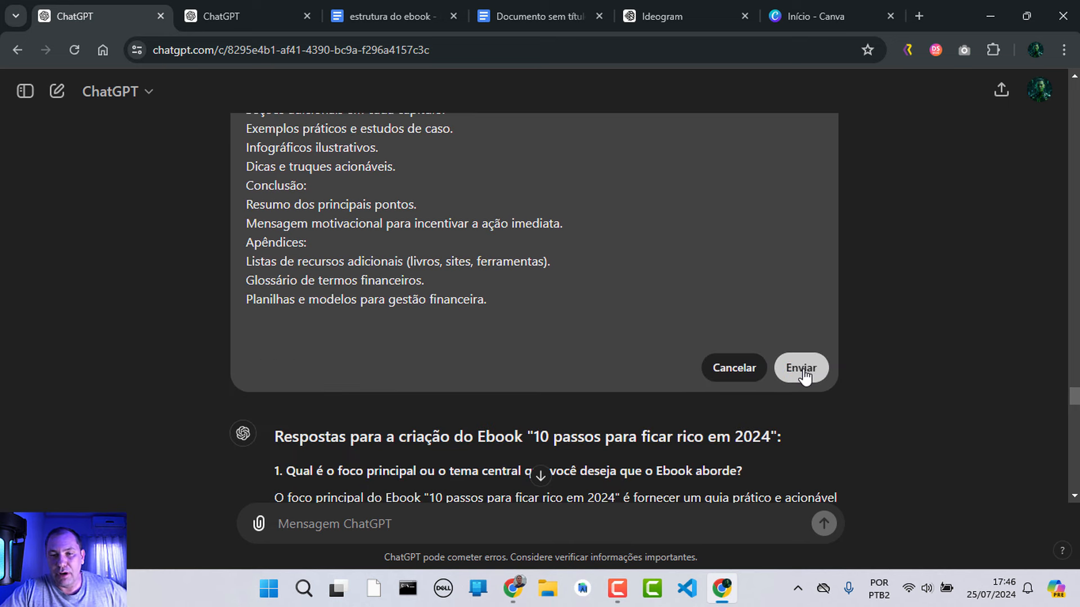
{"action": "left_click", "coordinate": [802, 369]}
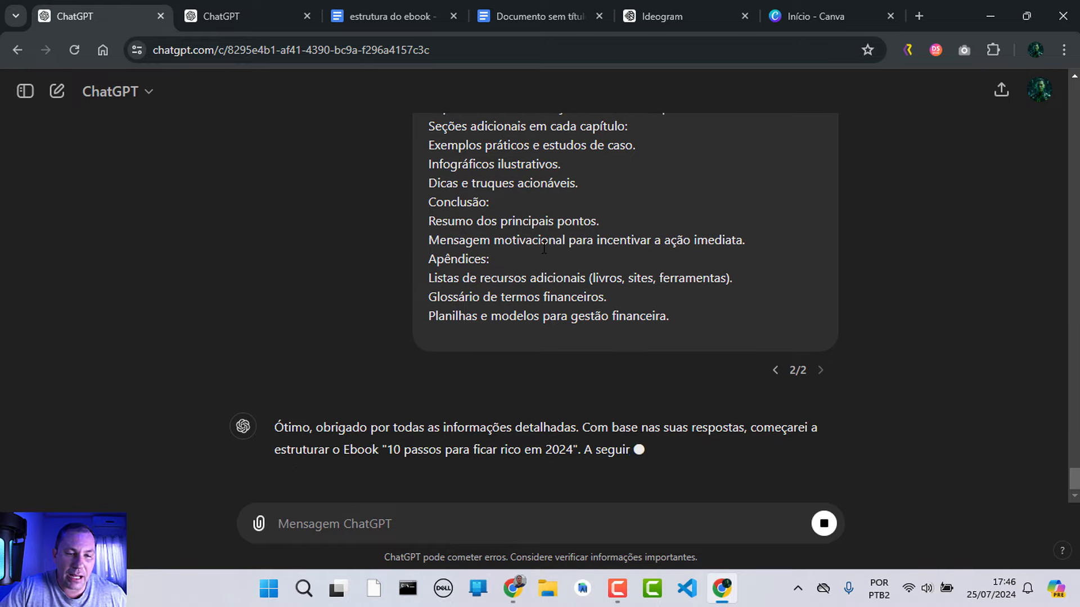
Review ChatGPT's proposed ebook structure, reading each chapter's content, visual elements, conclusion and appendices
{"action": "scroll", "coordinate": [444, 314], "scroll_direction": "up", "scroll_amount": 9}
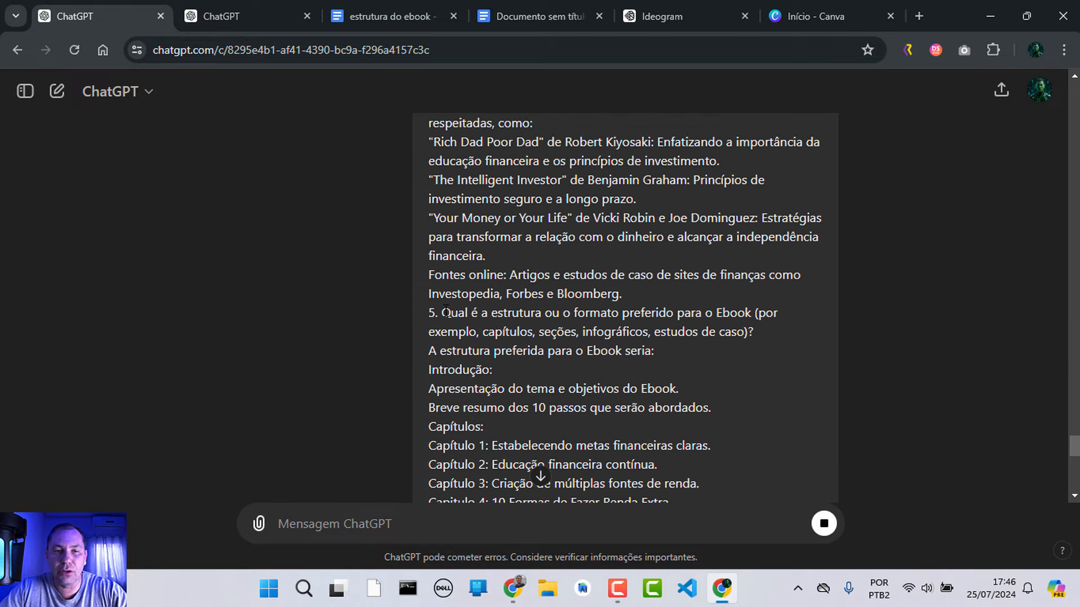
{"action": "scroll", "coordinate": [444, 309], "scroll_direction": "up", "scroll_amount": 9}
{"action": "scroll", "coordinate": [469, 334], "scroll_direction": "down", "scroll_amount": 13}
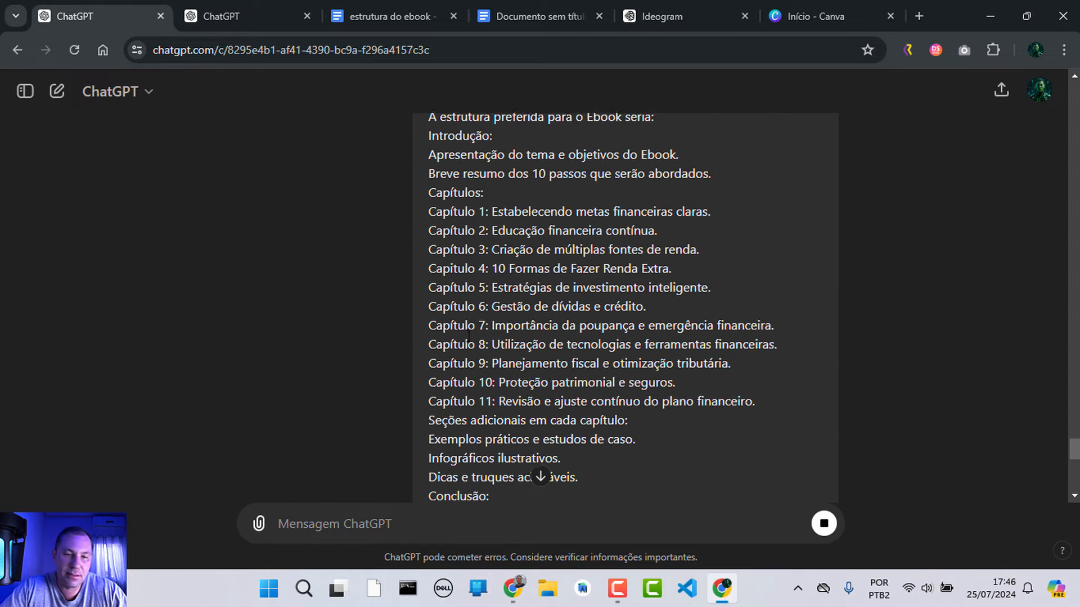
{"action": "scroll", "coordinate": [469, 334], "scroll_direction": "down", "scroll_amount": 7}
{"action": "scroll", "coordinate": [498, 338], "scroll_direction": "up", "scroll_amount": 5}
{"action": "scroll", "coordinate": [483, 327], "scroll_direction": "down", "scroll_amount": 12}
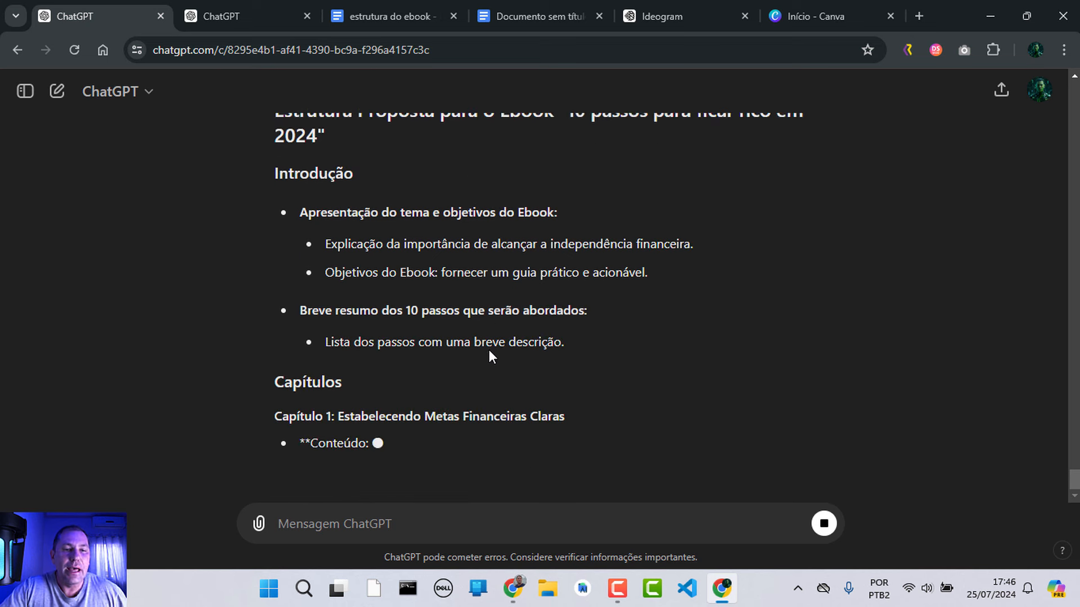
{"action": "scroll", "coordinate": [437, 302], "scroll_direction": "up", "scroll_amount": 2}
{"action": "scroll", "coordinate": [448, 253], "scroll_direction": "up", "scroll_amount": 2}
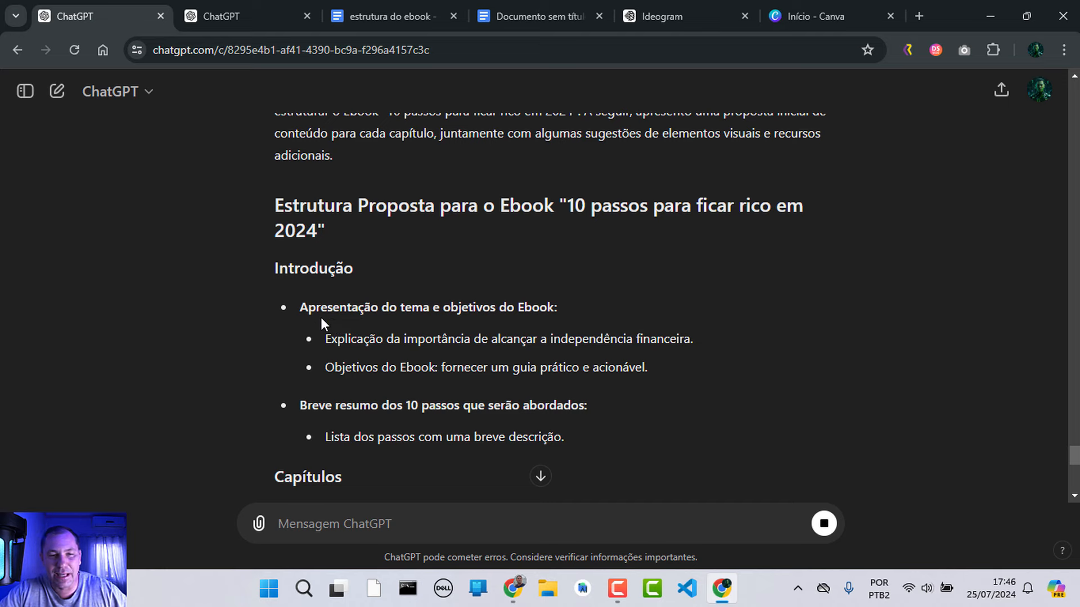
{"action": "scroll", "coordinate": [399, 371], "scroll_direction": "down", "scroll_amount": 7}
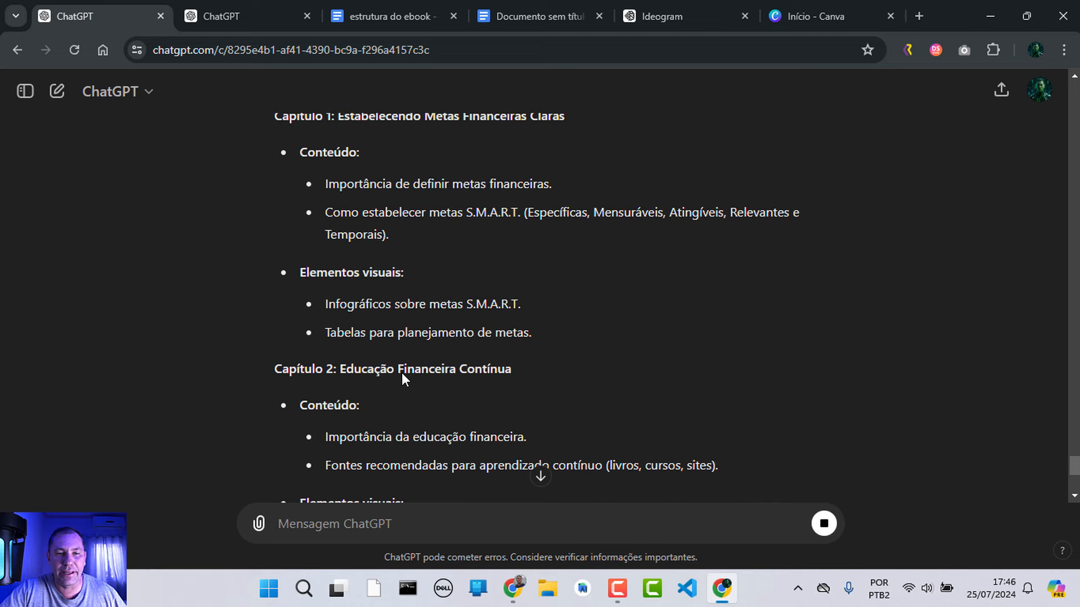
{"action": "scroll", "coordinate": [414, 372], "scroll_direction": "down", "scroll_amount": 2}
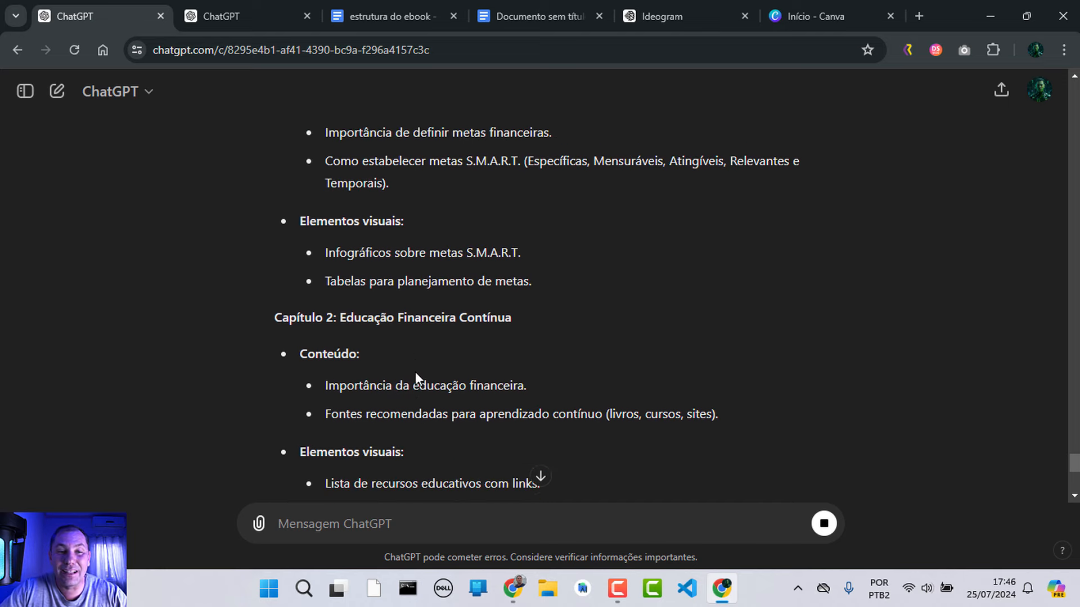
{"action": "scroll", "coordinate": [417, 372], "scroll_direction": "down", "scroll_amount": 2}
{"action": "scroll", "coordinate": [434, 333], "scroll_direction": "down", "scroll_amount": 10}
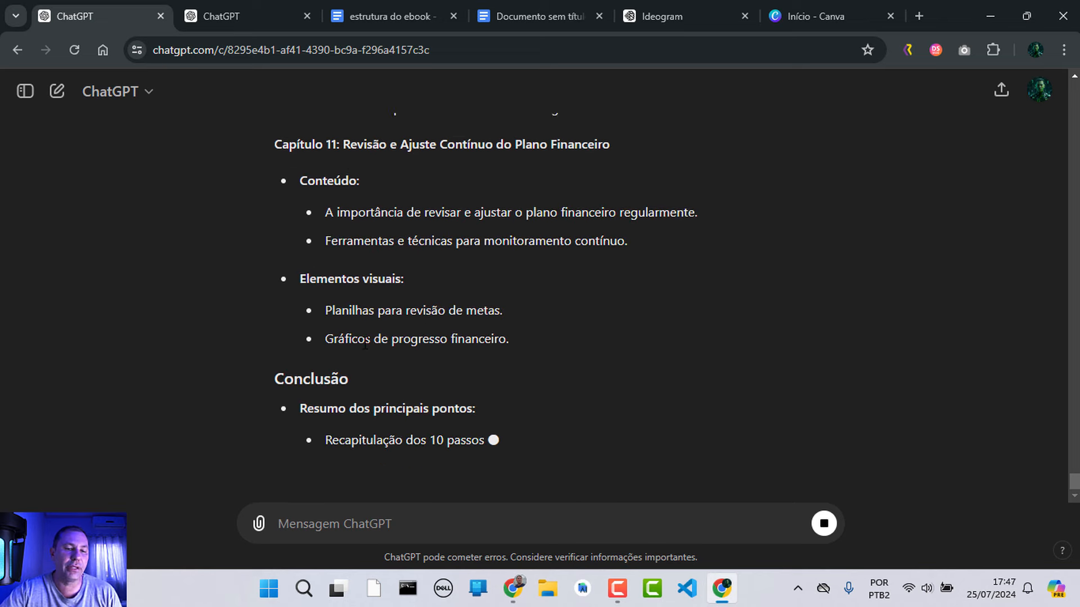
{"action": "scroll", "coordinate": [470, 306], "scroll_direction": "up", "scroll_amount": 1}
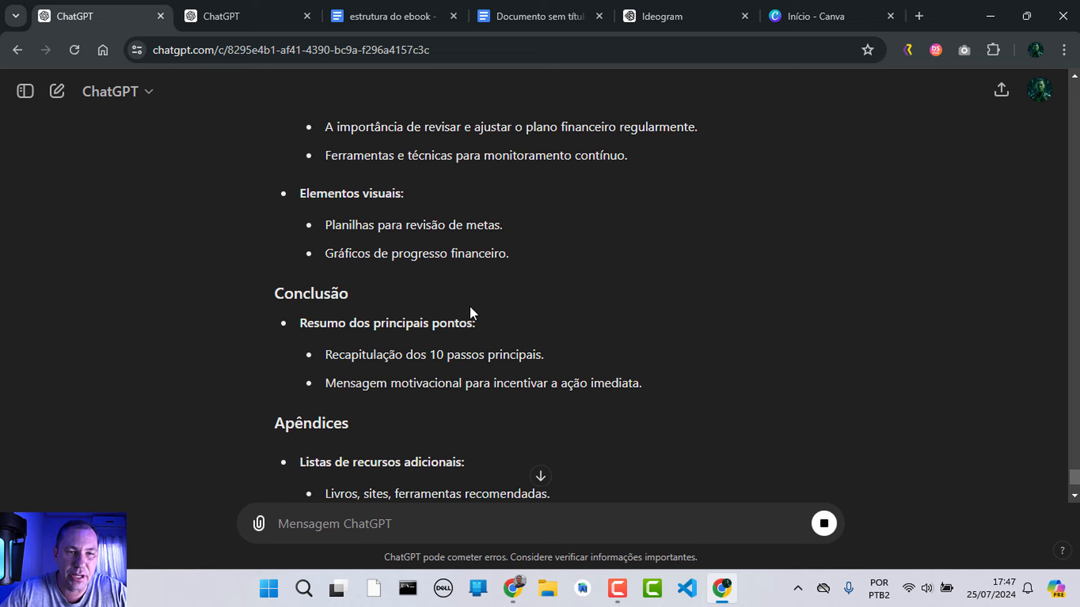
{"action": "scroll", "coordinate": [496, 251], "scroll_direction": "down", "scroll_amount": 2}
{"action": "scroll", "coordinate": [495, 254], "scroll_direction": "down", "scroll_amount": 3}
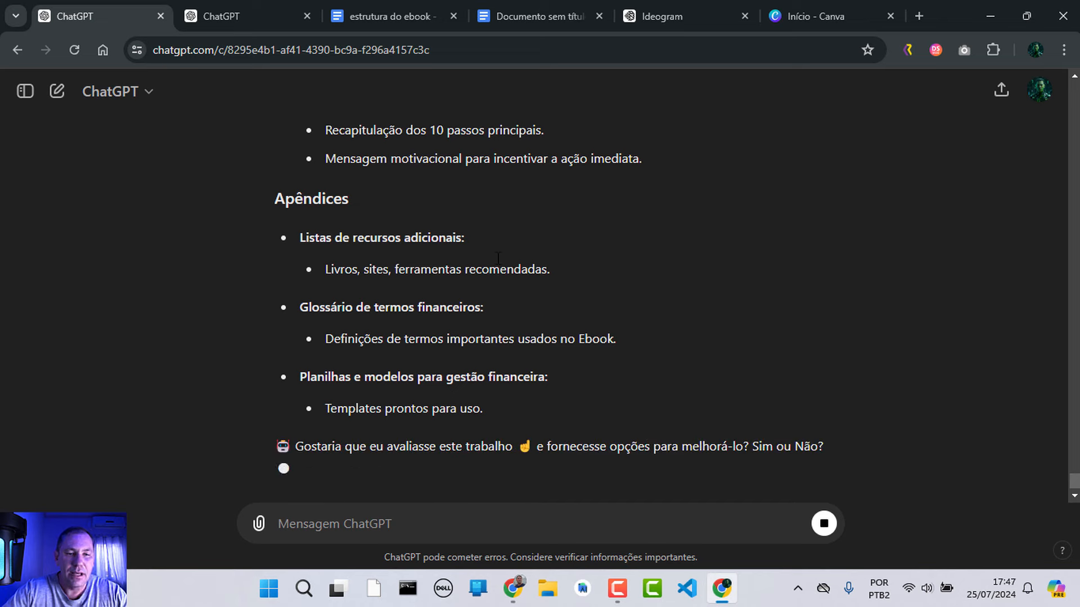
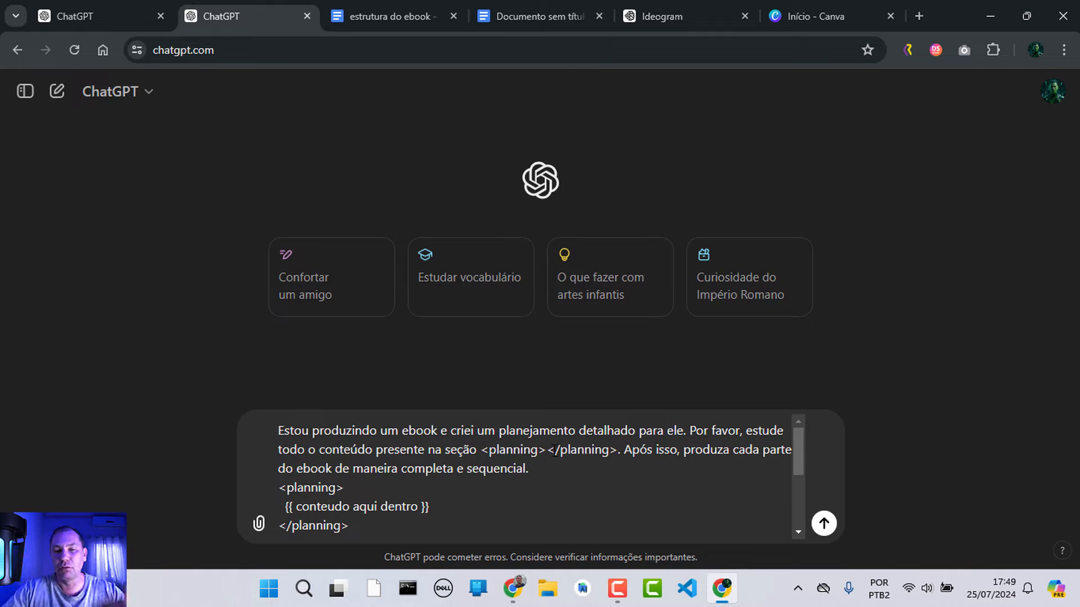
{"action": "scroll", "coordinate": [571, 453], "scroll_direction": "down", "scroll_amount": 1}
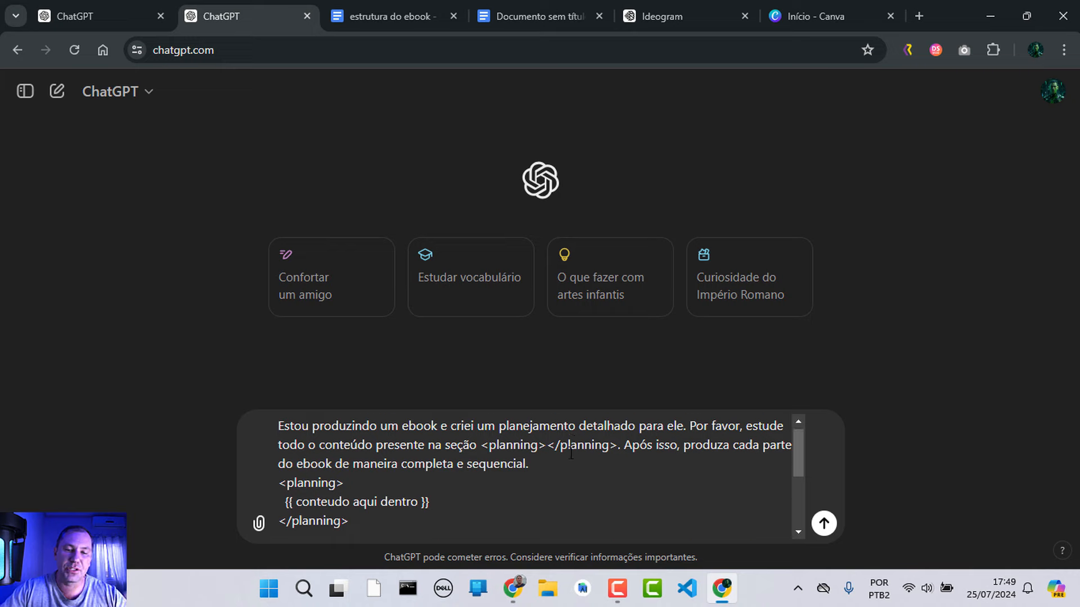
{"action": "scroll", "coordinate": [571, 453], "scroll_direction": "up", "scroll_amount": 1}
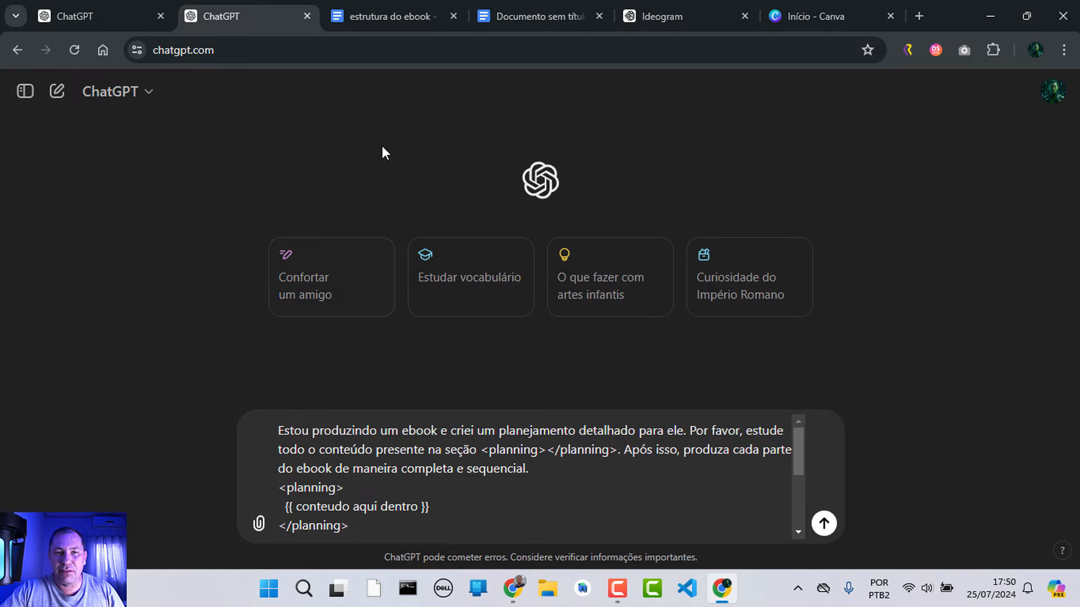
Copy the selected ebook planning content from the estrutura do ebook document
{"action": "left_click", "coordinate": [386, 7]}
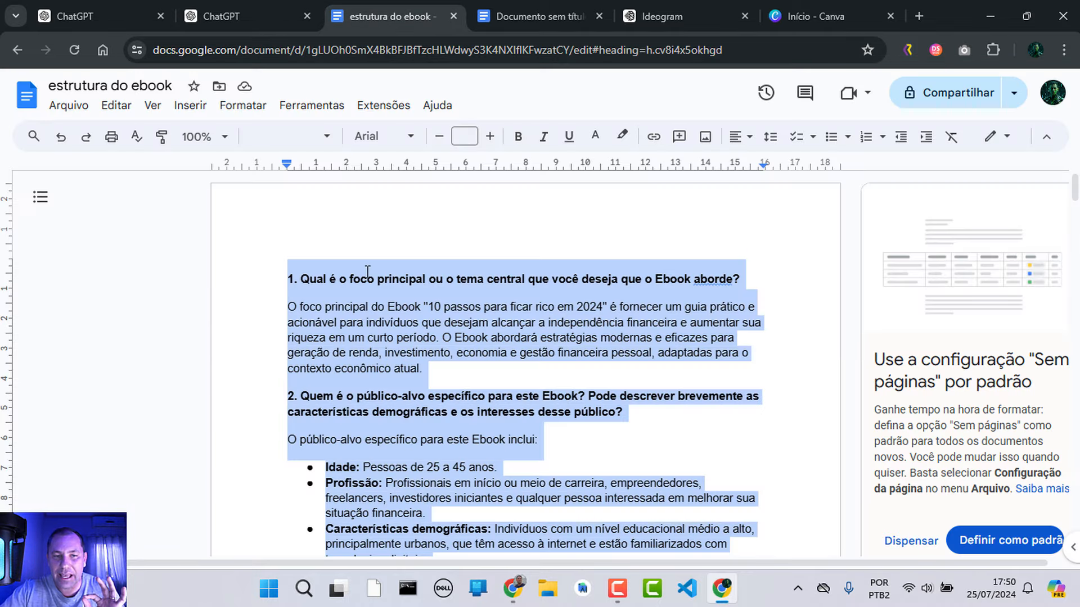
{"action": "right_click", "coordinate": [366, 268]}
{"action": "left_click", "coordinate": [415, 174]}
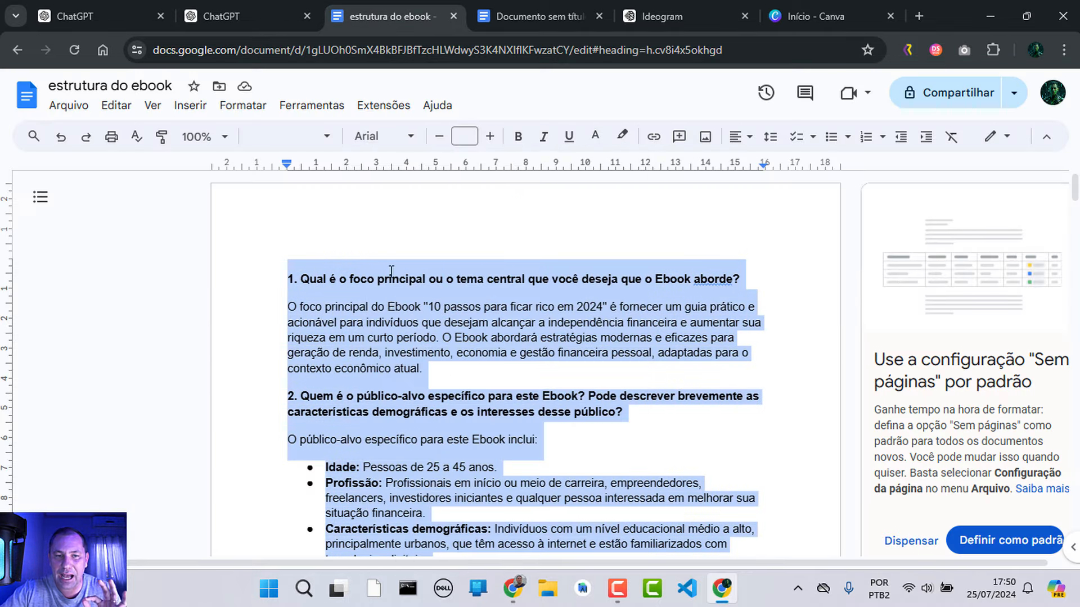
{"action": "scroll", "coordinate": [394, 292], "scroll_direction": "down", "scroll_amount": 15}
{"action": "scroll", "coordinate": [416, 345], "scroll_direction": "down", "scroll_amount": 15}
{"action": "scroll", "coordinate": [410, 349], "scroll_direction": "up", "scroll_amount": 10}
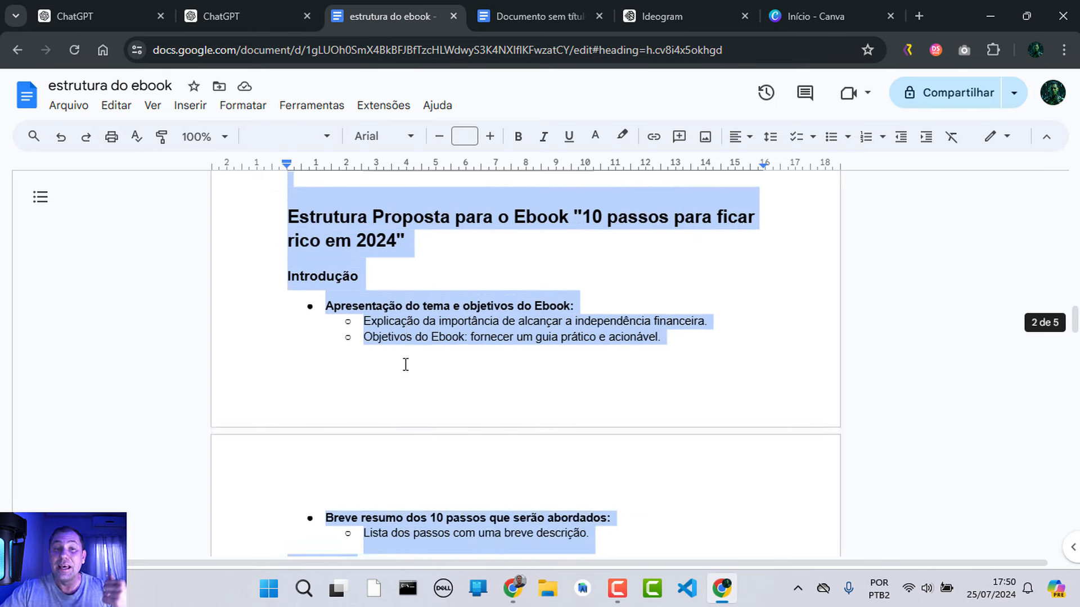
{"action": "scroll", "coordinate": [404, 366], "scroll_direction": "up", "scroll_amount": 3}
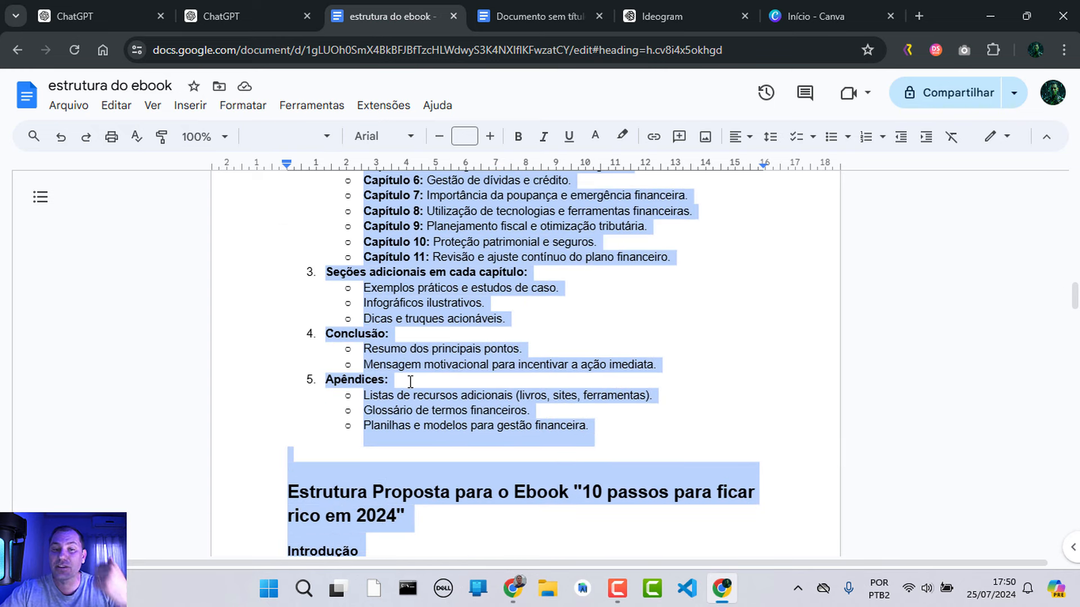
{"action": "scroll", "coordinate": [417, 388], "scroll_direction": "down", "scroll_amount": 5}
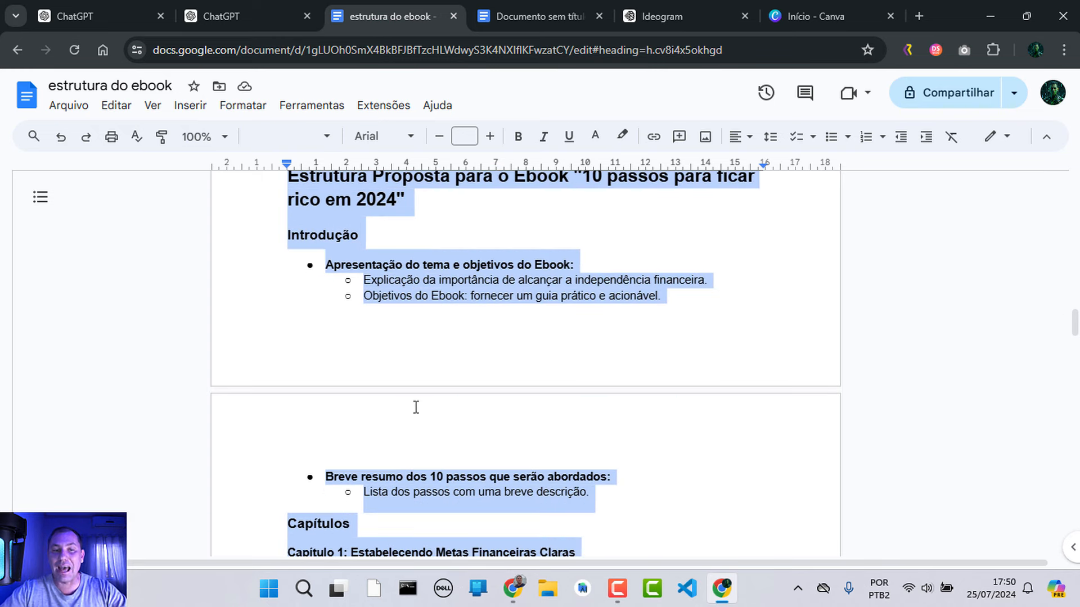
Replace the conteudo aqui dentro placeholder in the new ChatGPT prompt with the copied planning and send the prompt
{"action": "left_click", "coordinate": [273, 8]}
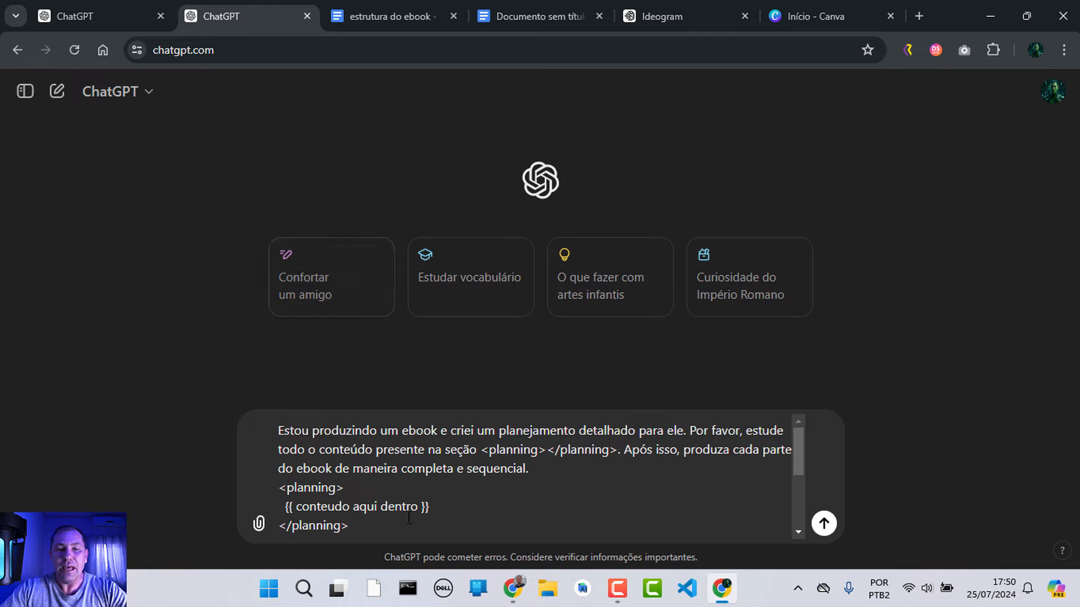
{"action": "left_click_drag", "start_coordinate": [418, 506], "coordinate": [297, 506]}
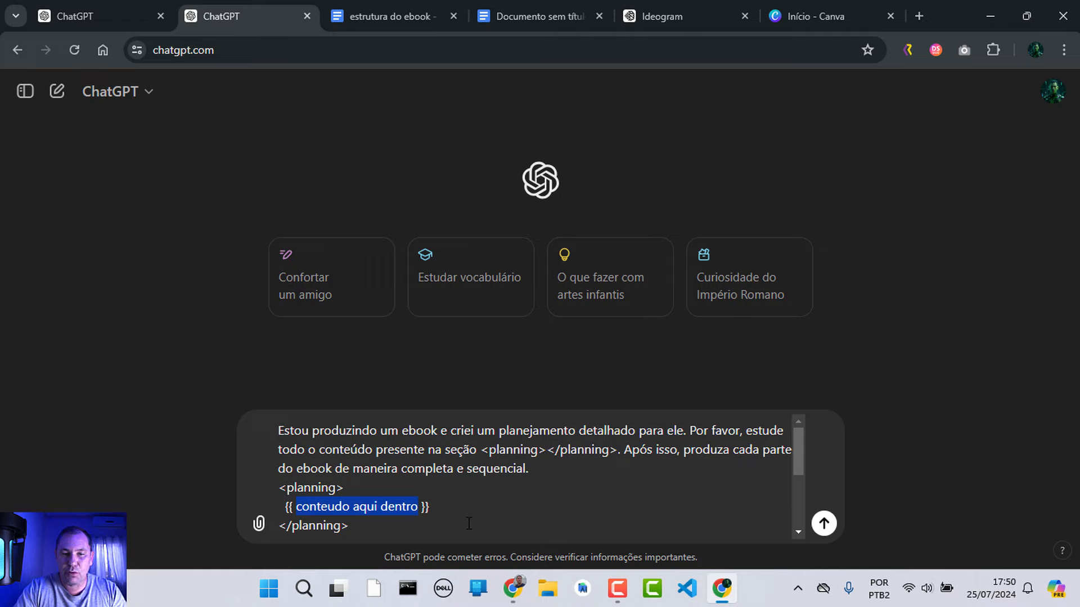
{"action": "key", "text": "BackSpace"}
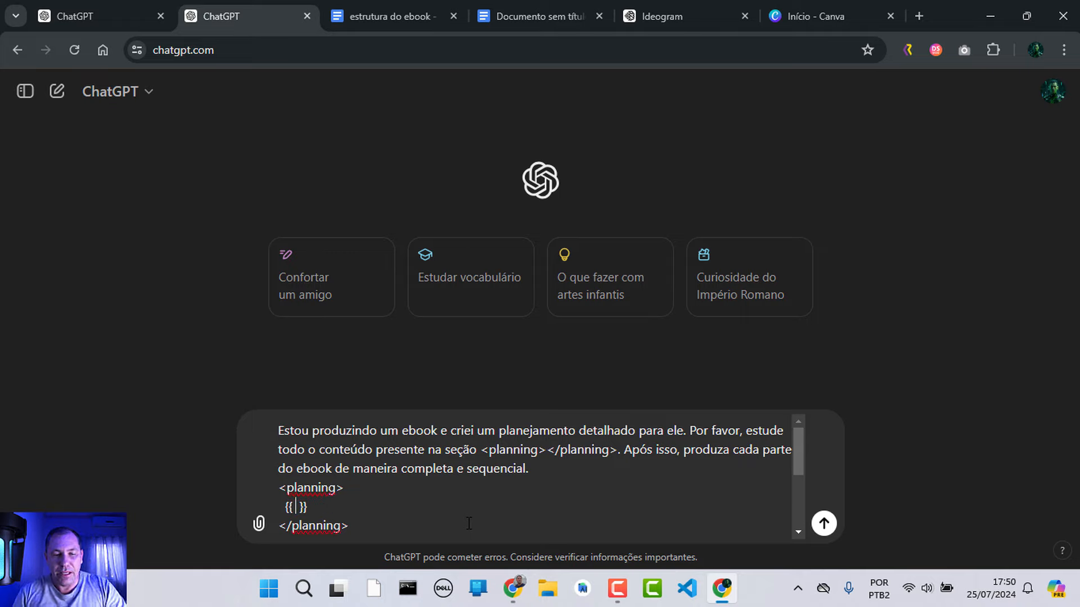
{"action": "key", "text": "ctrl+v"}
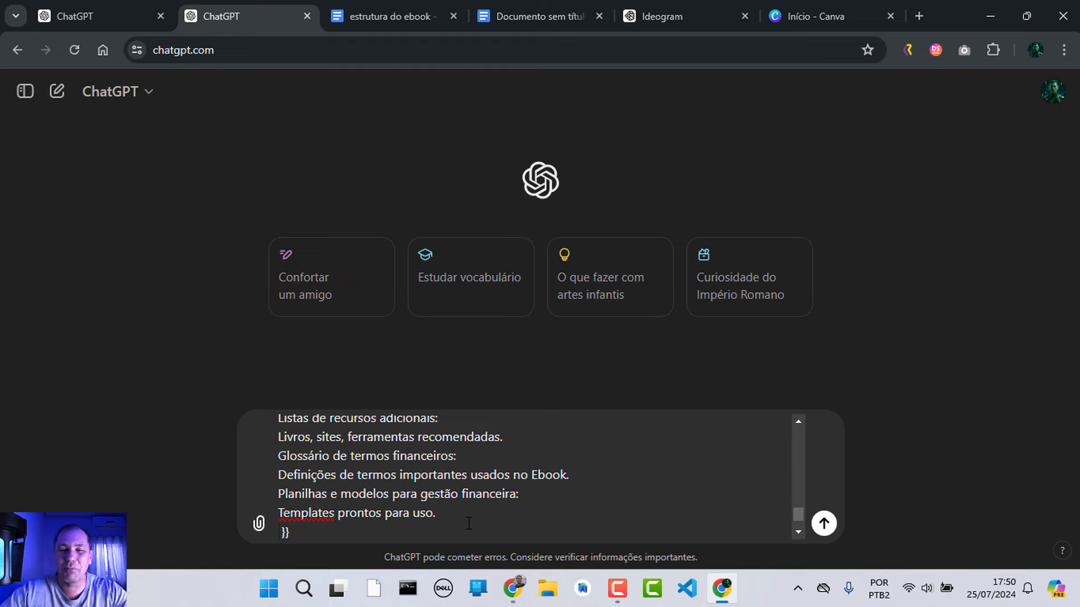
{"action": "type", "text": "<instructions> Todos os textos devem ser claros e utilizar uma linguagem rica em exemplos que facilitem a compreensão dos leitores. Gere sempre conteúdos extensos para que o ebook, ao final, seja robusto e rico em informações. </instructions>"}
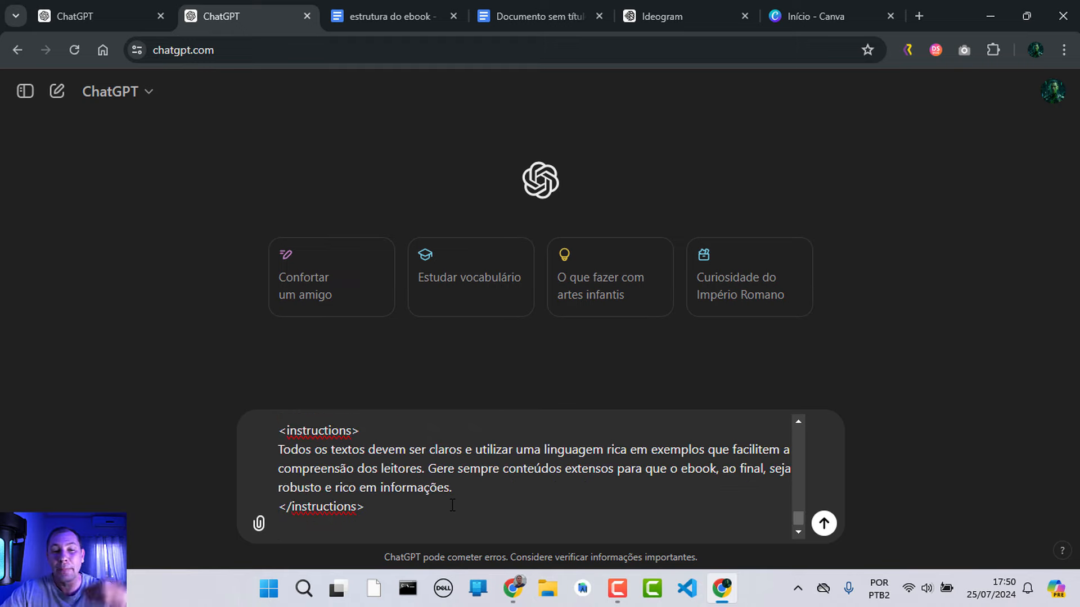
{"action": "scroll", "coordinate": [452, 505], "scroll_direction": "up", "scroll_amount": 2}
{"action": "scroll", "coordinate": [452, 505], "scroll_direction": "down", "scroll_amount": 2}
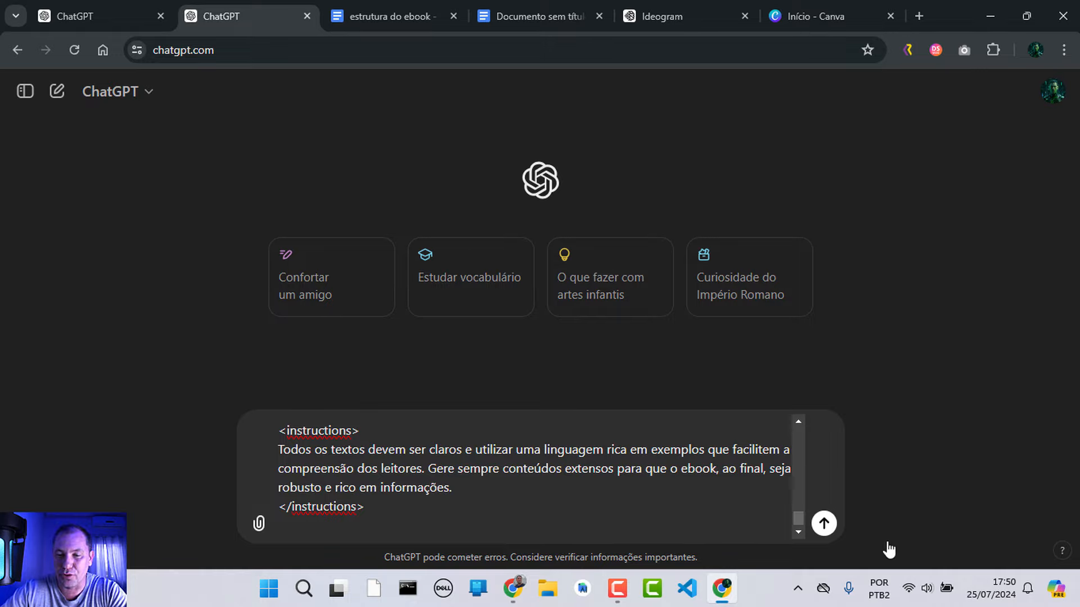
{"action": "left_click", "coordinate": [823, 526]}
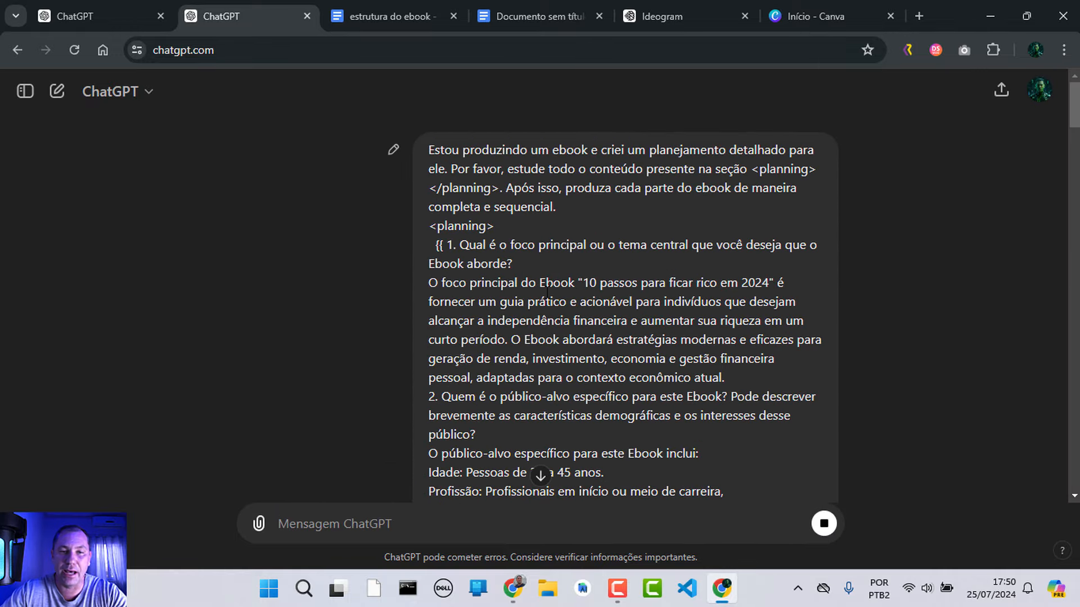
Review ChatGPT's generated introduction, the updated memory note, ebook objectives and summary of steps
{"action": "scroll", "coordinate": [506, 393], "scroll_direction": "down", "scroll_amount": 15}
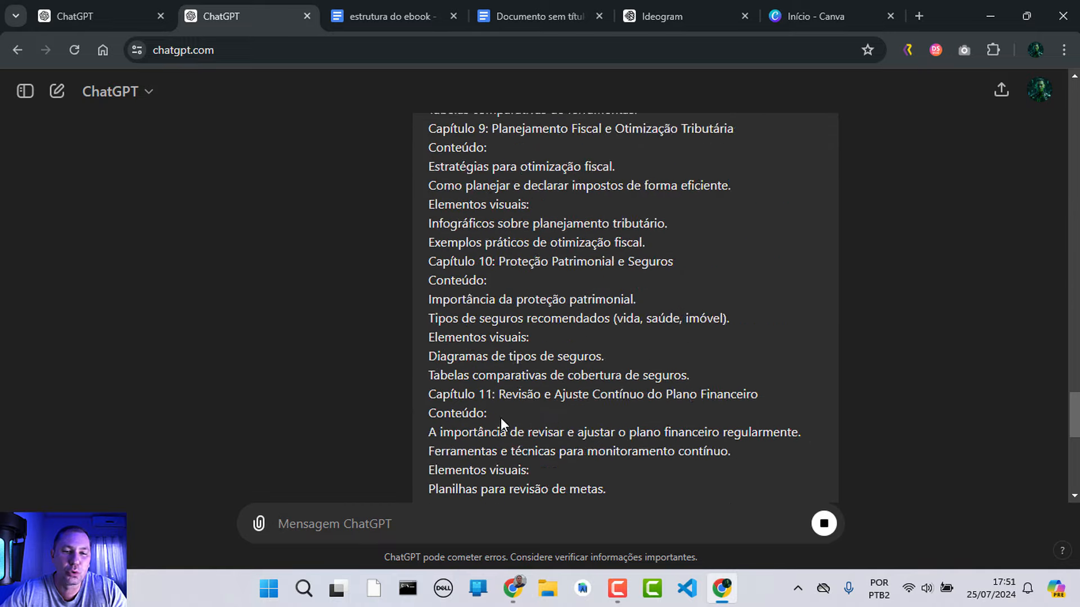
{"action": "scroll", "coordinate": [501, 417], "scroll_direction": "down", "scroll_amount": 8}
{"action": "mouse_move", "coordinate": [329, 450]}
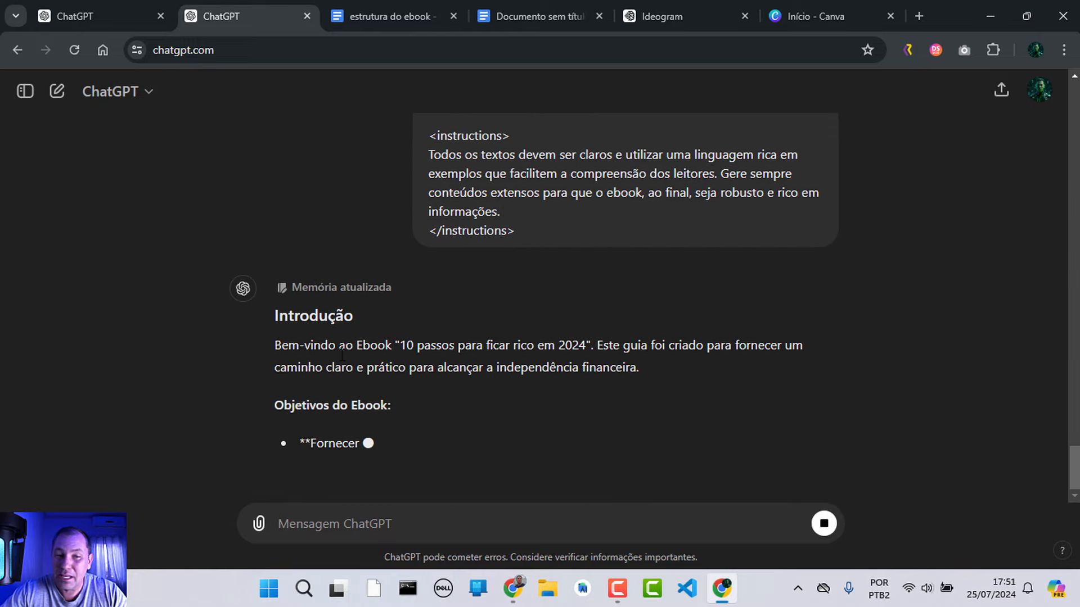
{"action": "scroll", "coordinate": [342, 354], "scroll_direction": "up", "scroll_amount": 1}
{"action": "mouse_move", "coordinate": [349, 357]}
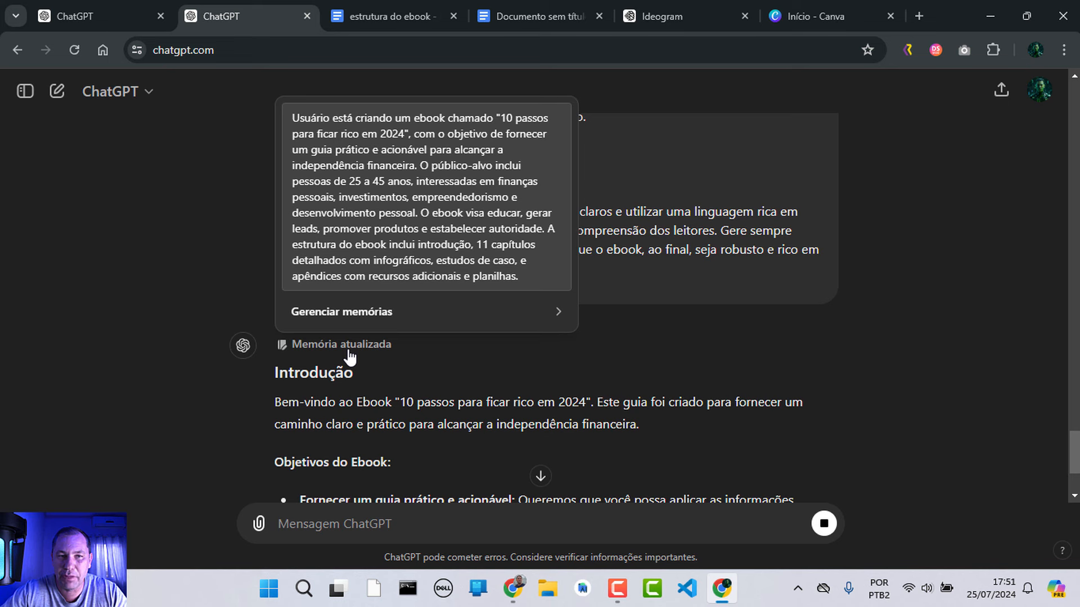
{"action": "scroll", "coordinate": [365, 371], "scroll_direction": "down", "scroll_amount": 3}
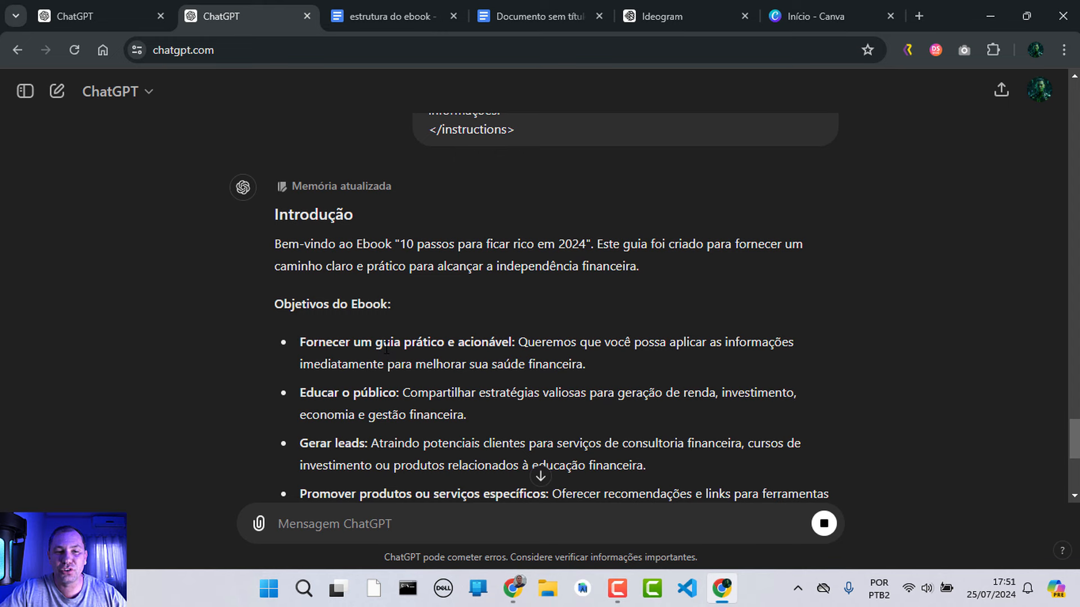
{"action": "scroll", "coordinate": [388, 351], "scroll_direction": "down", "scroll_amount": 8}
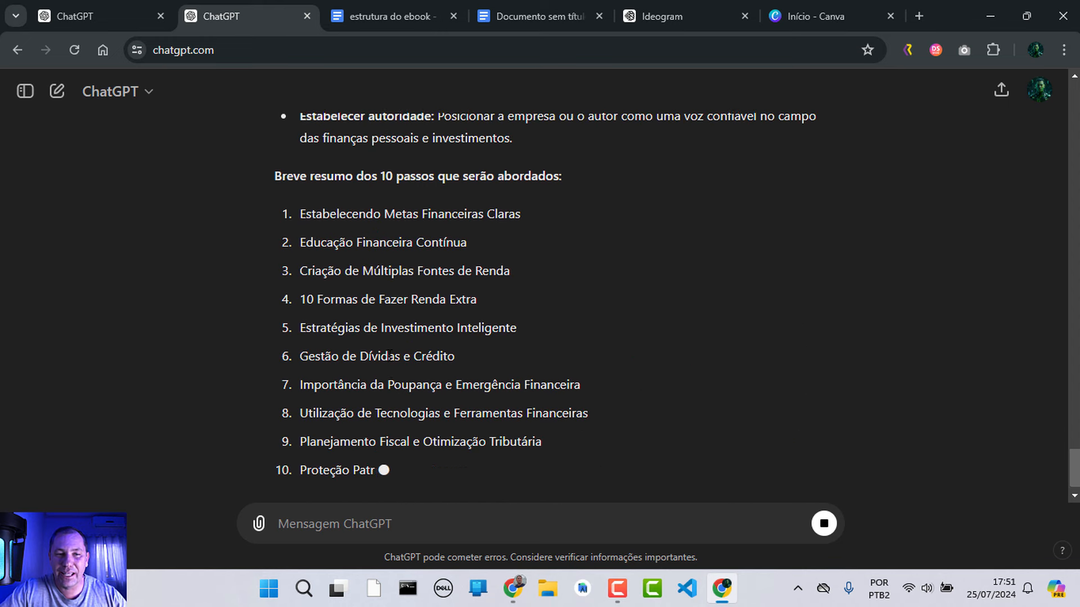
{"action": "scroll", "coordinate": [405, 354], "scroll_direction": "up", "scroll_amount": 3}
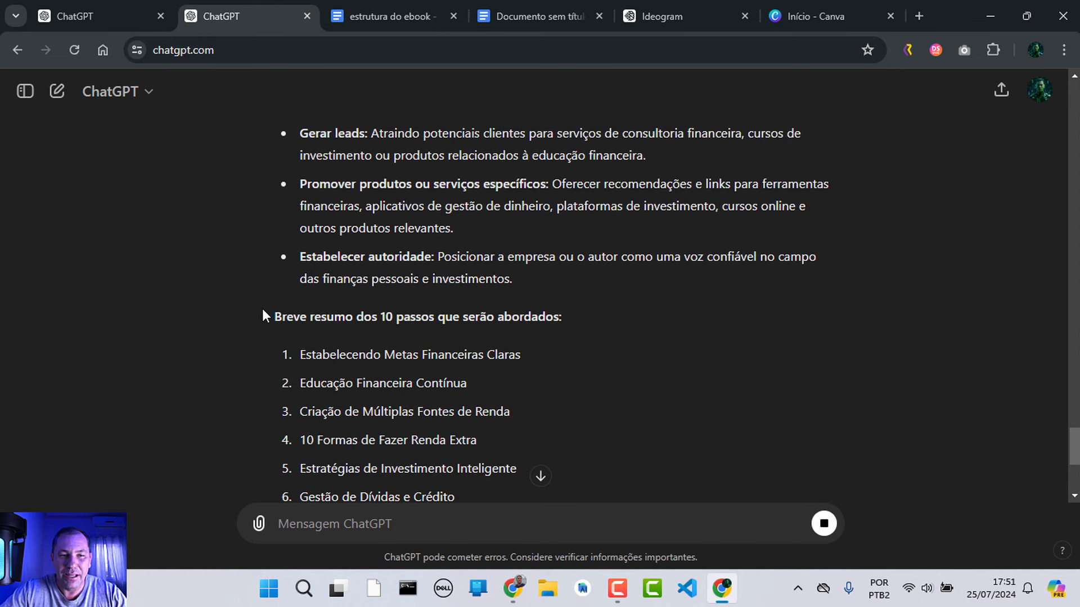
{"action": "scroll", "coordinate": [398, 310], "scroll_direction": "down", "scroll_amount": 4}
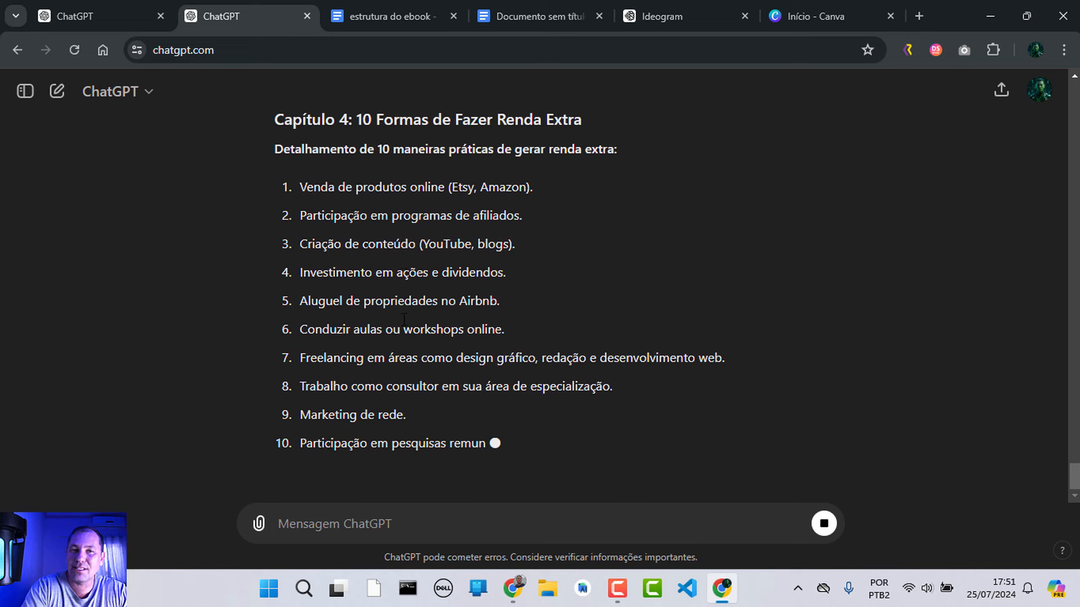
Scroll through the generated chapters, checking each chapter's content, visual elements and example tables
{"action": "scroll", "coordinate": [308, 289], "scroll_direction": "up", "scroll_amount": 15}
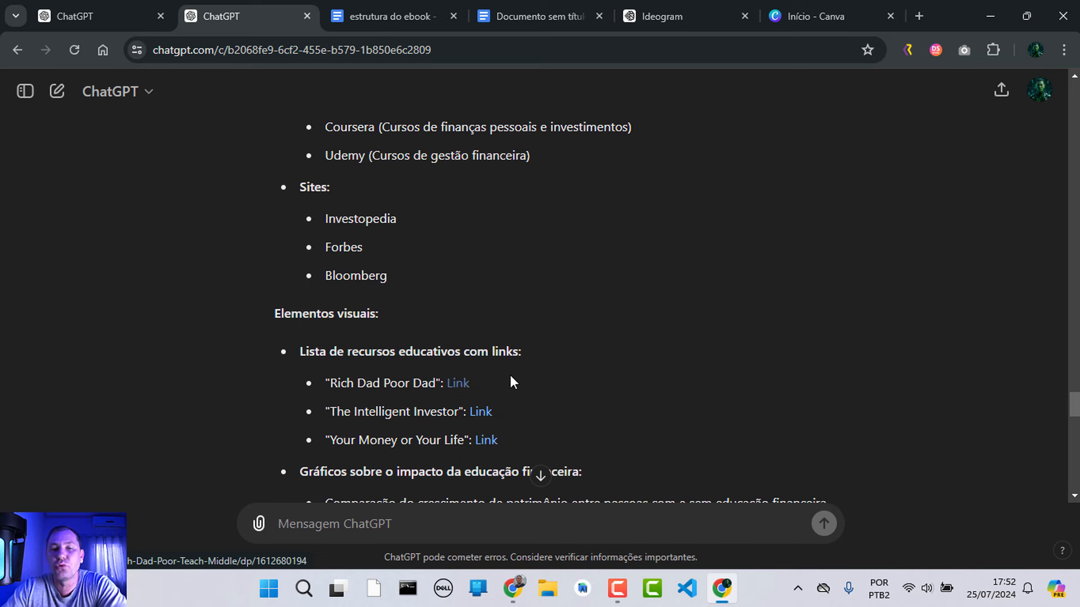
{"action": "scroll", "coordinate": [511, 373], "scroll_direction": "down", "scroll_amount": 15}
{"action": "scroll", "coordinate": [516, 370], "scroll_direction": "down", "scroll_amount": 4}
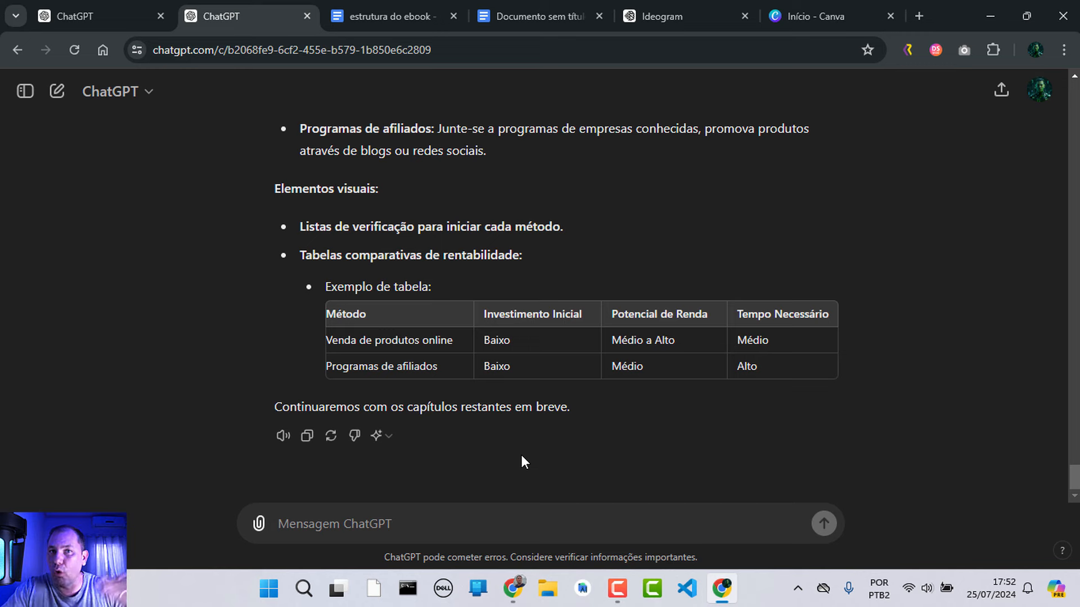
{"action": "scroll", "coordinate": [512, 337], "scroll_direction": "up", "scroll_amount": 10}
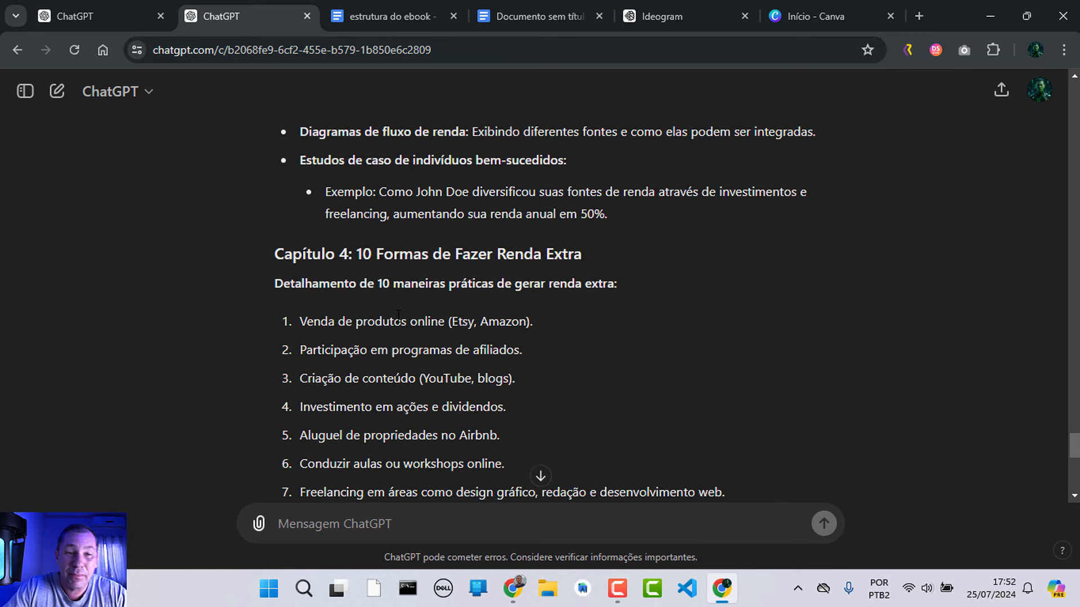
{"action": "scroll", "coordinate": [512, 321], "scroll_direction": "down", "scroll_amount": 10}
{"action": "scroll", "coordinate": [506, 327], "scroll_direction": "up", "scroll_amount": 10}
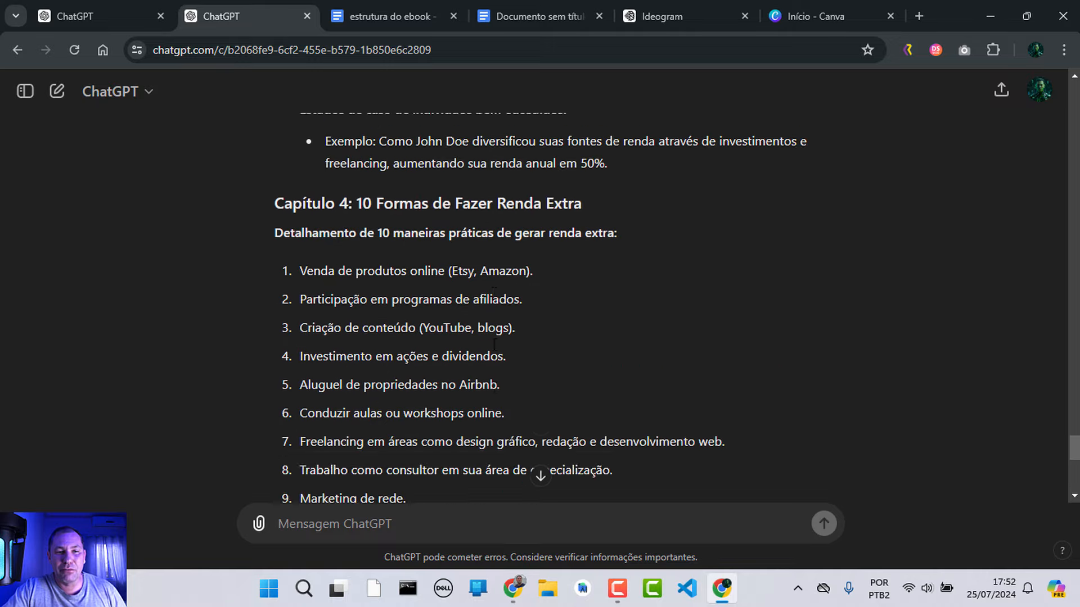
{"action": "scroll", "coordinate": [499, 343], "scroll_direction": "up", "scroll_amount": 12}
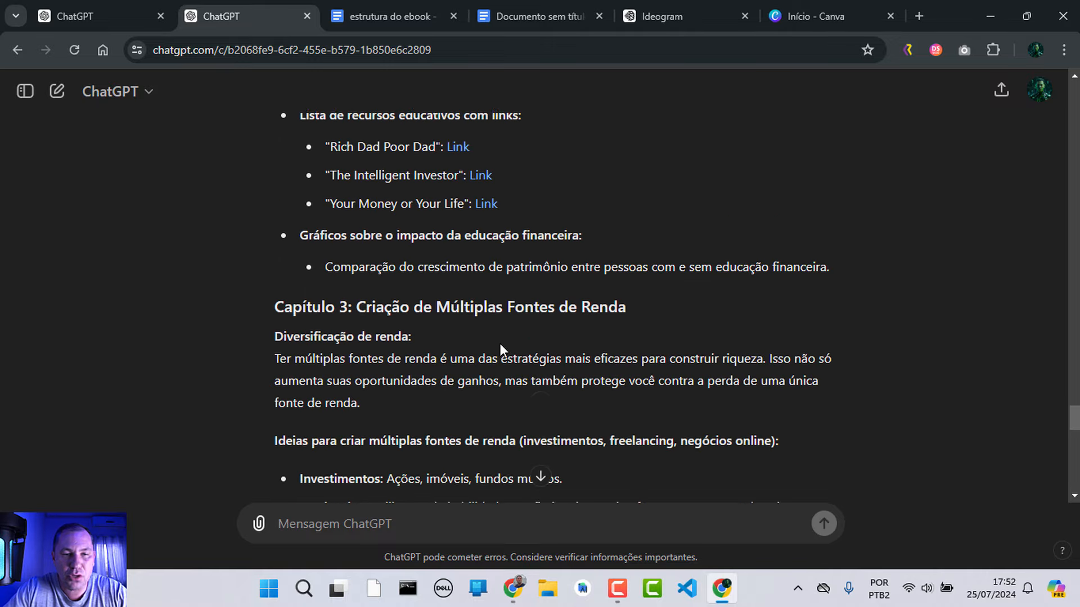
{"action": "scroll", "coordinate": [450, 372], "scroll_direction": "up", "scroll_amount": 15}
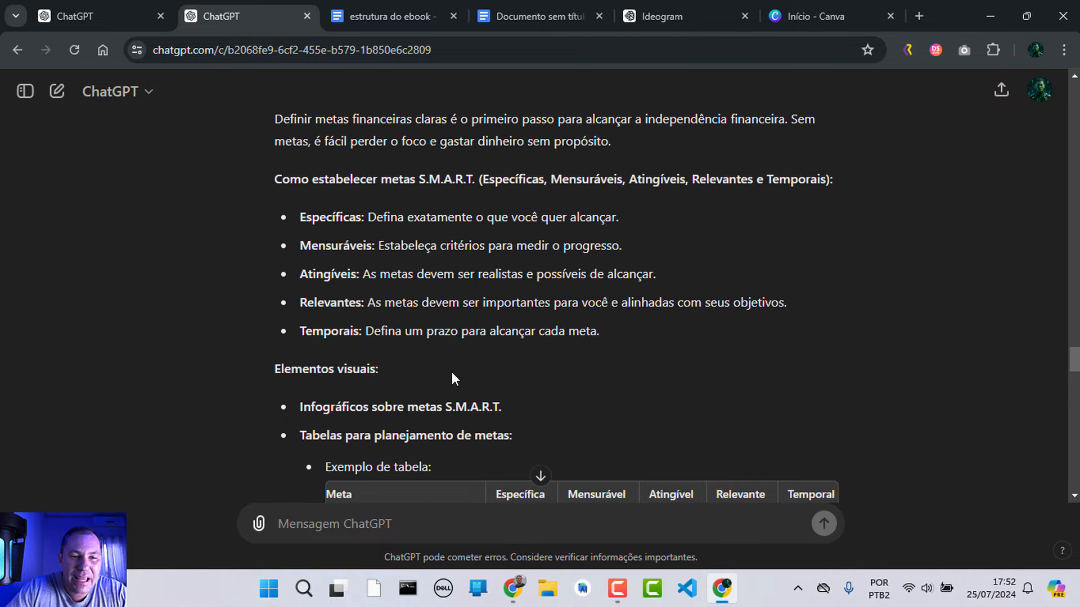
{"action": "scroll", "coordinate": [447, 366], "scroll_direction": "up", "scroll_amount": 2}
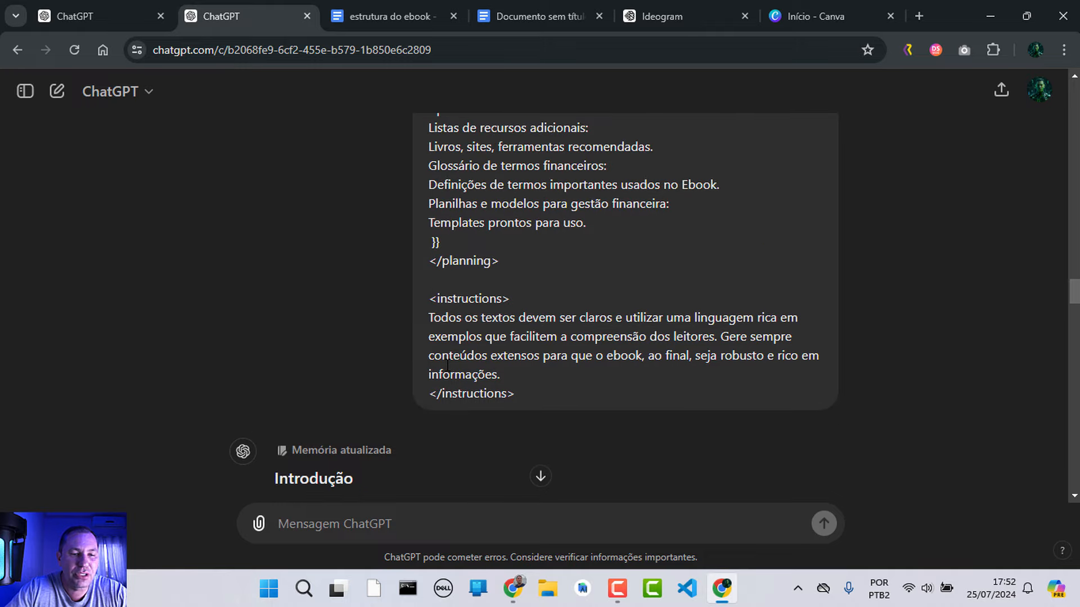
{"action": "scroll", "coordinate": [448, 364], "scroll_direction": "down", "scroll_amount": 15}
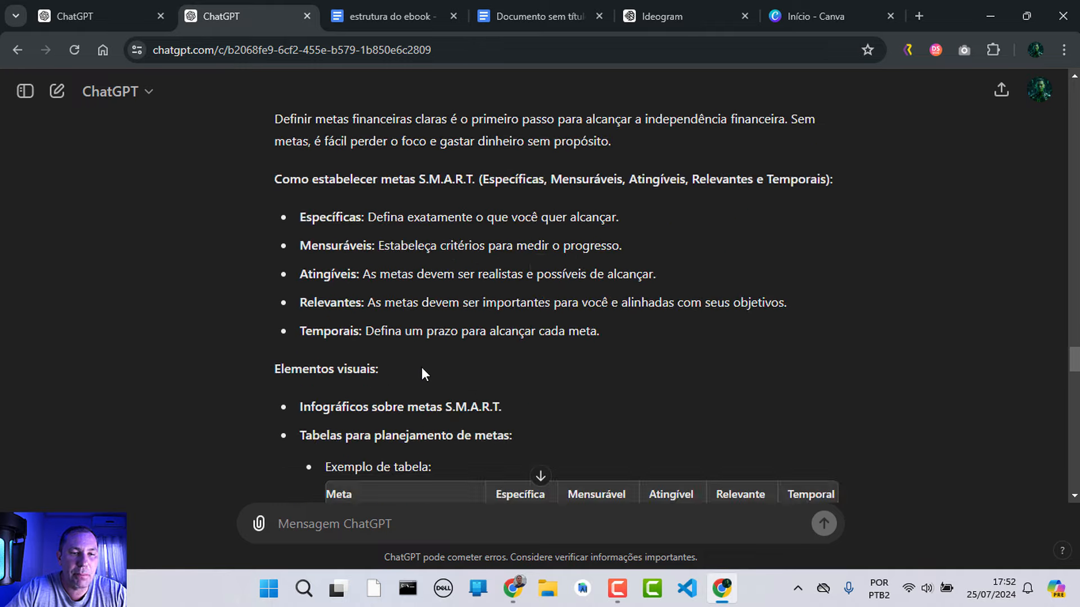
{"action": "scroll", "coordinate": [423, 364], "scroll_direction": "down", "scroll_amount": 20}
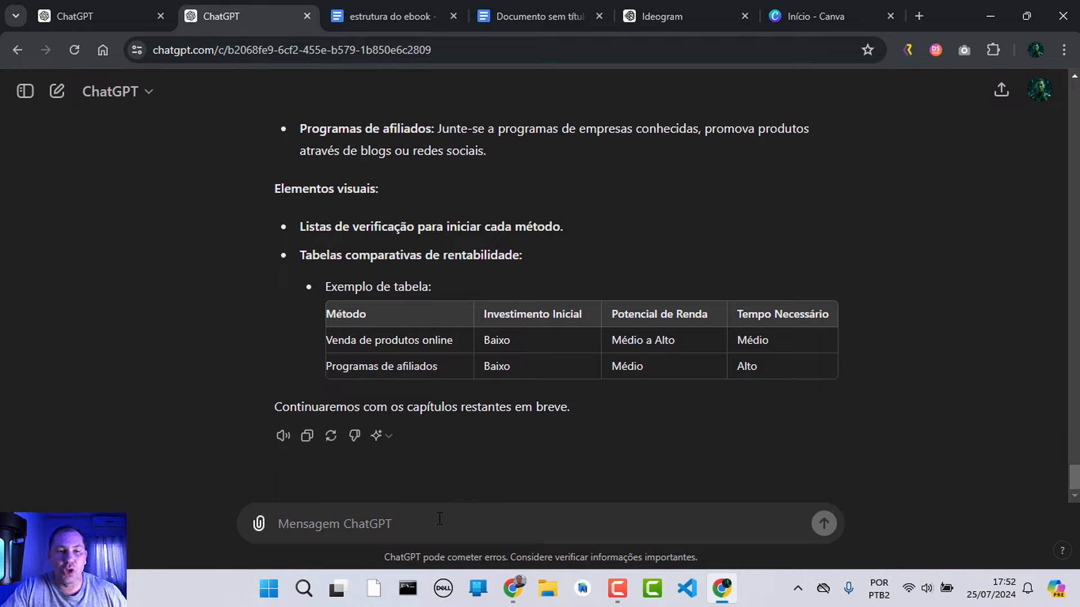
{"action": "scroll", "coordinate": [460, 369], "scroll_direction": "up", "scroll_amount": 20}
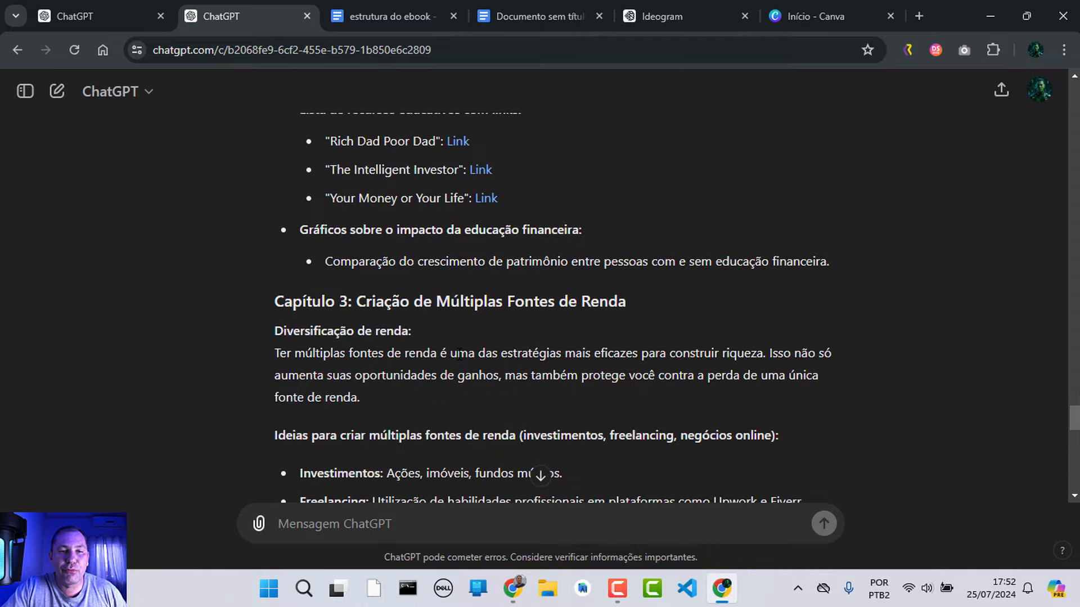
{"action": "scroll", "coordinate": [459, 354], "scroll_direction": "up", "scroll_amount": 15}
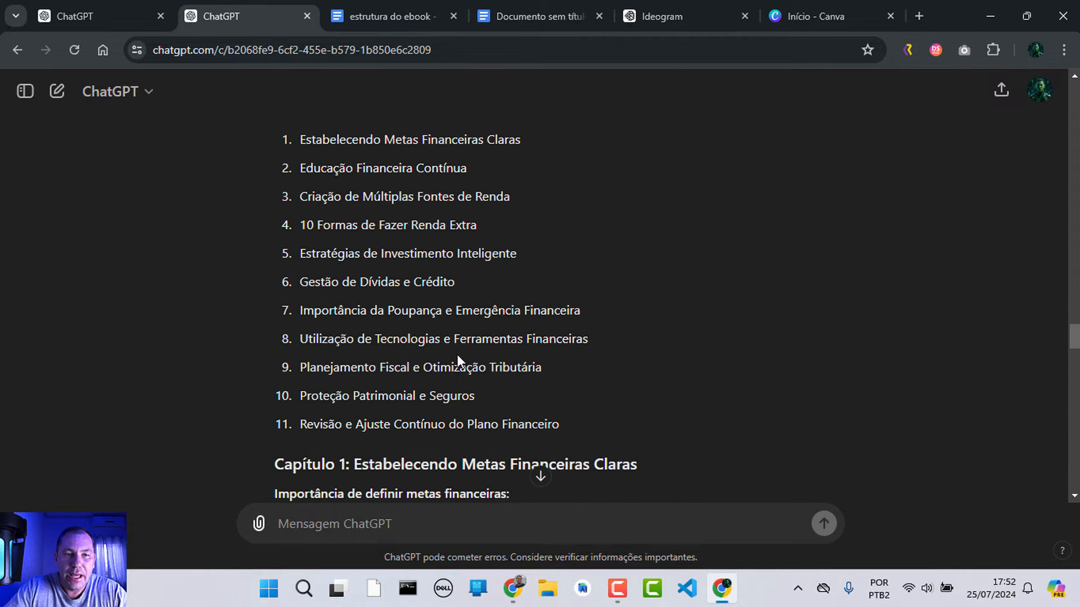
{"action": "scroll", "coordinate": [454, 352], "scroll_direction": "down", "scroll_amount": 4}
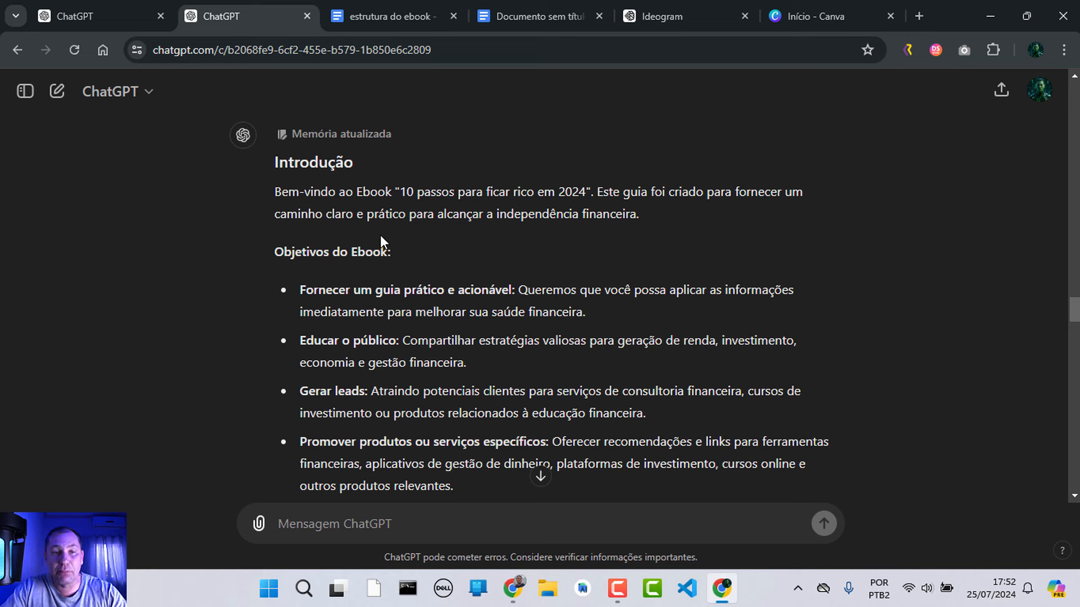
{"action": "scroll", "coordinate": [439, 269], "scroll_direction": "down", "scroll_amount": 2}
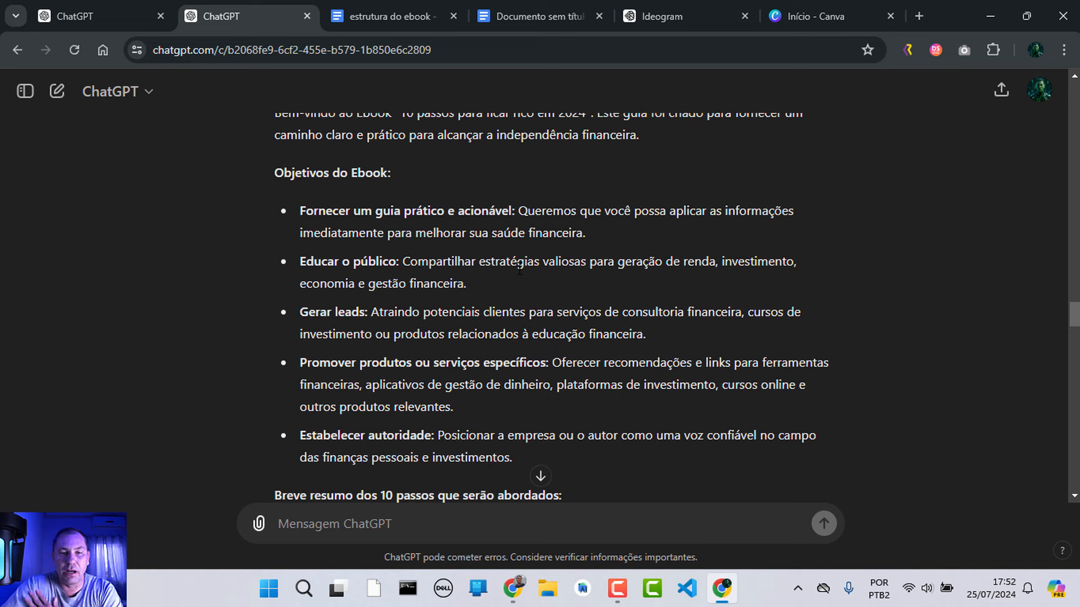
{"action": "scroll", "coordinate": [468, 268], "scroll_direction": "down", "scroll_amount": 5}
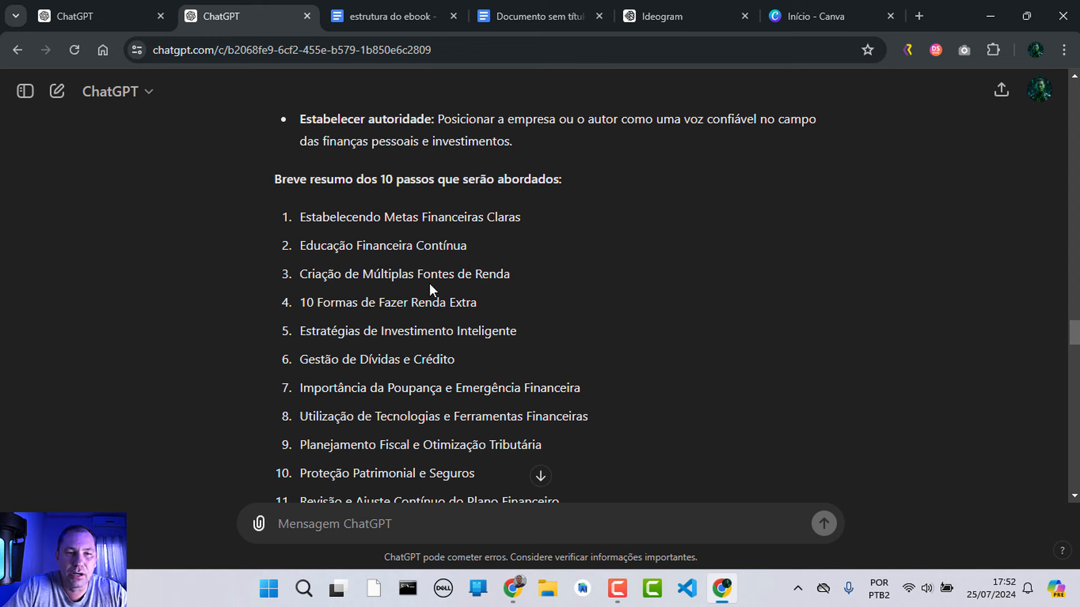
Review the brief summary of the 10 steps and the start of Chapter 1 in the earlier response
{"action": "scroll", "coordinate": [405, 233], "scroll_direction": "down", "scroll_amount": 2}
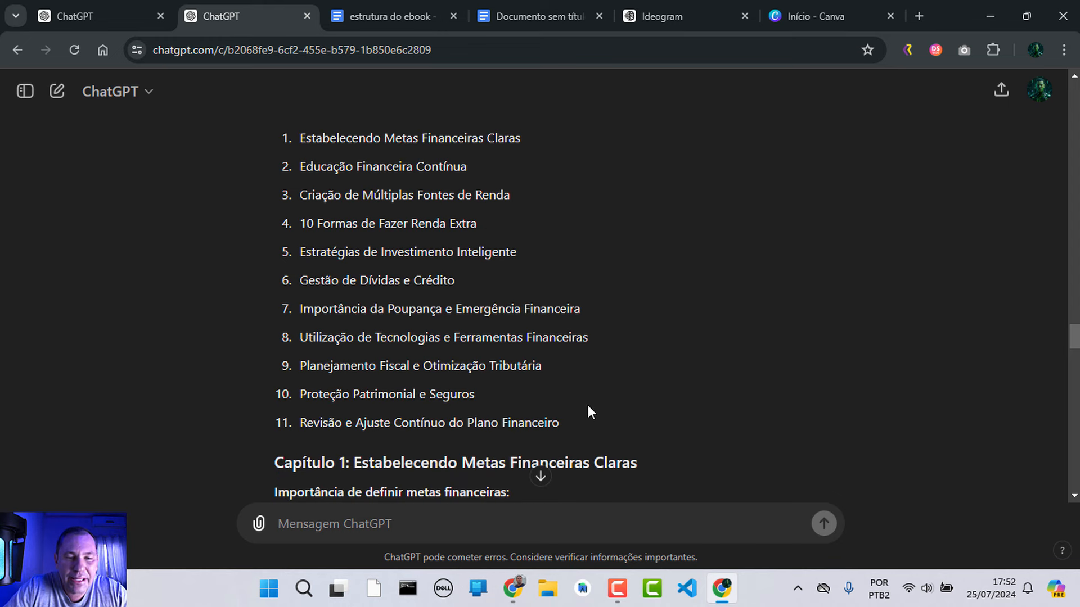
{"action": "scroll", "coordinate": [605, 421], "scroll_direction": "down", "scroll_amount": 3}
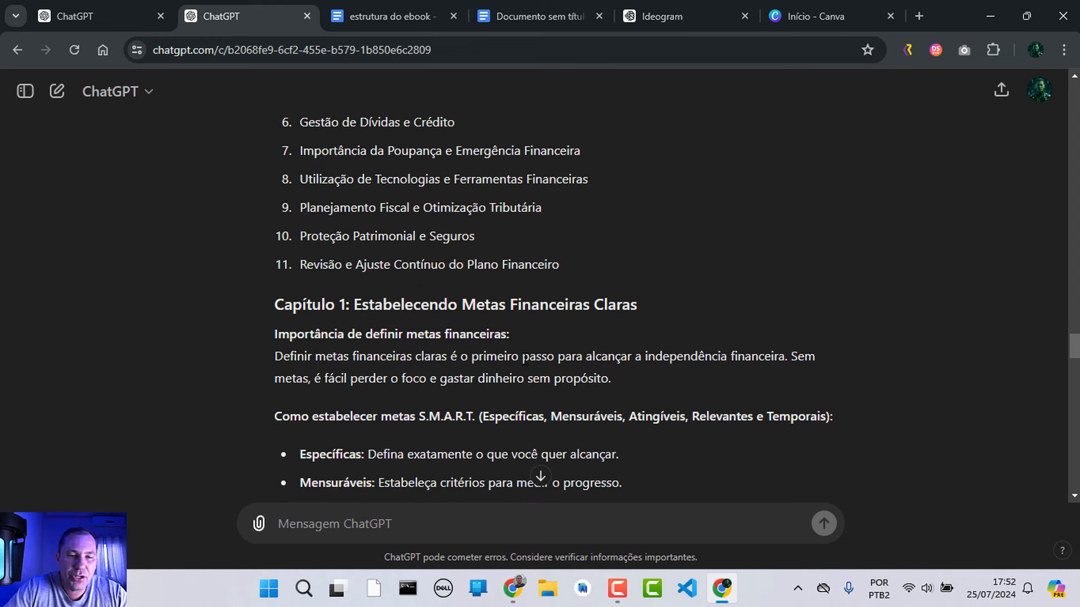
{"action": "scroll", "coordinate": [545, 420], "scroll_direction": "down", "scroll_amount": 4}
{"action": "scroll", "coordinate": [527, 360], "scroll_direction": "up", "scroll_amount": 10}
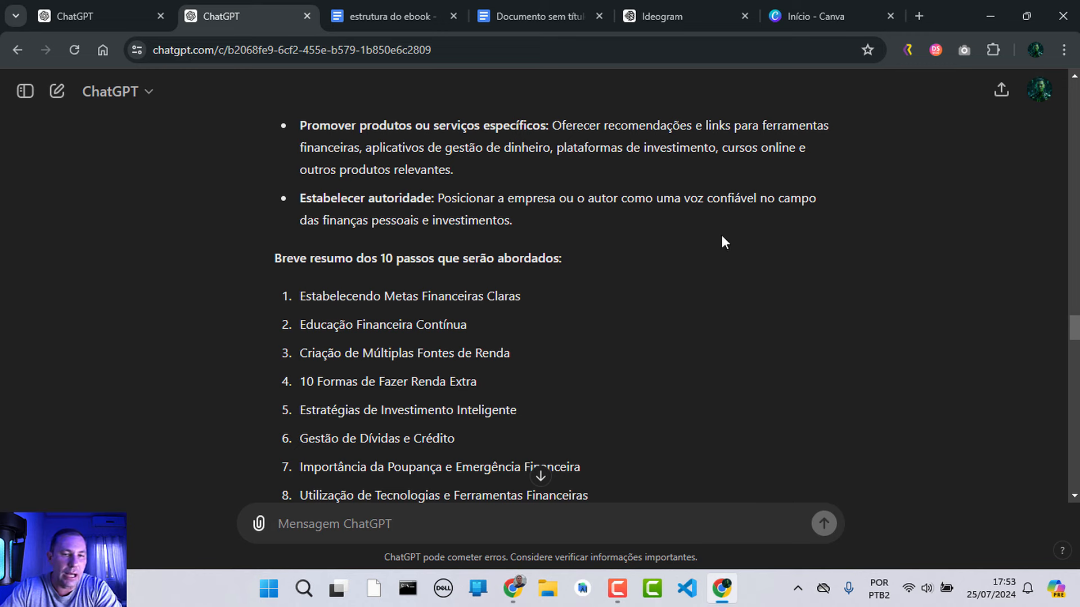
{"action": "scroll", "coordinate": [475, 301], "scroll_direction": "down", "scroll_amount": 2}
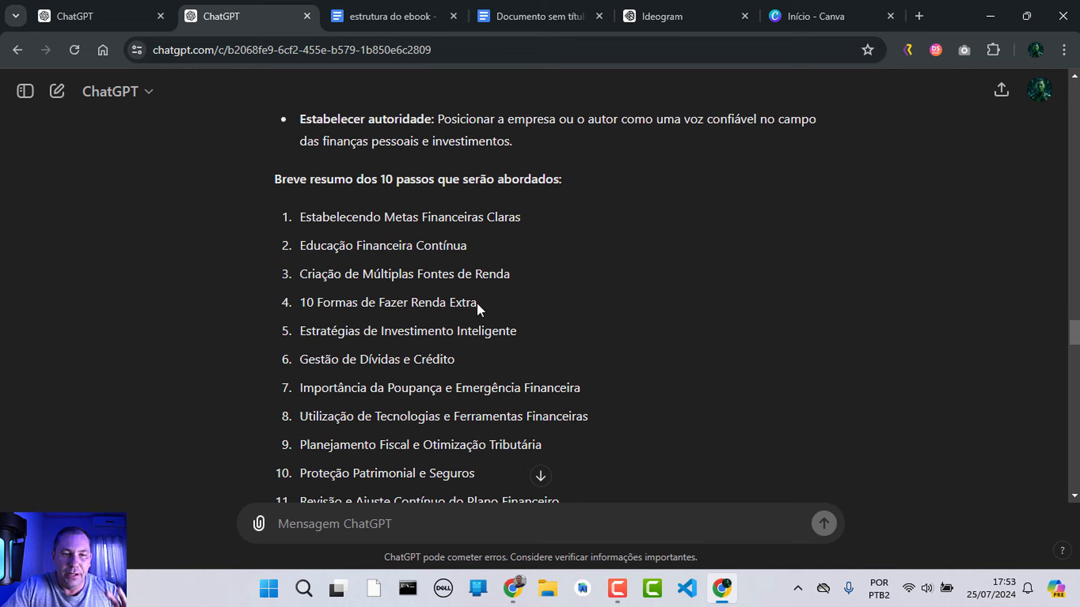
{"action": "scroll", "coordinate": [471, 322], "scroll_direction": "up", "scroll_amount": 5}
{"action": "scroll", "coordinate": [423, 417], "scroll_direction": "down", "scroll_amount": 12}
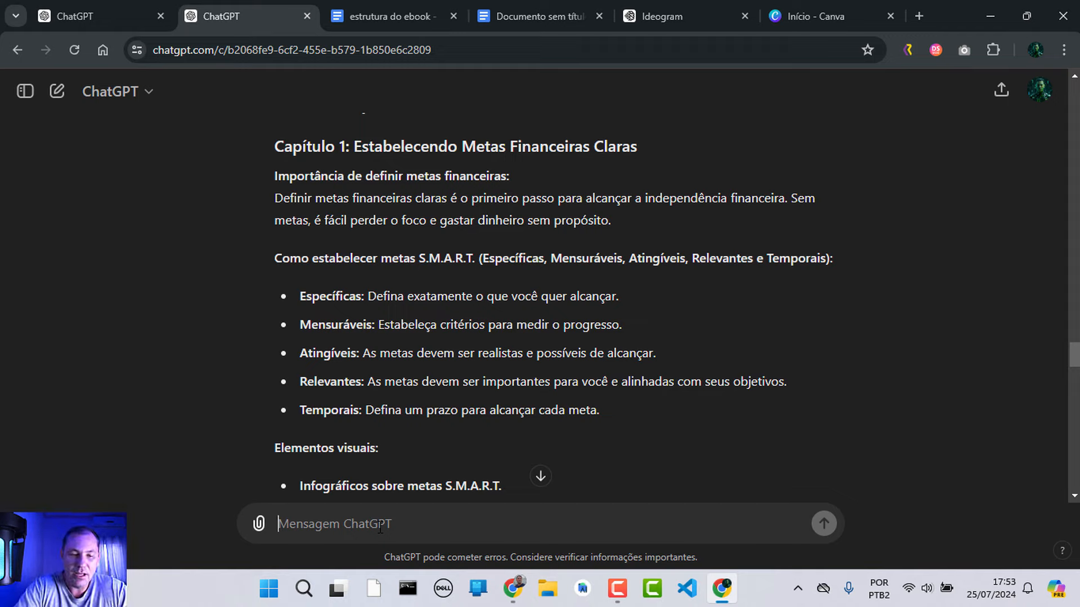
Ask ChatGPT to start with the introduction by sending "Comece pela Introdução"
{"action": "type", "text": "Comece"}
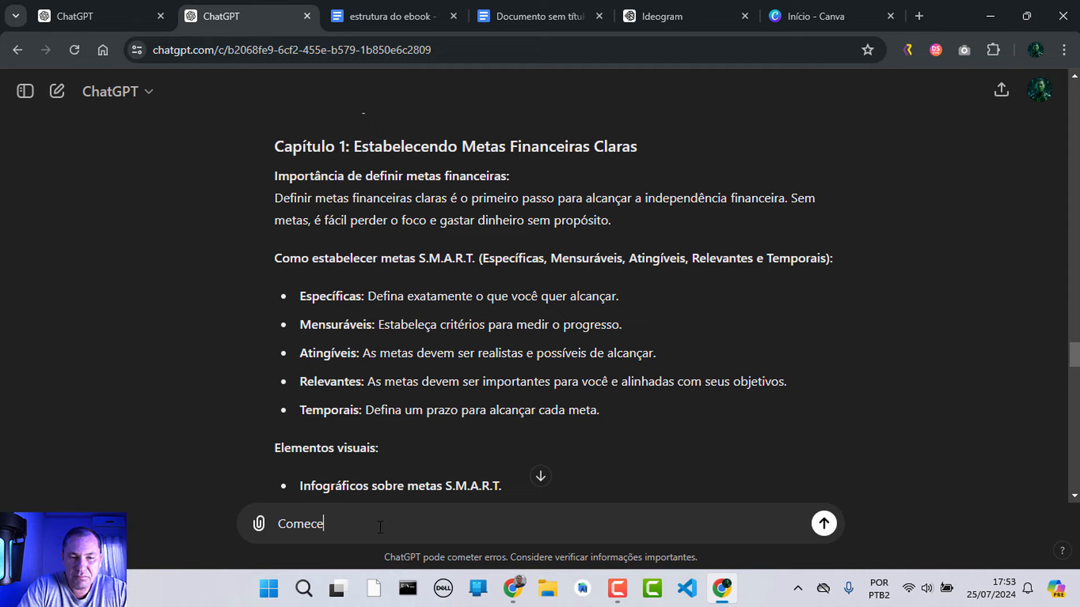
{"action": "type", "text": " pela Introdução"}
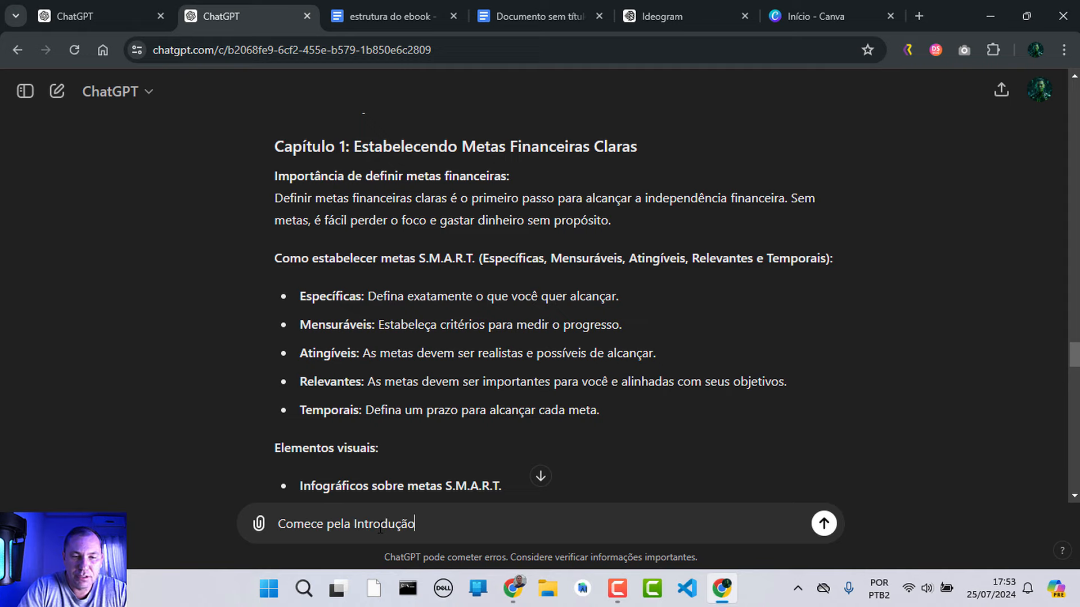
{"action": "key", "text": "Return"}
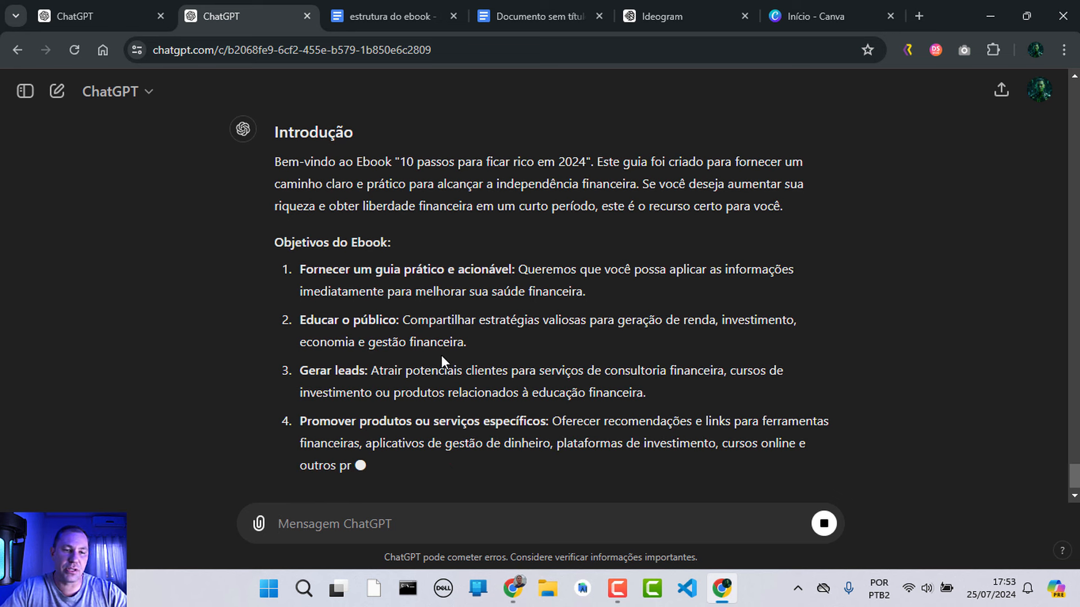
Read through the generated Introdução, its ebook objectives and the brief summary of the 10 passos
{"action": "scroll", "coordinate": [441, 359], "scroll_direction": "up", "scroll_amount": 2}
{"action": "scroll", "coordinate": [439, 360], "scroll_direction": "down", "scroll_amount": 2}
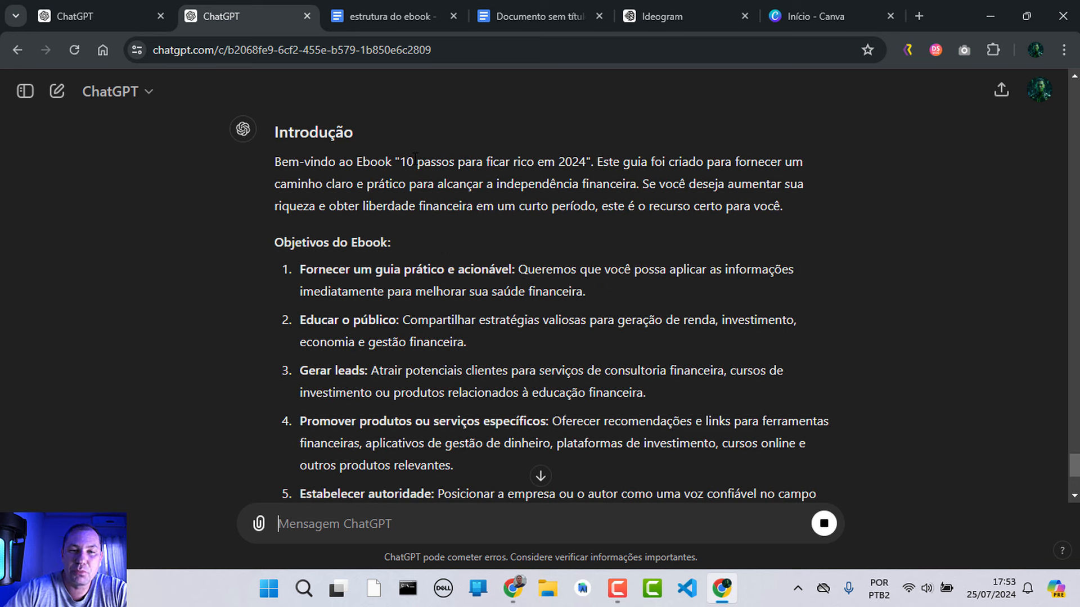
{"action": "scroll", "coordinate": [601, 194], "scroll_direction": "down", "scroll_amount": 6}
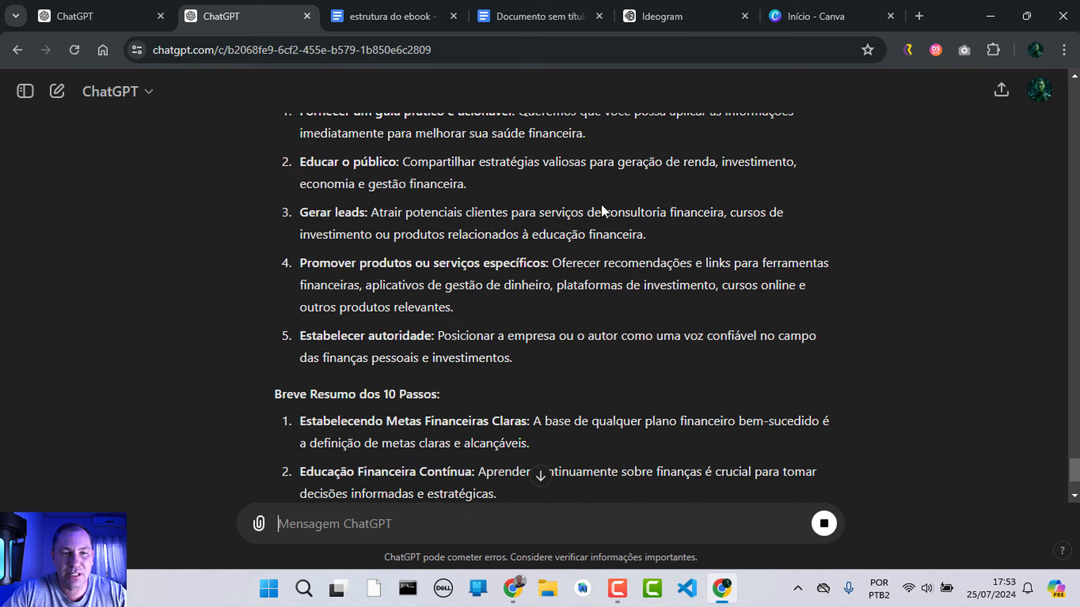
{"action": "scroll", "coordinate": [389, 236], "scroll_direction": "up", "scroll_amount": 3}
{"action": "scroll", "coordinate": [390, 236], "scroll_direction": "up", "scroll_amount": 3}
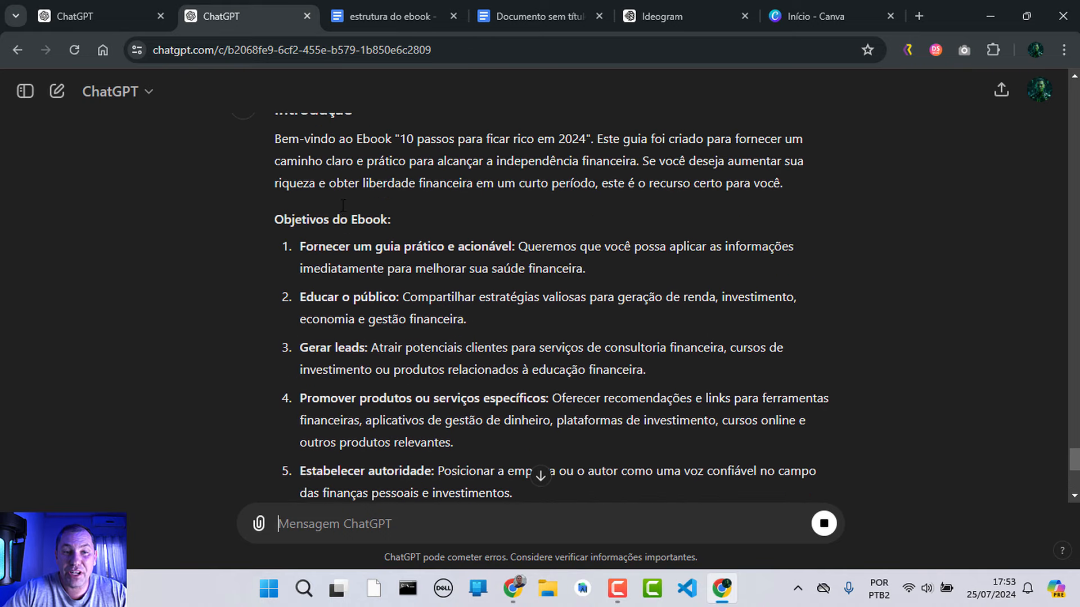
{"action": "left_click_drag", "start_coordinate": [296, 224], "coordinate": [351, 238]}
{"action": "scroll", "coordinate": [359, 242], "scroll_direction": "down", "scroll_amount": 3}
{"action": "scroll", "coordinate": [359, 258], "scroll_direction": "down", "scroll_amount": 7}
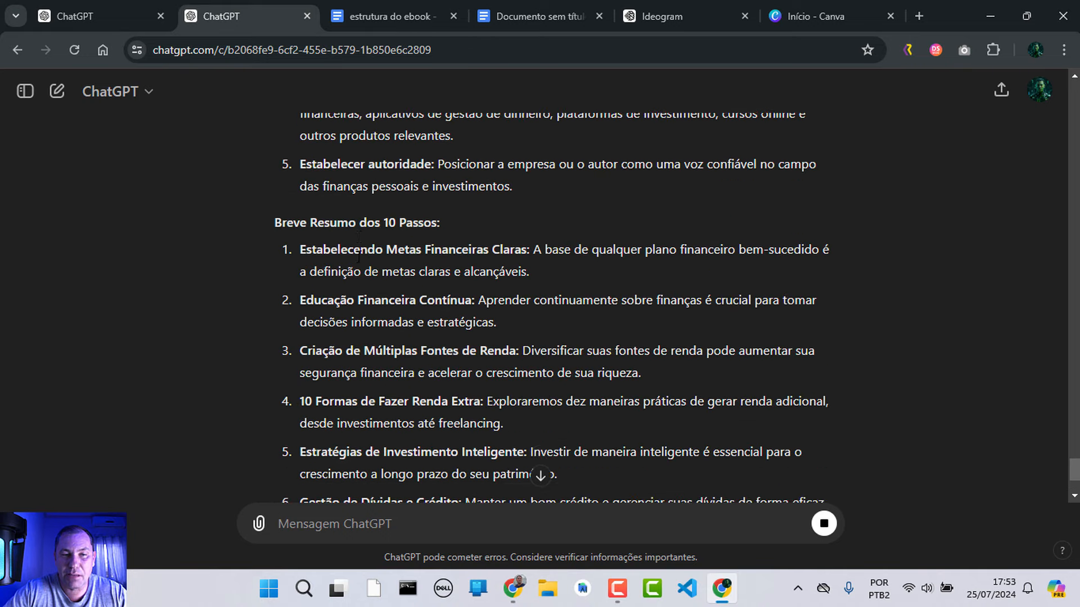
{"action": "scroll", "coordinate": [417, 285], "scroll_direction": "up", "scroll_amount": 4}
{"action": "scroll", "coordinate": [417, 284], "scroll_direction": "up", "scroll_amount": 1}
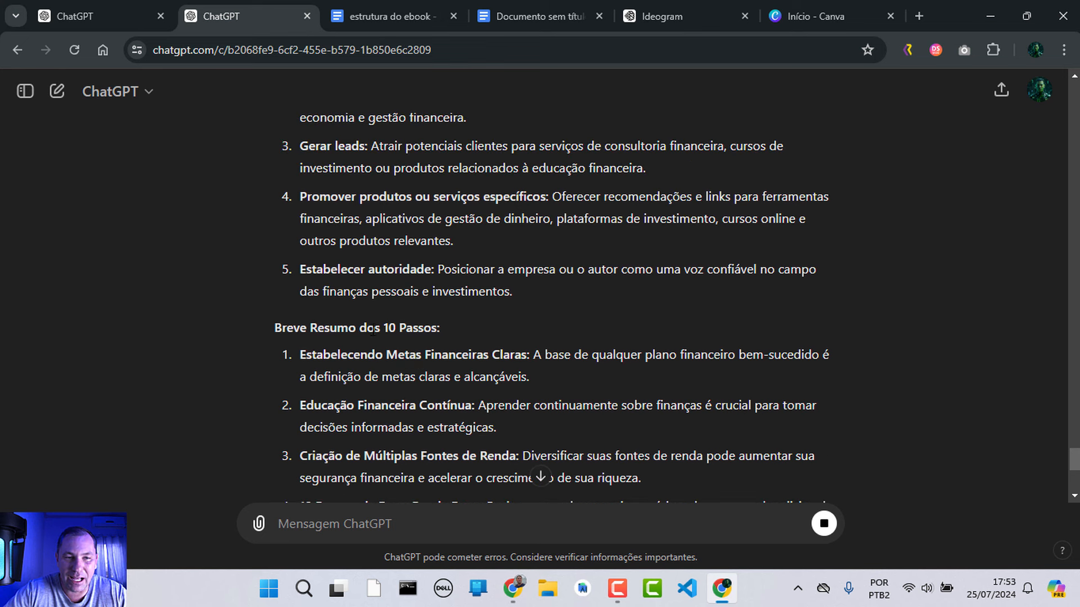
{"action": "left_click_drag", "start_coordinate": [302, 334], "coordinate": [424, 334]}
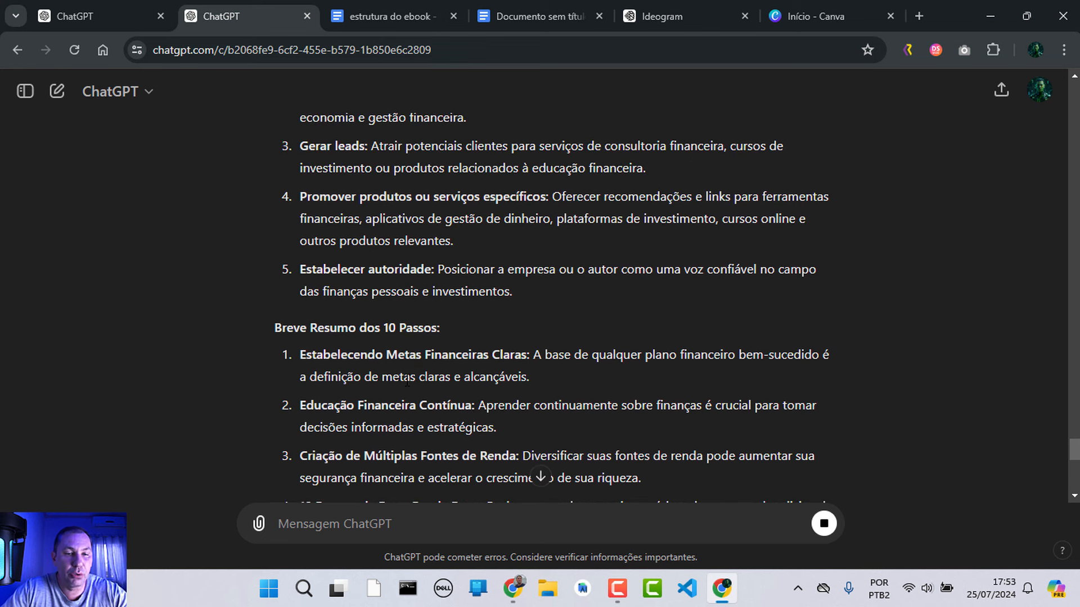
{"action": "scroll", "coordinate": [409, 379], "scroll_direction": "down", "scroll_amount": 7}
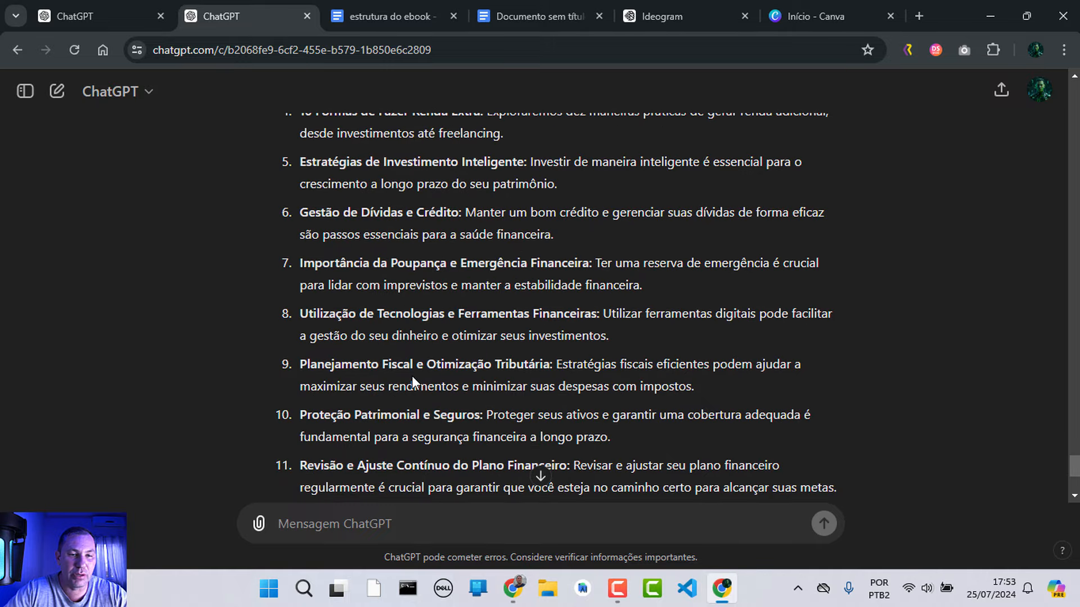
{"action": "scroll", "coordinate": [416, 372], "scroll_direction": "down", "scroll_amount": 4}
{"action": "scroll", "coordinate": [454, 370], "scroll_direction": "up", "scroll_amount": 1}
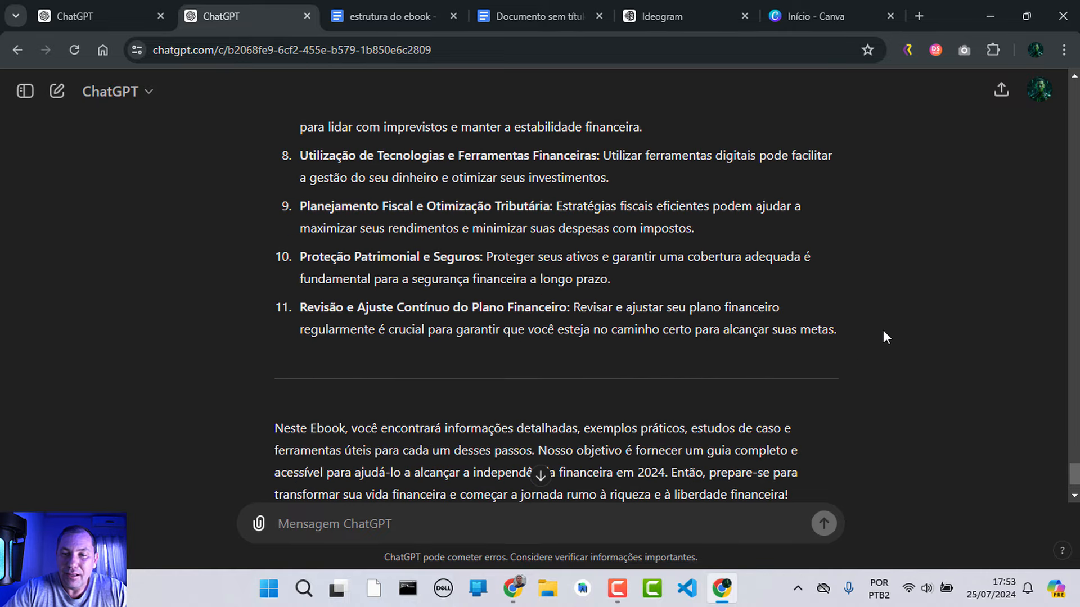
{"action": "scroll", "coordinate": [883, 329], "scroll_direction": "down", "scroll_amount": 1}
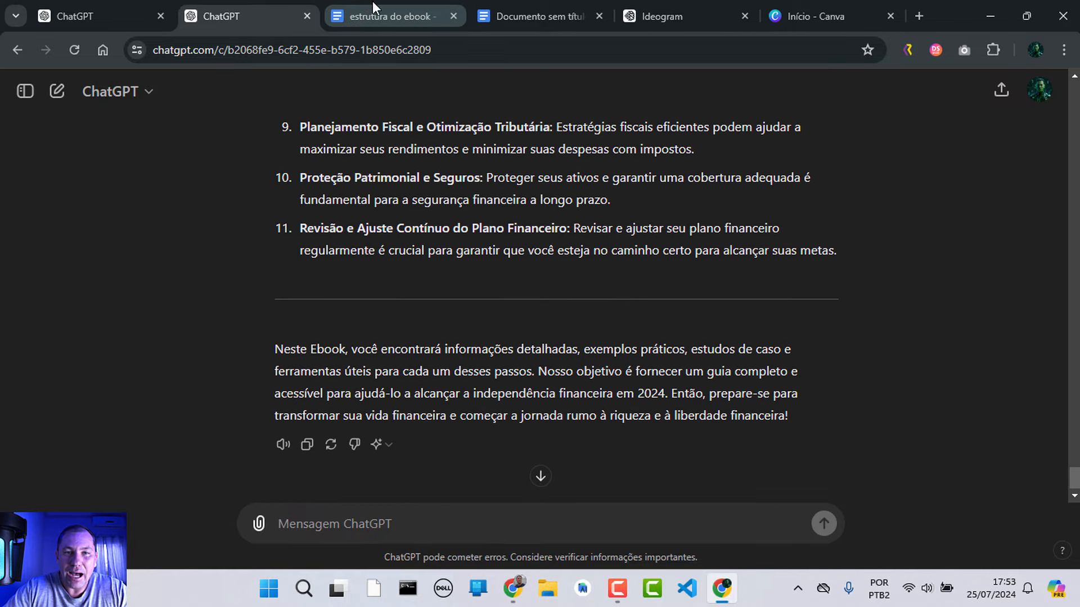
Rename the blank Google Doc as "eBook - 10 passos para ficar rico ainda em 2024"
{"action": "left_click", "coordinate": [532, 15]}
{"action": "left_click", "coordinate": [159, 86]}
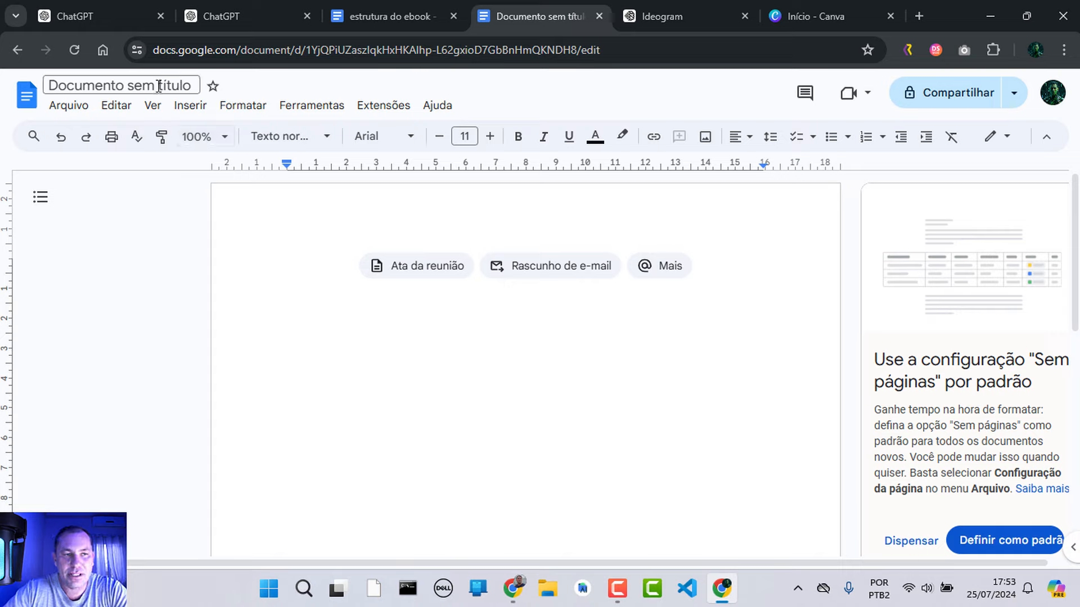
{"action": "key", "text": "ctrl+a"}
{"action": "type", "text": "eBook"}
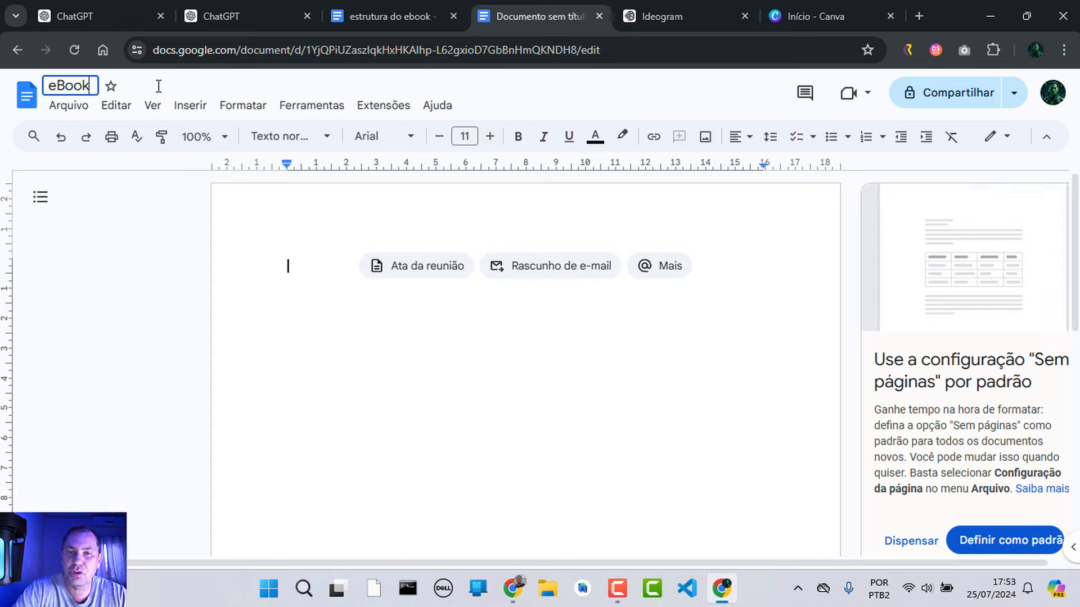
{"action": "type", "text": " = 10 passos"}
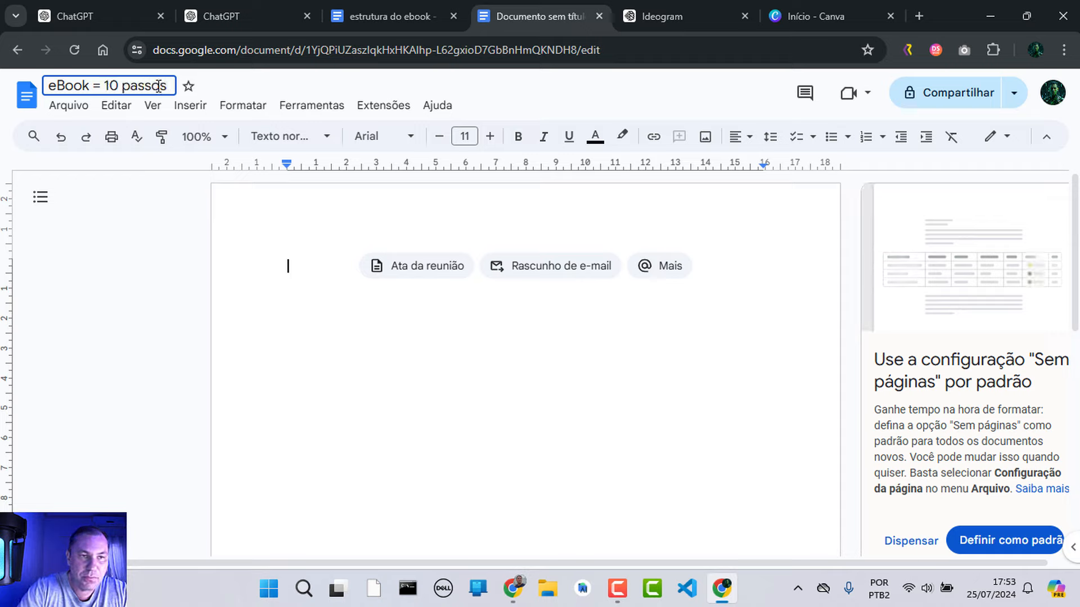
{"action": "key", "text": "BackSpace"}
{"action": "key", "text": "BackSpace"}
{"action": "key", "text": "BackSpace"}
{"action": "key", "text": "BackSpace"}
{"action": "key", "text": "BackSpace"}
{"action": "key", "text": "BackSpace"}
{"action": "key", "text": "BackSpace"}
{"action": "key", "text": "BackSpace"}
{"action": "key", "text": "BackSpace"}
{"action": "key", "text": "BackSpace"}
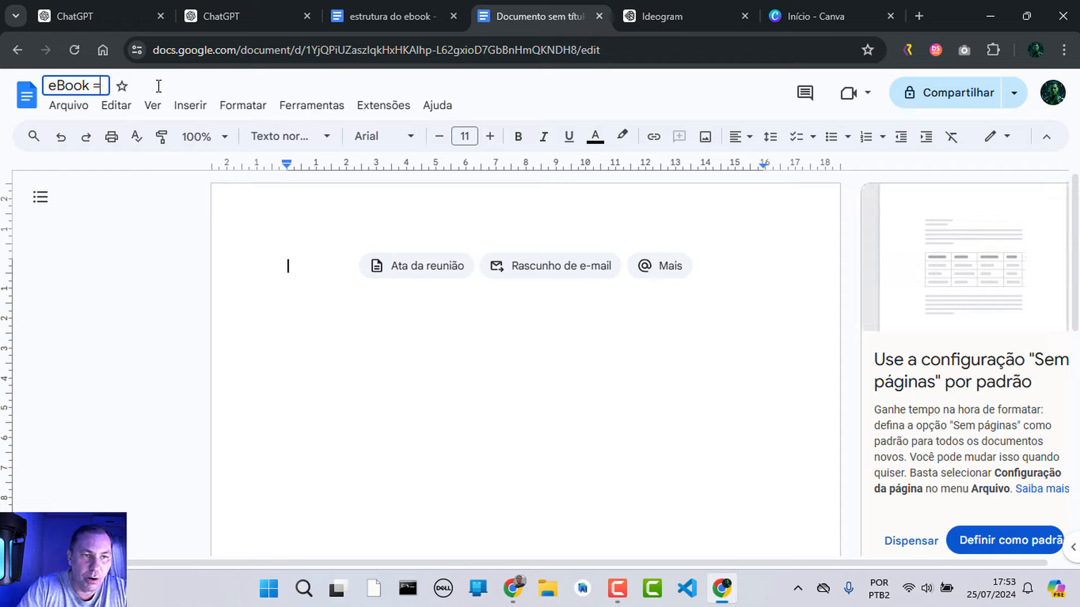
{"action": "type", "text": "-"}
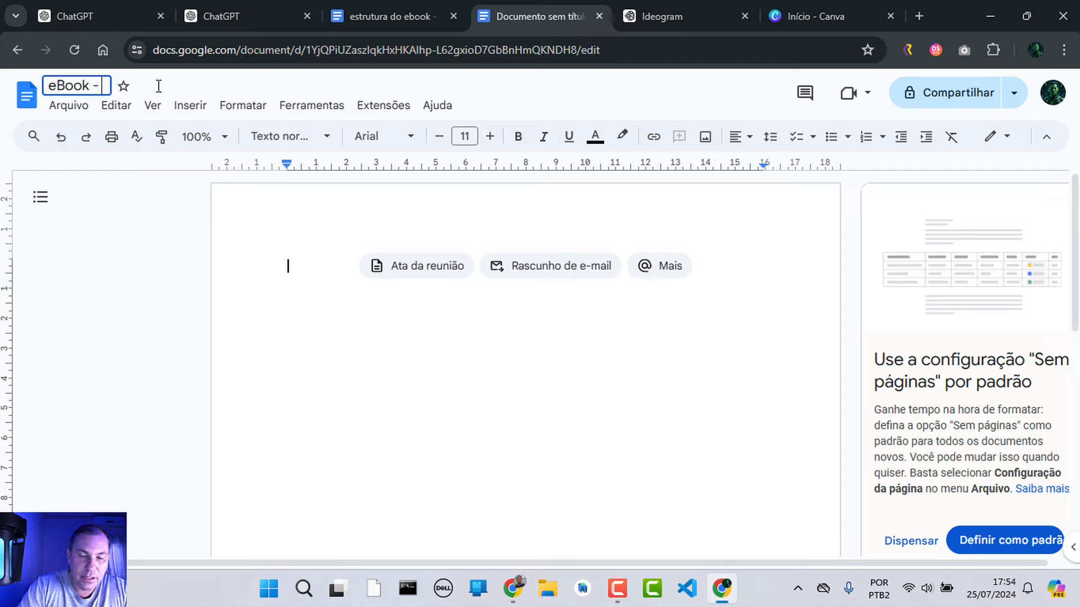
{"action": "type", "text": " 10 passos para ficar ro"}
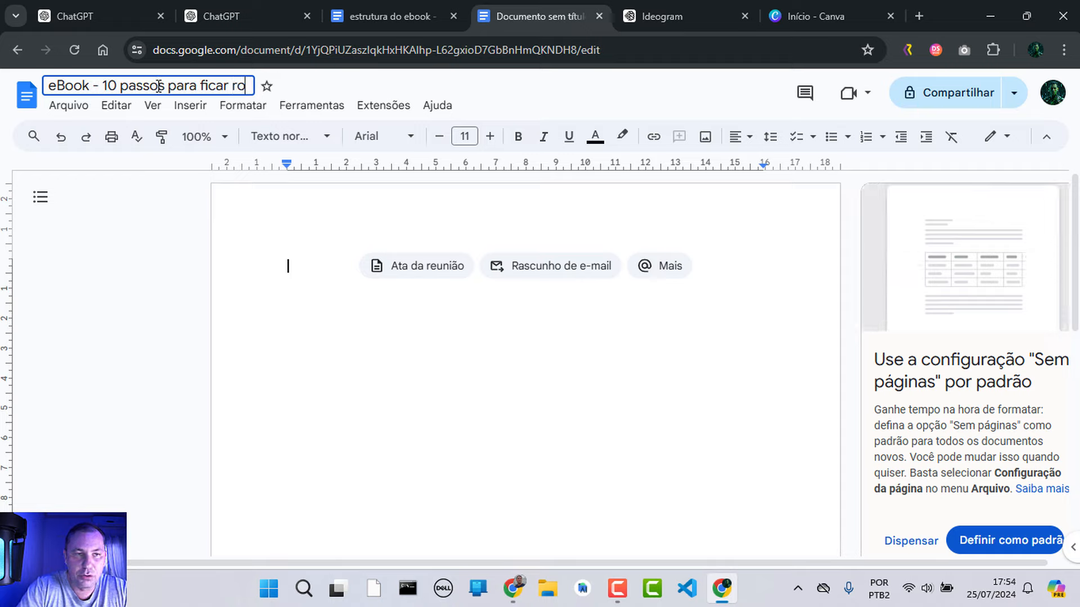
{"action": "key", "text": "BackSpace"}
{"action": "type", "text": "ico ainda em 2024"}
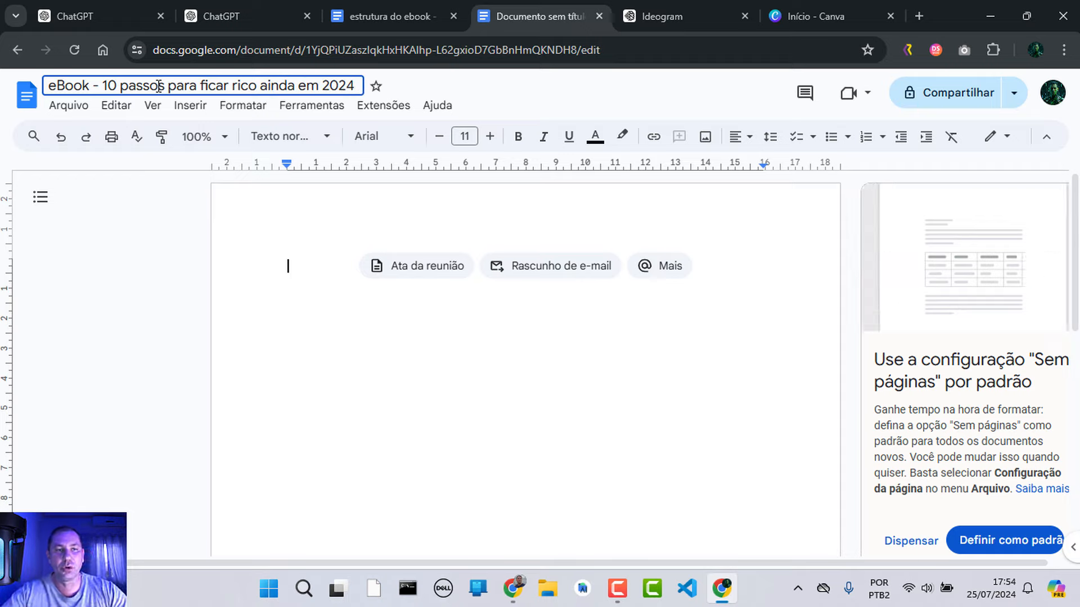
{"action": "key", "text": "Return"}
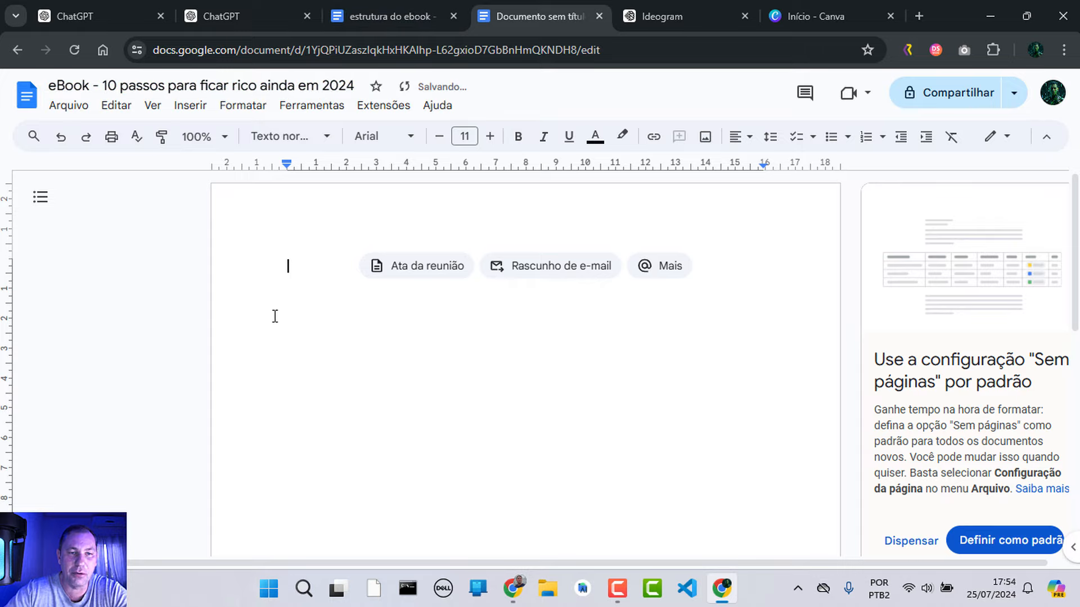
Copy the whole generated introduction from ChatGPT and paste it into the eBook document
{"action": "left_click", "coordinate": [265, 7]}
{"action": "left_click_drag", "start_coordinate": [867, 257], "coordinate": [549, 252]}
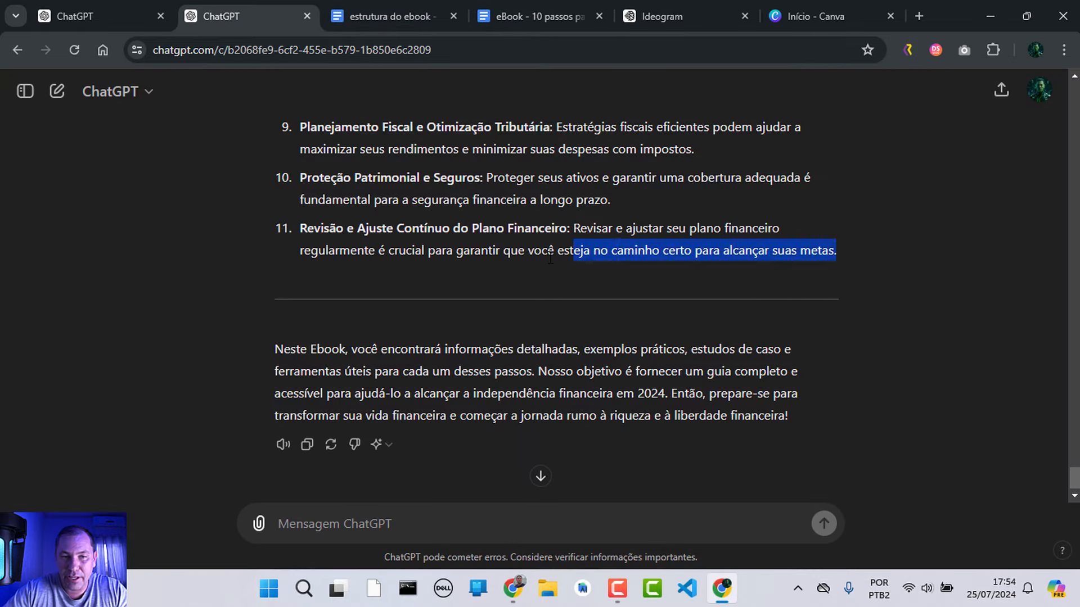
{"action": "left_click_drag", "start_coordinate": [509, 281], "coordinate": [276, 300]}
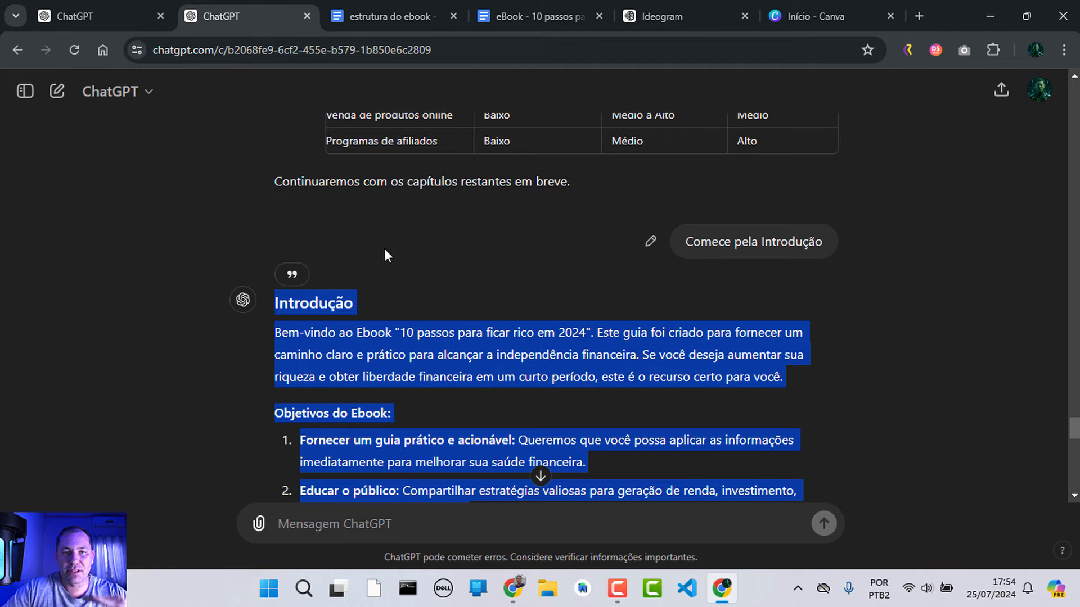
{"action": "left_click", "coordinate": [541, 2]}
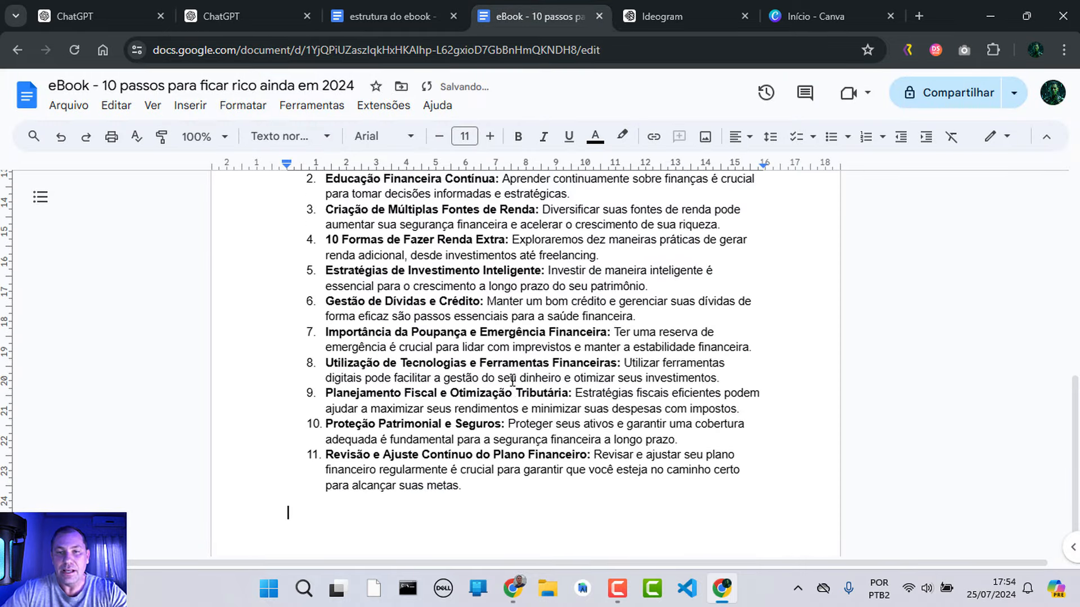
Insert a page break after the pasted introduction in the eBook document
{"action": "scroll", "coordinate": [510, 383], "scroll_direction": "up", "scroll_amount": 10}
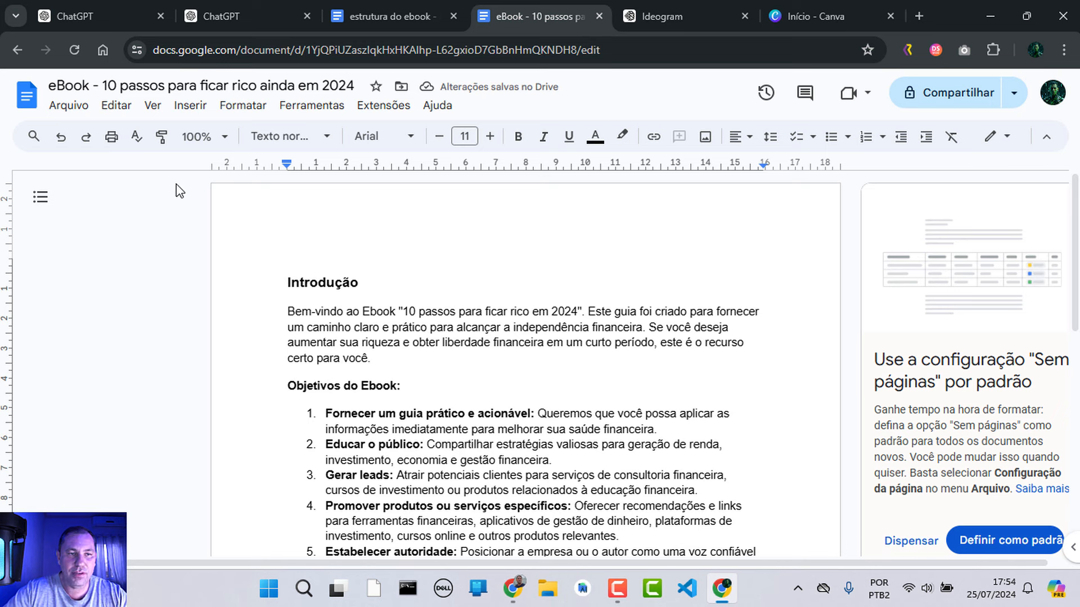
{"action": "scroll", "coordinate": [432, 406], "scroll_direction": "down", "scroll_amount": 10}
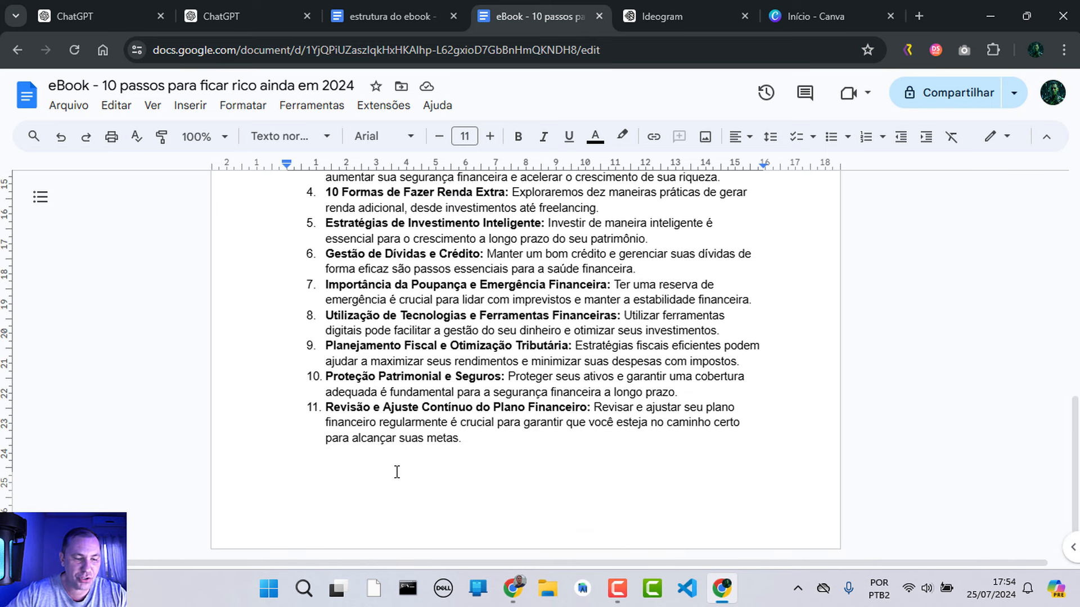
{"action": "key", "text": "ctrl+Return"}
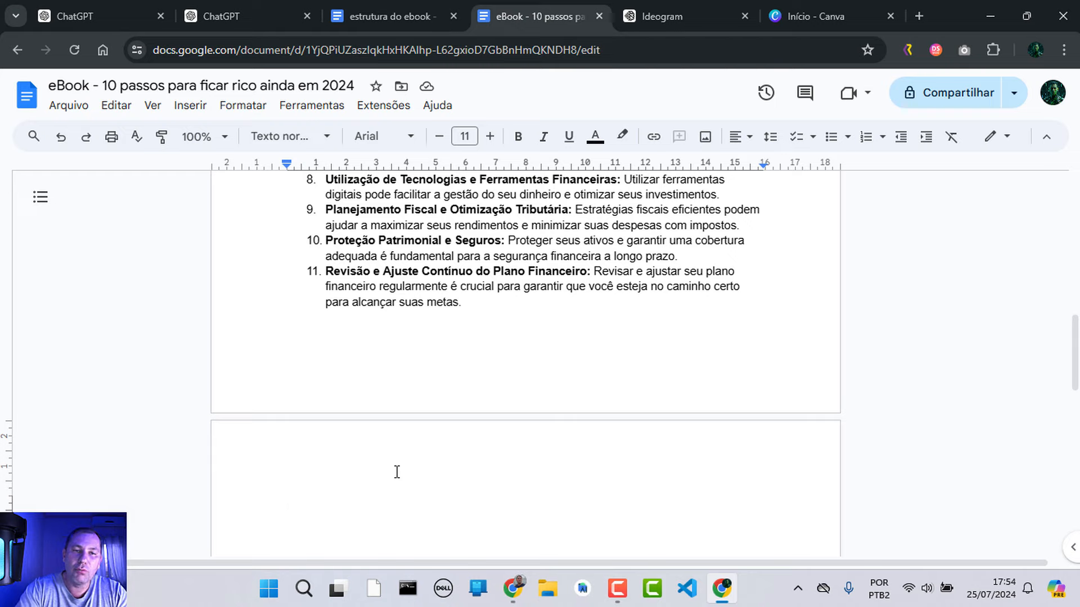
Copy the heading "Capítulo 2: Educação Financeira Contínua" from the structure document
{"action": "left_click", "coordinate": [399, 1]}
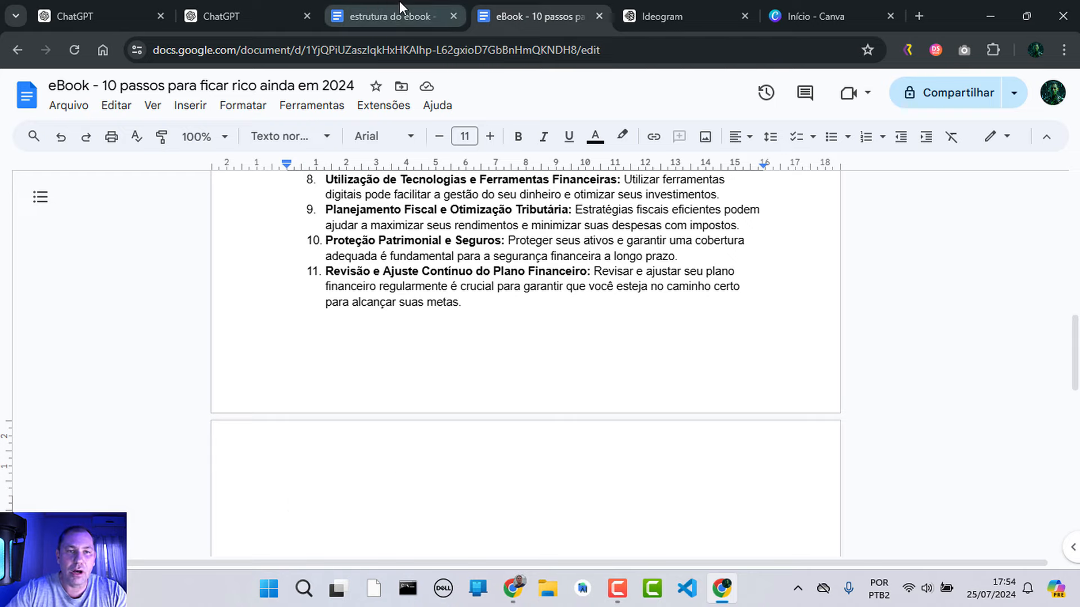
{"action": "scroll", "coordinate": [504, 318], "scroll_direction": "down", "scroll_amount": 3}
{"action": "scroll", "coordinate": [504, 318], "scroll_direction": "down", "scroll_amount": 8}
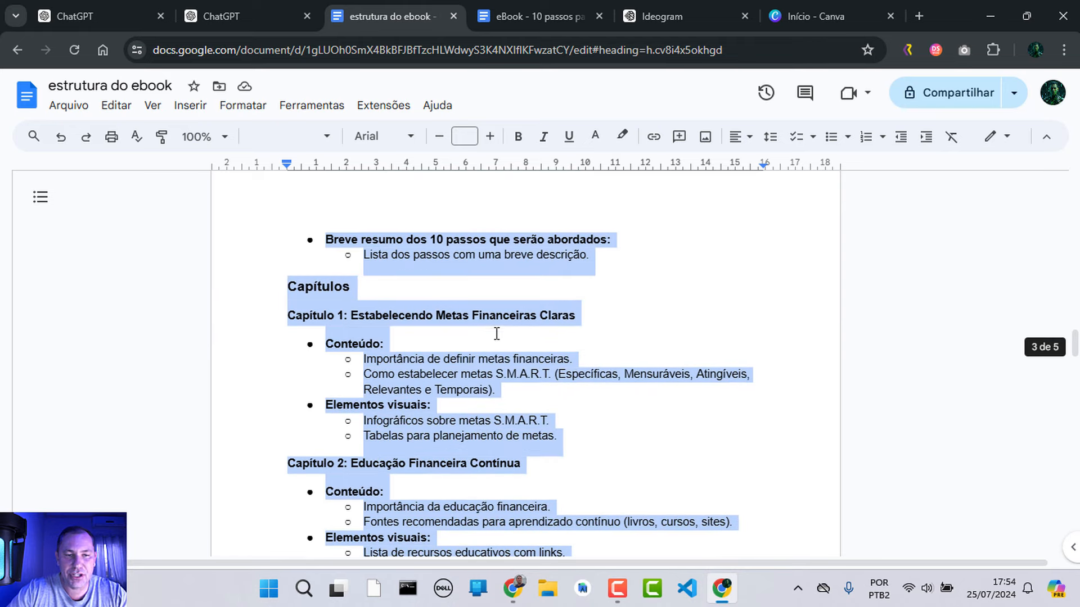
{"action": "scroll", "coordinate": [530, 342], "scroll_direction": "up", "scroll_amount": 3}
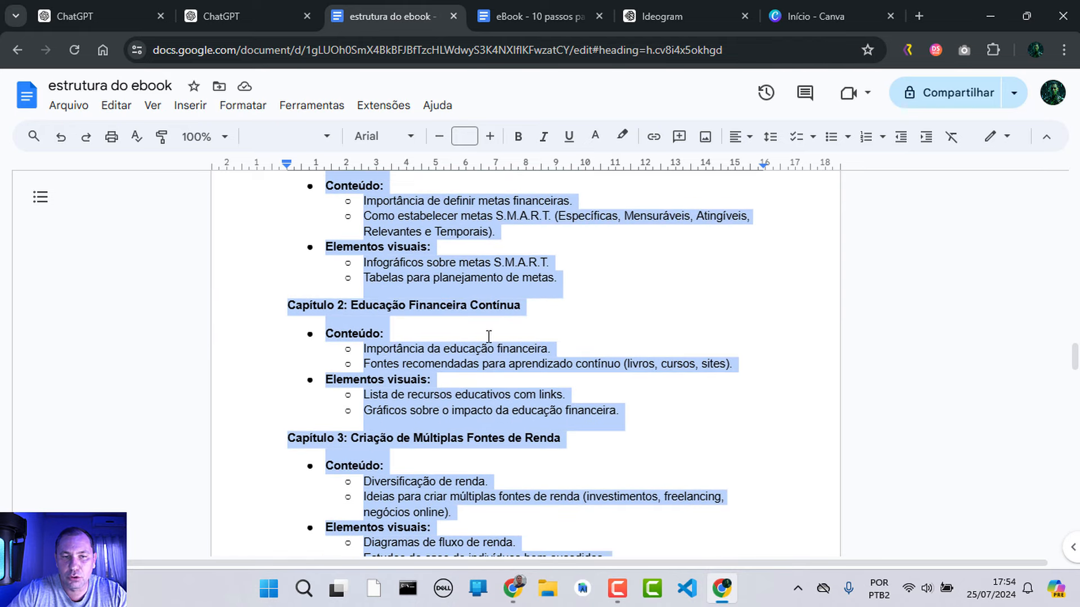
{"action": "left_click", "coordinate": [530, 304]}
{"action": "left_click_drag", "start_coordinate": [521, 305], "coordinate": [291, 310]}
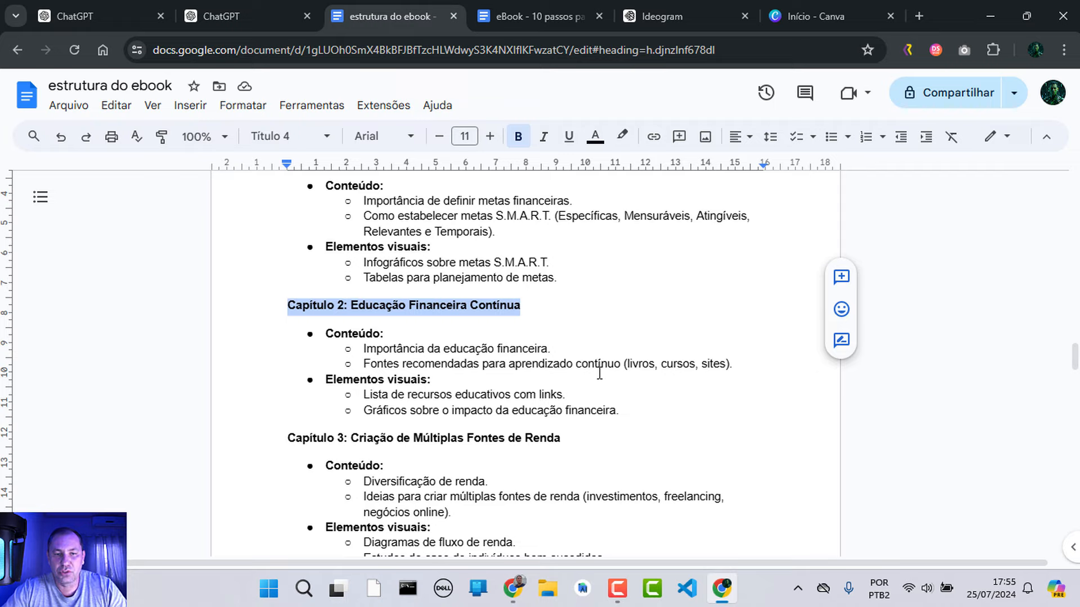
{"action": "scroll", "coordinate": [599, 373], "scroll_direction": "down", "scroll_amount": 20}
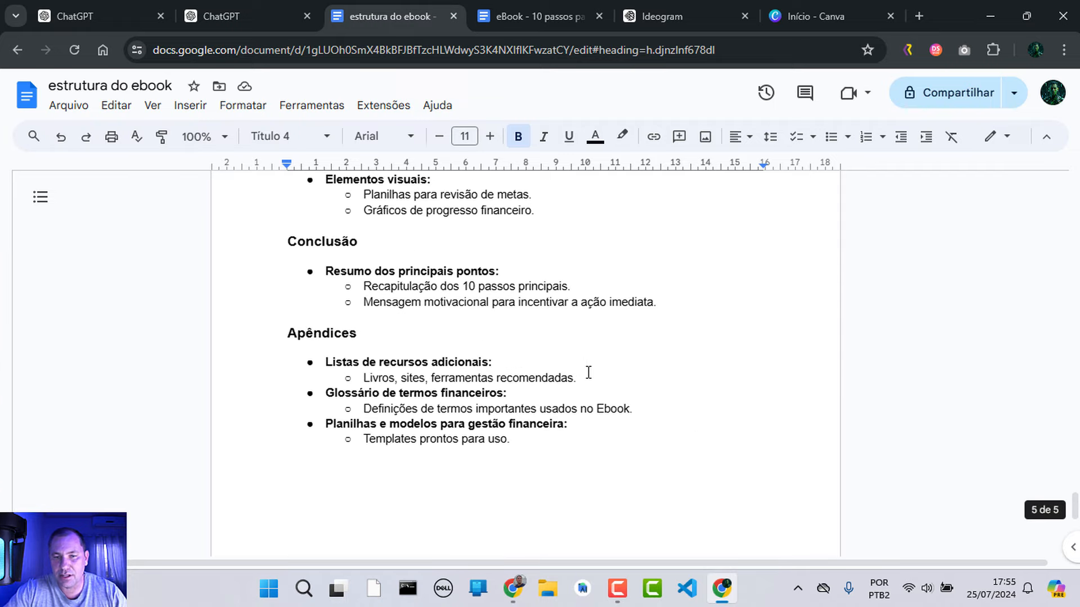
{"action": "scroll", "coordinate": [589, 373], "scroll_direction": "up", "scroll_amount": 20}
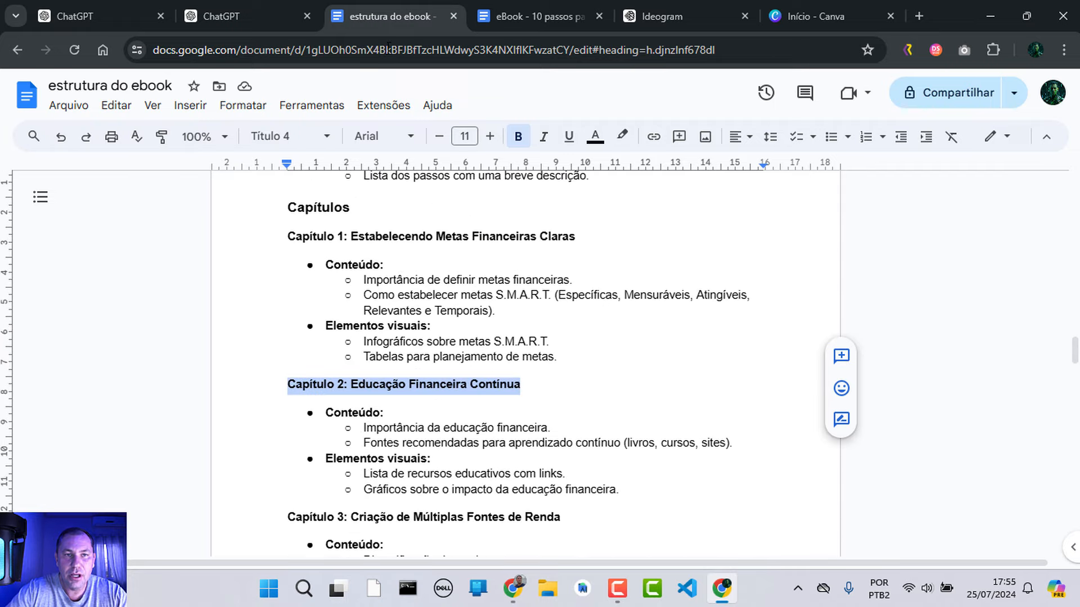
{"action": "key", "text": "ctrl+c"}
Paste the Capítulo 2 heading into ChatGPT and send it to generate that chapter
{"action": "left_click", "coordinate": [221, 15]}
{"action": "left_click", "coordinate": [372, 516]}
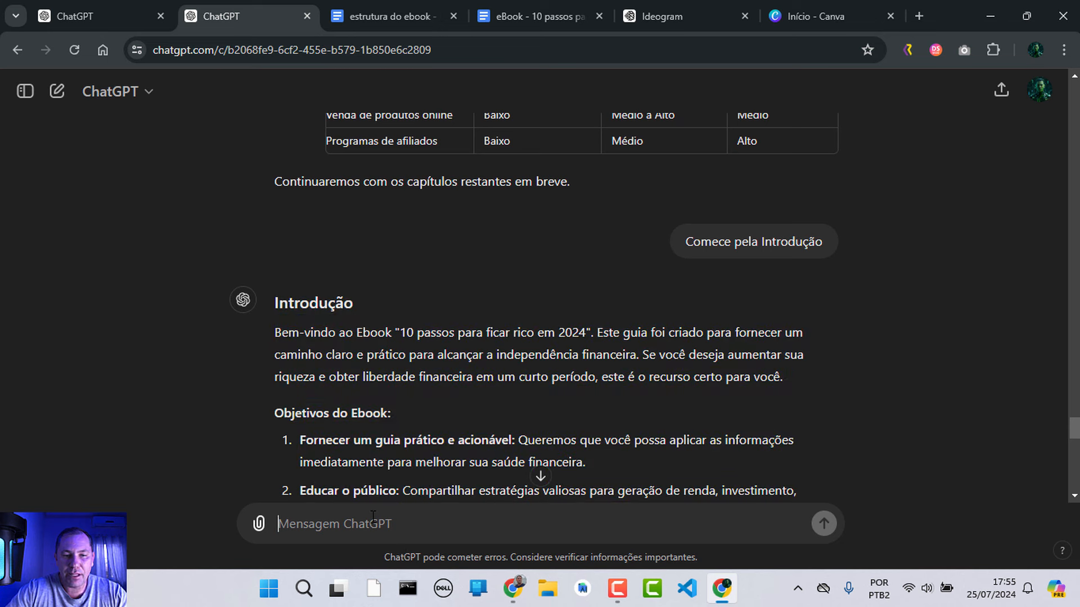
{"action": "key", "text": "ctrl+v"}
{"action": "key", "text": "Return"}
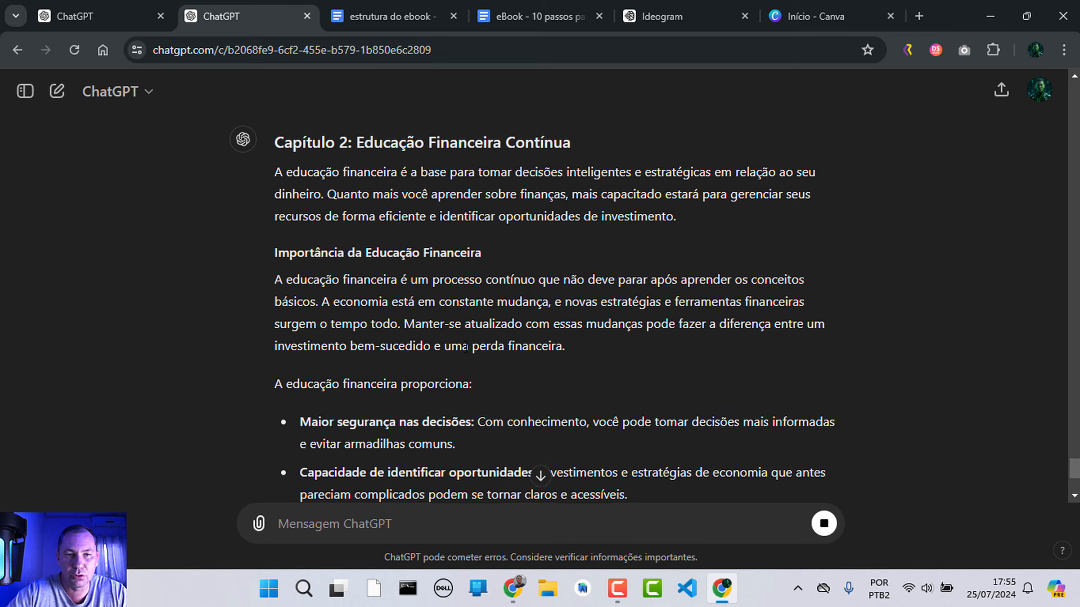
Copy the heading "Capítulo 1: Estabelecendo Metas Financeiras Claras" from the structure document
{"action": "scroll", "coordinate": [436, 358], "scroll_direction": "up", "scroll_amount": 15}
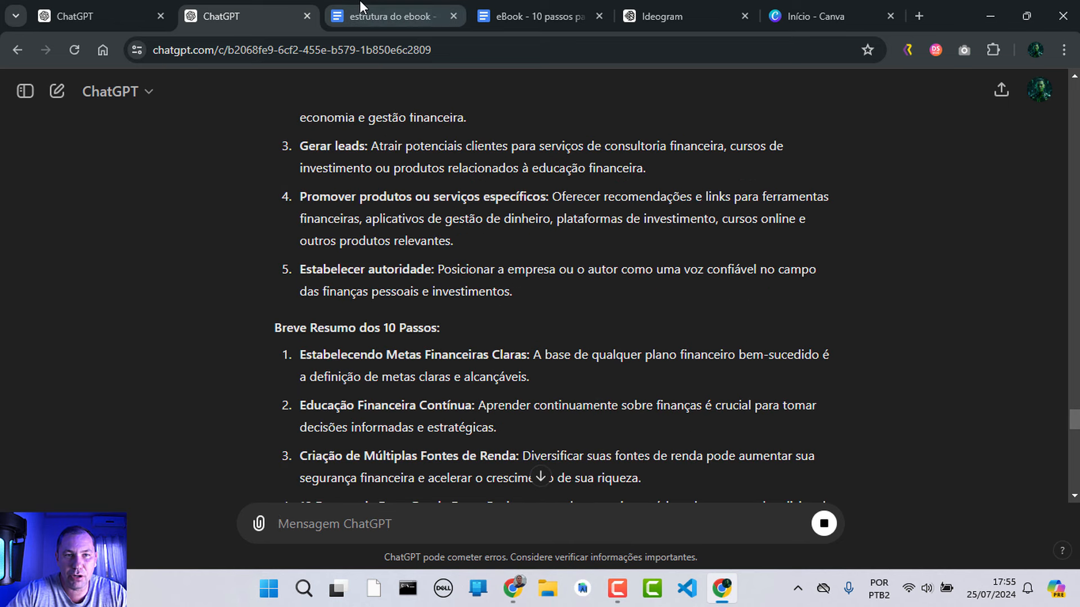
{"action": "left_click", "coordinate": [388, 16]}
{"action": "left_click", "coordinate": [598, 236]}
{"action": "left_click_drag", "start_coordinate": [574, 237], "coordinate": [266, 243]}
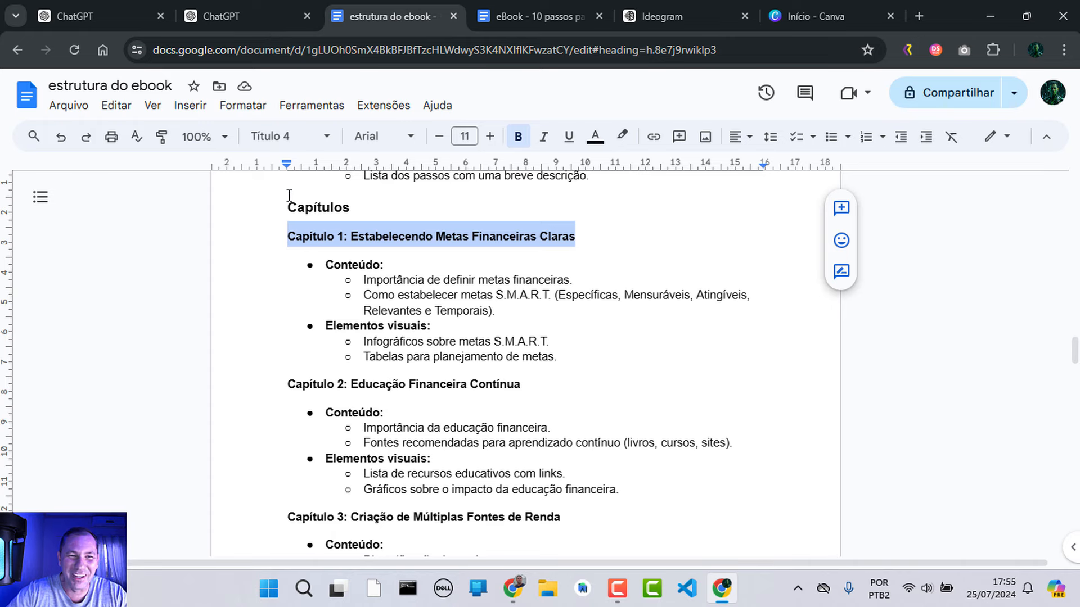
{"action": "left_click", "coordinate": [250, 16]}
Rate the conversation as helpful, then paste the Capítulo 1 heading into ChatGPT and send it
{"action": "scroll", "coordinate": [436, 431], "scroll_direction": "down", "scroll_amount": 8}
{"action": "scroll", "coordinate": [464, 458], "scroll_direction": "down", "scroll_amount": 15}
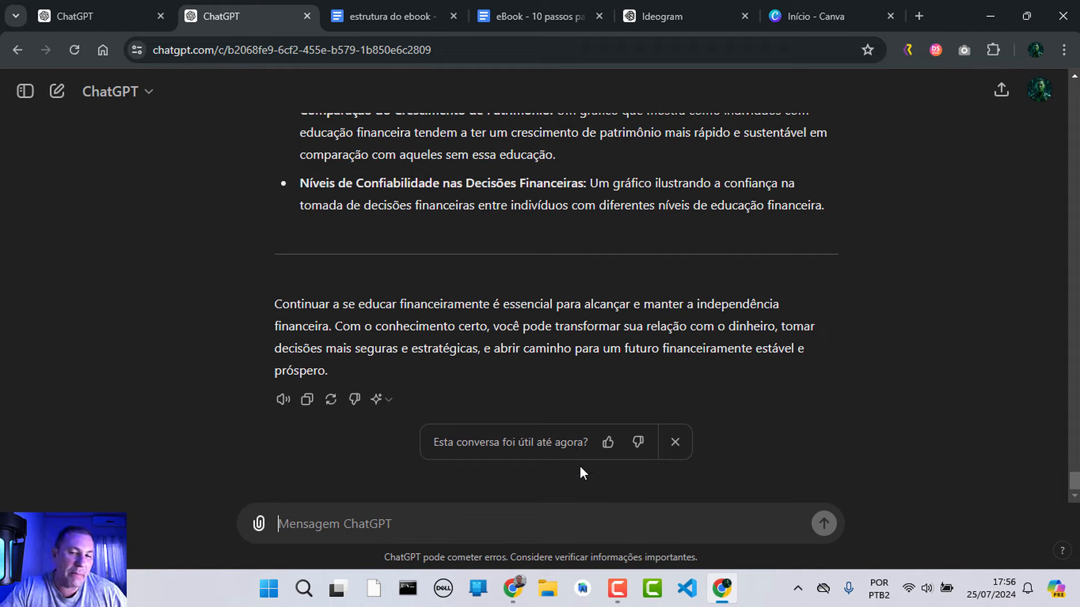
{"action": "left_click", "coordinate": [606, 446]}
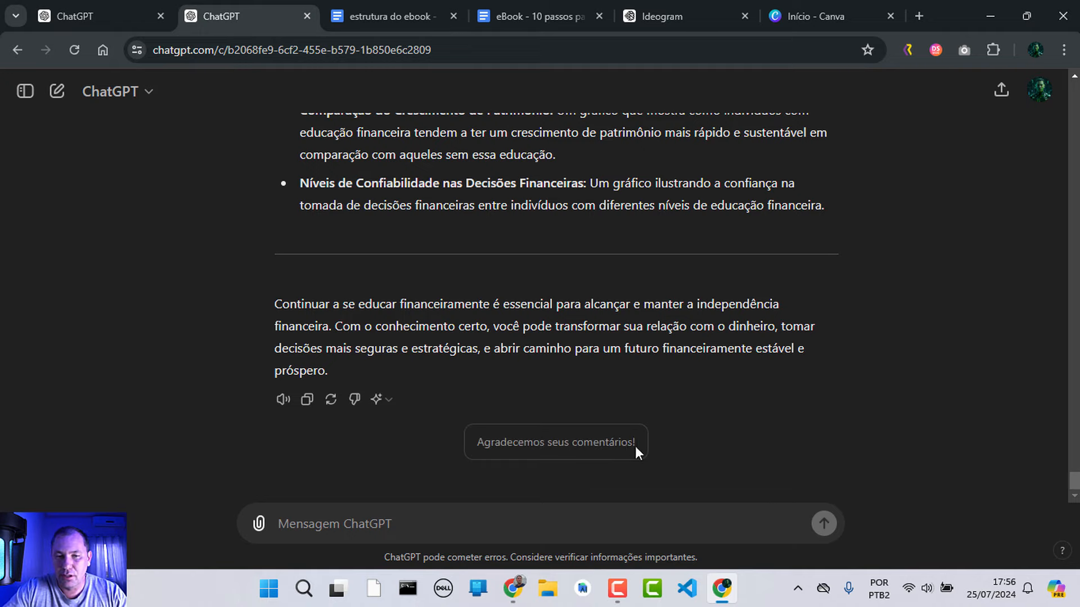
{"action": "key", "text": "ctrl+v"}
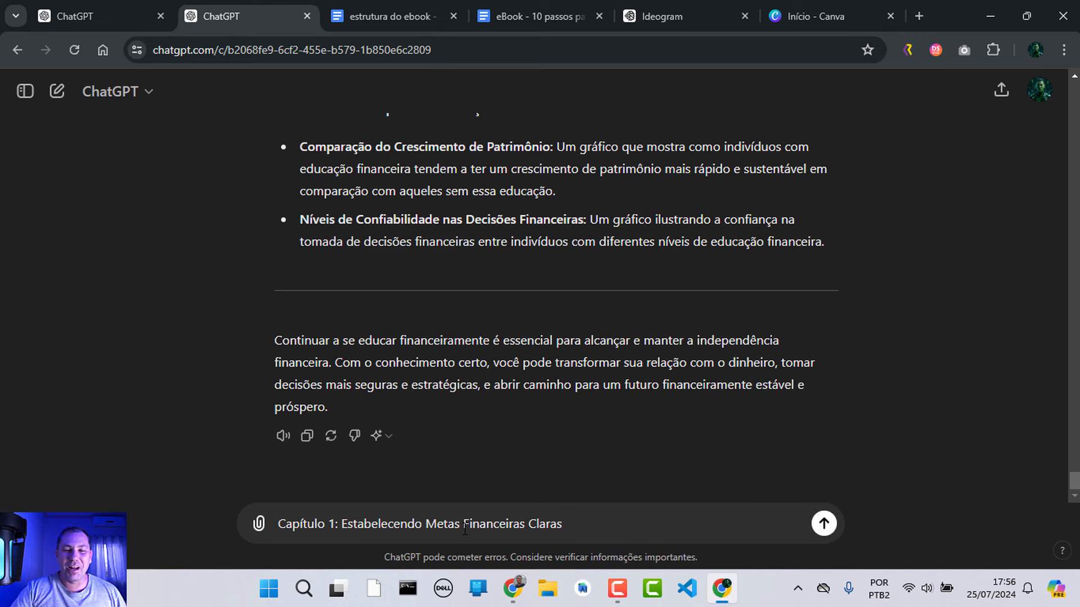
{"action": "key", "text": "Return"}
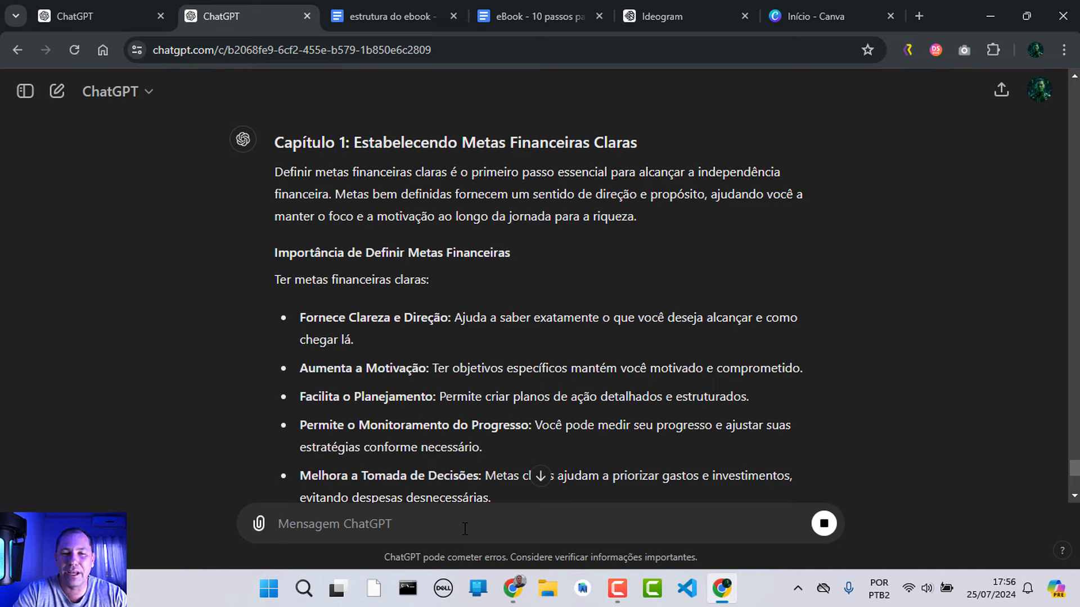
Read through the generated Capítulo 1 content on S.M.A.R.T. goals and its visual elements
{"action": "scroll", "coordinate": [632, 336], "scroll_direction": "down", "scroll_amount": 5}
{"action": "scroll", "coordinate": [632, 336], "scroll_direction": "down", "scroll_amount": 2}
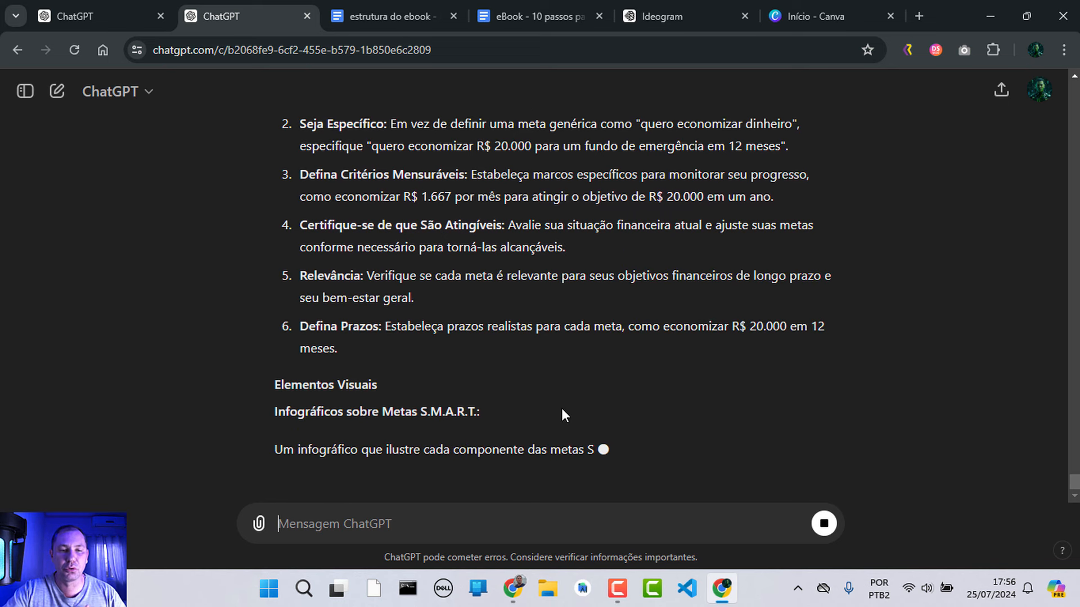
{"action": "scroll", "coordinate": [561, 408], "scroll_direction": "up", "scroll_amount": 5}
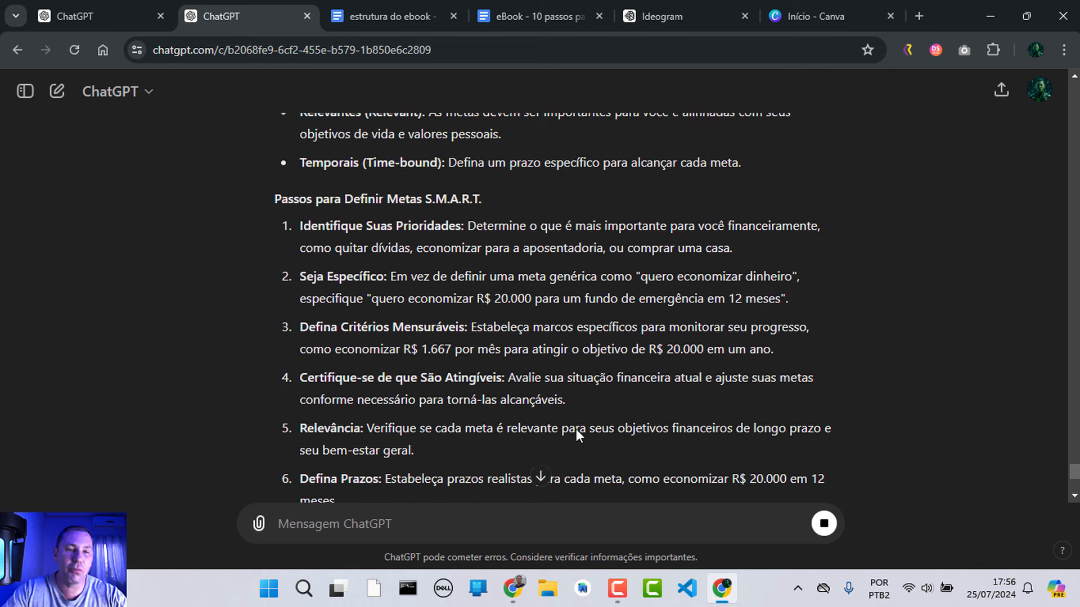
{"action": "scroll", "coordinate": [574, 427], "scroll_direction": "down", "scroll_amount": 4}
{"action": "scroll", "coordinate": [574, 427], "scroll_direction": "down", "scroll_amount": 5}
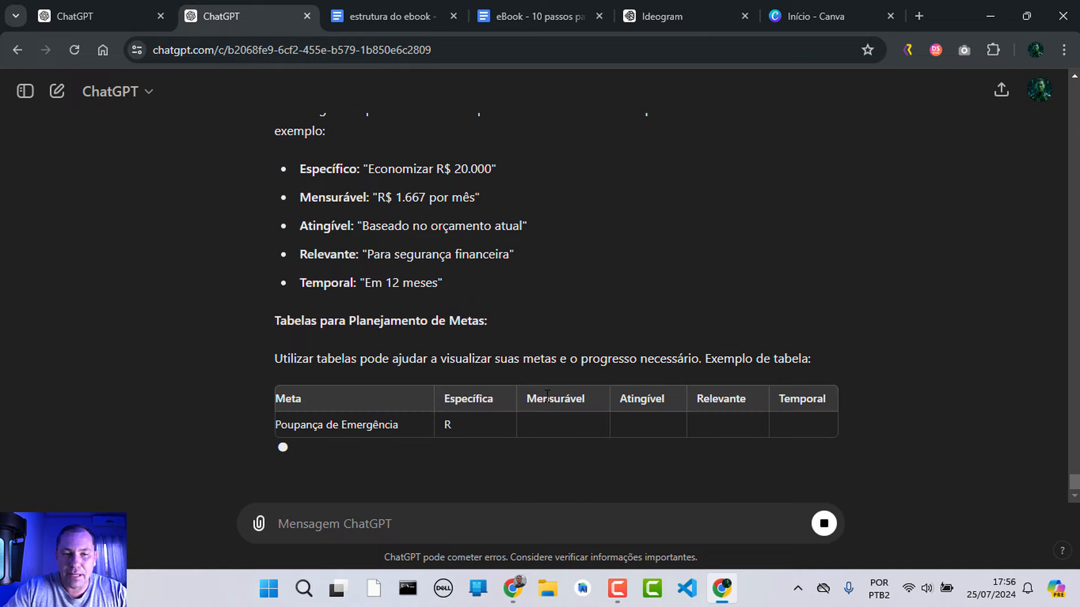
{"action": "scroll", "coordinate": [505, 335], "scroll_direction": "up", "scroll_amount": 15}
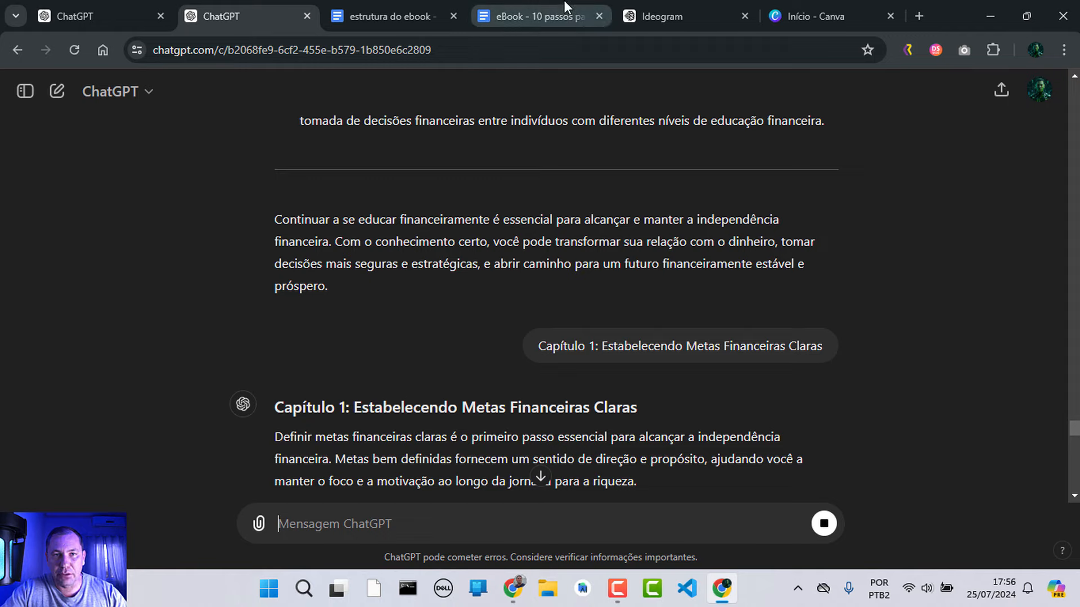
{"action": "left_click", "coordinate": [564, 4]}
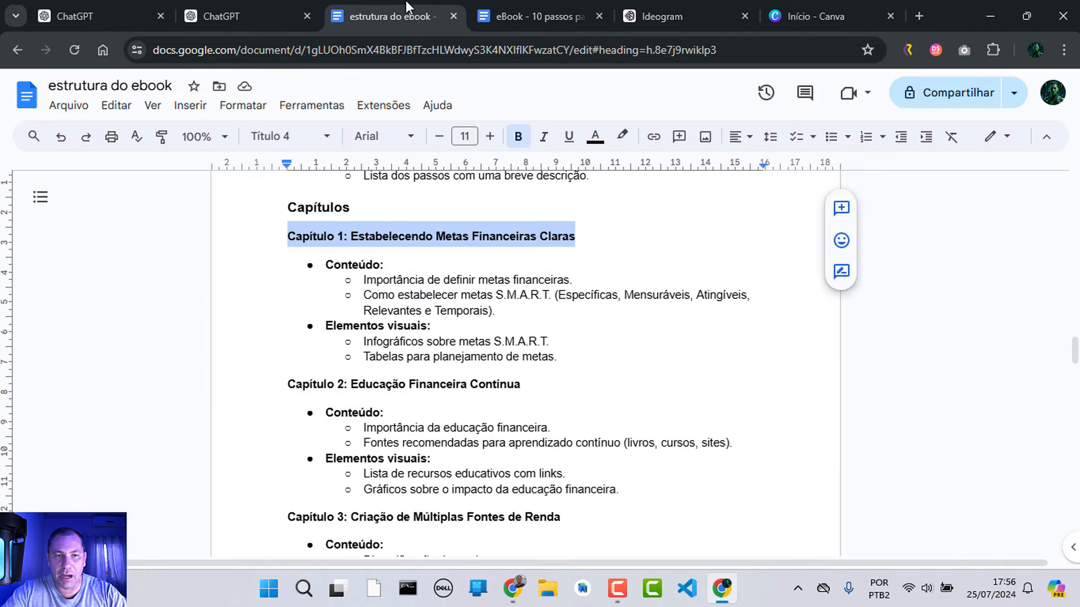
{"action": "left_click", "coordinate": [410, 12]}
{"action": "left_click", "coordinate": [270, 7]}
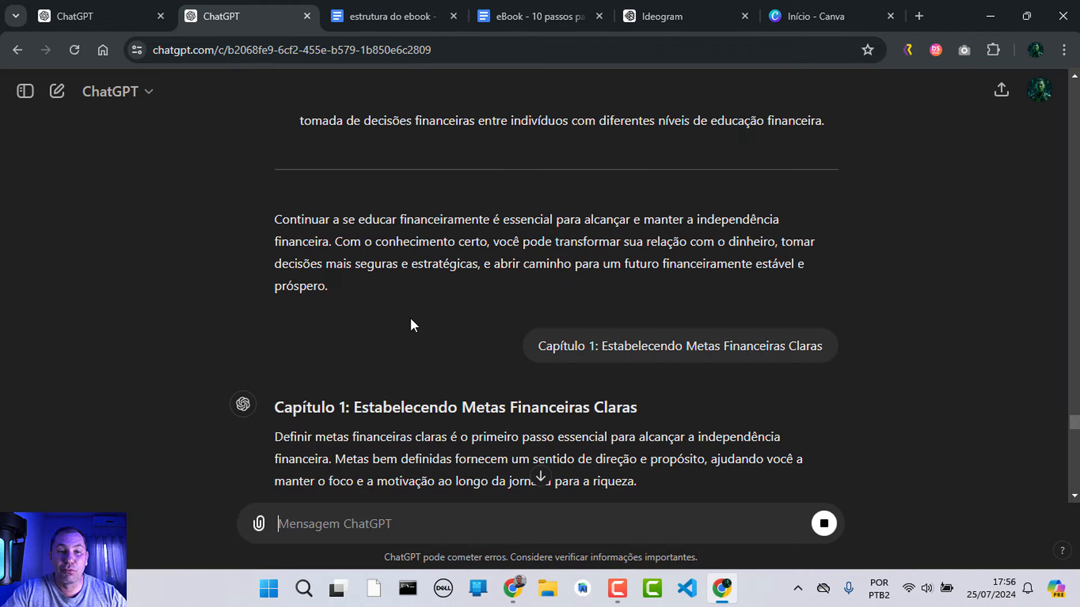
{"action": "scroll", "coordinate": [417, 327], "scroll_direction": "up", "scroll_amount": 17}
{"action": "scroll", "coordinate": [431, 356], "scroll_direction": "up", "scroll_amount": 10}
{"action": "scroll", "coordinate": [430, 356], "scroll_direction": "down", "scroll_amount": 7}
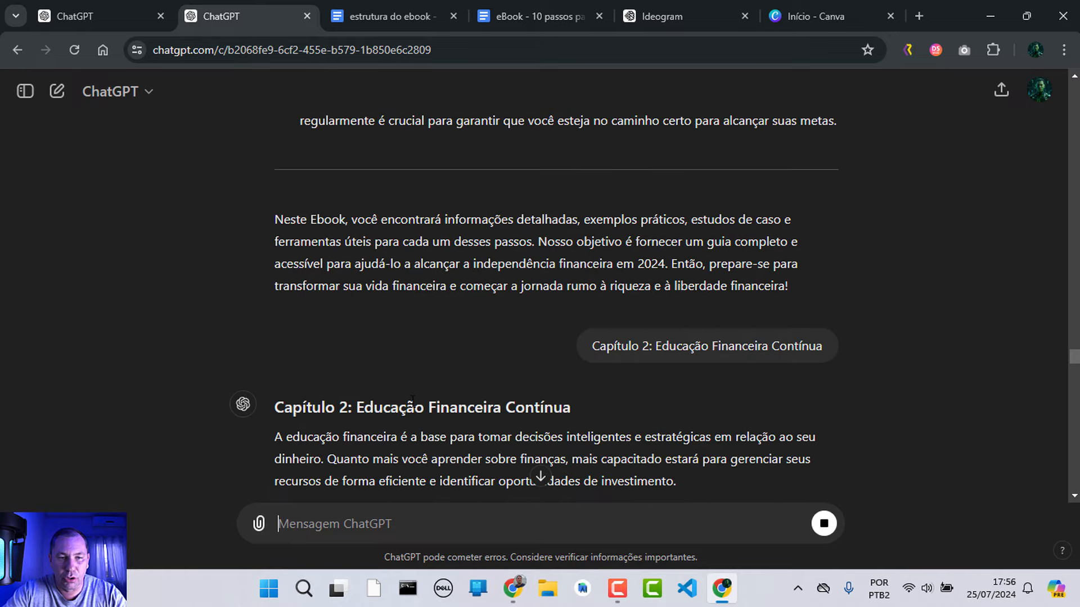
Scroll through the compiled eBook document to review the pasted investment chapter content
{"action": "left_click", "coordinate": [532, 11]}
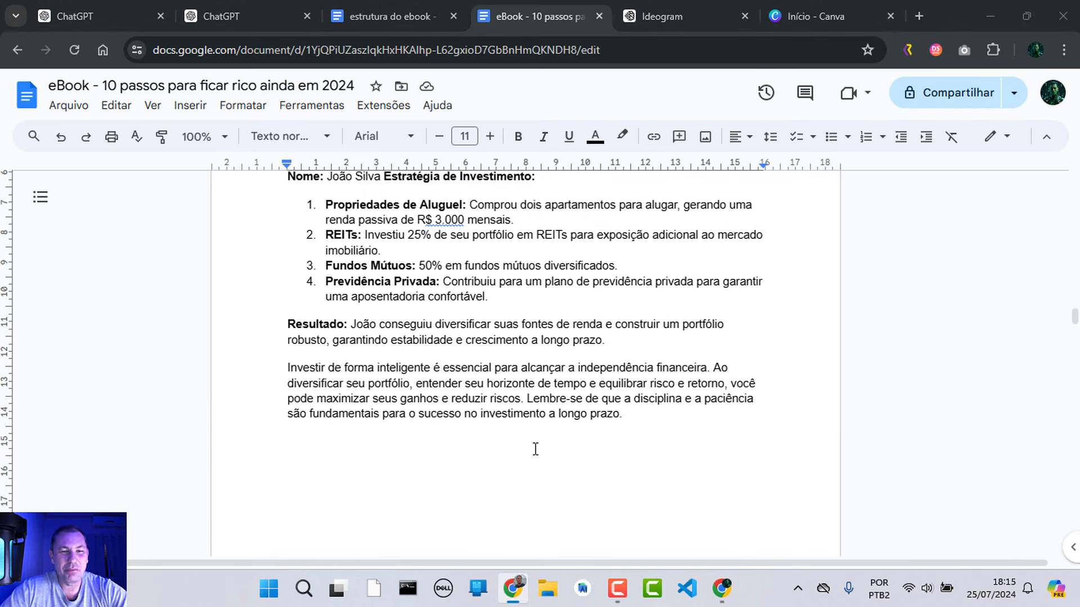
{"action": "double_click", "coordinate": [633, 431]}
{"action": "left_click", "coordinate": [633, 430]}
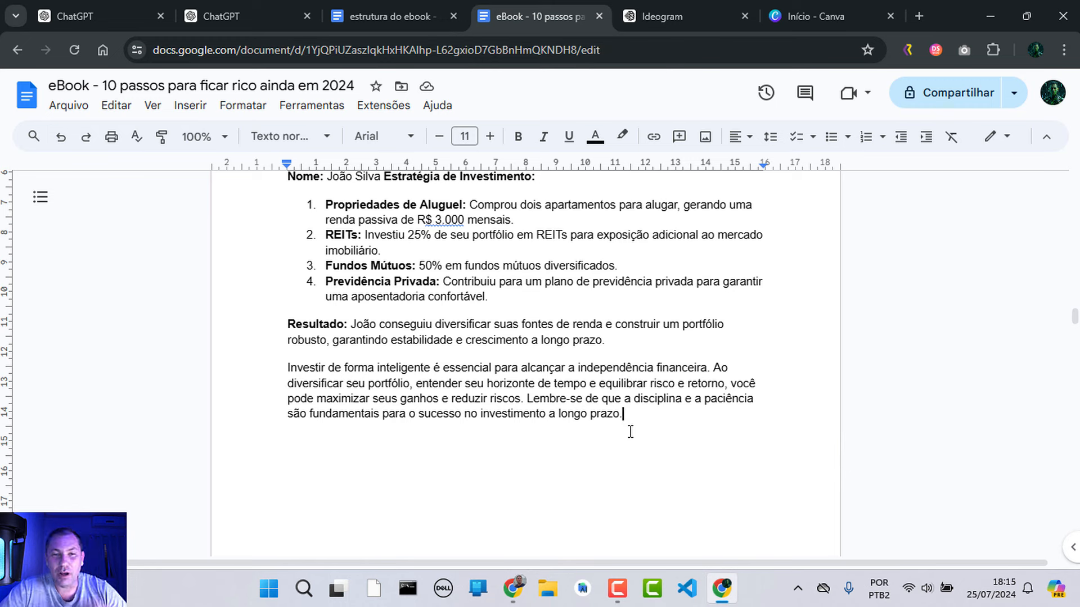
{"action": "scroll", "coordinate": [571, 425], "scroll_direction": "up", "scroll_amount": 4}
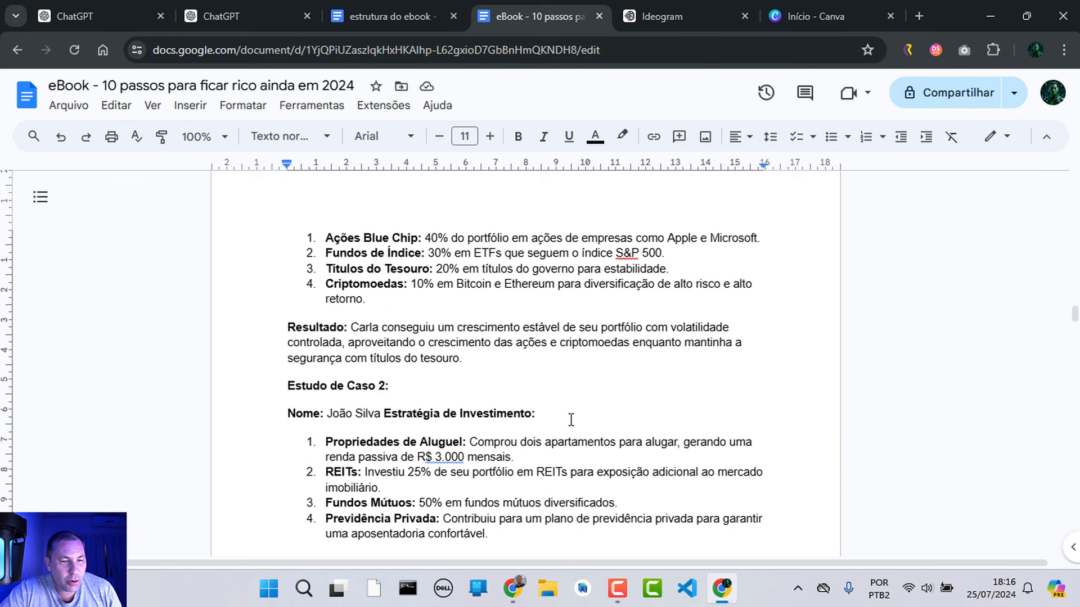
{"action": "scroll", "coordinate": [580, 427], "scroll_direction": "down", "scroll_amount": 7}
{"action": "scroll", "coordinate": [688, 400], "scroll_direction": "up", "scroll_amount": 3}
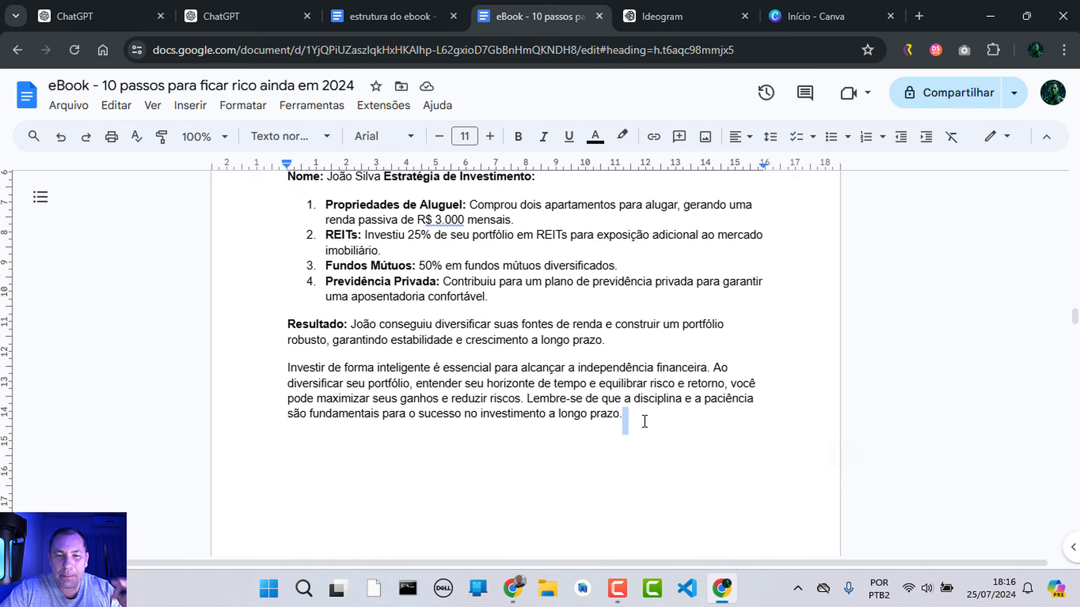
{"action": "left_click_drag", "start_coordinate": [642, 422], "coordinate": [433, 386]}
{"action": "left_click", "coordinate": [652, 408]}
{"action": "scroll", "coordinate": [680, 419], "scroll_direction": "up", "scroll_amount": 4}
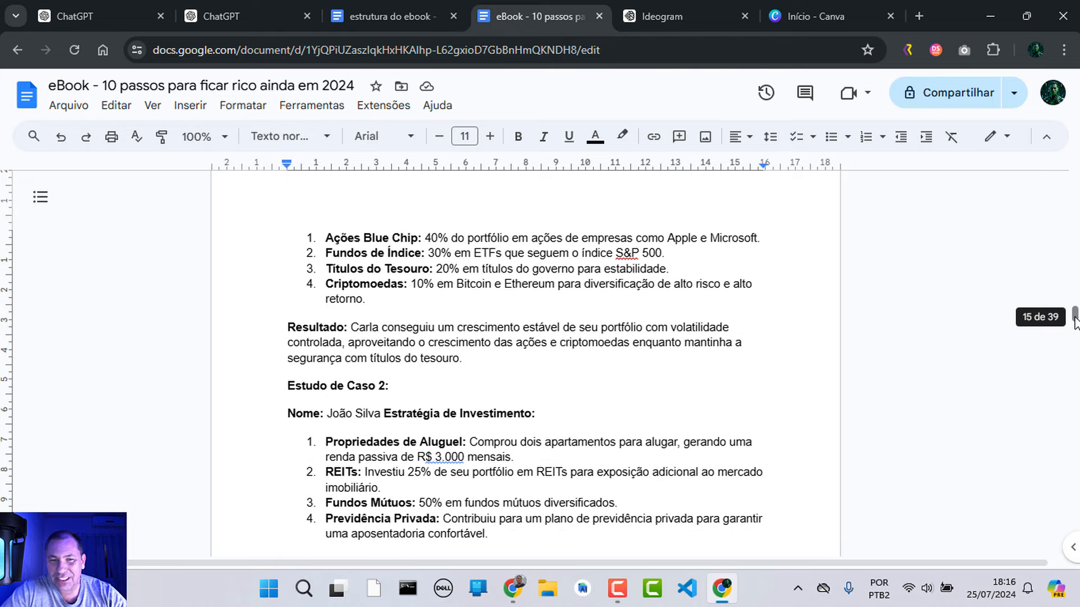
{"action": "scroll", "coordinate": [529, 390], "scroll_direction": "down", "scroll_amount": 7}
{"action": "scroll", "coordinate": [529, 390], "scroll_direction": "down", "scroll_amount": 10}
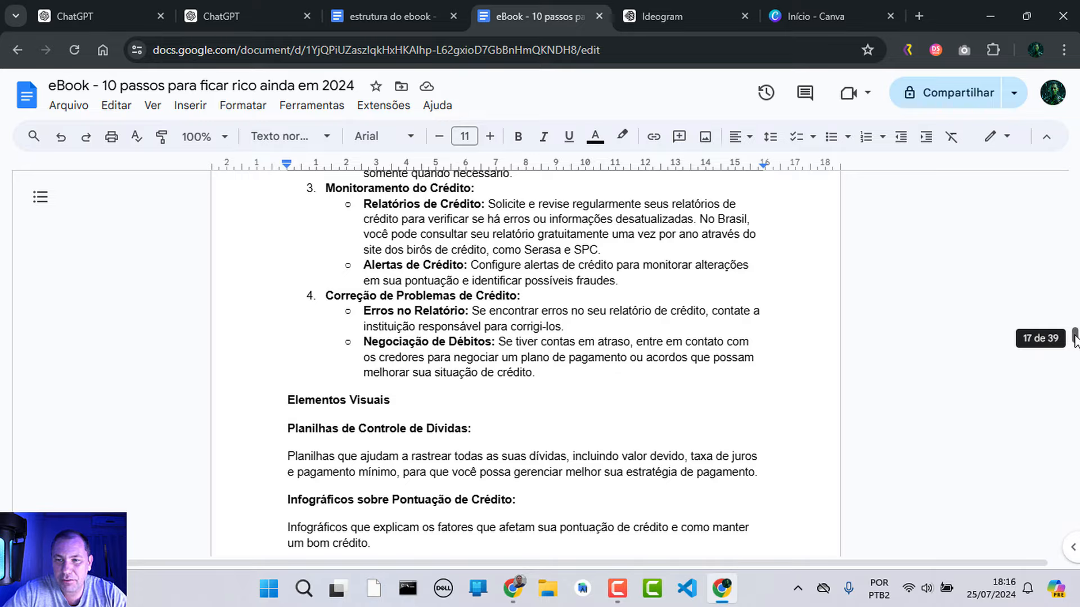
Jump to the end of the eBook document and scroll back through the appendices and conclusion
{"action": "left_click_drag", "start_coordinate": [1073, 337], "coordinate": [1061, 551]}
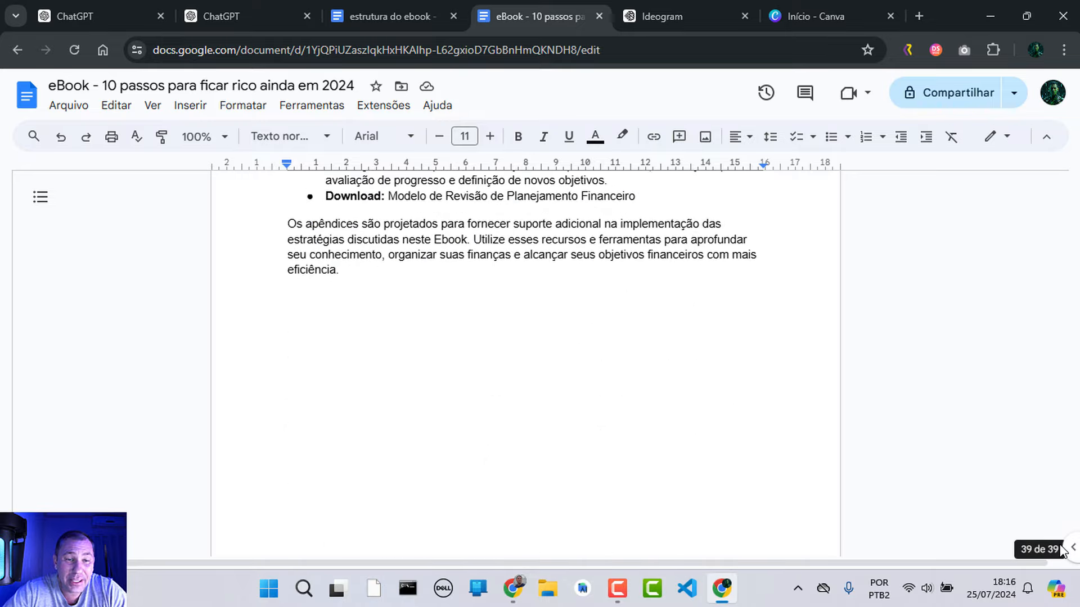
{"action": "scroll", "coordinate": [622, 405], "scroll_direction": "up", "scroll_amount": 15}
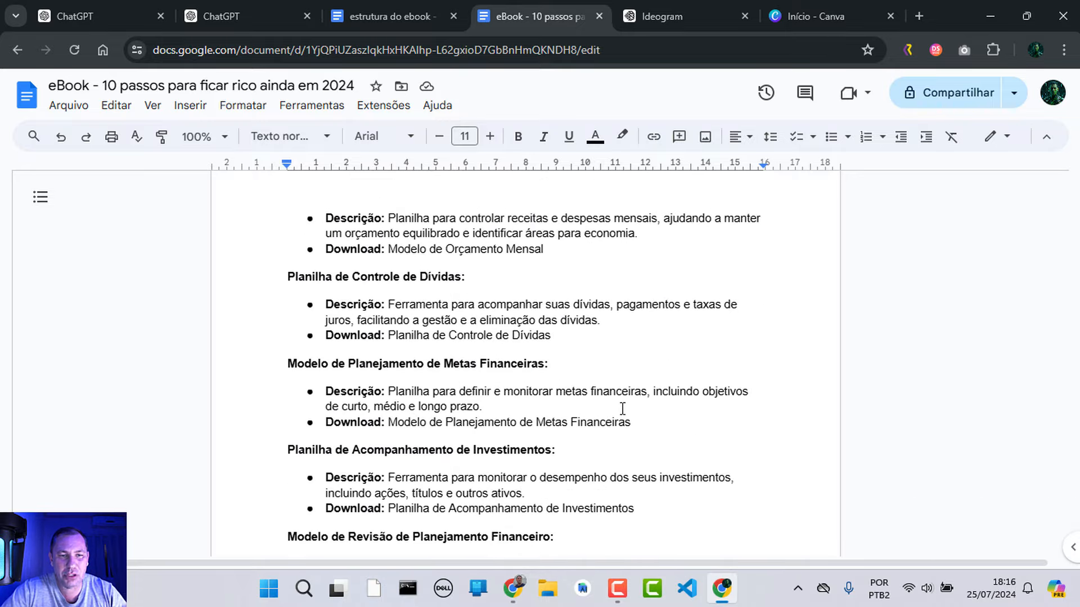
{"action": "scroll", "coordinate": [618, 409], "scroll_direction": "up", "scroll_amount": 10}
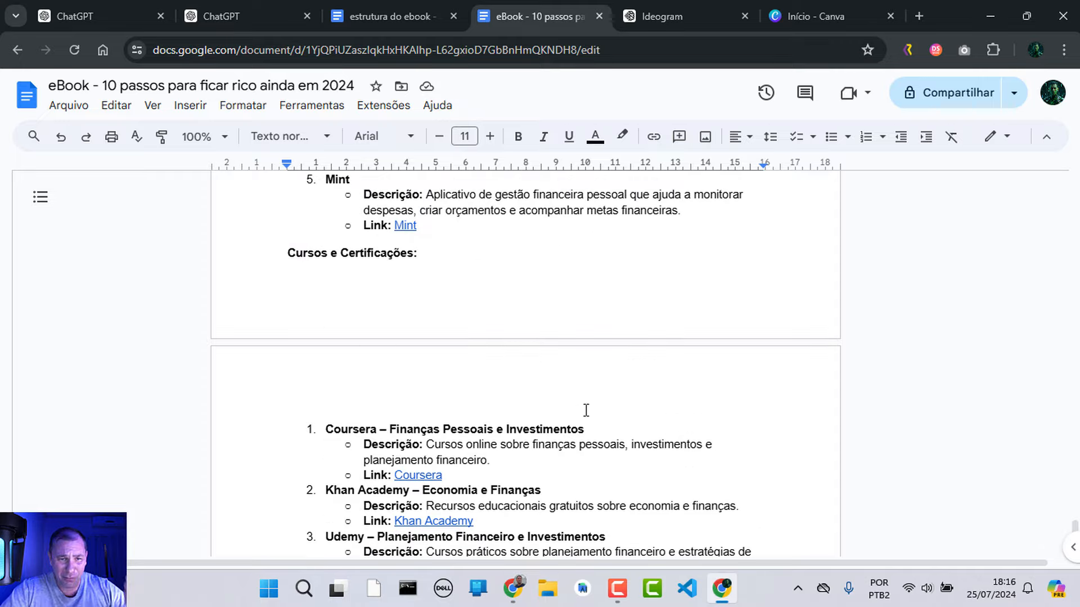
{"action": "scroll", "coordinate": [577, 411], "scroll_direction": "up", "scroll_amount": 15}
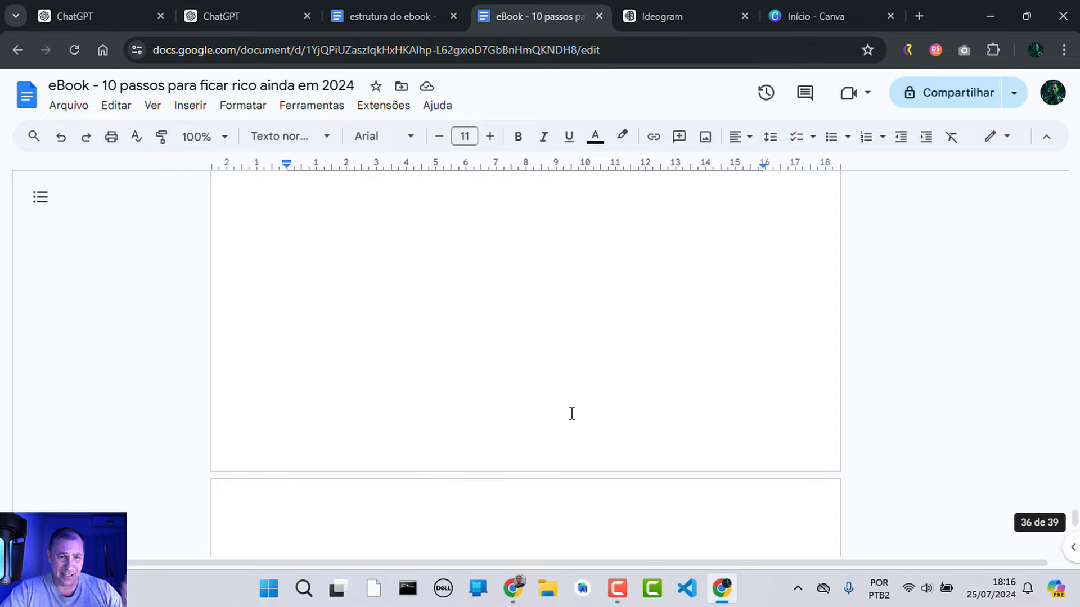
{"action": "scroll", "coordinate": [571, 414], "scroll_direction": "up", "scroll_amount": 15}
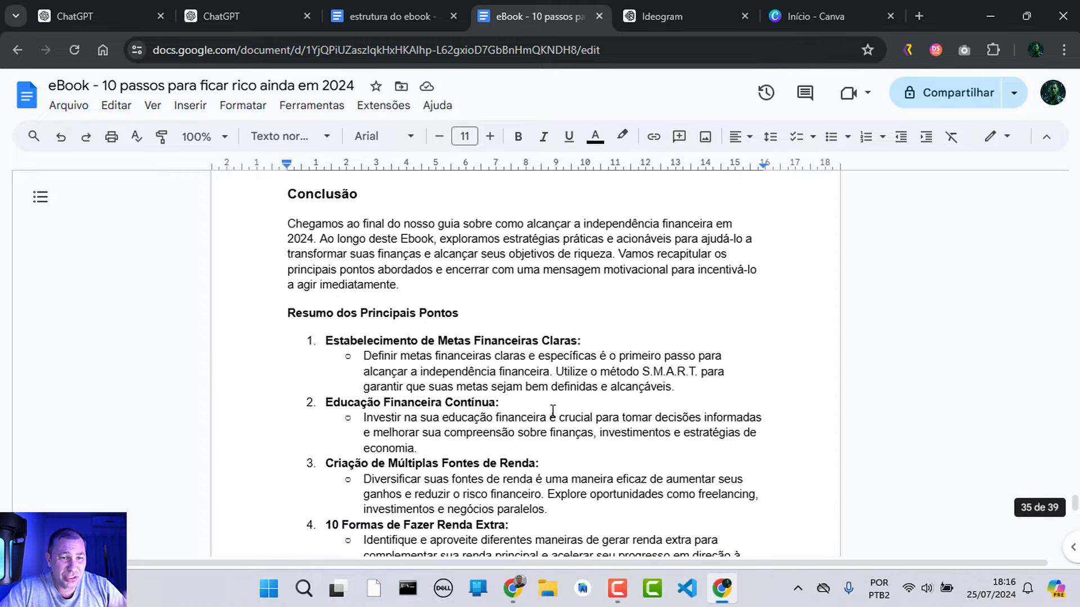
{"action": "scroll", "coordinate": [552, 411], "scroll_direction": "up", "scroll_amount": 15}
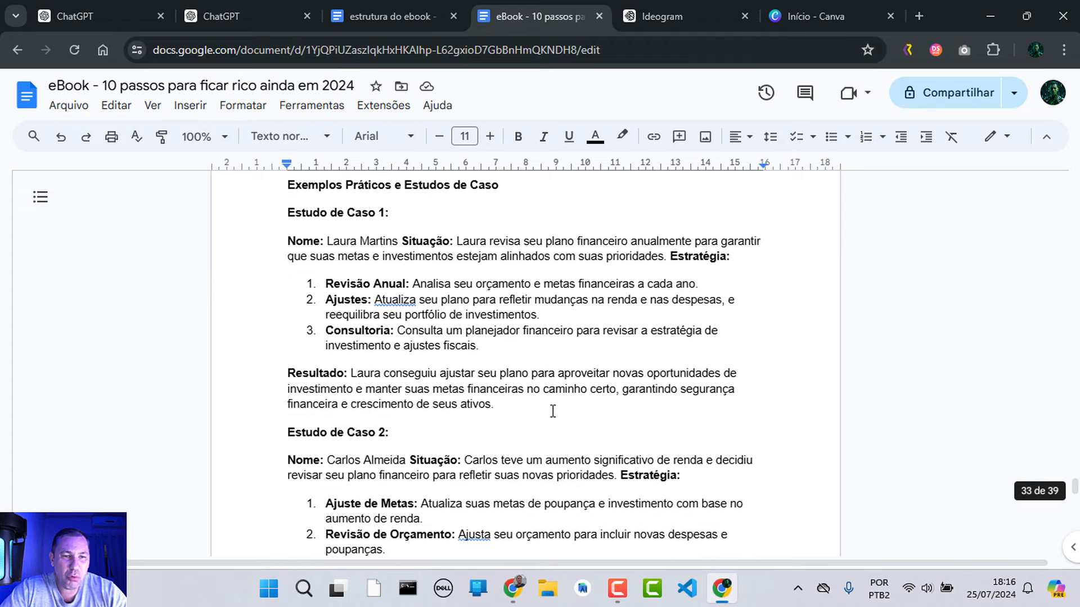
{"action": "scroll", "coordinate": [553, 412], "scroll_direction": "up", "scroll_amount": 4}
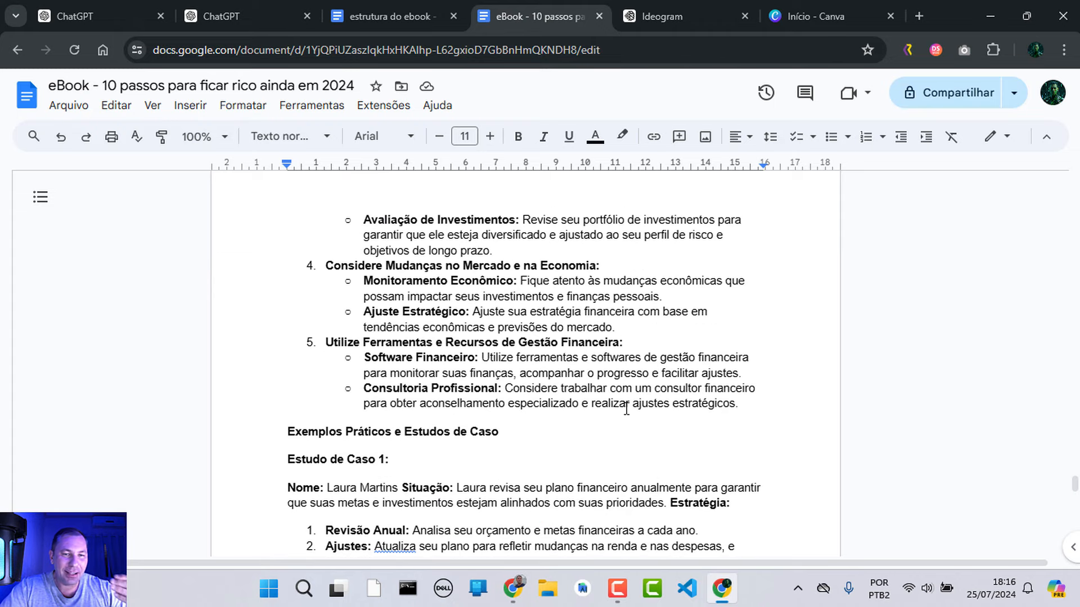
{"action": "scroll", "coordinate": [618, 427], "scroll_direction": "up", "scroll_amount": 3}
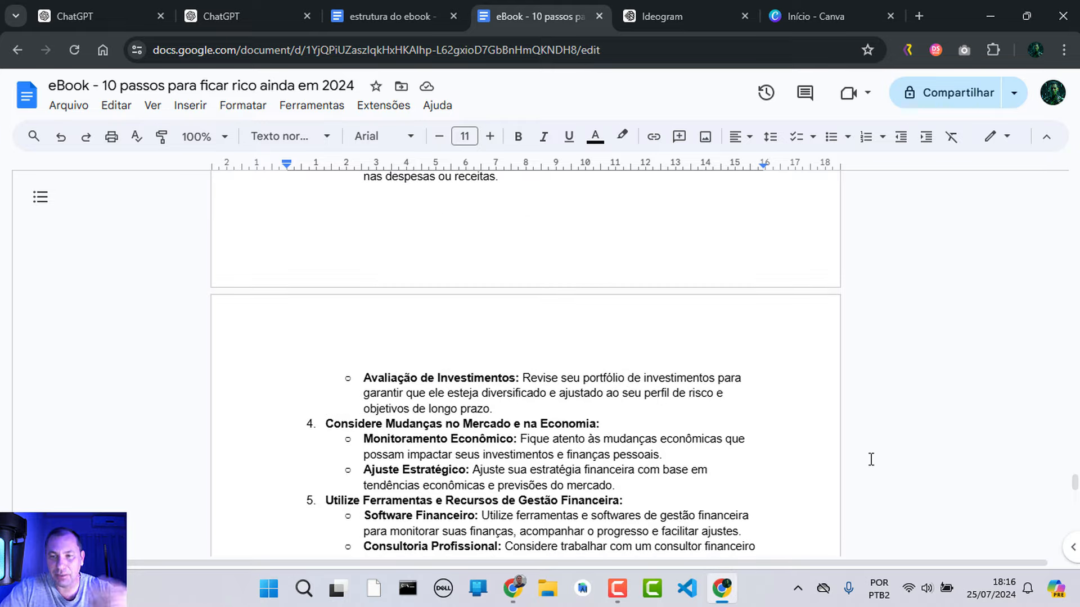
Scroll back up through the investment chapter to the Capítulo 5 heading in the eBook document
{"action": "left_click_drag", "start_coordinate": [1075, 485], "coordinate": [1075, 319]}
{"action": "scroll", "coordinate": [627, 366], "scroll_direction": "up", "scroll_amount": 15}
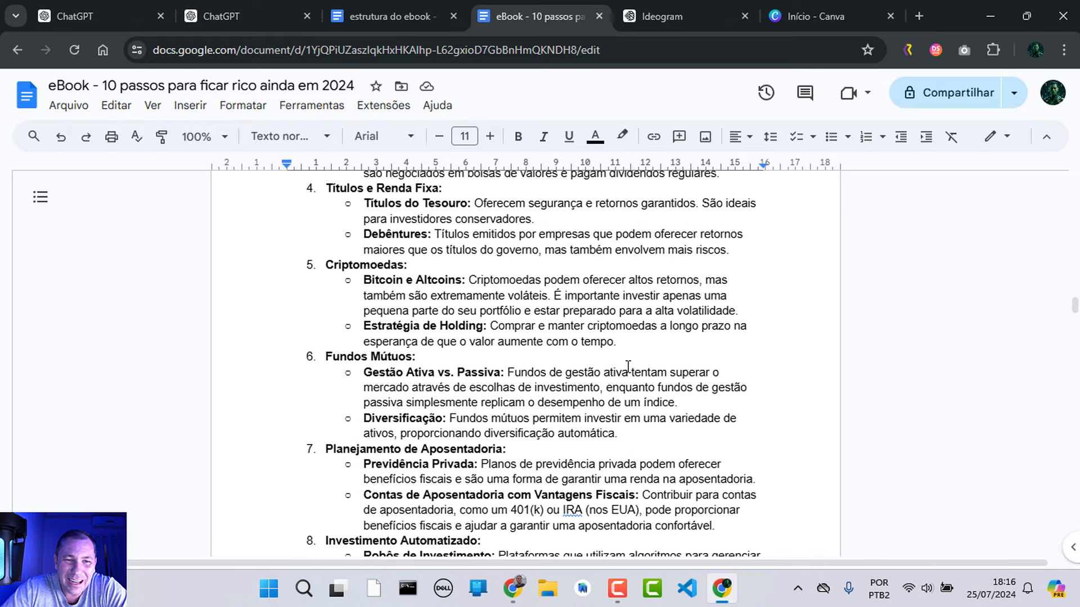
{"action": "scroll", "coordinate": [529, 359], "scroll_direction": "up", "scroll_amount": 12}
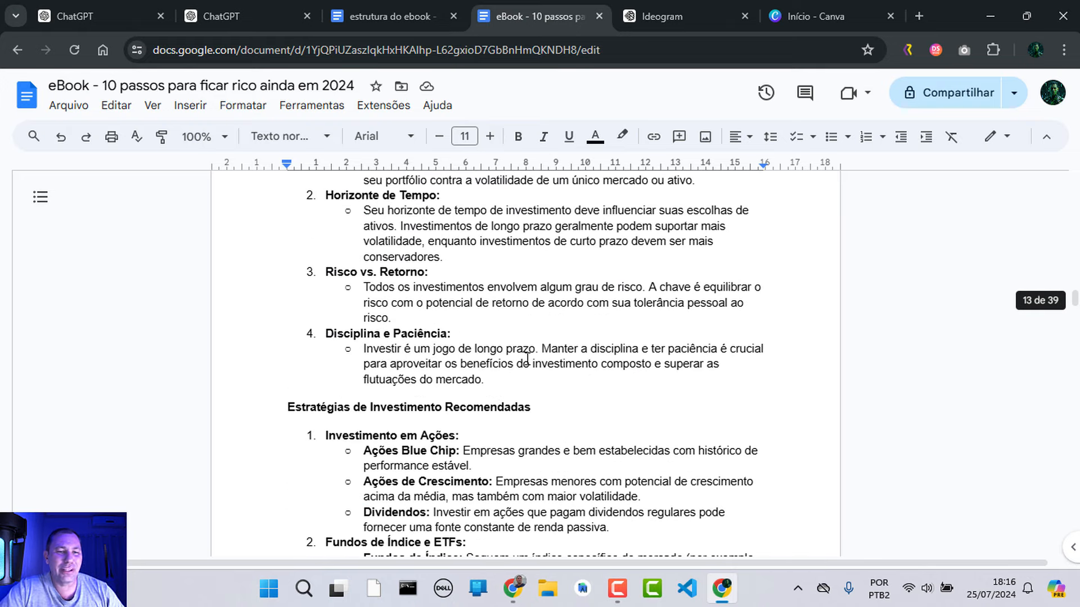
{"action": "scroll", "coordinate": [527, 358], "scroll_direction": "up", "scroll_amount": 5}
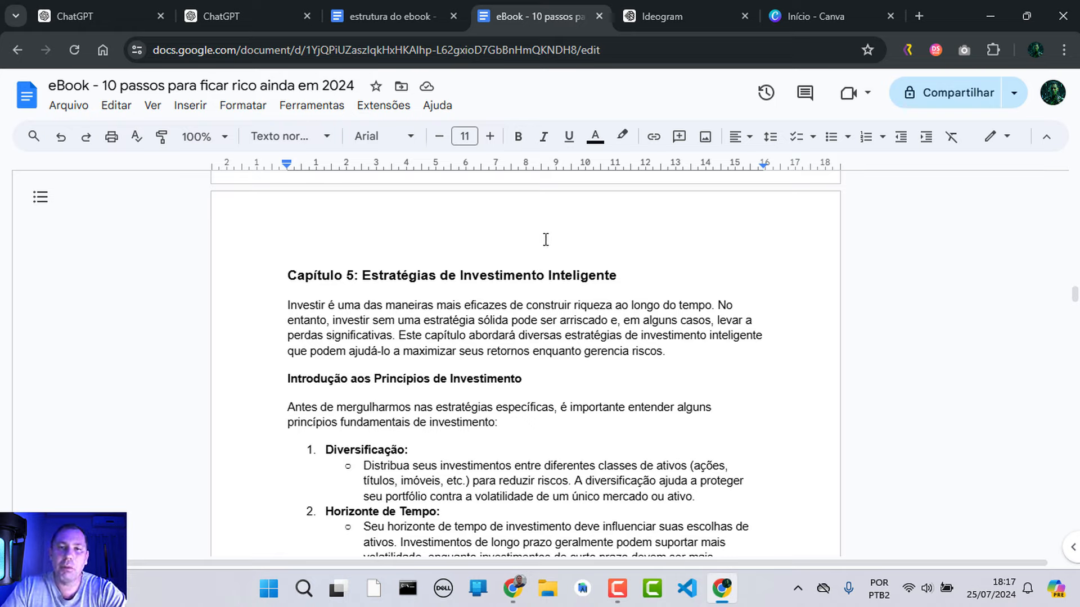
Switch to Ideogram, reload its login page and sign in with Google
{"action": "left_click", "coordinate": [670, 24]}
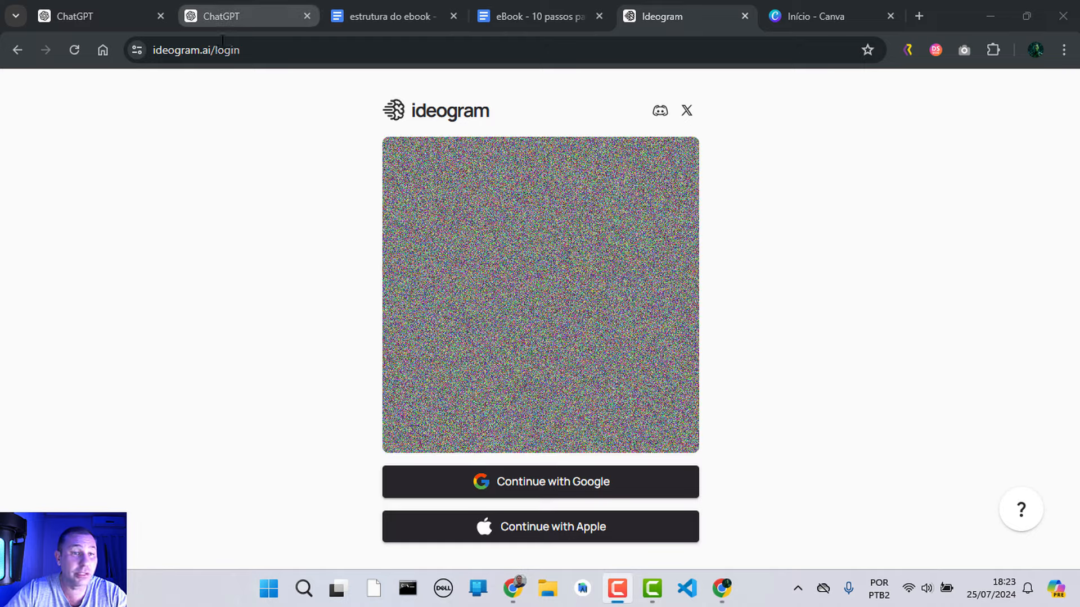
{"action": "left_click", "coordinate": [304, 50]}
{"action": "key", "text": "BackSpace"}
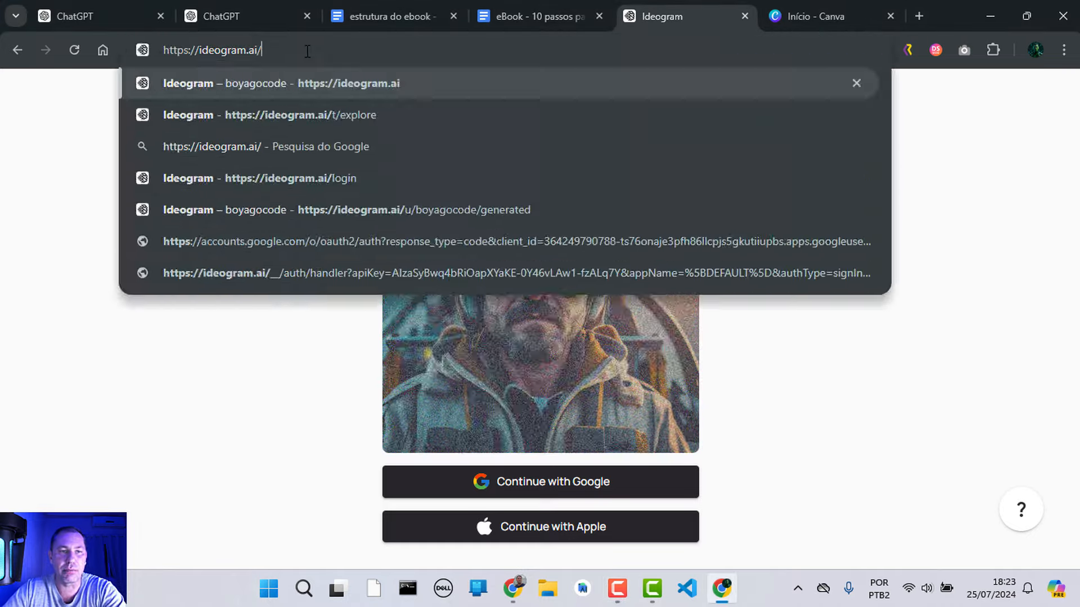
{"action": "key", "text": "Return"}
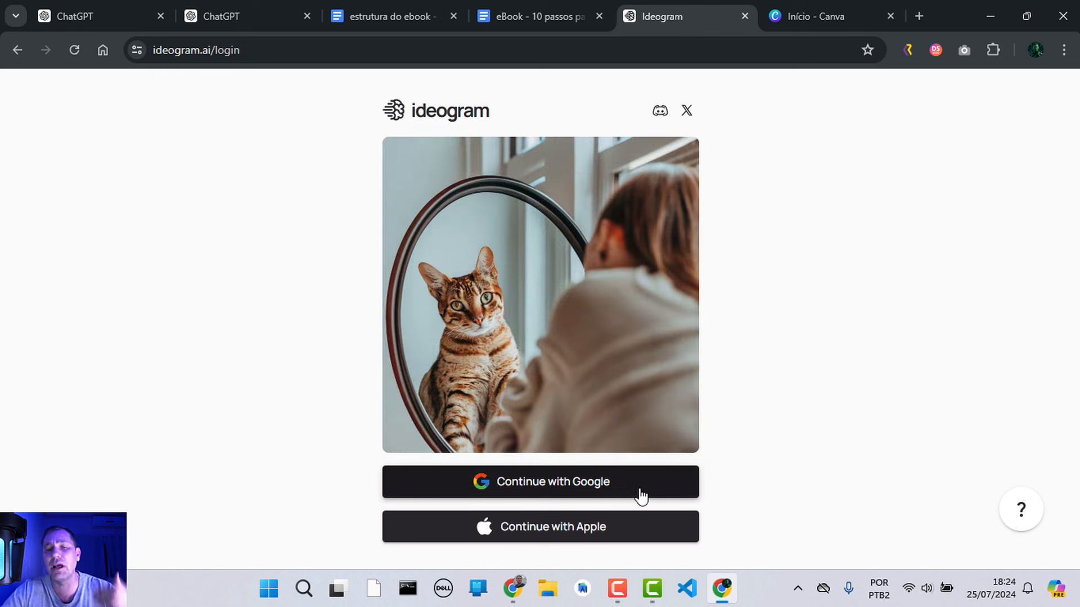
{"action": "left_click", "coordinate": [548, 485]}
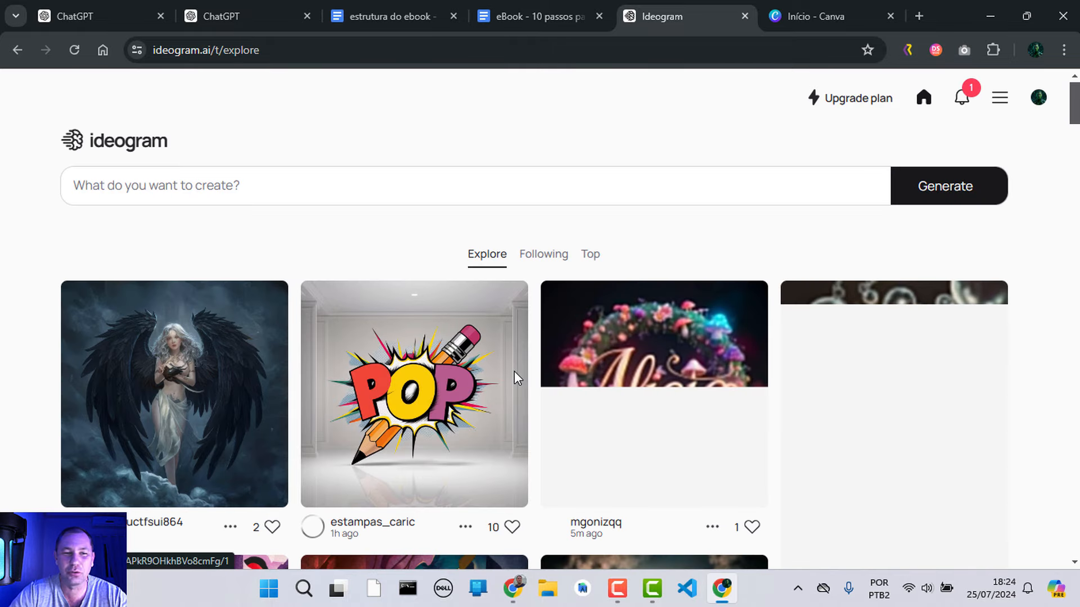
Enter the prompt: crie uma capa de ebook que tenha o tema "10 PASSOS PARA FICAR RICO"
{"action": "left_click", "coordinate": [248, 187]}
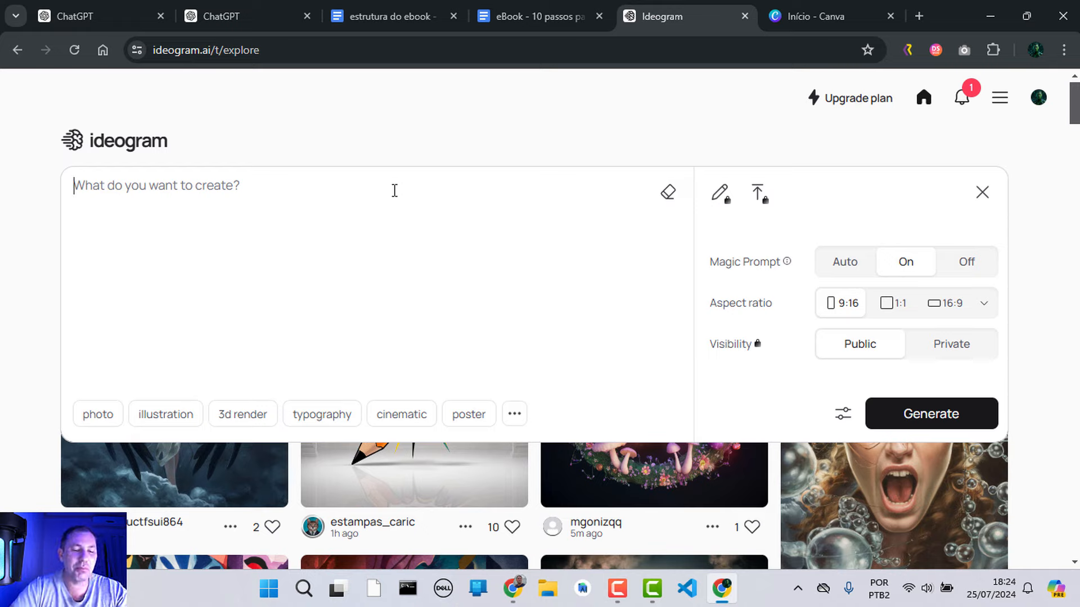
{"action": "type", "text": "crie m"}
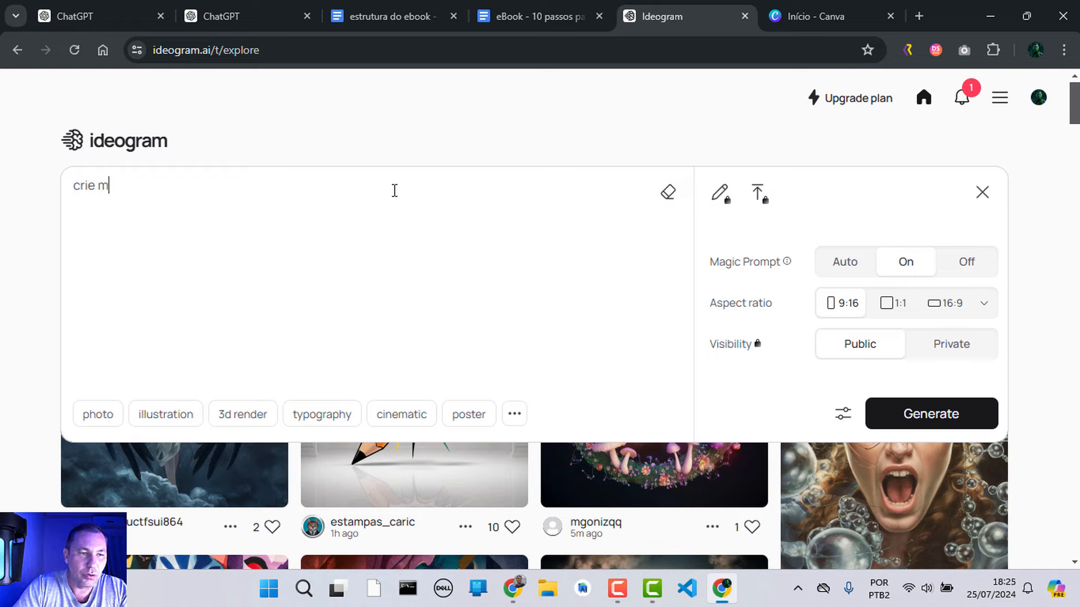
{"action": "key", "text": "BackSpace"}
{"action": "type", "text": "uma"}
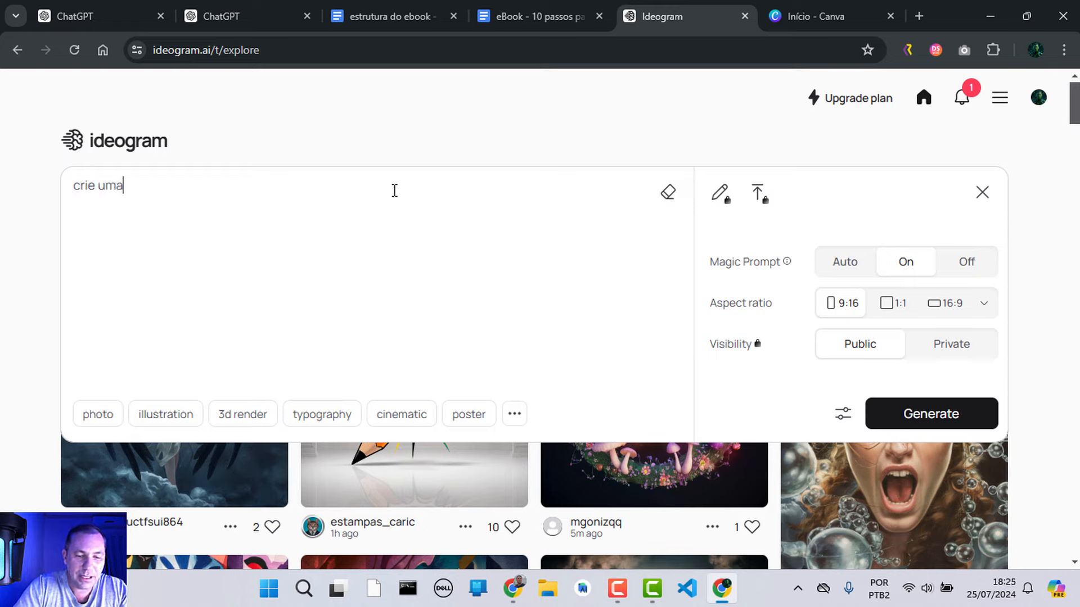
{"action": "type", "text": " capa de ebook "}
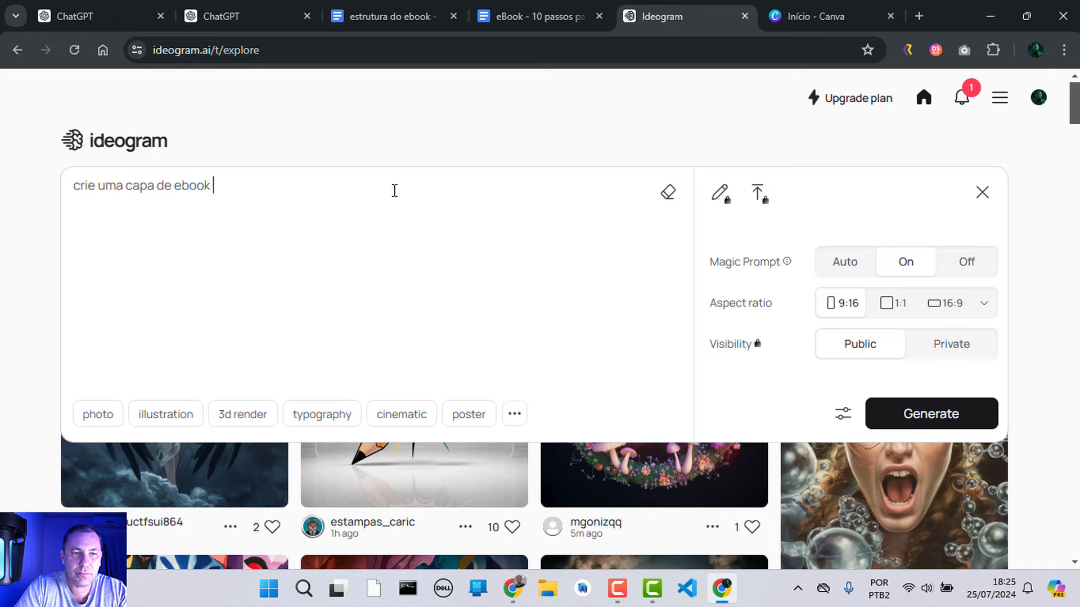
{"action": "type", "text": "que tenha o "}
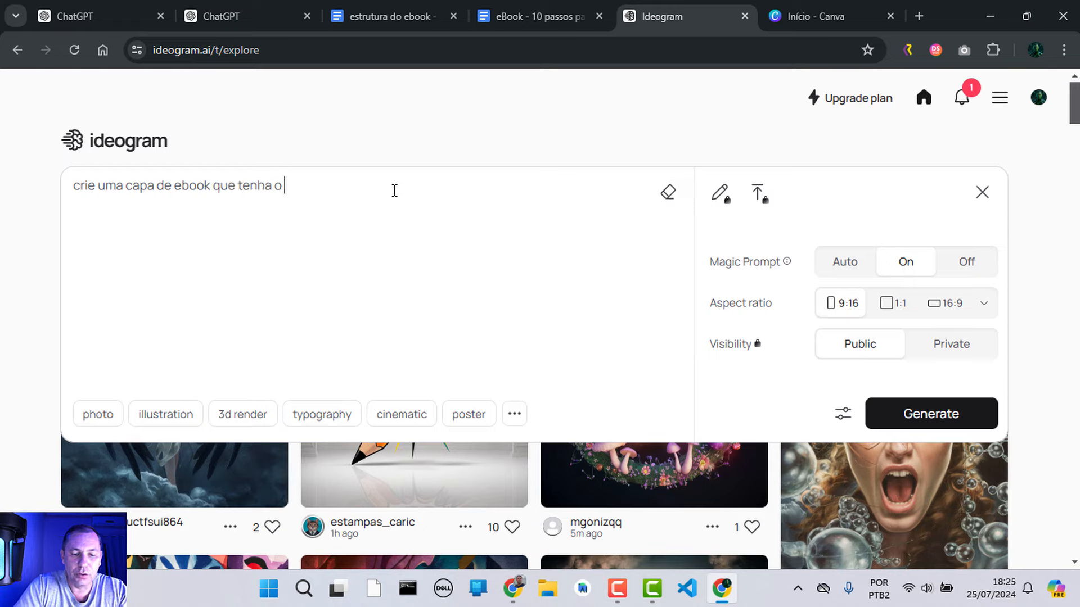
{"action": "type", "text": "tema \""}
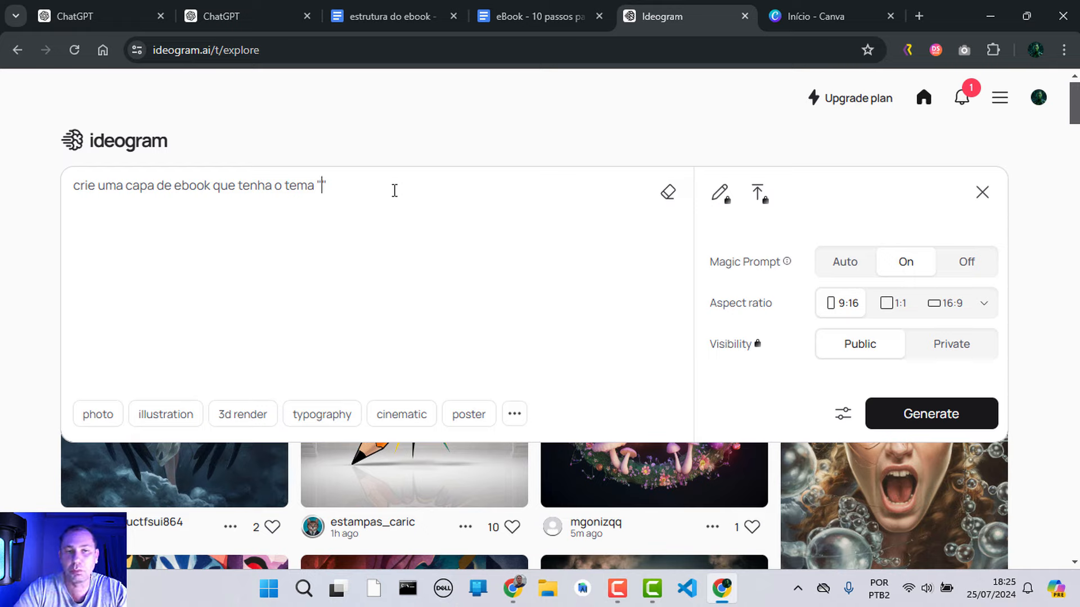
{"action": "type", "text": "10 PA"}
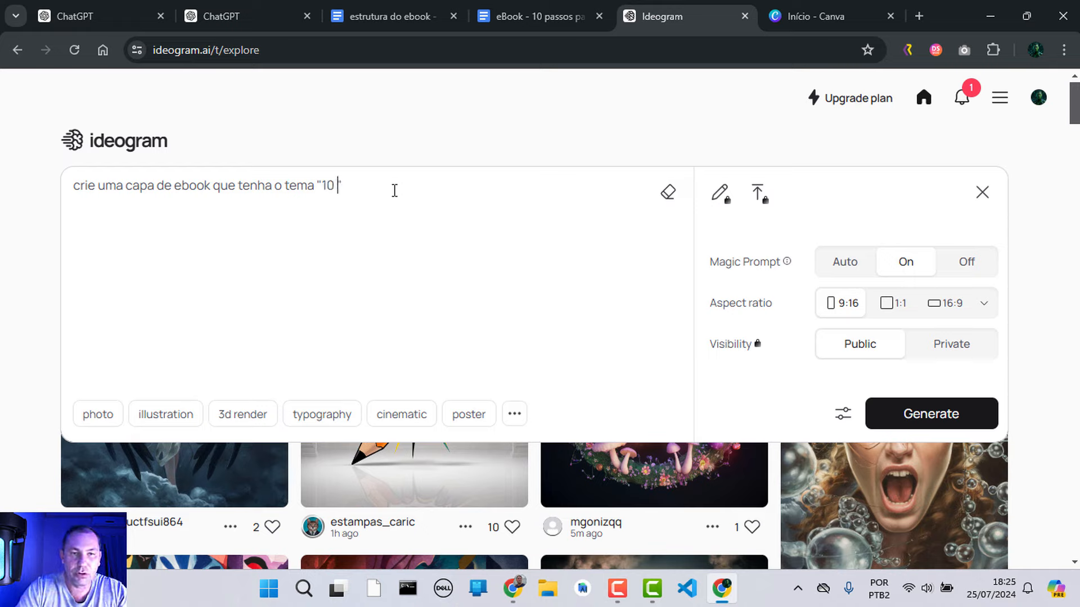
{"action": "type", "text": "SSOS "}
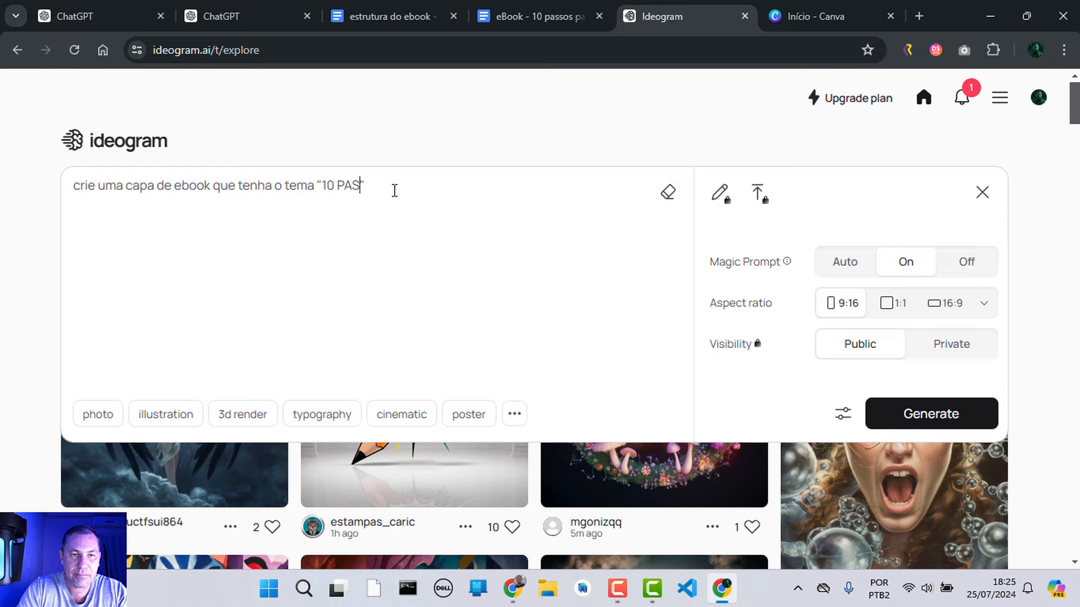
{"action": "type", "text": "PARA"}
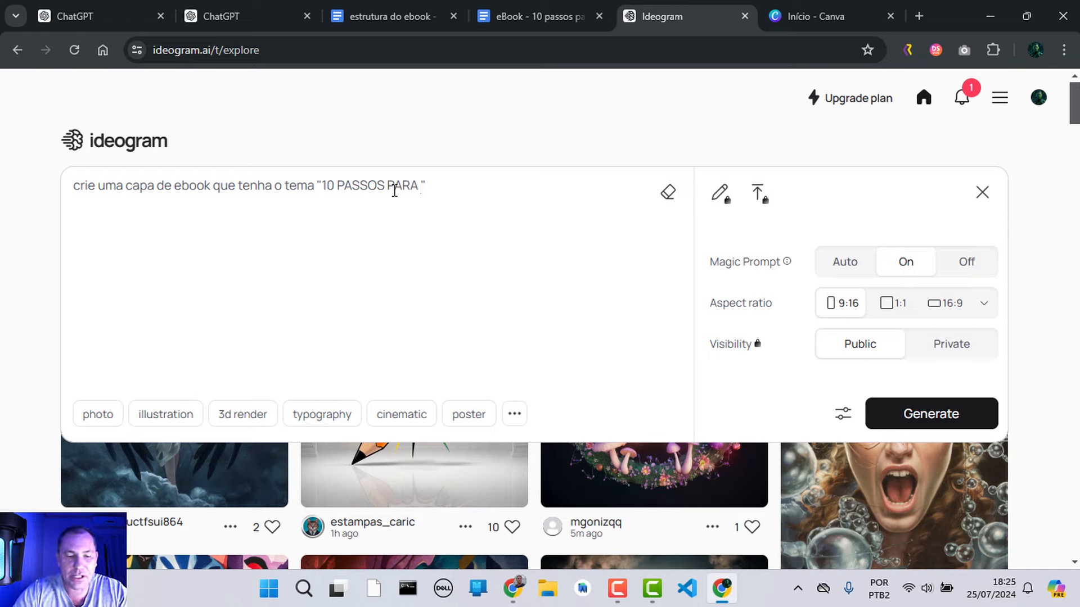
{"action": "type", "text": "FICAR"}
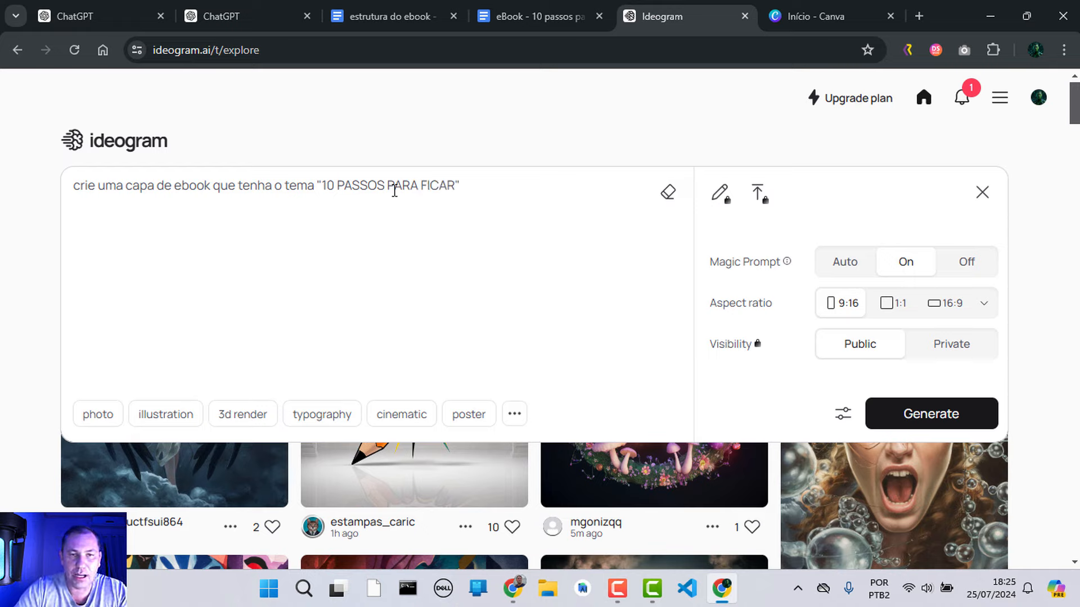
{"action": "type", "text": " RICO AINDA EM"}
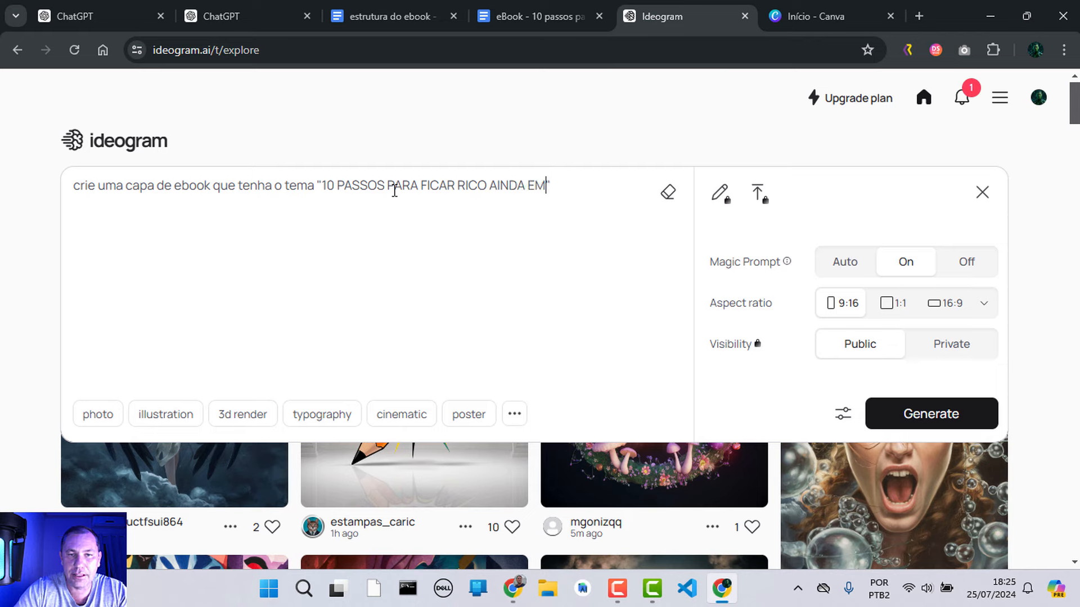
{"action": "type", "text": " 2024"}
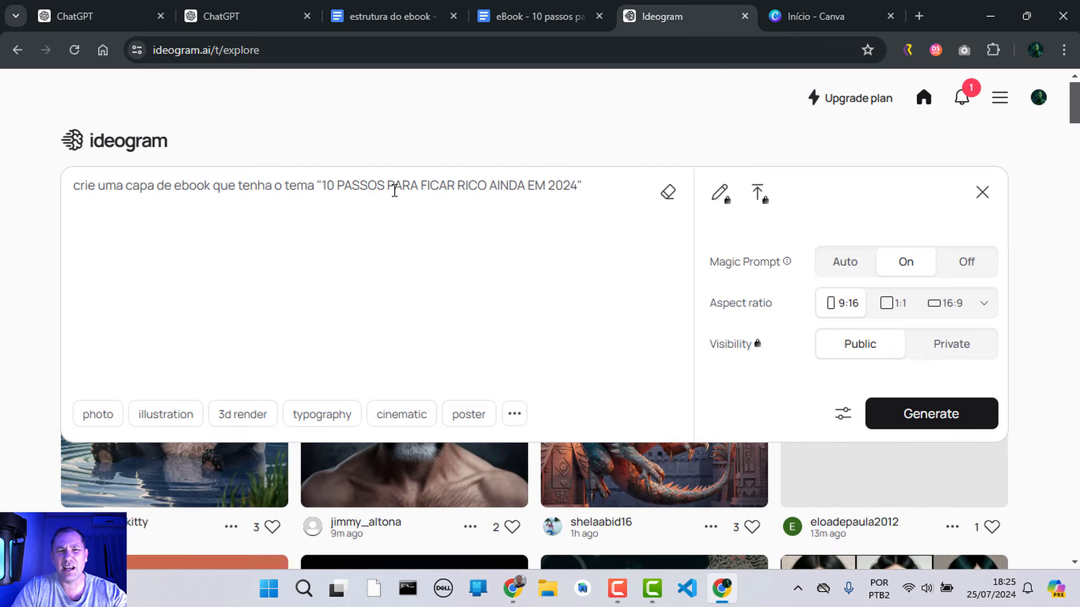
{"action": "key", "text": "BackSpace"}
{"action": "key", "text": "BackSpace"}
{"action": "key", "text": "BackSpace"}
{"action": "key", "text": "BackSpace"}
{"action": "key", "text": "BackSpace"}
{"action": "key", "text": "BackSpace"}
{"action": "key", "text": "BackSpace"}
{"action": "key", "text": "BackSpace"}
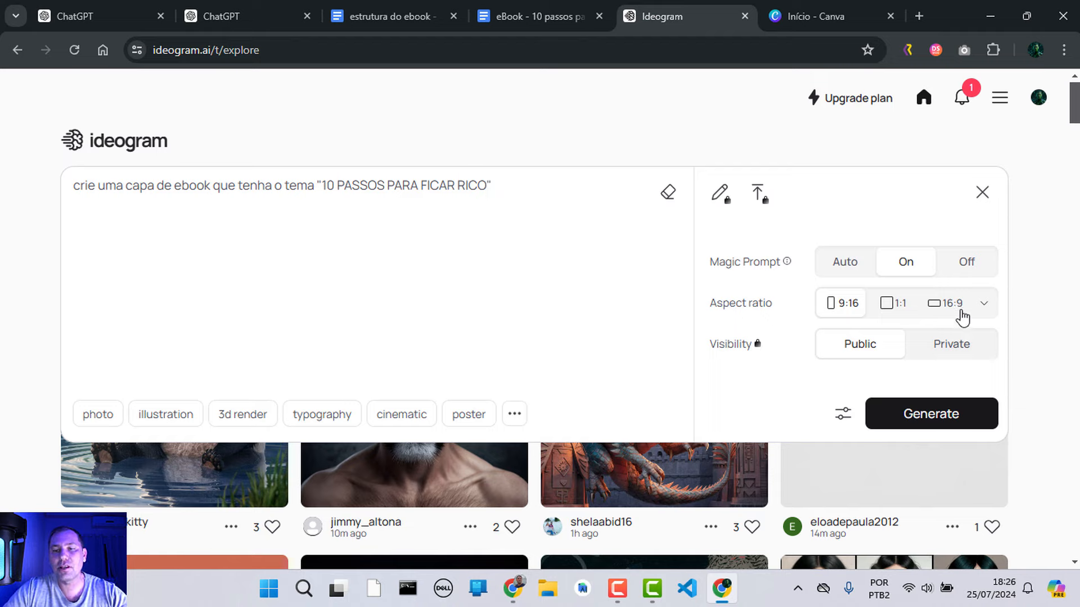
Set the aspect ratio to 2:3 and generate the cover images
{"action": "left_click", "coordinate": [983, 304]}
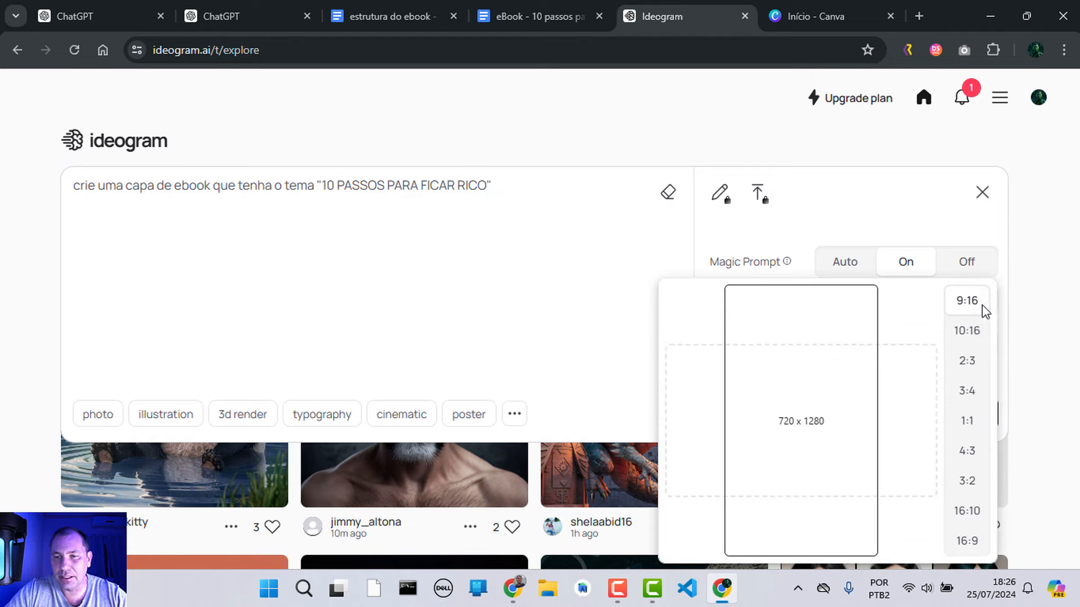
{"action": "left_click", "coordinate": [967, 361]}
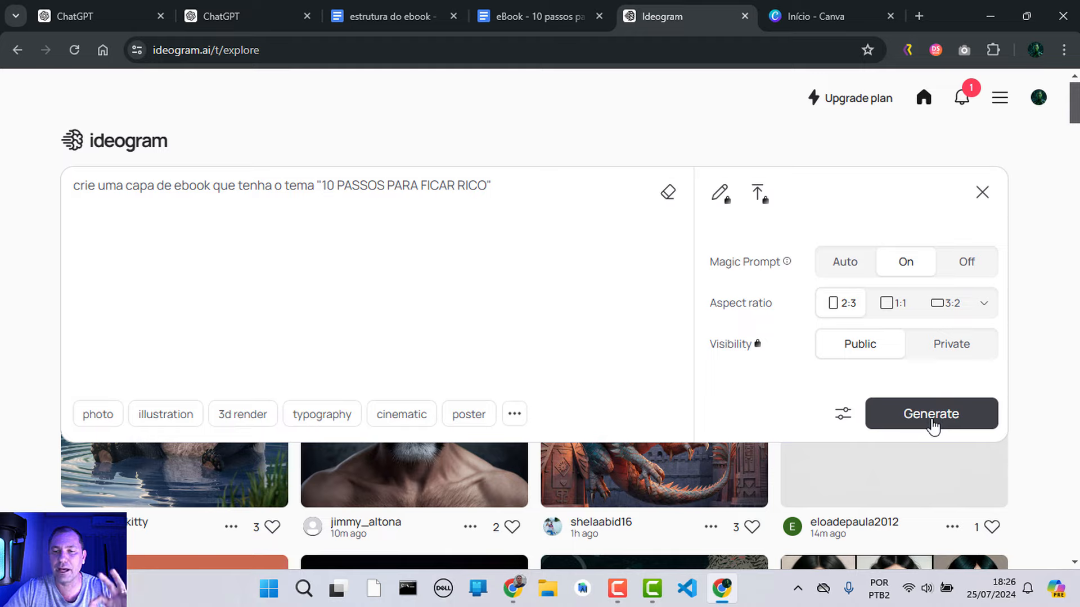
{"action": "left_click", "coordinate": [931, 416]}
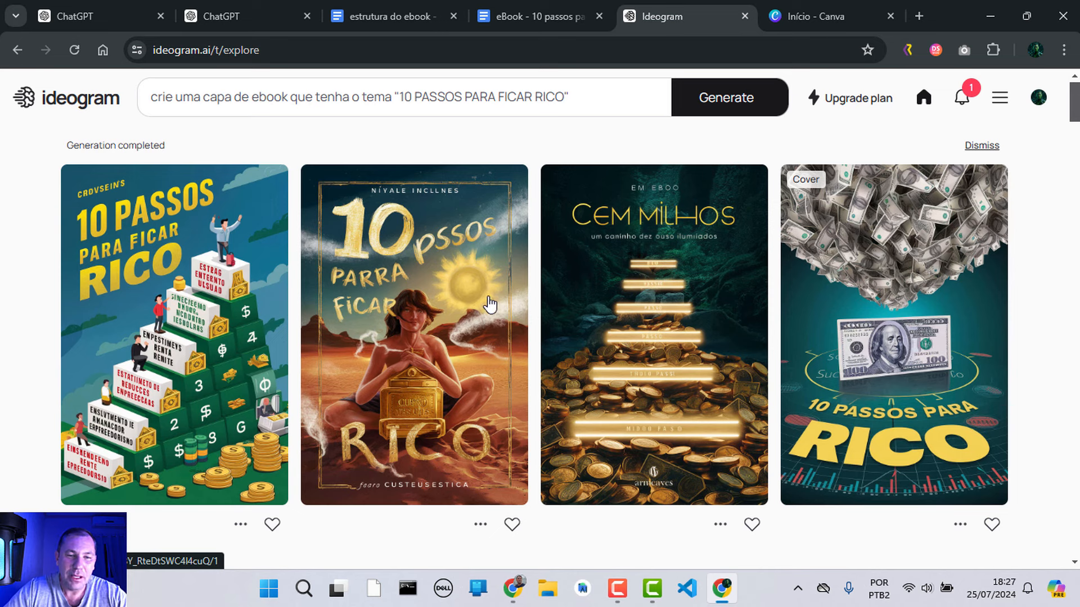
Generate a second batch of covers with the same prompt and browse the new results
{"action": "scroll", "coordinate": [474, 343], "scroll_direction": "down", "scroll_amount": 1}
{"action": "scroll", "coordinate": [474, 348], "scroll_direction": "up", "scroll_amount": 1}
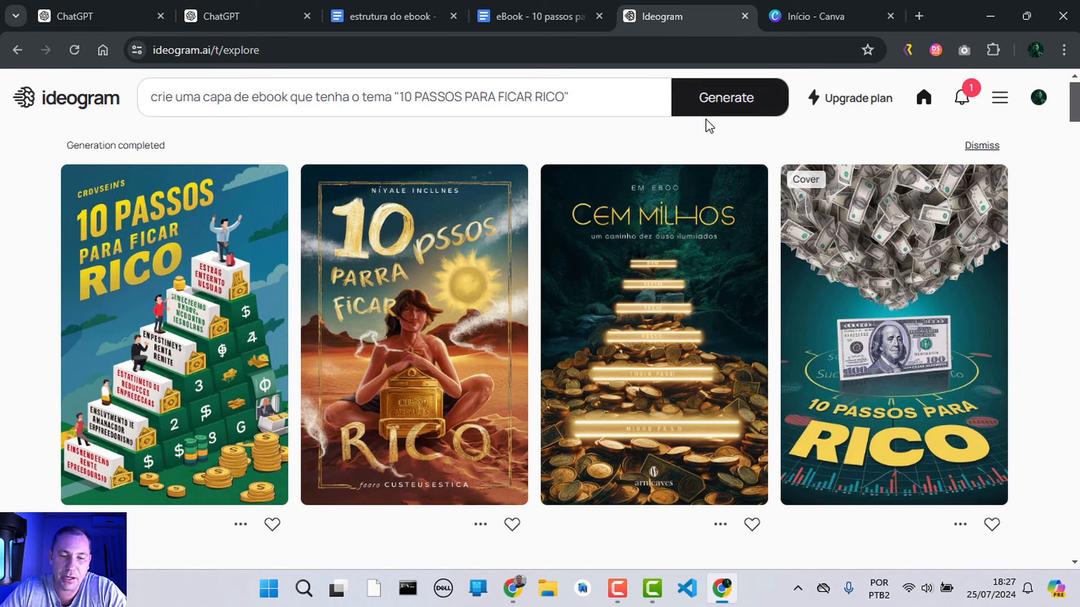
{"action": "left_click", "coordinate": [751, 107]}
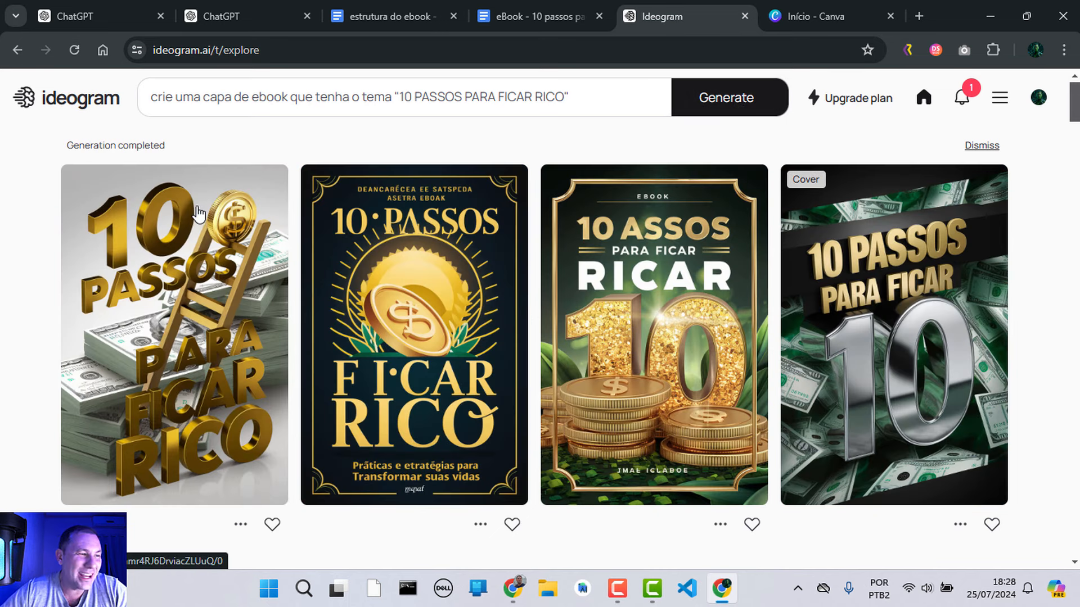
{"action": "scroll", "coordinate": [353, 256], "scroll_direction": "down", "scroll_amount": 4}
{"action": "scroll", "coordinate": [511, 246], "scroll_direction": "up", "scroll_amount": 4}
{"action": "scroll", "coordinate": [568, 278], "scroll_direction": "down", "scroll_amount": 3}
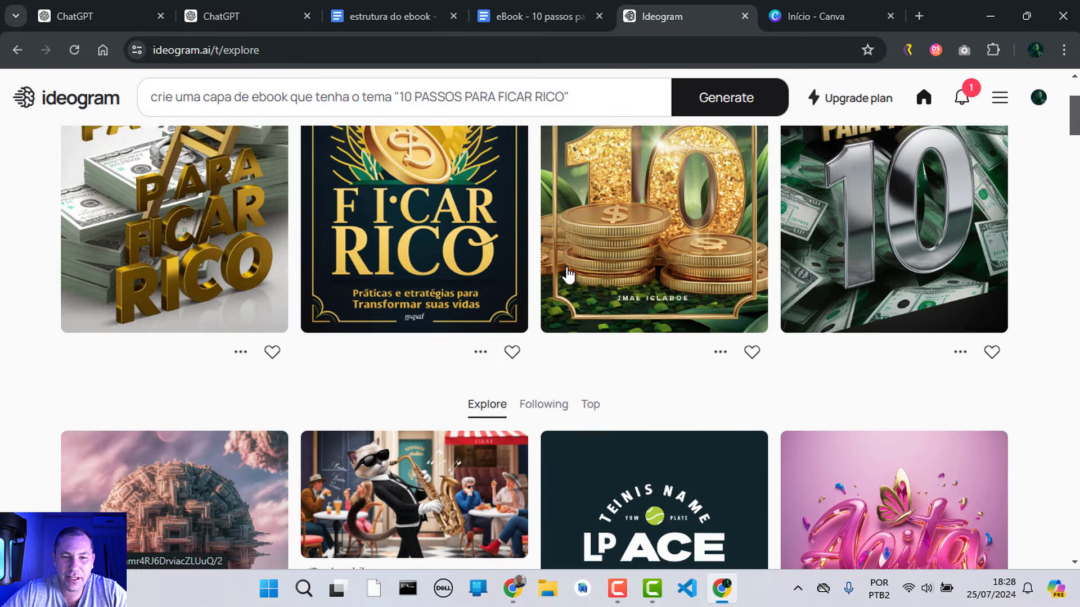
{"action": "scroll", "coordinate": [450, 315], "scroll_direction": "up", "scroll_amount": 3}
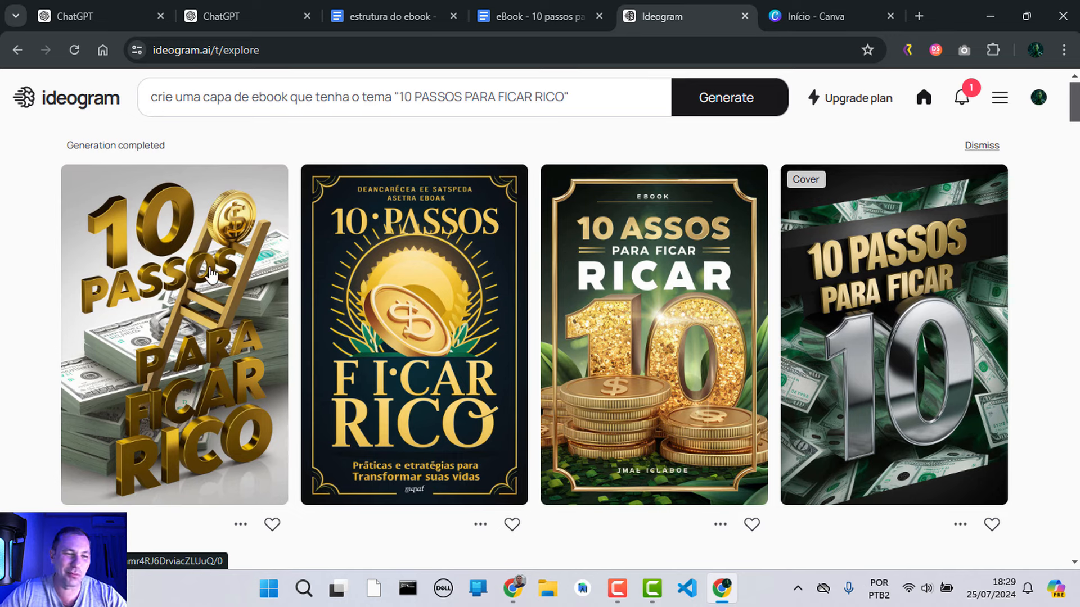
Open the gold 10 PASSOS ladder-and-money cover and copy the image
{"action": "left_click", "coordinate": [149, 260]}
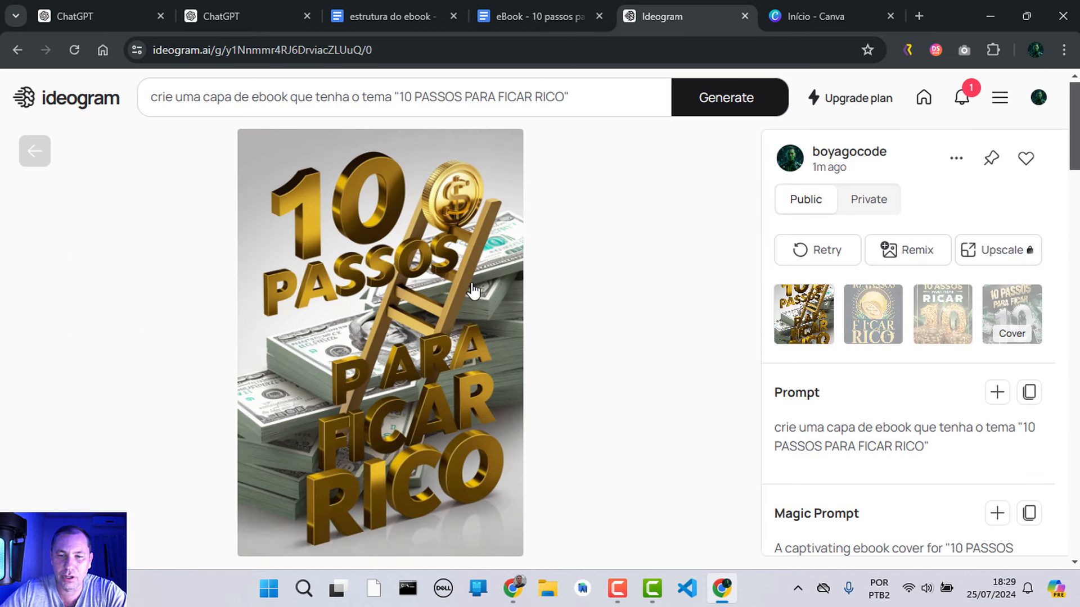
{"action": "right_click", "coordinate": [362, 324]}
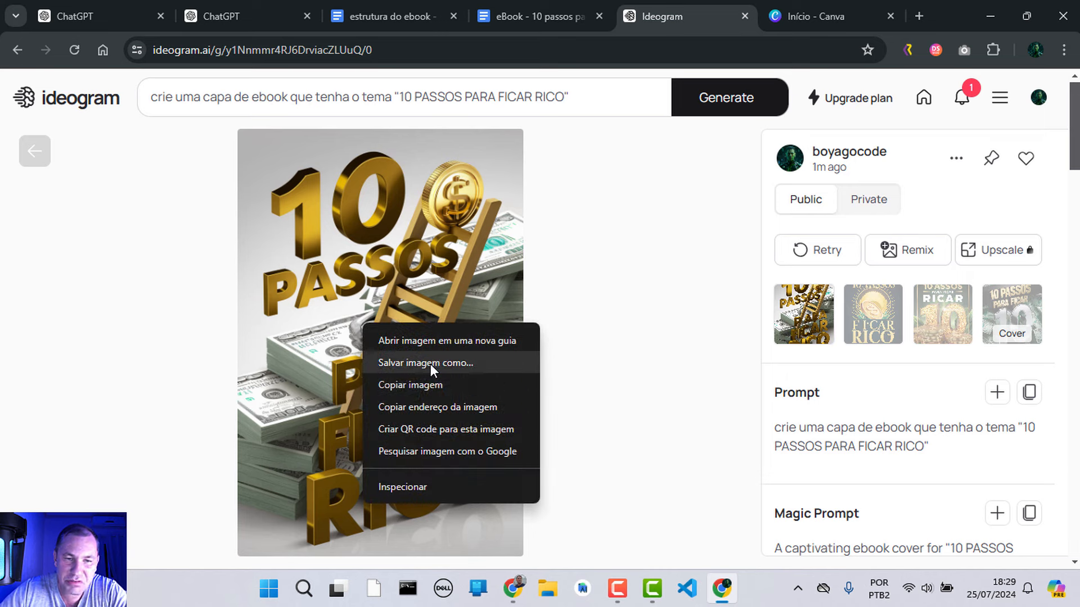
{"action": "left_click", "coordinate": [396, 383]}
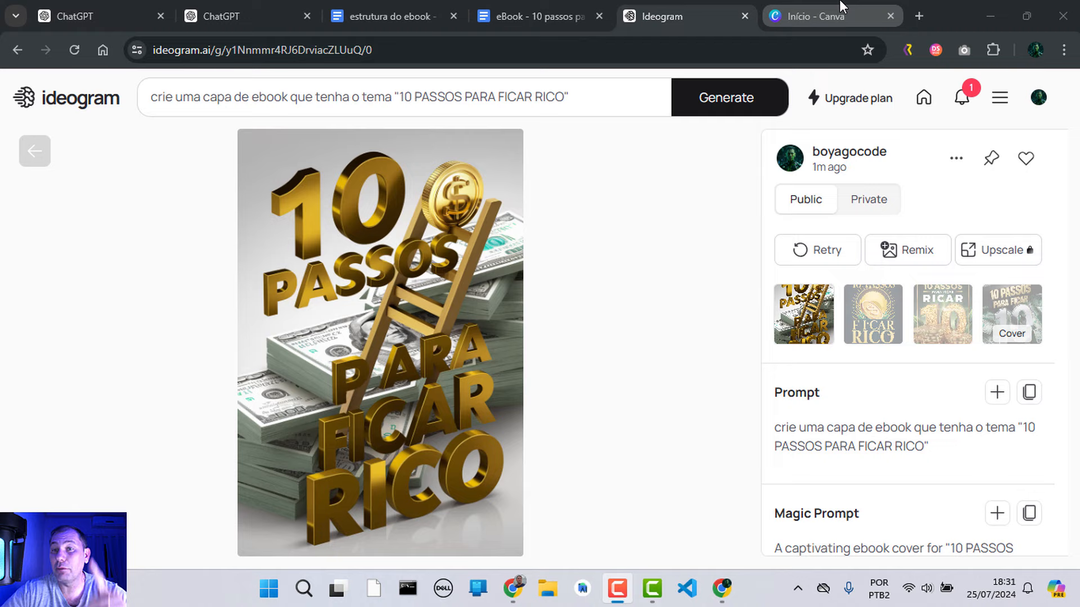
Switch to Canva and create a new design as an A4 portrait document
{"action": "left_click", "coordinate": [838, 1]}
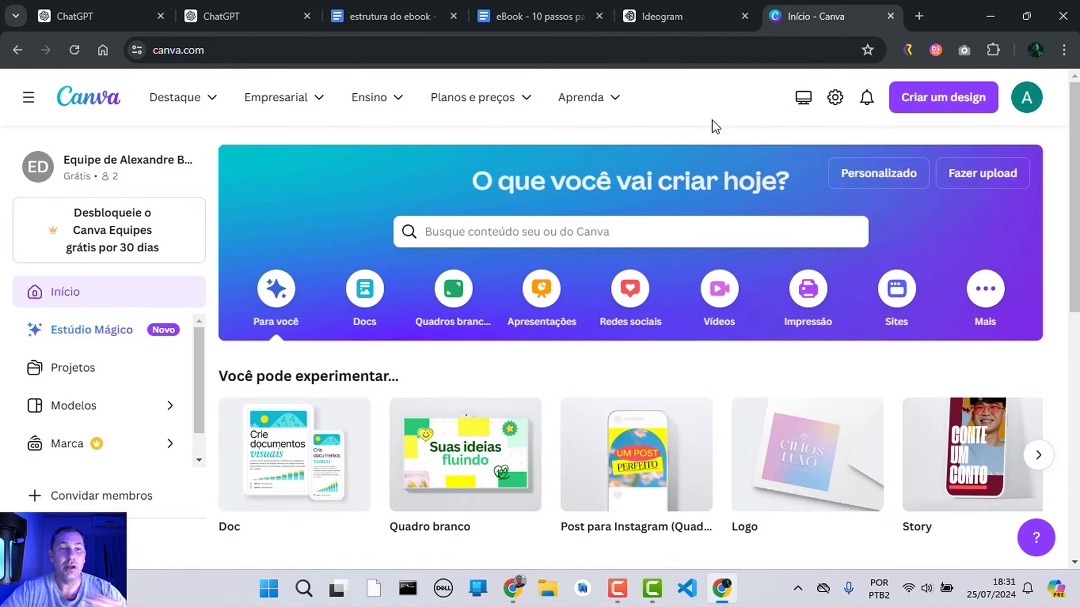
{"action": "mouse_move", "coordinate": [609, 130]}
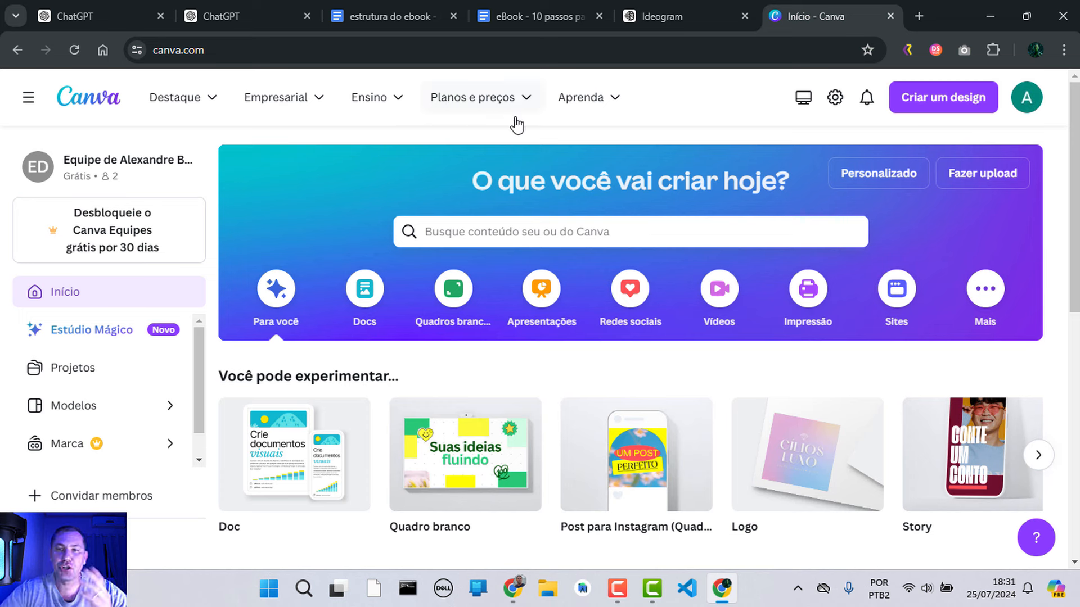
{"action": "mouse_move", "coordinate": [544, 100]}
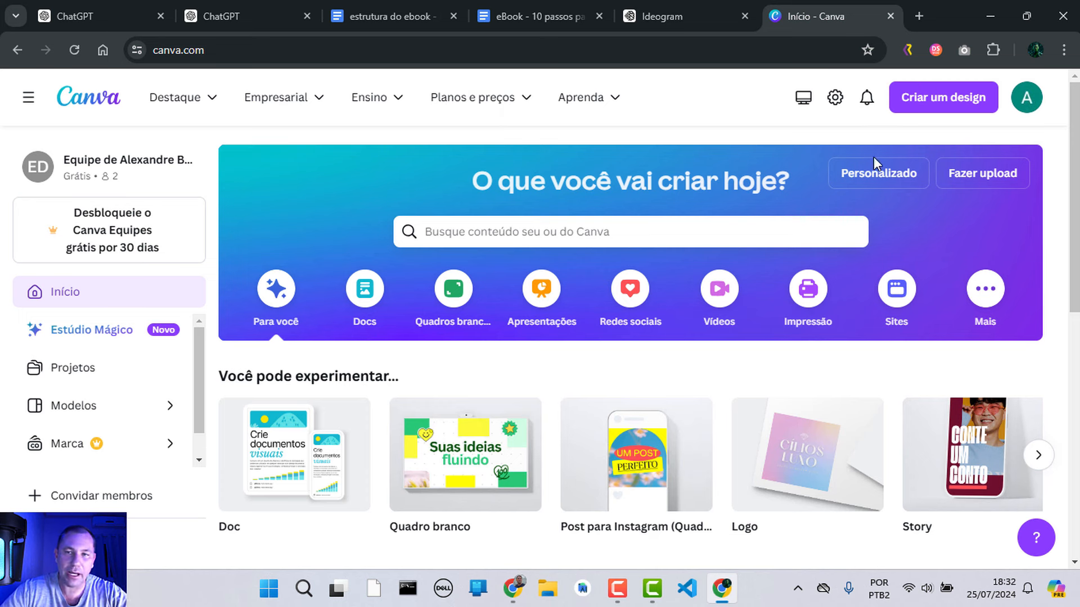
{"action": "left_click", "coordinate": [926, 107]}
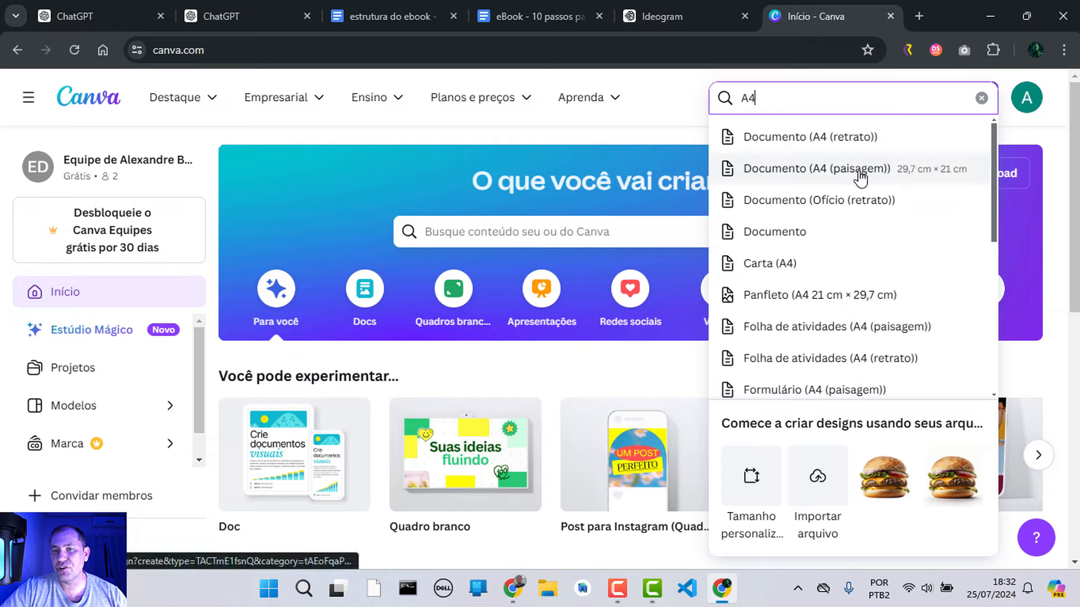
{"action": "left_click", "coordinate": [840, 139]}
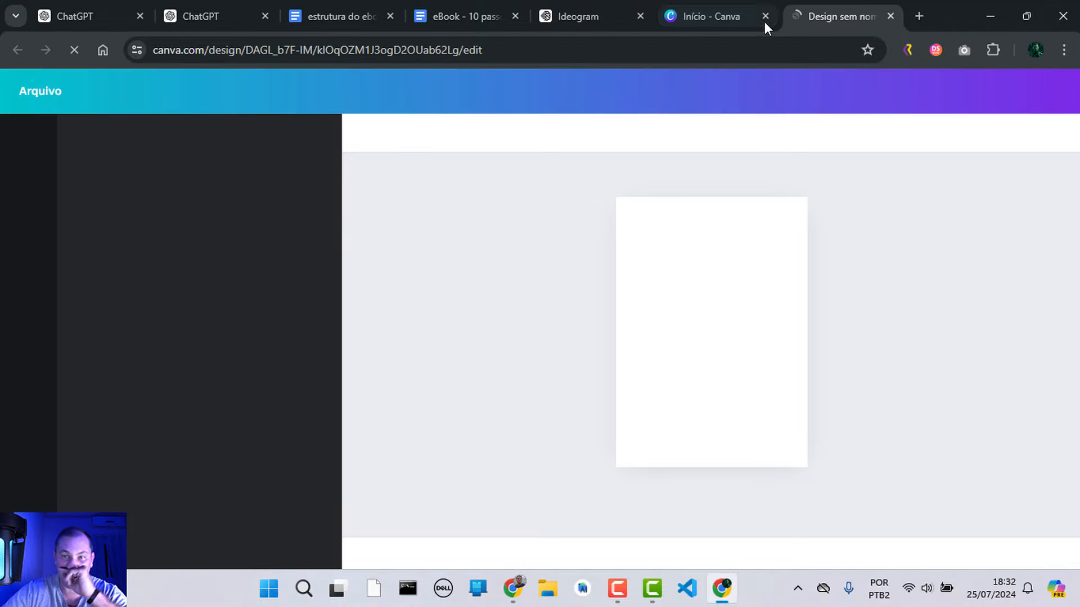
Close the Canva home tab, search the document templates for LIVRO and browse the results
{"action": "left_click", "coordinate": [765, 16]}
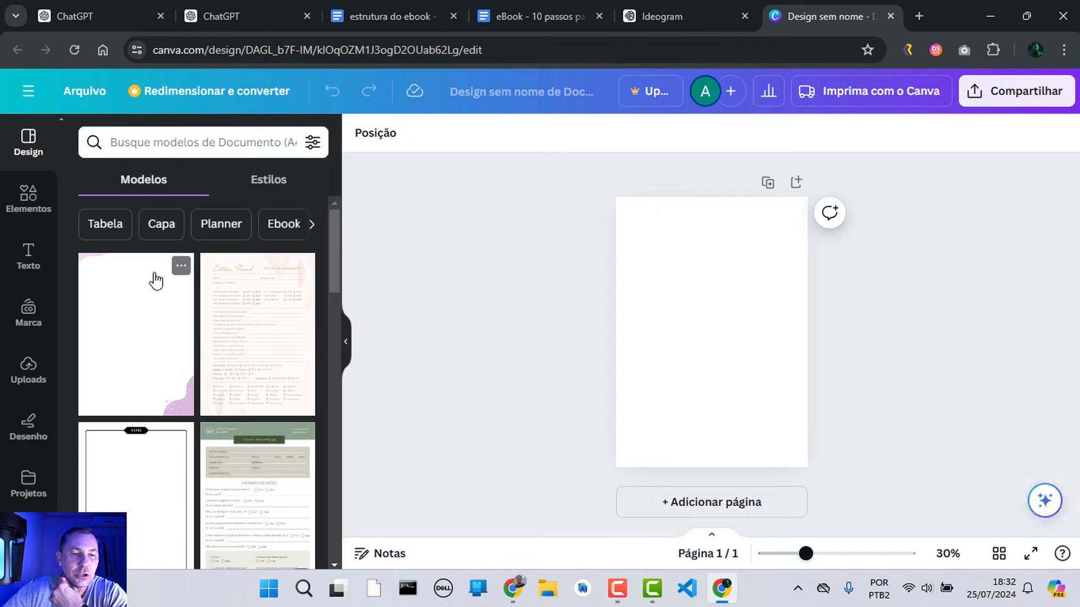
{"action": "left_click", "coordinate": [182, 144]}
{"action": "type", "text": "LIVRO"}
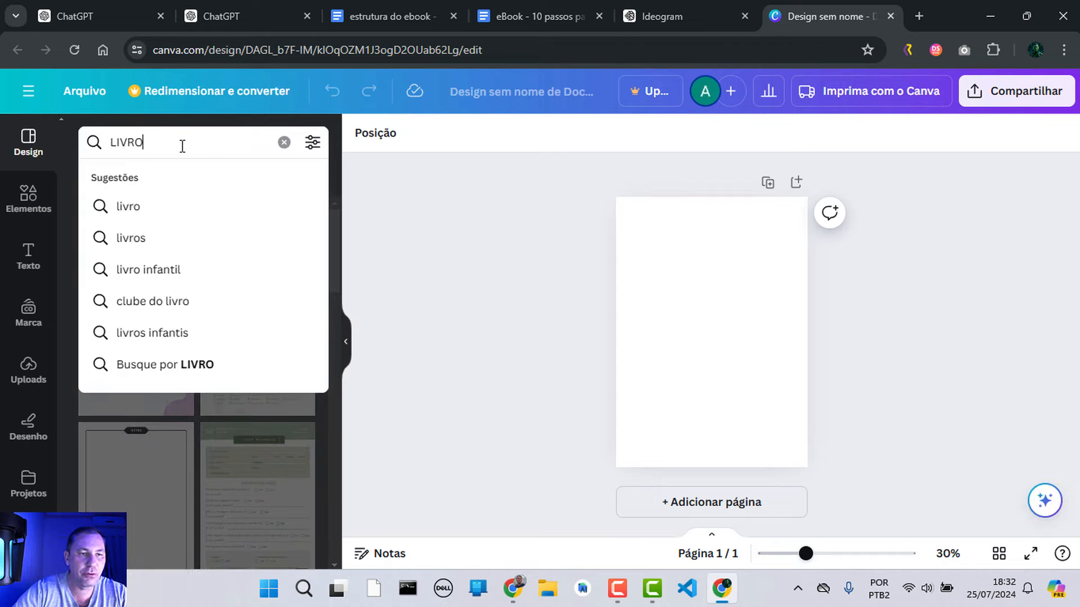
{"action": "key", "text": "Return"}
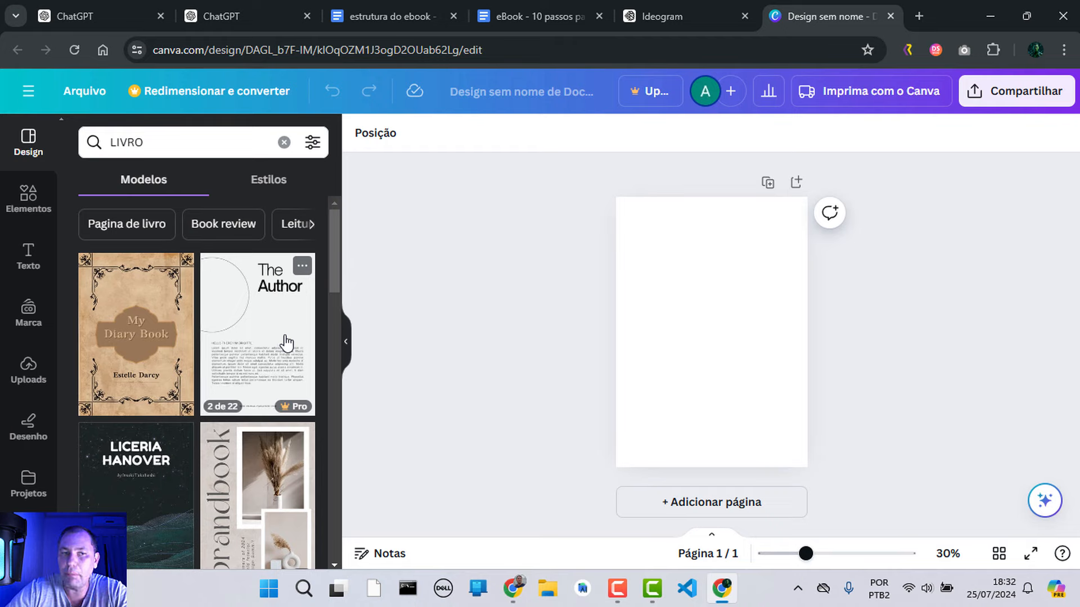
{"action": "scroll", "coordinate": [130, 315], "scroll_direction": "down", "scroll_amount": 2}
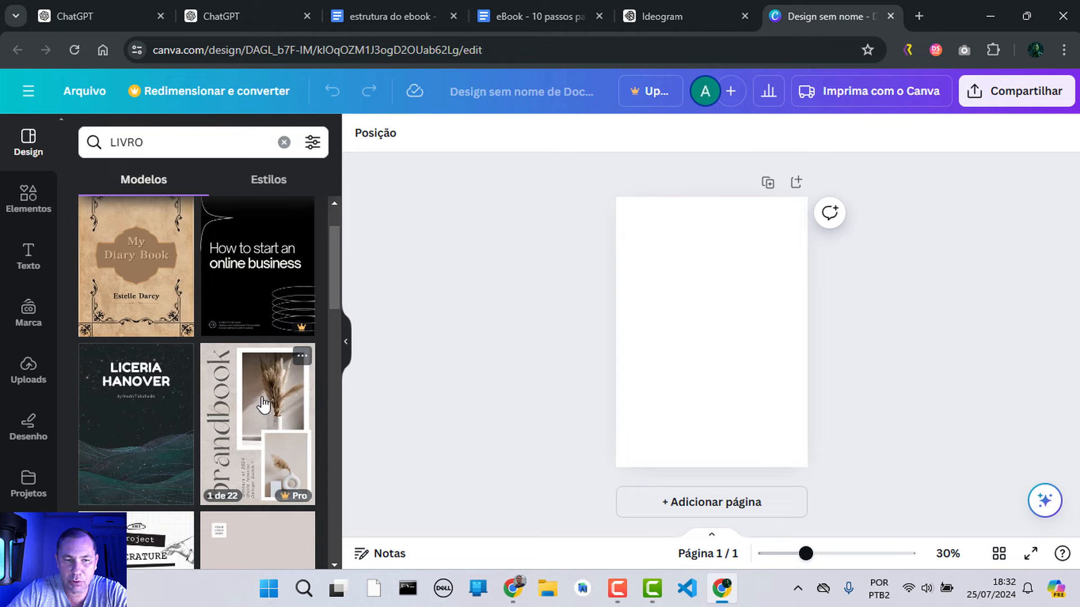
{"action": "scroll", "coordinate": [233, 457], "scroll_direction": "down", "scroll_amount": 3}
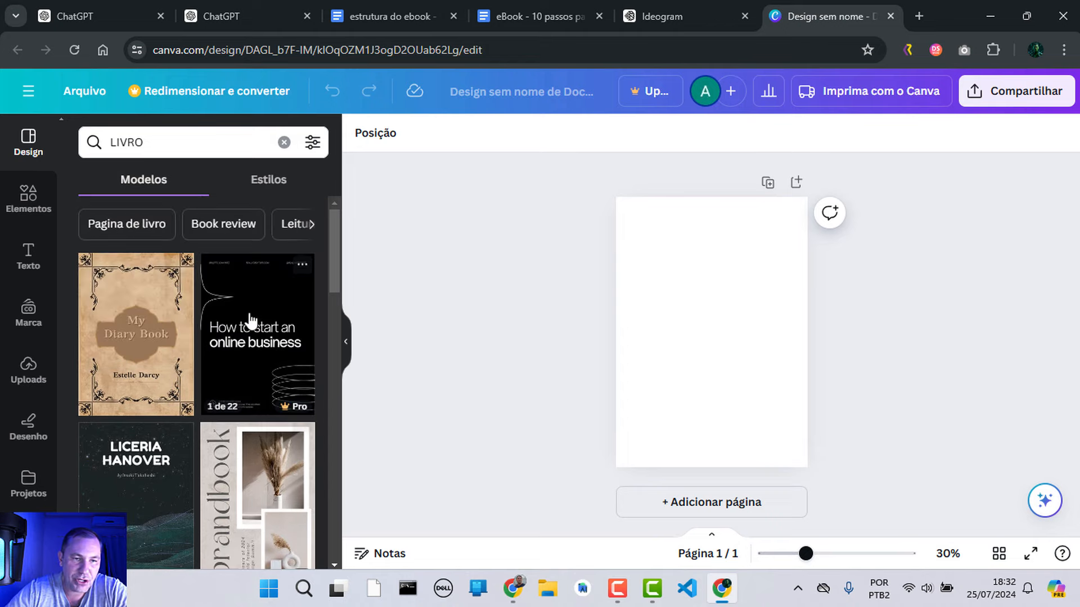
{"action": "scroll", "coordinate": [251, 316], "scroll_direction": "up", "scroll_amount": 5}
{"action": "scroll", "coordinate": [248, 364], "scroll_direction": "down", "scroll_amount": 5}
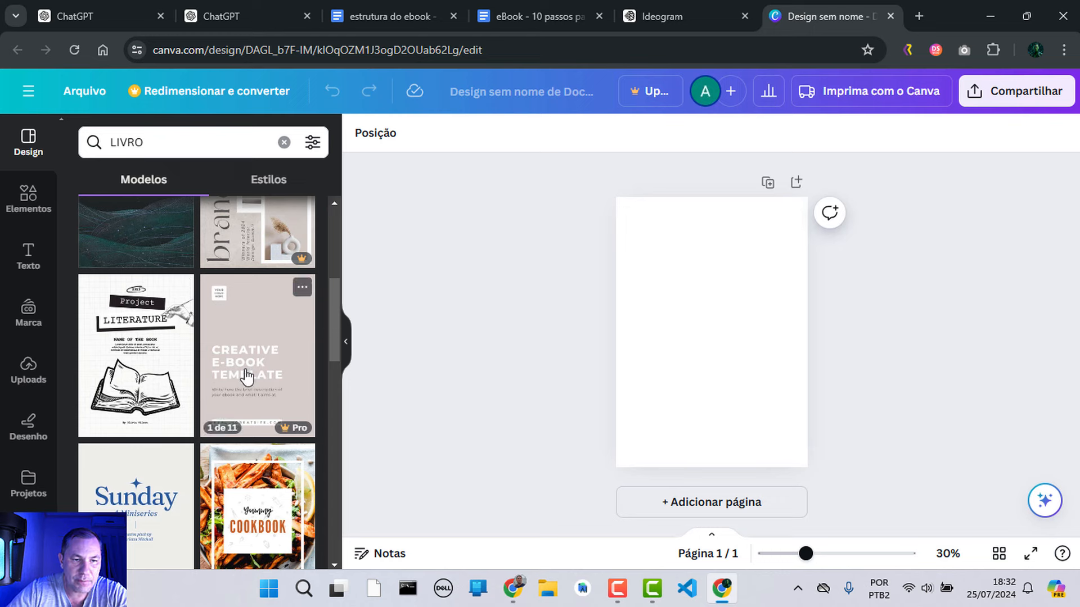
{"action": "scroll", "coordinate": [250, 375], "scroll_direction": "down", "scroll_amount": 1}
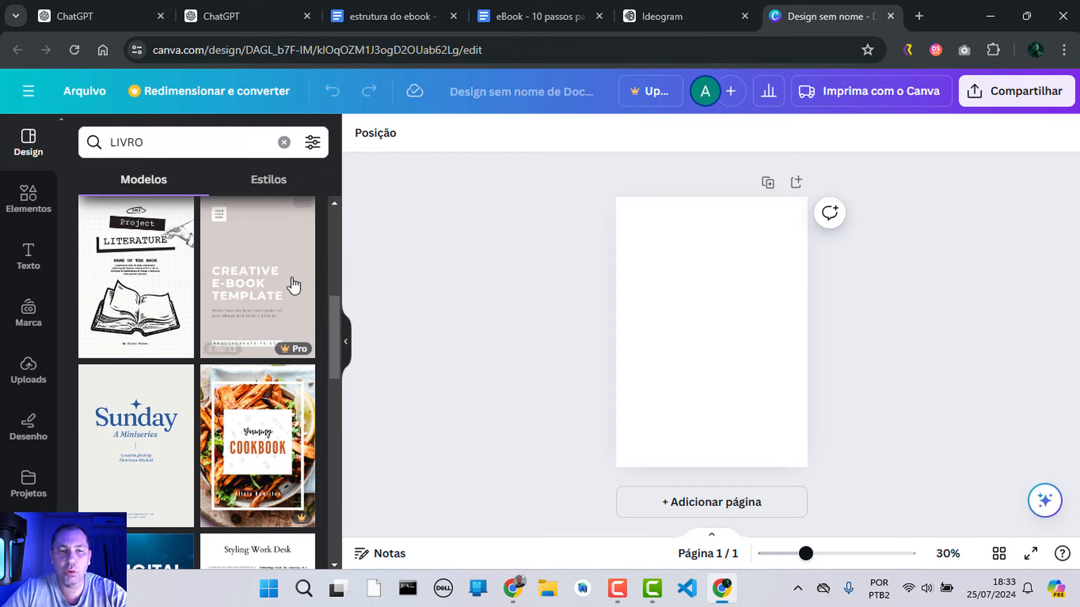
{"action": "left_click_drag", "start_coordinate": [333, 336], "coordinate": [329, 207]}
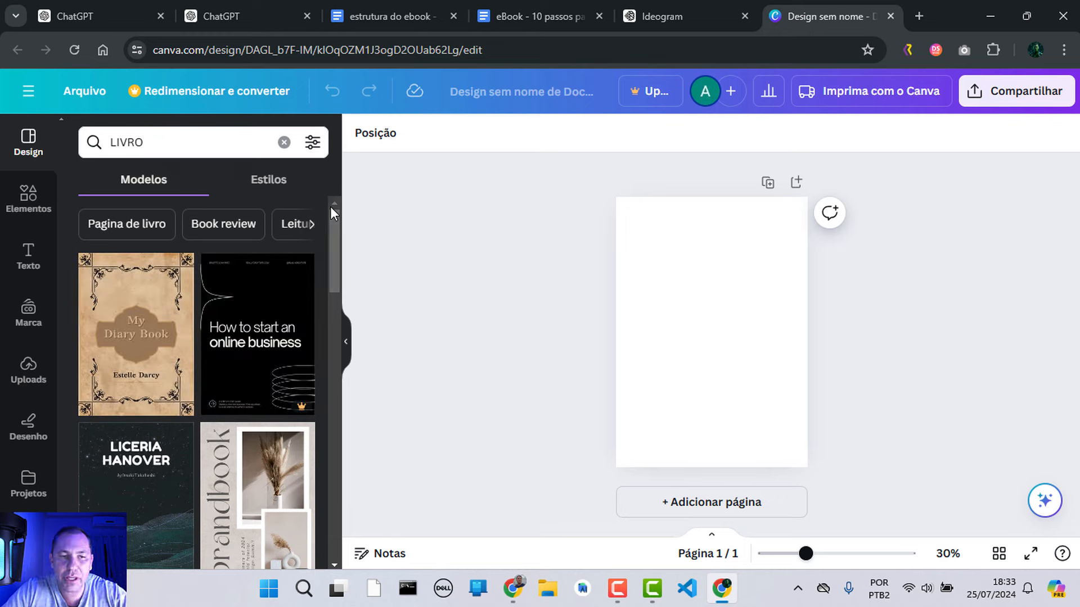
{"action": "scroll", "coordinate": [270, 325], "scroll_direction": "down", "scroll_amount": 8}
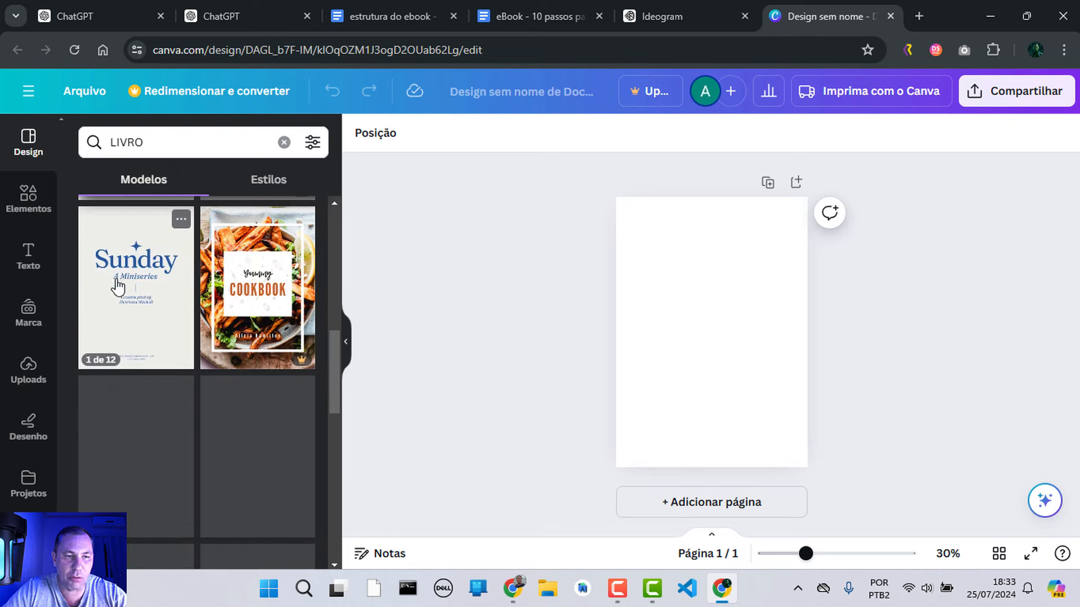
Open the Blue Cream Elegant Screenplay Story Pitch Document template and apply all 12 of its pages
{"action": "left_click", "coordinate": [154, 302]}
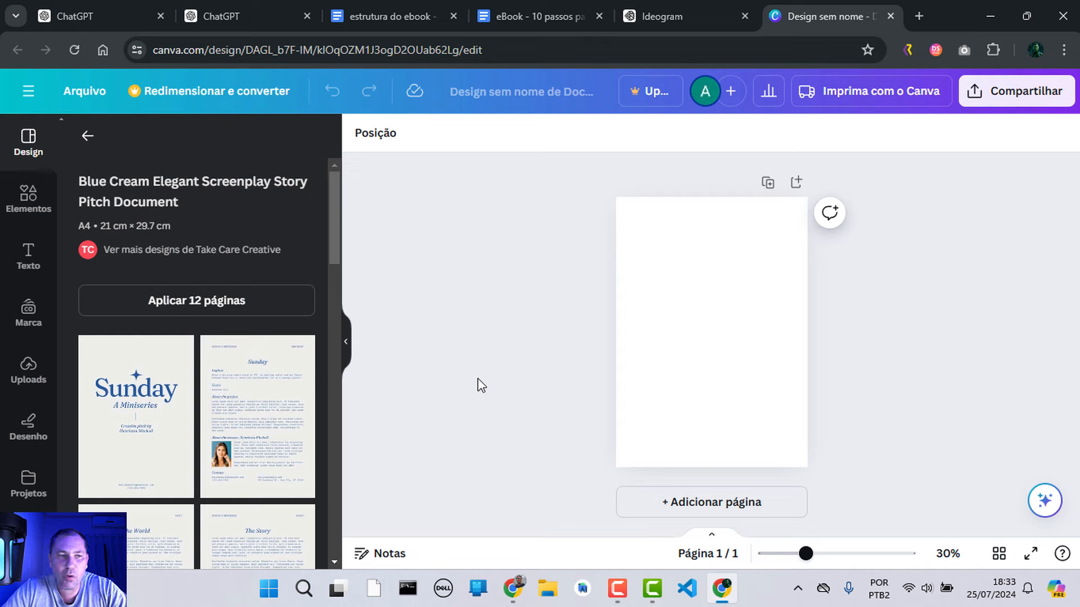
{"action": "scroll", "coordinate": [169, 406], "scroll_direction": "down", "scroll_amount": 4}
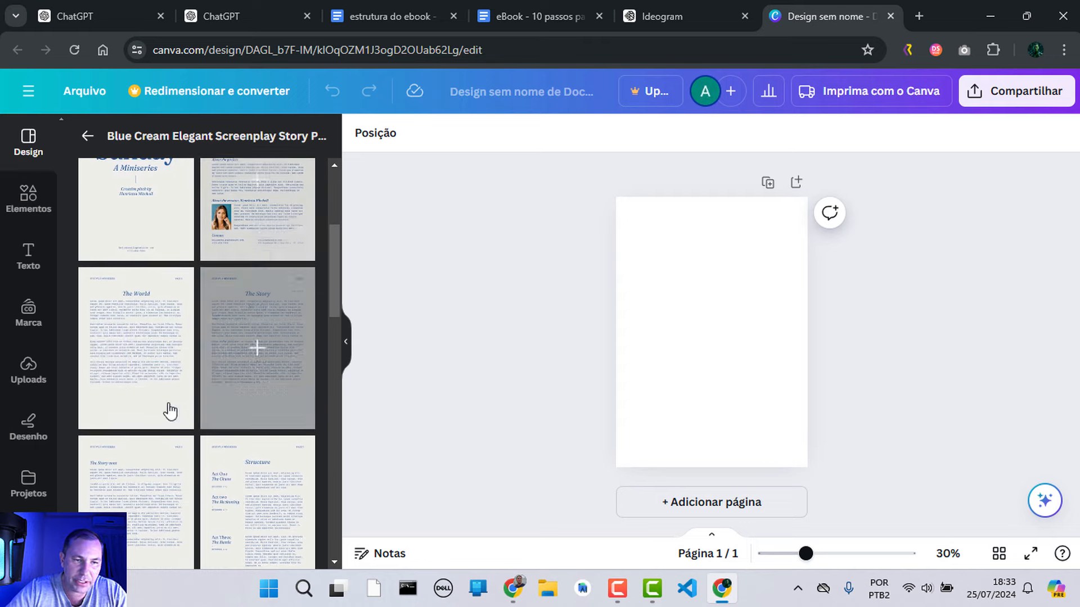
{"action": "scroll", "coordinate": [224, 422], "scroll_direction": "down", "scroll_amount": 10}
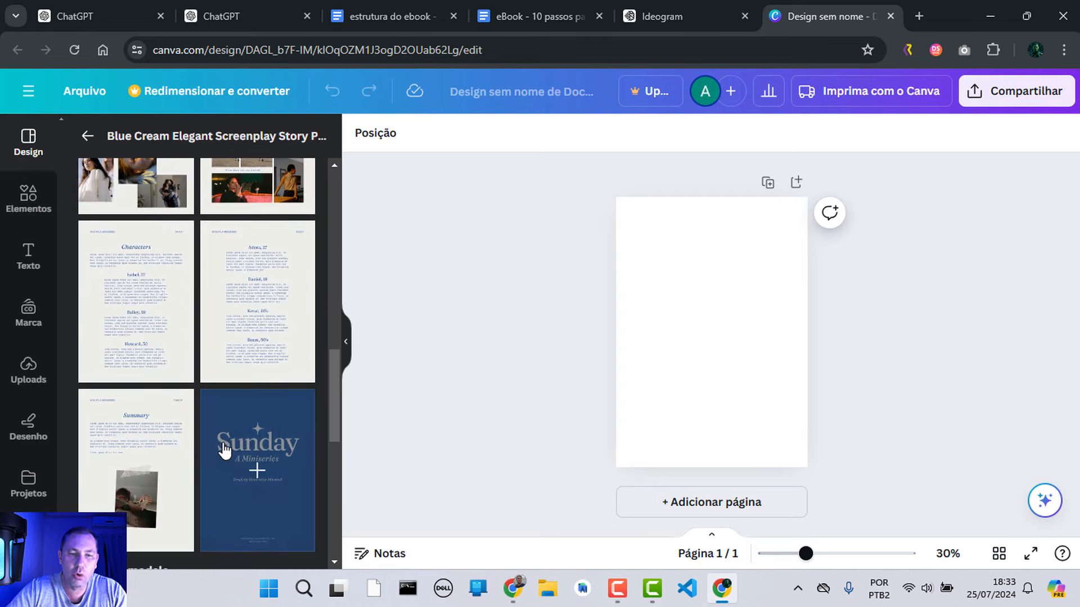
{"action": "scroll", "coordinate": [257, 473], "scroll_direction": "down", "scroll_amount": 6}
{"action": "scroll", "coordinate": [242, 439], "scroll_direction": "up", "scroll_amount": 7}
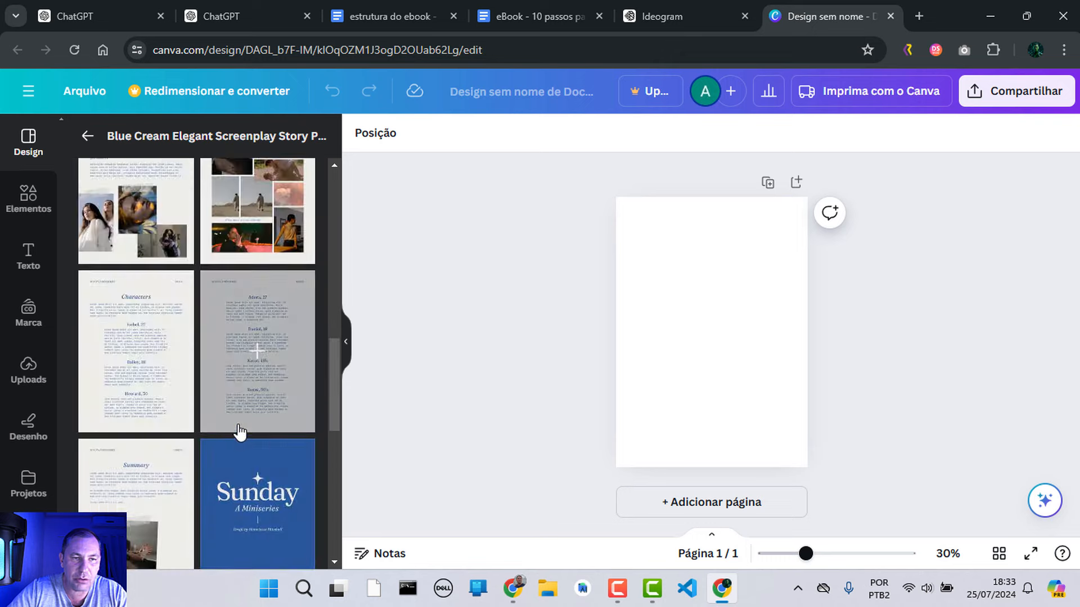
{"action": "scroll", "coordinate": [239, 431], "scroll_direction": "up", "scroll_amount": 10}
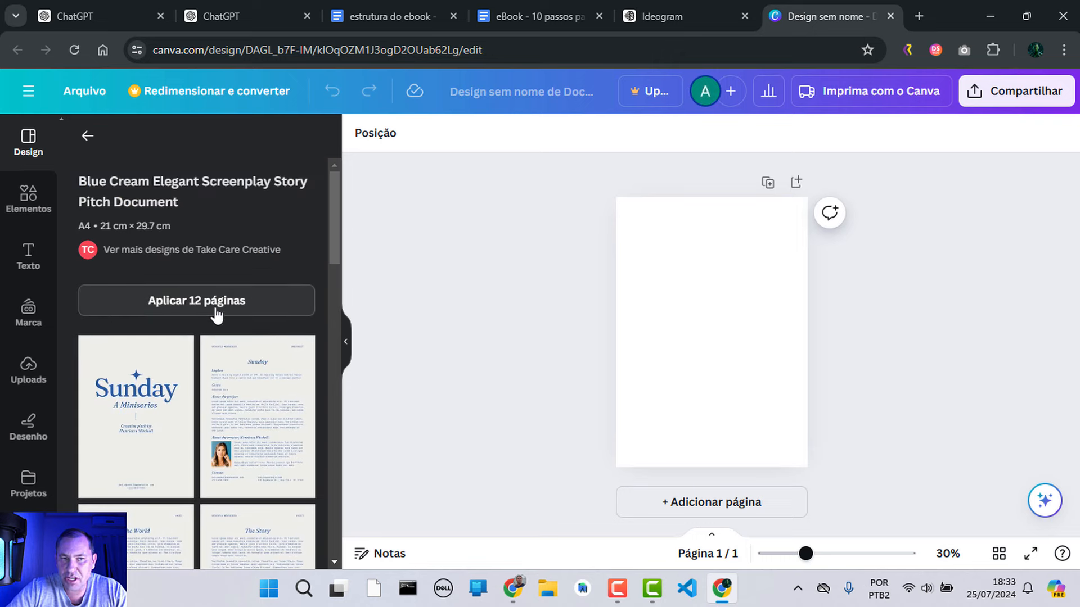
{"action": "left_click", "coordinate": [181, 308]}
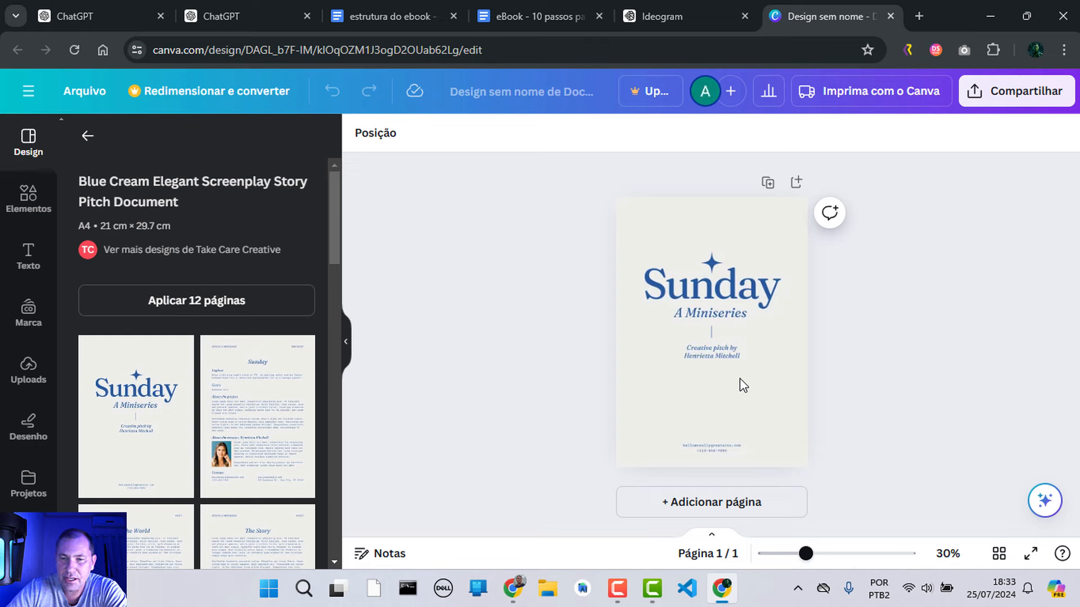
Delete the title, star, subtitle, credit and contact text from the first page, leaving it blank
{"action": "scroll", "coordinate": [714, 365], "scroll_direction": "down", "scroll_amount": 15}
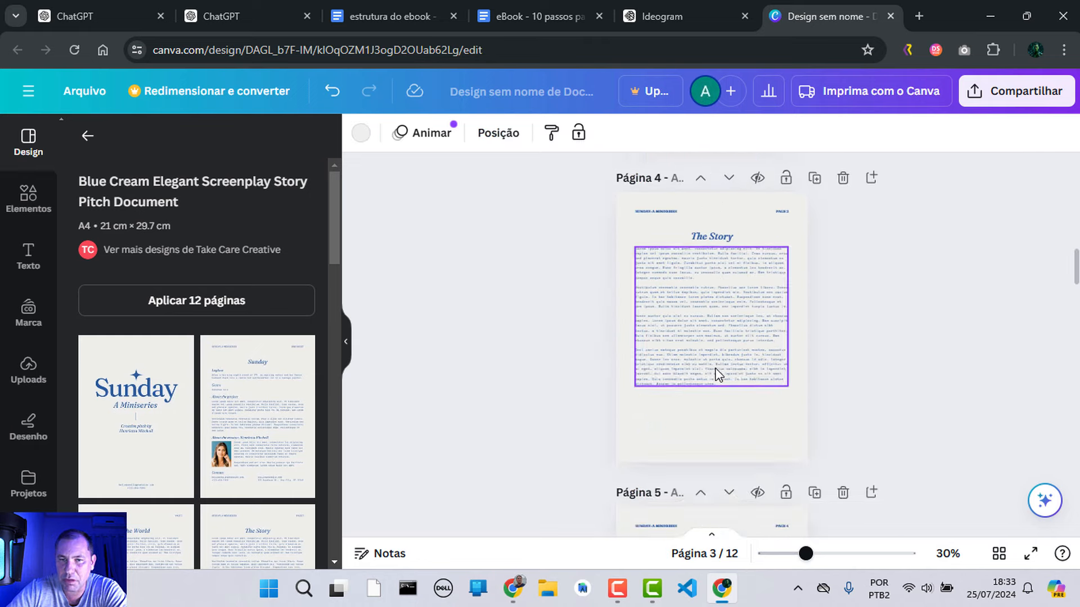
{"action": "scroll", "coordinate": [715, 374], "scroll_direction": "down", "scroll_amount": 15}
{"action": "scroll", "coordinate": [717, 360], "scroll_direction": "up", "scroll_amount": 10}
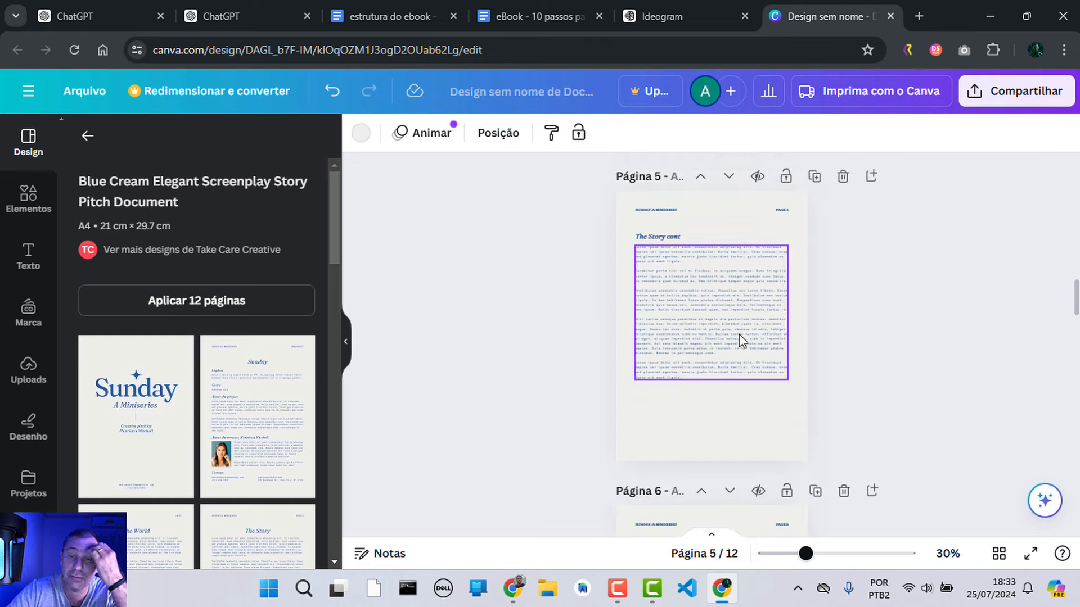
{"action": "scroll", "coordinate": [731, 332], "scroll_direction": "up", "scroll_amount": 20}
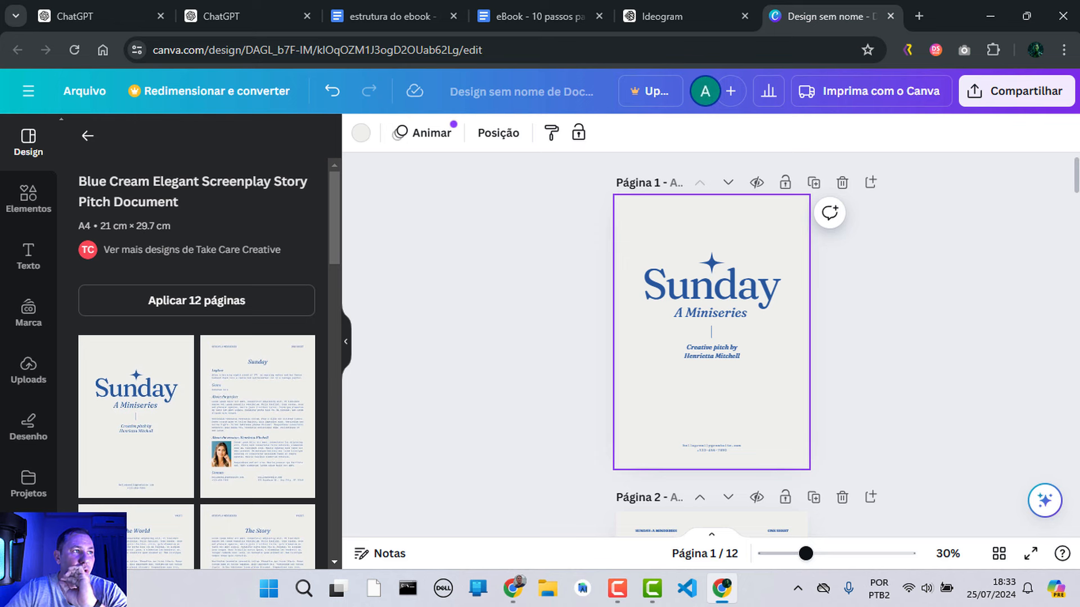
{"action": "left_click_drag", "start_coordinate": [0, 22], "coordinate": [0, 20]}
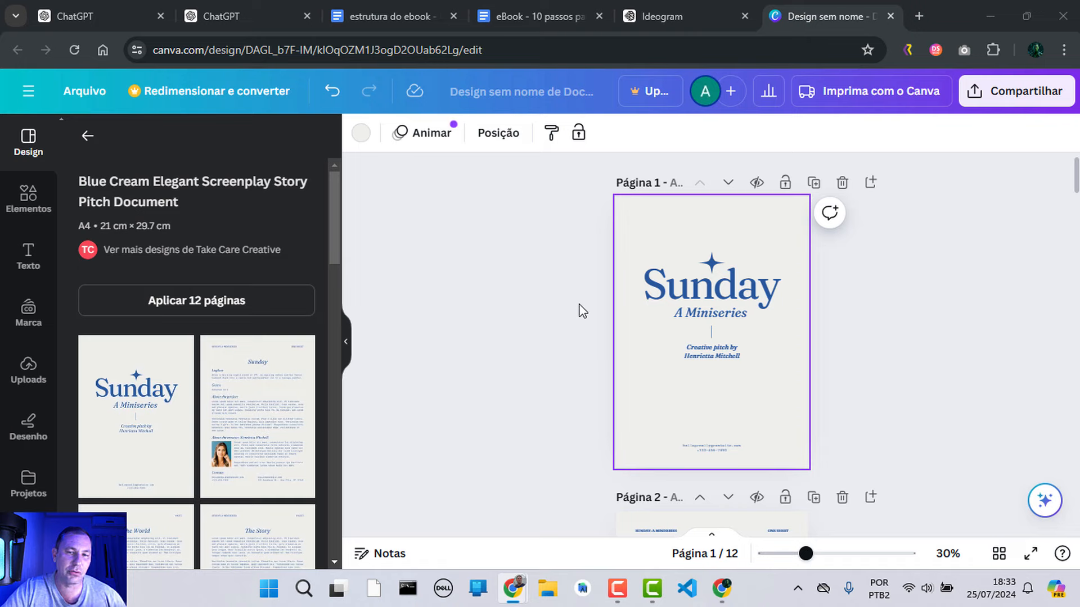
{"action": "left_click", "coordinate": [759, 284]}
{"action": "key", "text": "Delete"}
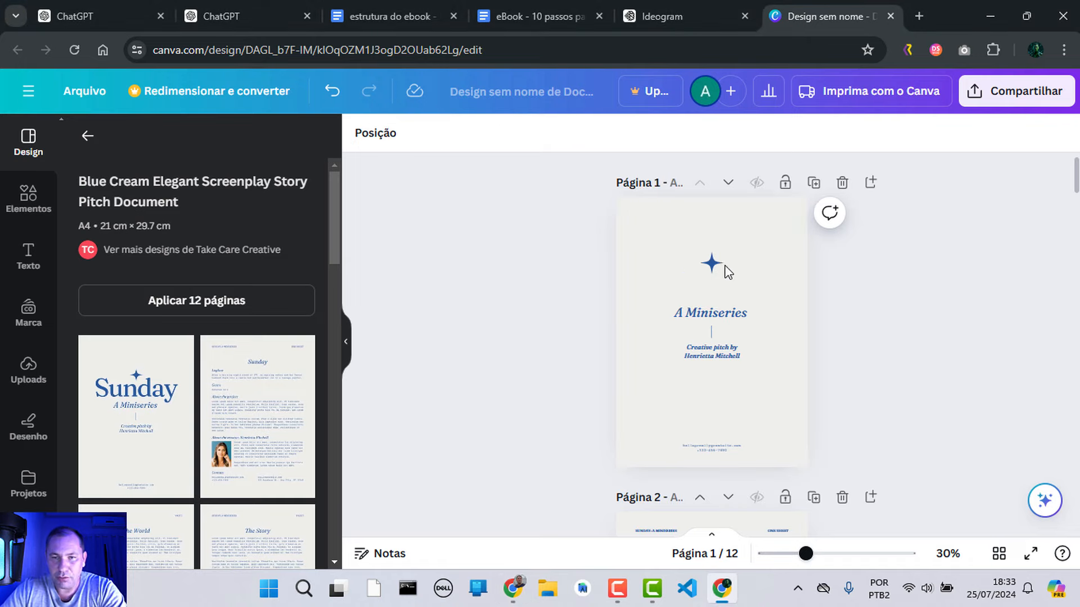
{"action": "left_click", "coordinate": [719, 264]}
{"action": "key", "text": "Delete"}
{"action": "left_click", "coordinate": [723, 314]}
{"action": "key", "text": "Delete"}
{"action": "left_click", "coordinate": [711, 351]}
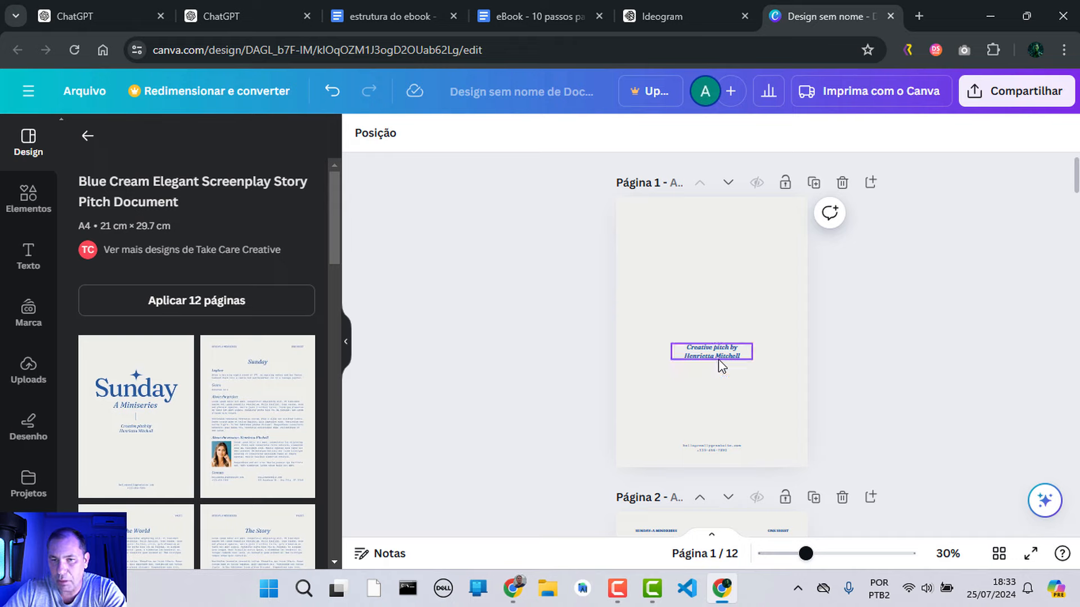
{"action": "key", "text": "Delete"}
{"action": "left_click", "coordinate": [723, 449]}
{"action": "key", "text": "Delete"}
{"action": "left_click", "coordinate": [723, 458]}
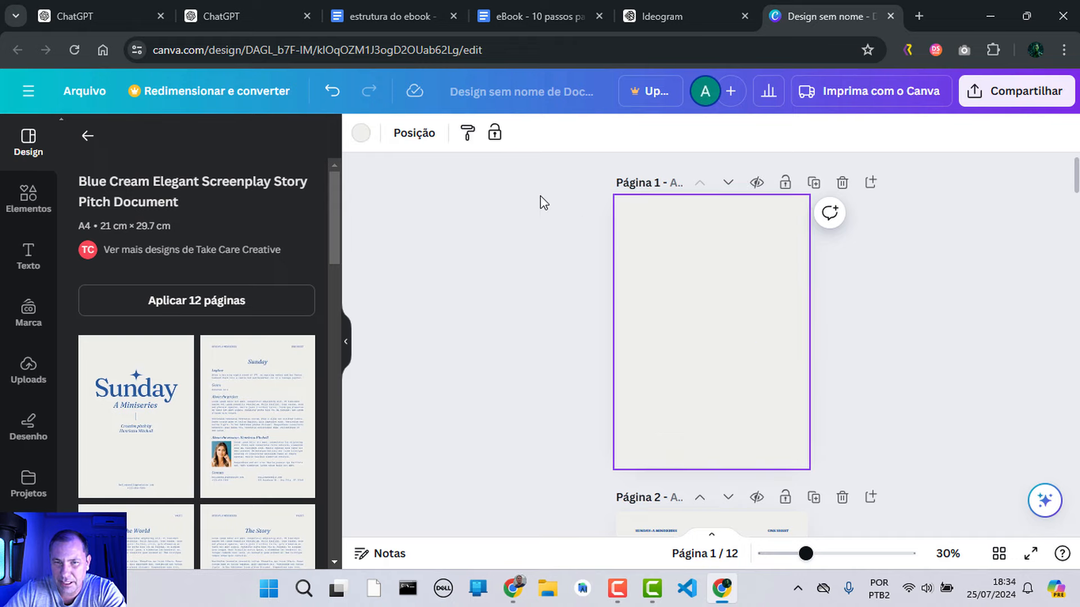
{"action": "left_click_drag", "start_coordinate": [540, 198], "coordinate": [866, 462]}
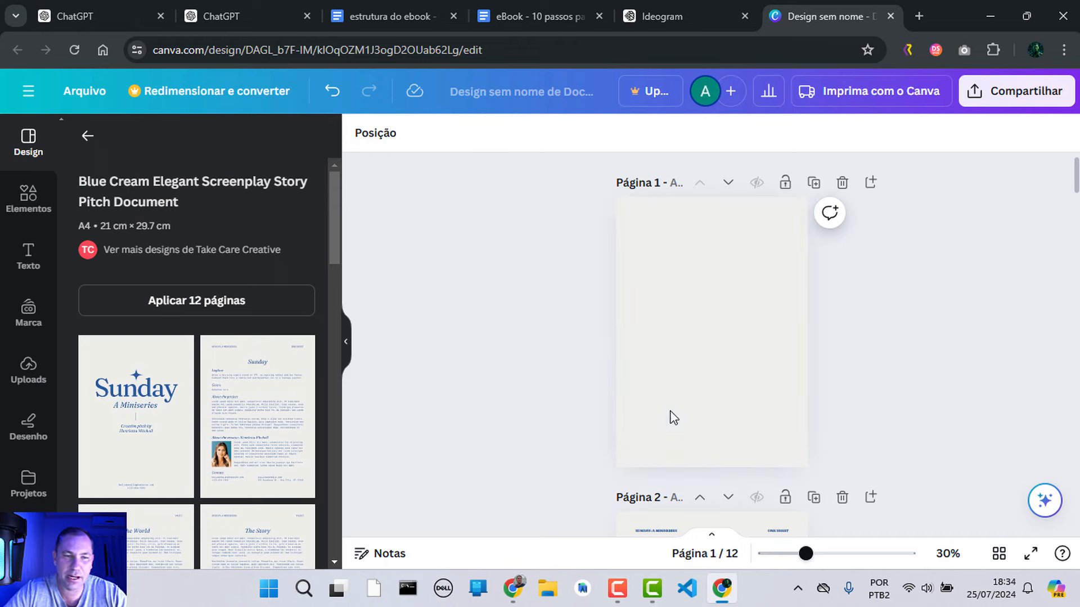
Paste the copied 10 PASSOS cover image onto the first page and enlarge it to fill the page
{"action": "left_click", "coordinate": [87, 136]}
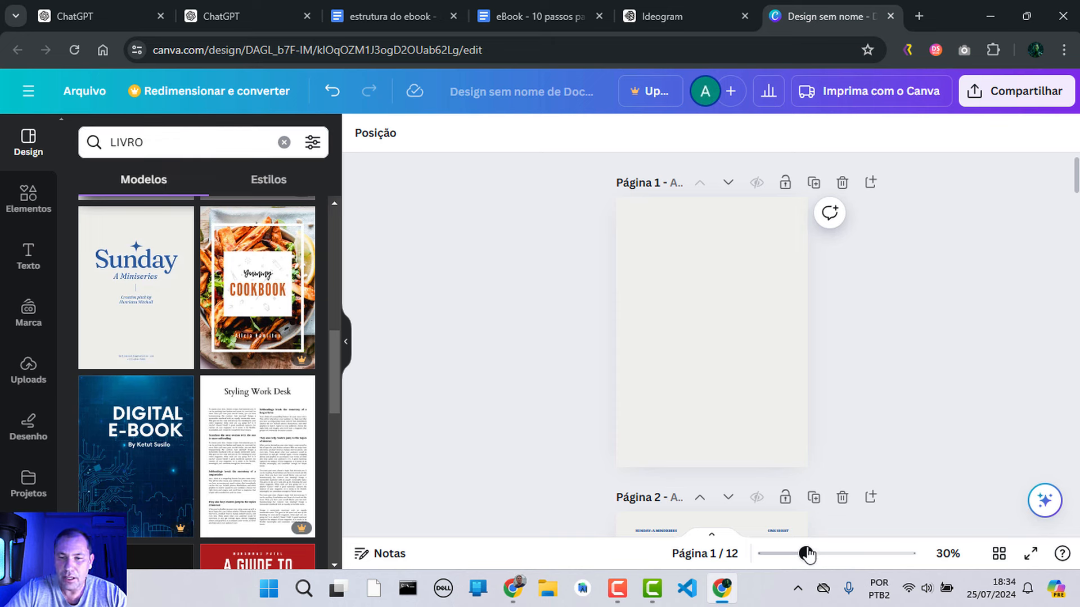
{"action": "left_click_drag", "start_coordinate": [807, 559], "coordinate": [815, 560]}
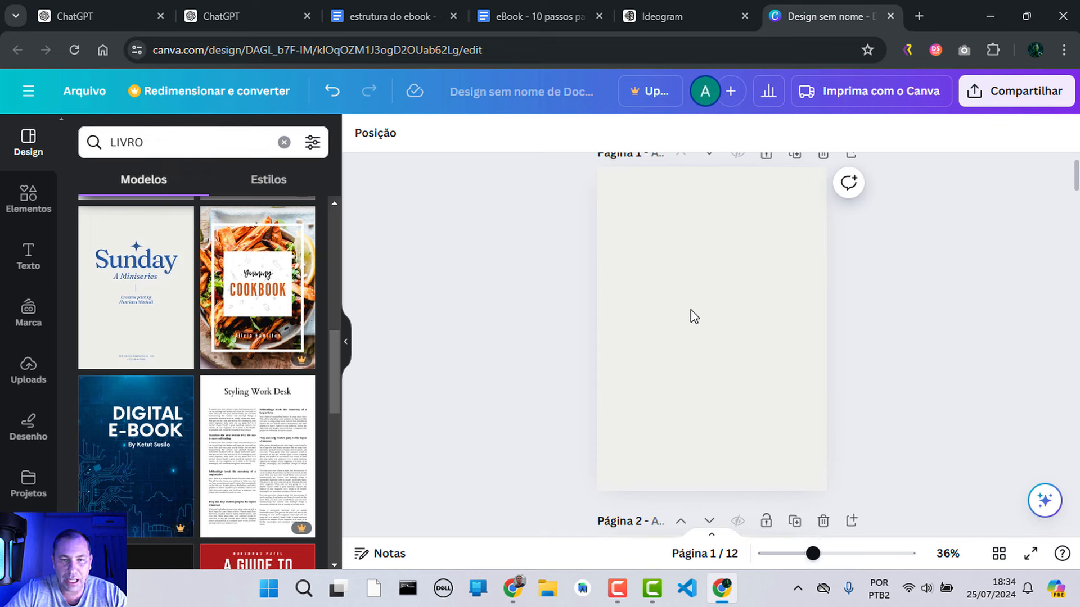
{"action": "key", "text": "super+v"}
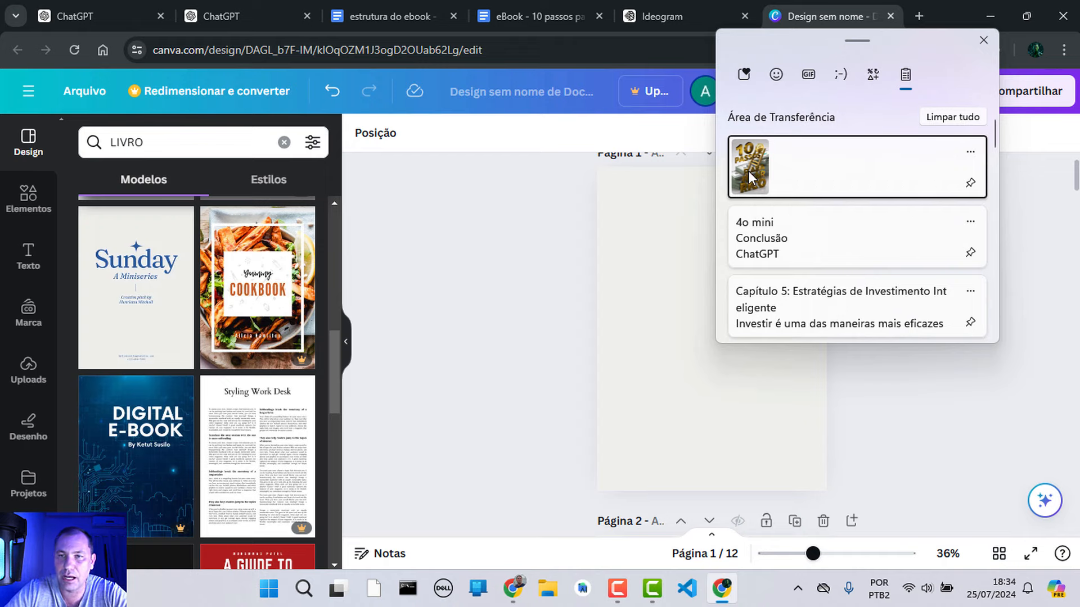
{"action": "left_click", "coordinate": [749, 170]}
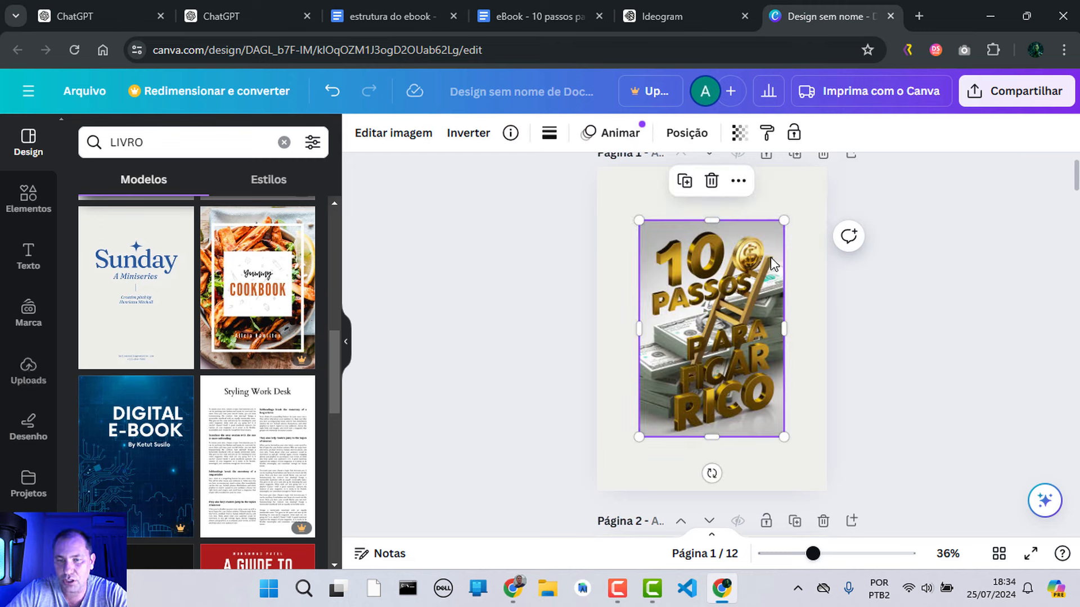
{"action": "left_click_drag", "start_coordinate": [735, 301], "coordinate": [693, 247]}
{"action": "left_click_drag", "start_coordinate": [743, 384], "coordinate": [770, 383]}
{"action": "left_click", "coordinate": [908, 386]}
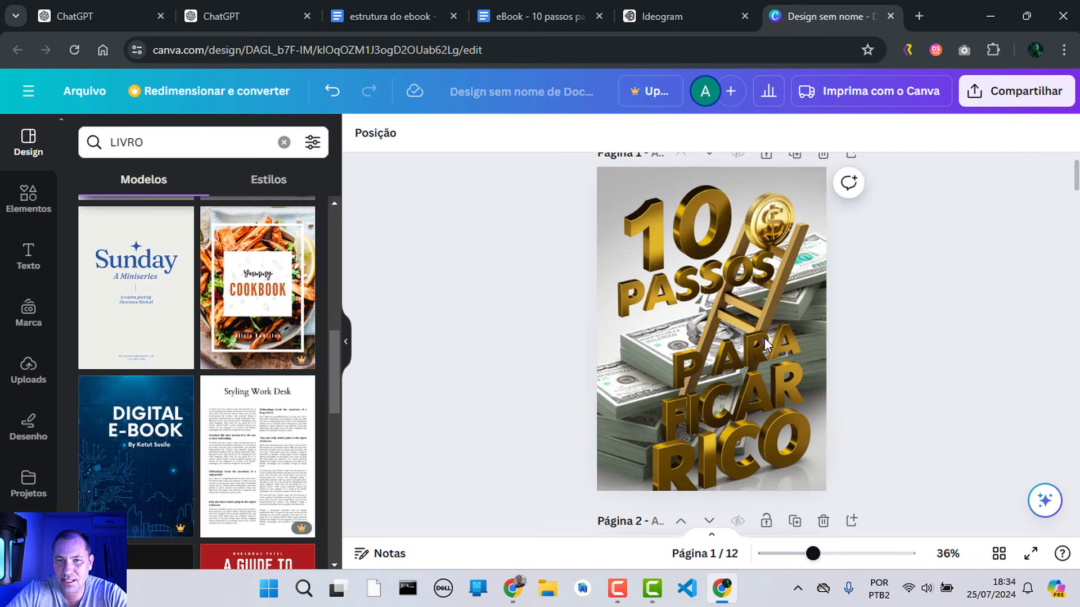
{"action": "left_click", "coordinate": [756, 332]}
{"action": "mouse_move", "coordinate": [748, 366]}
{"action": "left_mouse_down"}
{"action": "mouse_move", "coordinate": [747, 348]}
{"action": "mouse_move", "coordinate": [749, 357]}
{"action": "left_mouse_up"}
{"action": "left_click", "coordinate": [926, 395]}
{"action": "left_click", "coordinate": [748, 359]}
{"action": "left_click", "coordinate": [888, 330]}
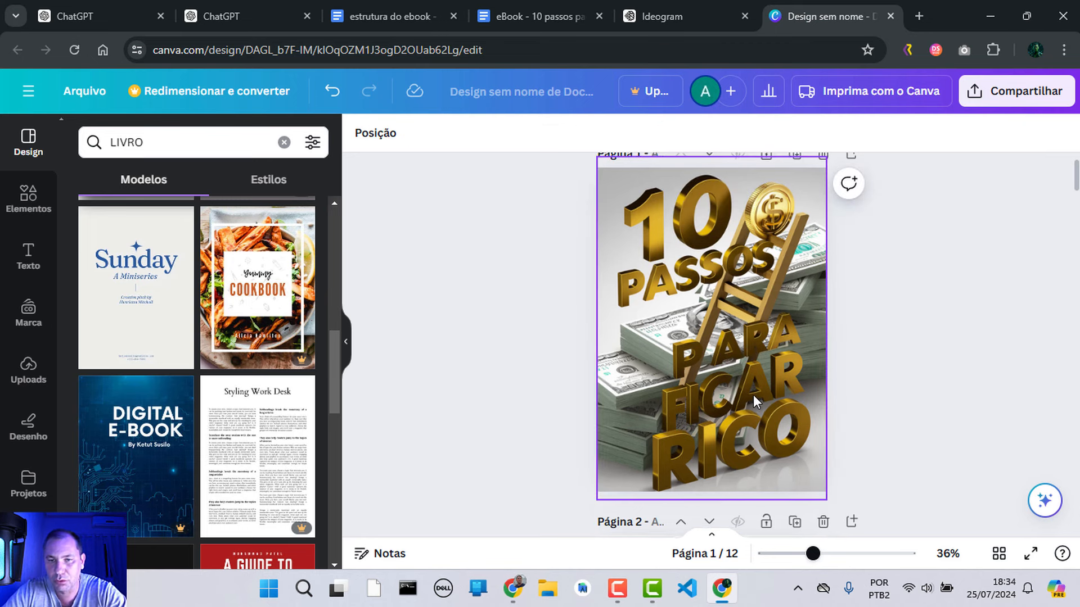
Rename the design as ebook 10 RICO and switch to the eBook Google Doc
{"action": "scroll", "coordinate": [830, 391], "scroll_direction": "up", "scroll_amount": 1}
{"action": "scroll", "coordinate": [879, 367], "scroll_direction": "down", "scroll_amount": 5}
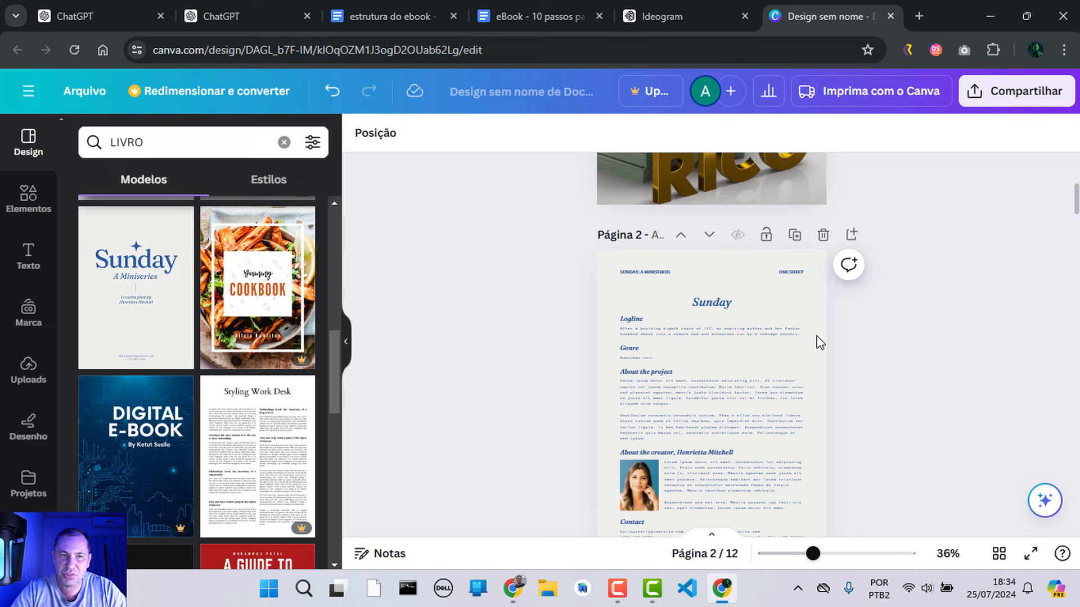
{"action": "left_click", "coordinate": [491, 92]}
{"action": "key", "text": "BackSpace"}
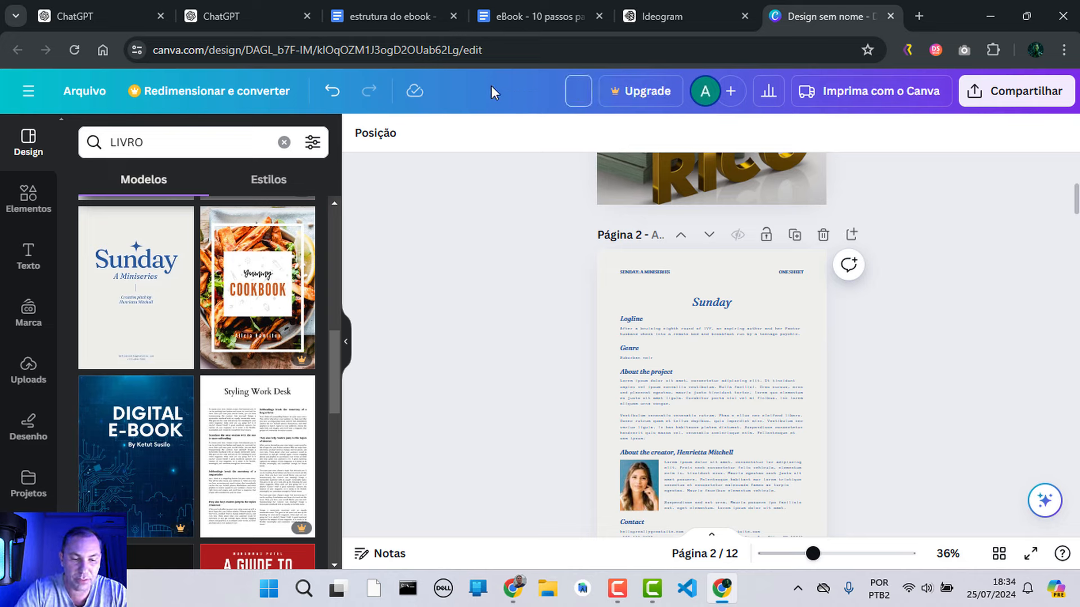
{"action": "type", "text": "ebook"}
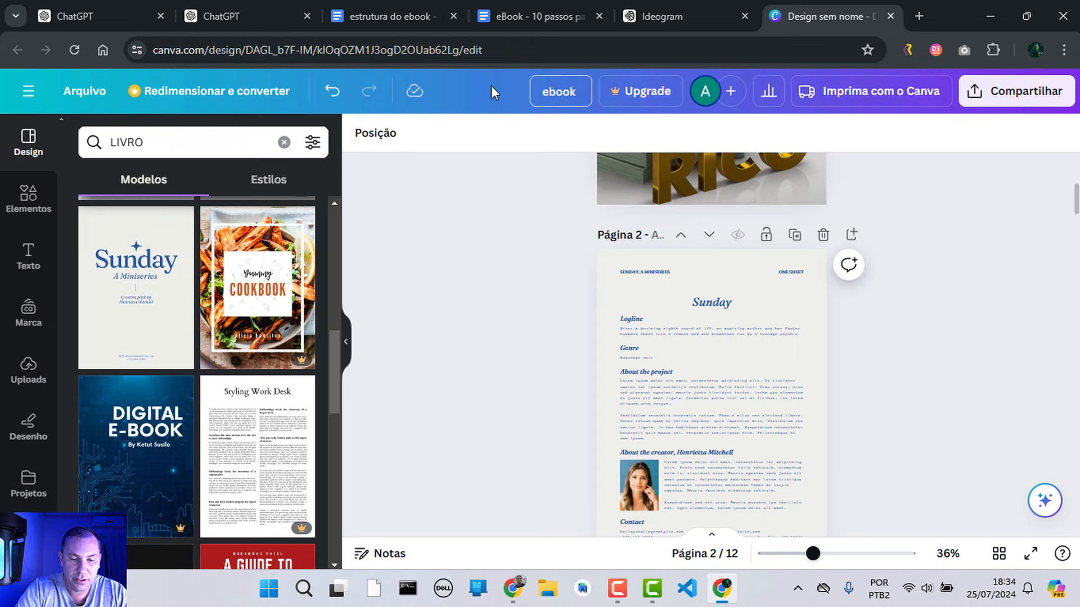
{"action": "type", "text": " 10"}
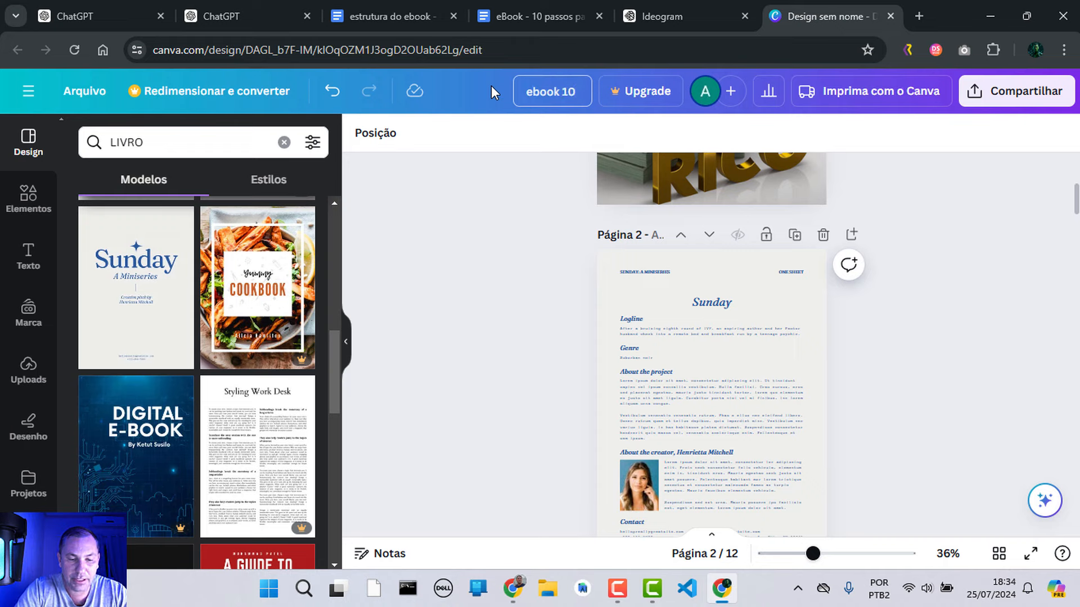
{"action": "type", "text": " RICO"}
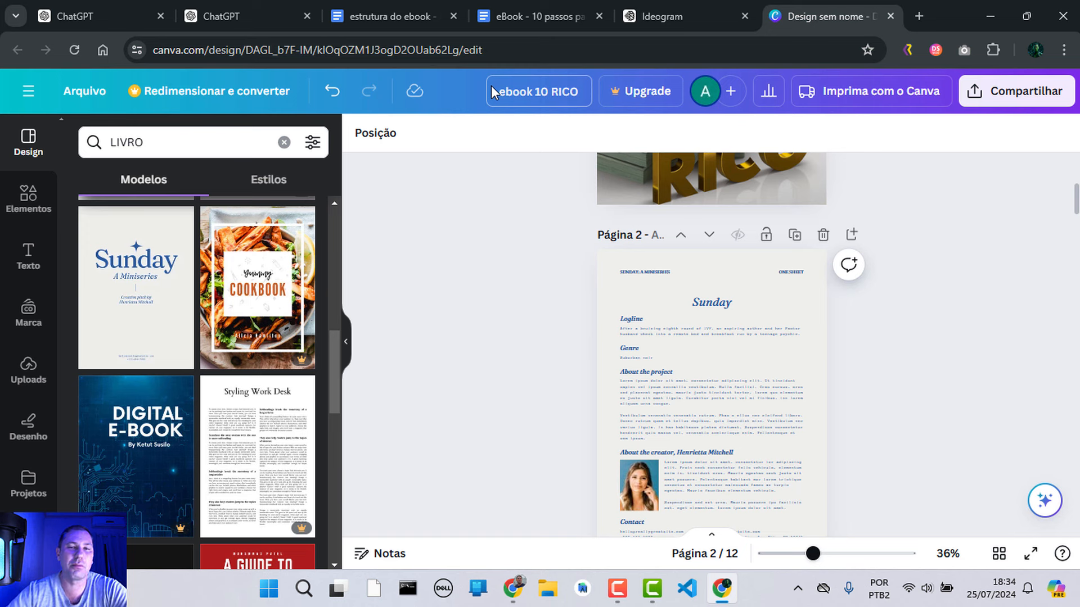
{"action": "left_click", "coordinate": [517, 27]}
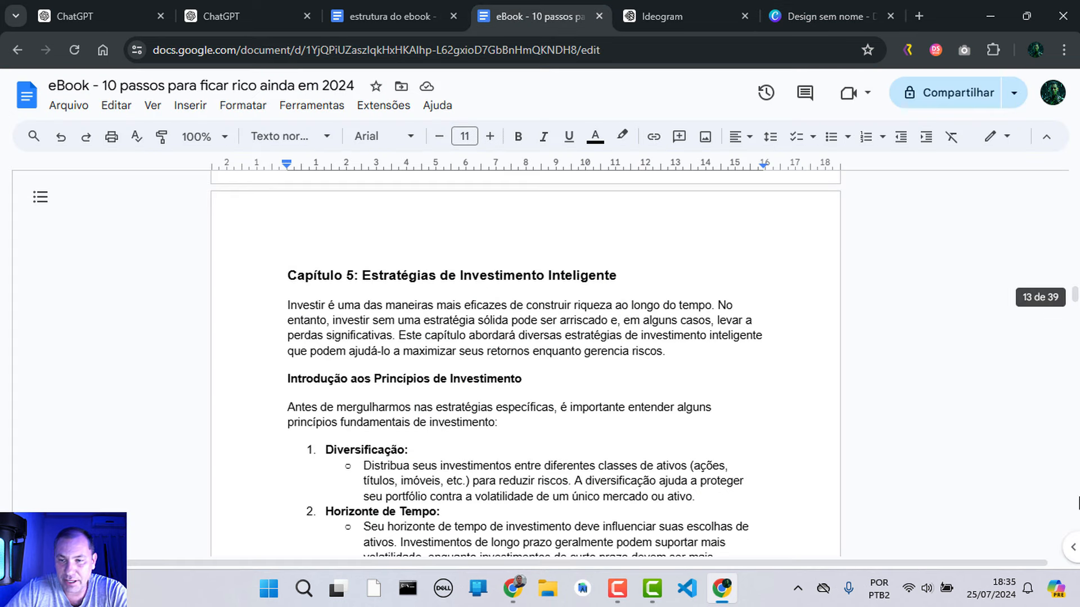
Copy the Introdução heading from the eBook document and return to the Canva design
{"action": "scroll", "coordinate": [794, 333], "scroll_direction": "up", "scroll_amount": 5}
{"action": "left_click_drag", "start_coordinate": [1077, 292], "coordinate": [1077, 150]}
{"action": "left_click_drag", "start_coordinate": [389, 290], "coordinate": [274, 284]}
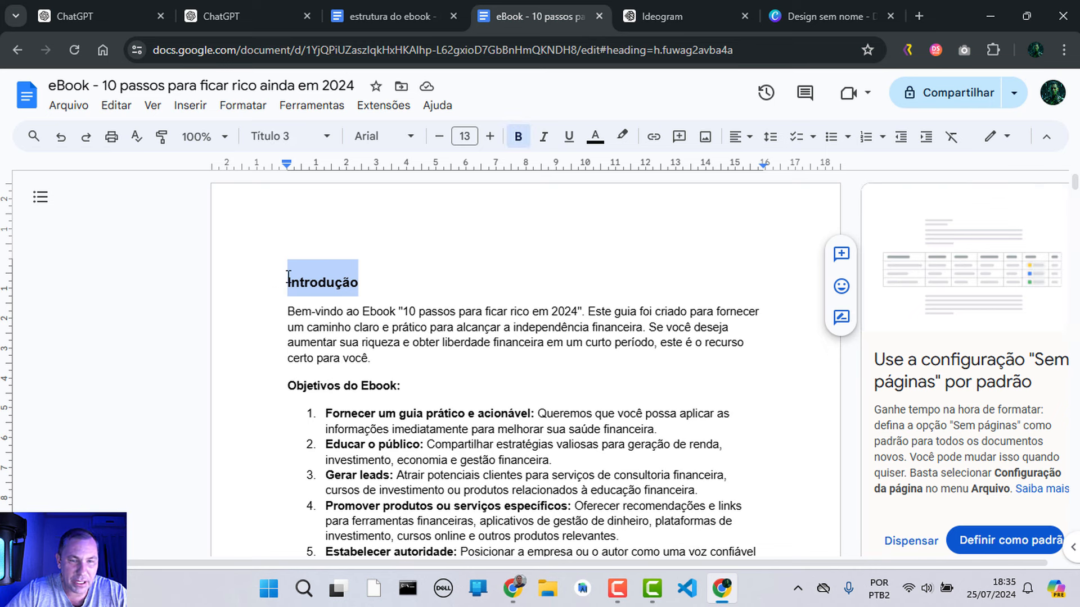
{"action": "left_click", "coordinate": [827, 16]}
Delete the SUNDAY: A MINISERIES and ONE SHEET header texts from page 2
{"action": "left_click", "coordinate": [719, 304]}
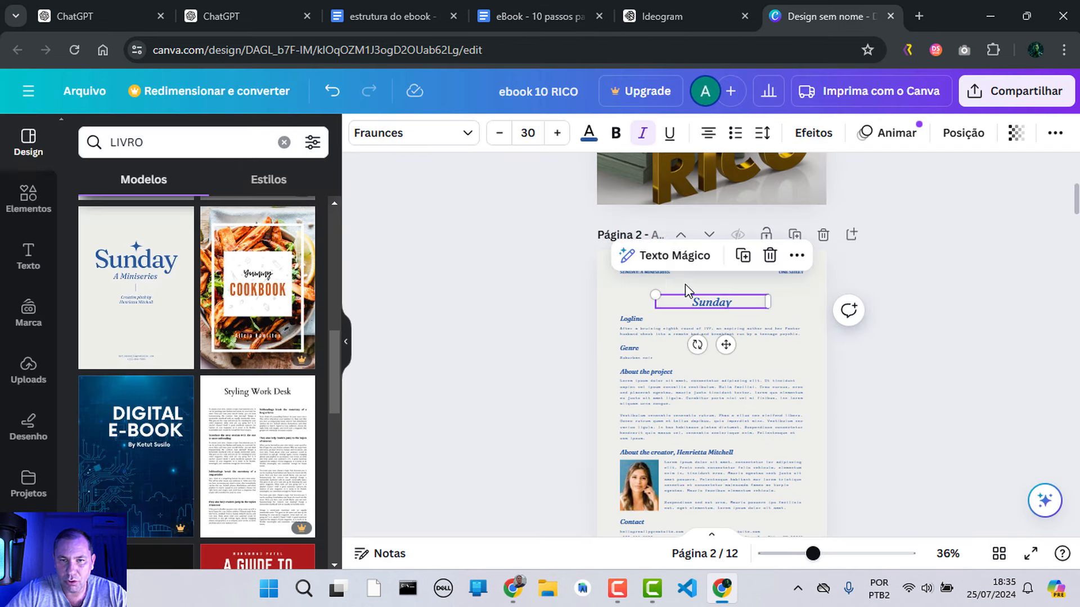
{"action": "left_click", "coordinate": [669, 283]}
{"action": "scroll", "coordinate": [669, 283], "scroll_direction": "up", "scroll_amount": 5}
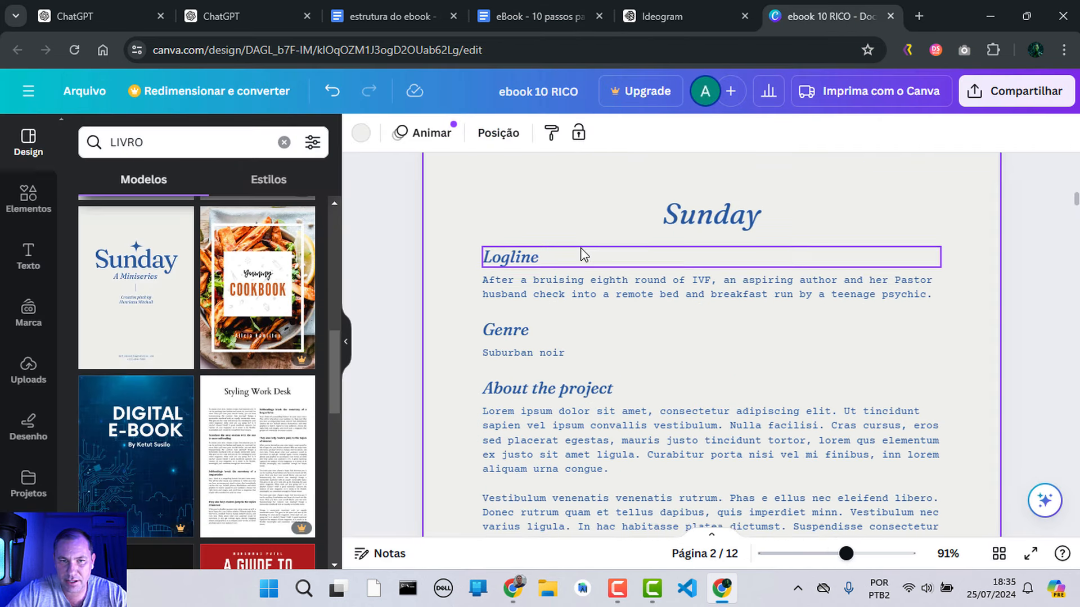
{"action": "scroll", "coordinate": [553, 365], "scroll_direction": "down", "scroll_amount": 2}
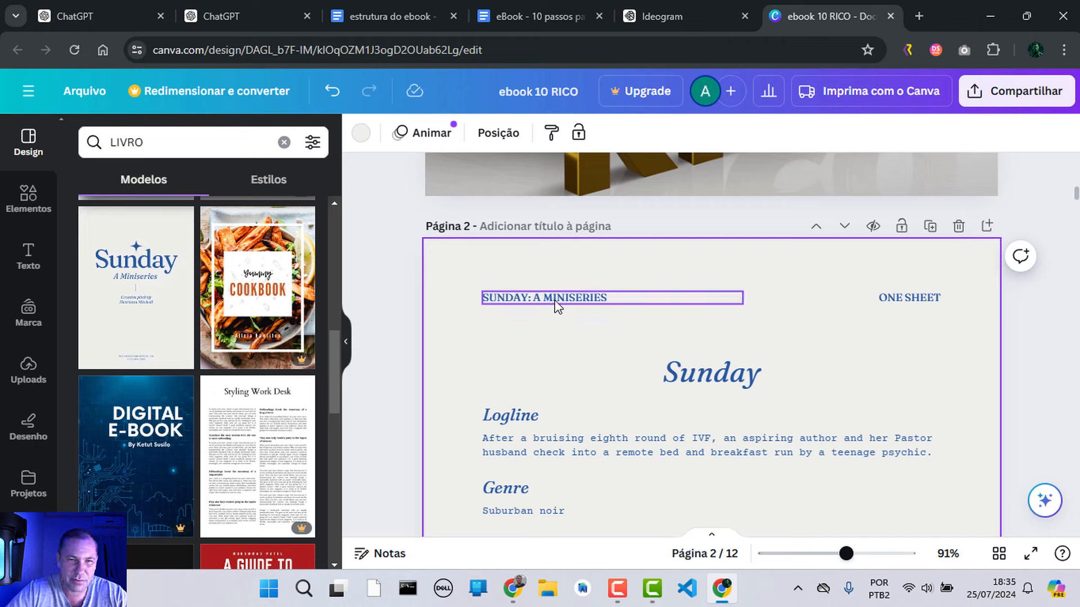
{"action": "left_click", "coordinate": [550, 299]}
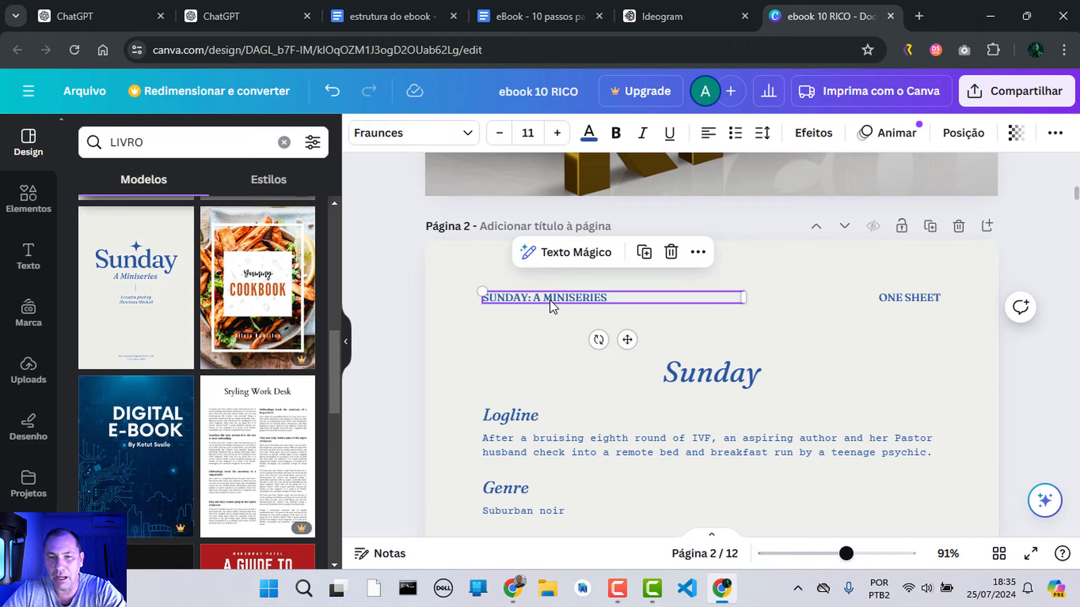
{"action": "key", "text": "Delete"}
{"action": "left_click", "coordinate": [910, 300]}
{"action": "key", "text": "Delete"}
Replace the Sunday title on page 2 with the copied Introdução heading
{"action": "scroll", "coordinate": [694, 315], "scroll_direction": "down", "scroll_amount": 3}
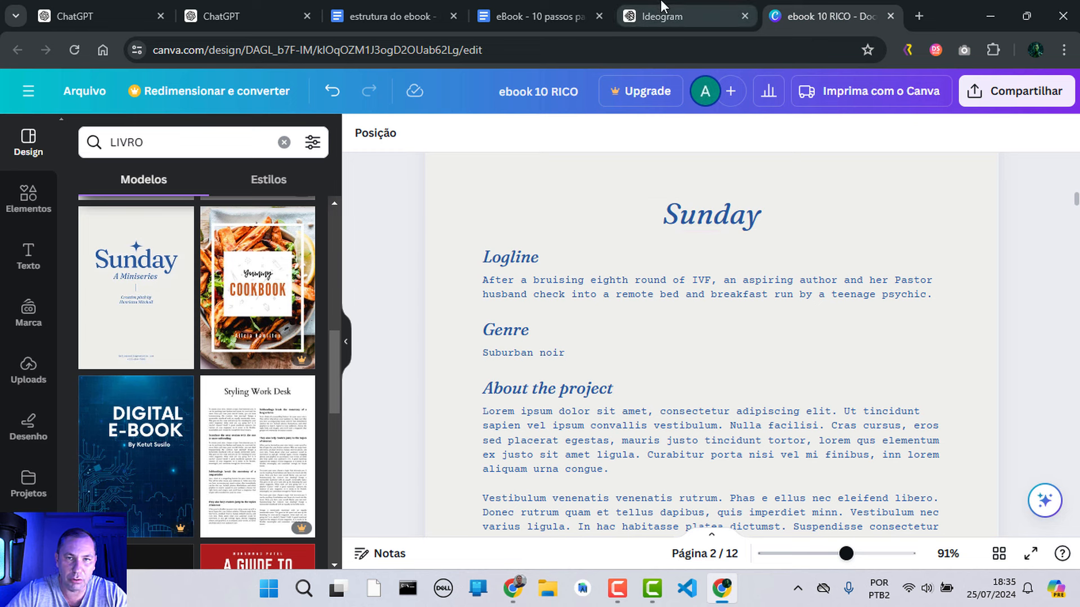
{"action": "double_click", "coordinate": [735, 225]}
{"action": "type", "text": "Introdução"}
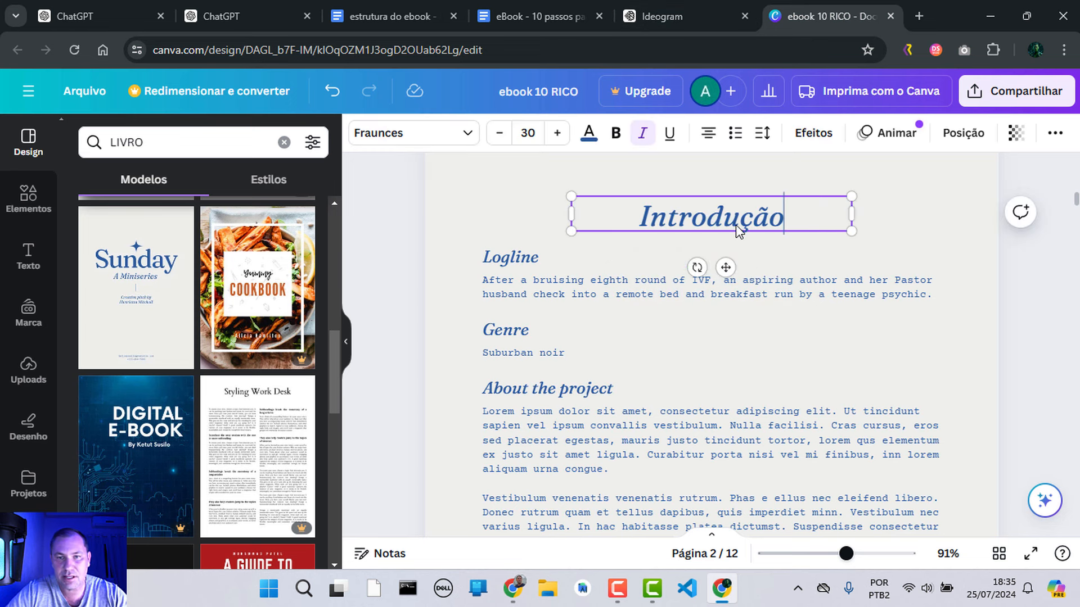
Copy the introduction's opening paragraph from the document and paste it over the Logline body text on page 2
{"action": "left_click", "coordinate": [649, 4]}
{"action": "left_click", "coordinate": [532, 16]}
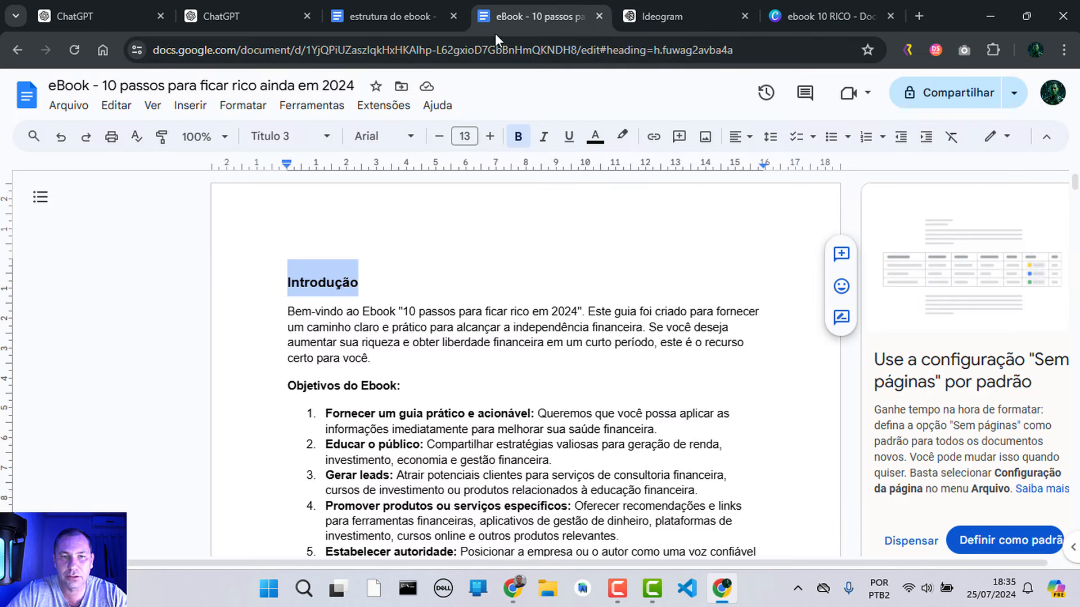
{"action": "left_click_drag", "start_coordinate": [287, 310], "coordinate": [375, 363]}
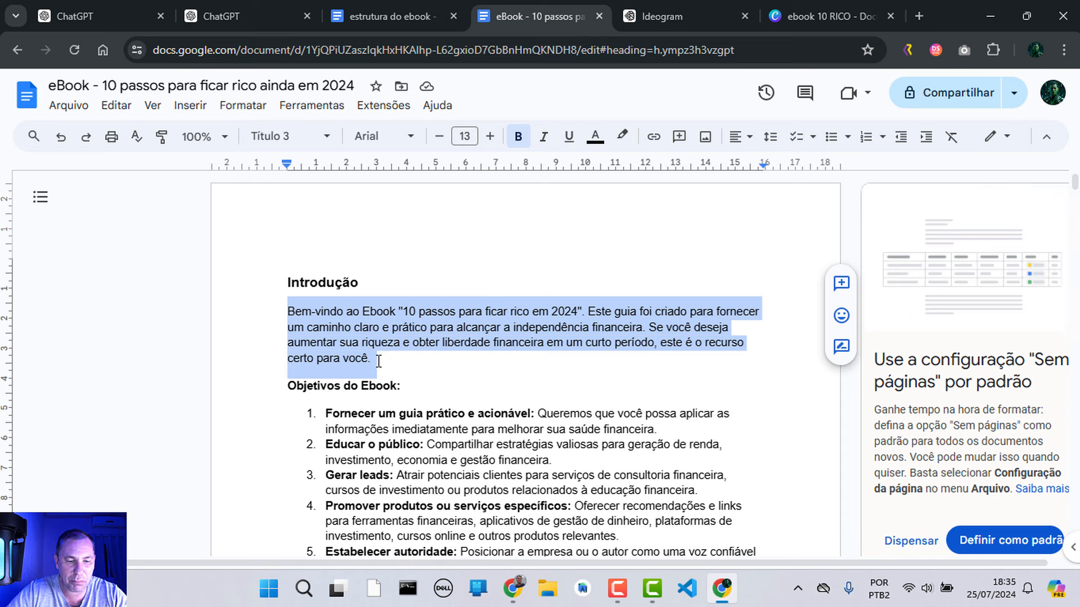
{"action": "left_click", "coordinate": [826, 16]}
{"action": "left_click", "coordinate": [514, 288]}
{"action": "double_click", "coordinate": [514, 288]}
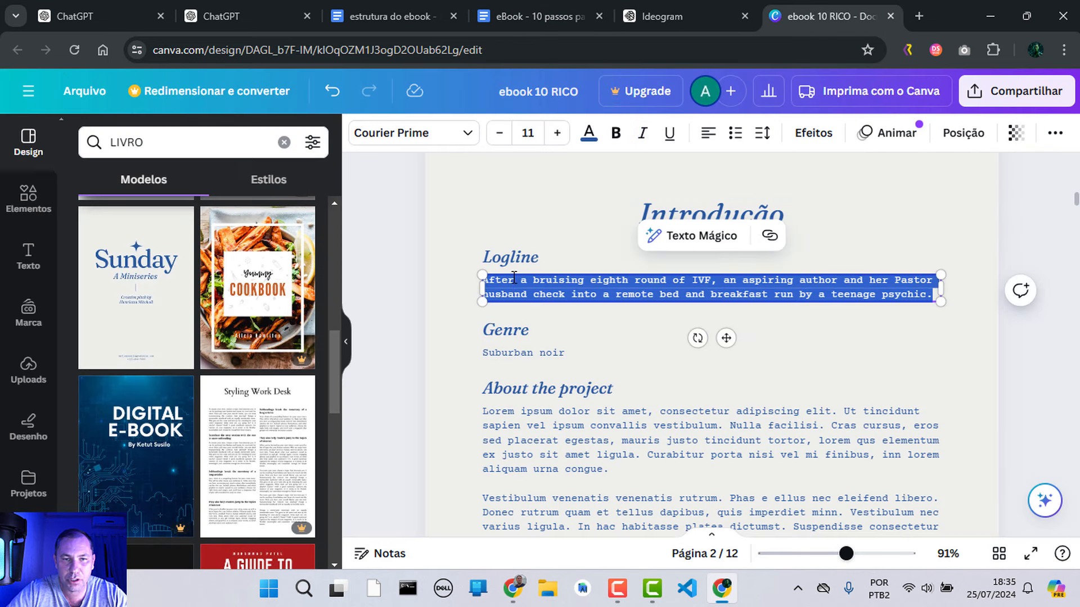
{"action": "type", "text": "Bem-vindo ao Ebook \"10 passos para ficar rico em 2024\". Este guia foi criado para fornecer um caminho claro e prático para alcançar a independência financeira. Se você deseja aumentar sua riqueza e obter liberdade financeira em um curto período, este é o recurso certo para você."}
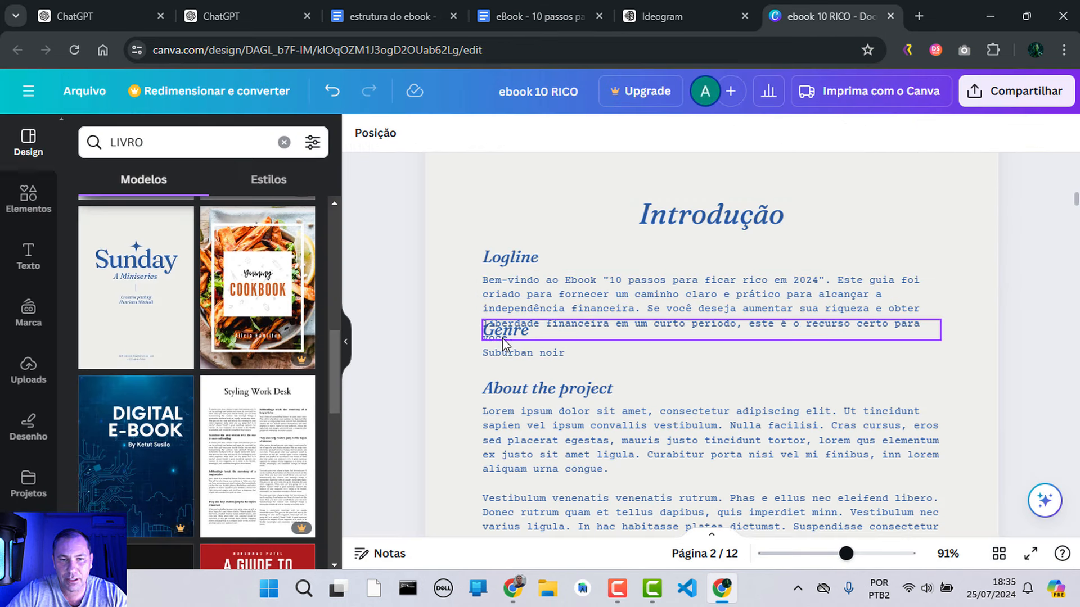
Delete the Genre heading and Suburban noir text, keeping the pasted introduction paragraph in its place
{"action": "left_click_drag", "start_coordinate": [469, 310], "coordinate": [537, 317]}
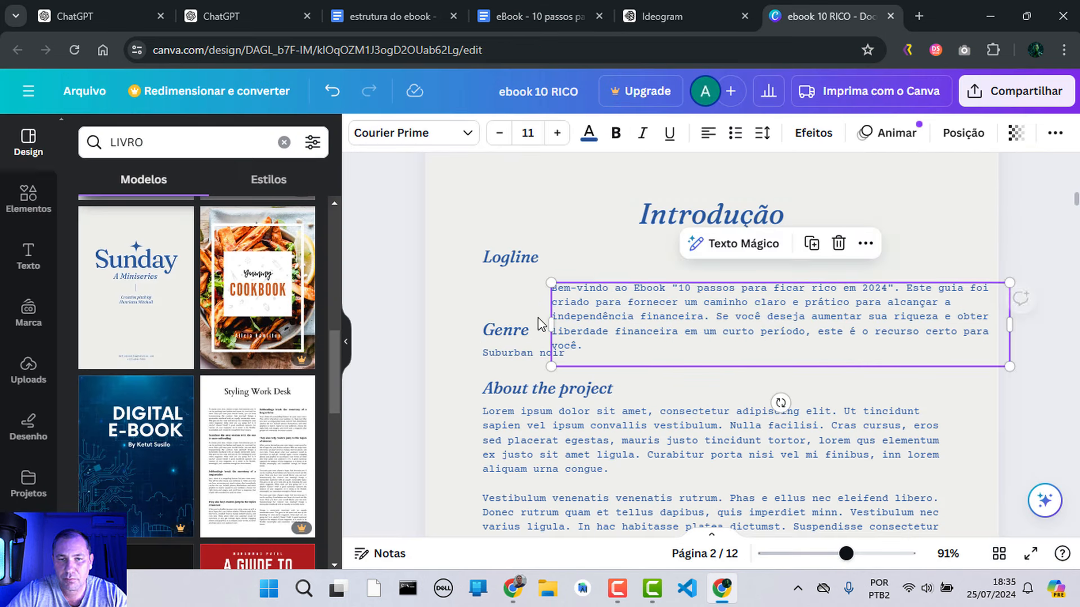
{"action": "key", "text": "Delete"}
{"action": "left_click", "coordinate": [508, 352]}
{"action": "key", "text": "Delete"}
{"action": "left_click_drag", "start_coordinate": [600, 332], "coordinate": [534, 326]}
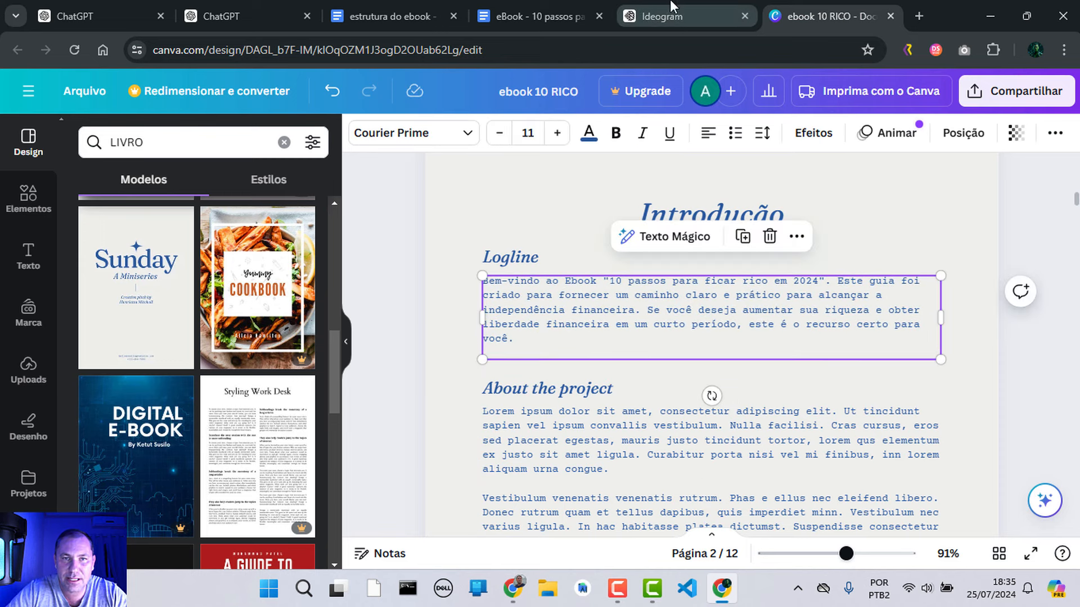
Copy the Objetivos do Ebook: heading from the document and paste it over the About the project heading
{"action": "left_click", "coordinate": [531, 16]}
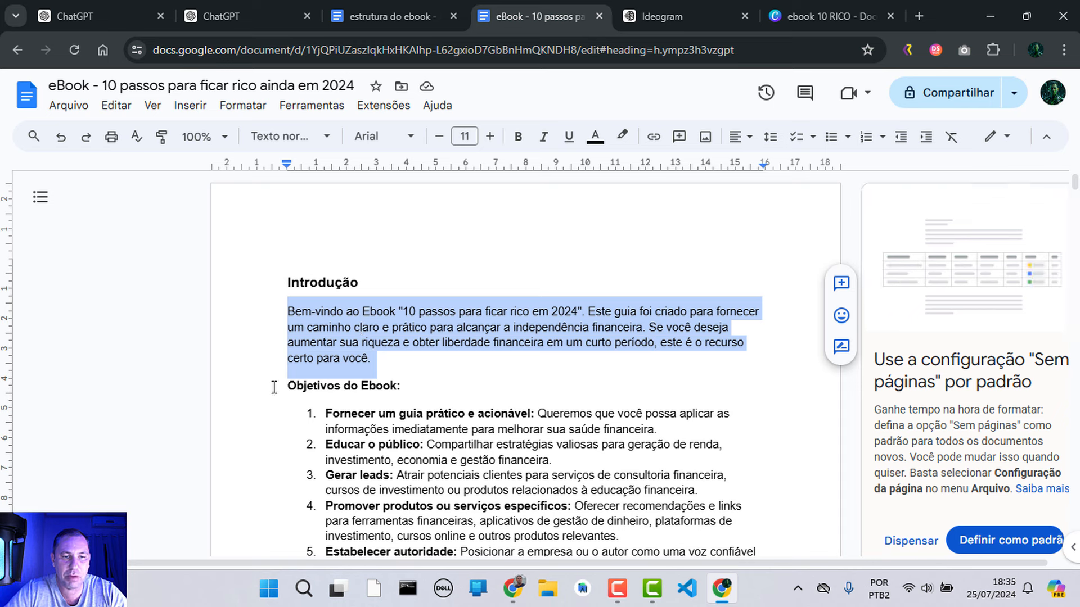
{"action": "left_click_drag", "start_coordinate": [287, 386], "coordinate": [414, 389]}
{"action": "left_click", "coordinate": [401, 388]}
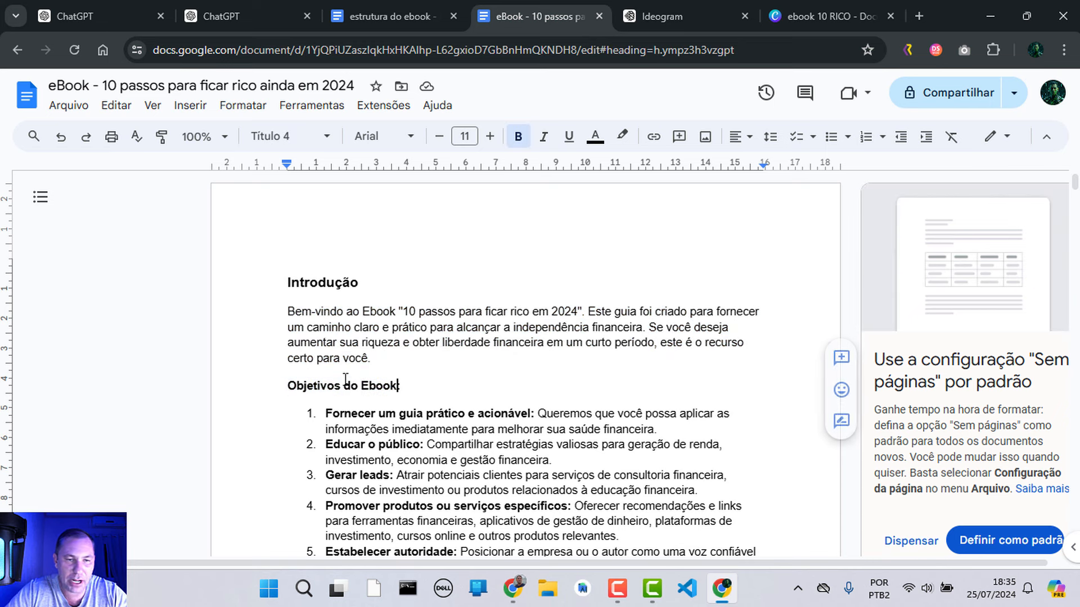
{"action": "left_click_drag", "start_coordinate": [288, 386], "coordinate": [401, 386]}
{"action": "key", "text": "ctrl+c"}
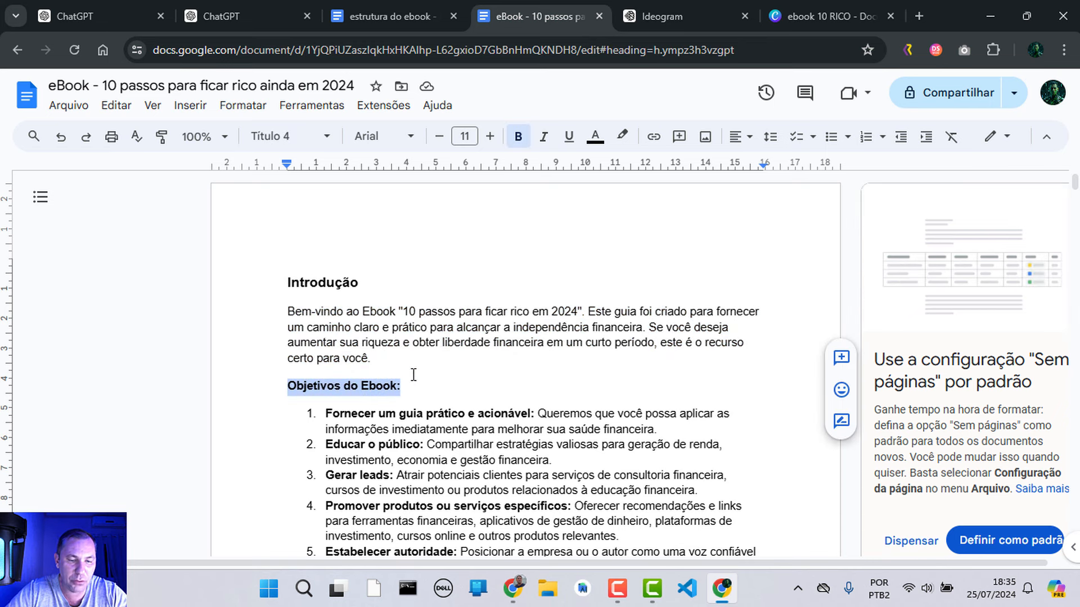
{"action": "left_click", "coordinate": [827, 16]}
{"action": "left_click", "coordinate": [564, 394]}
{"action": "double_click", "coordinate": [564, 394]}
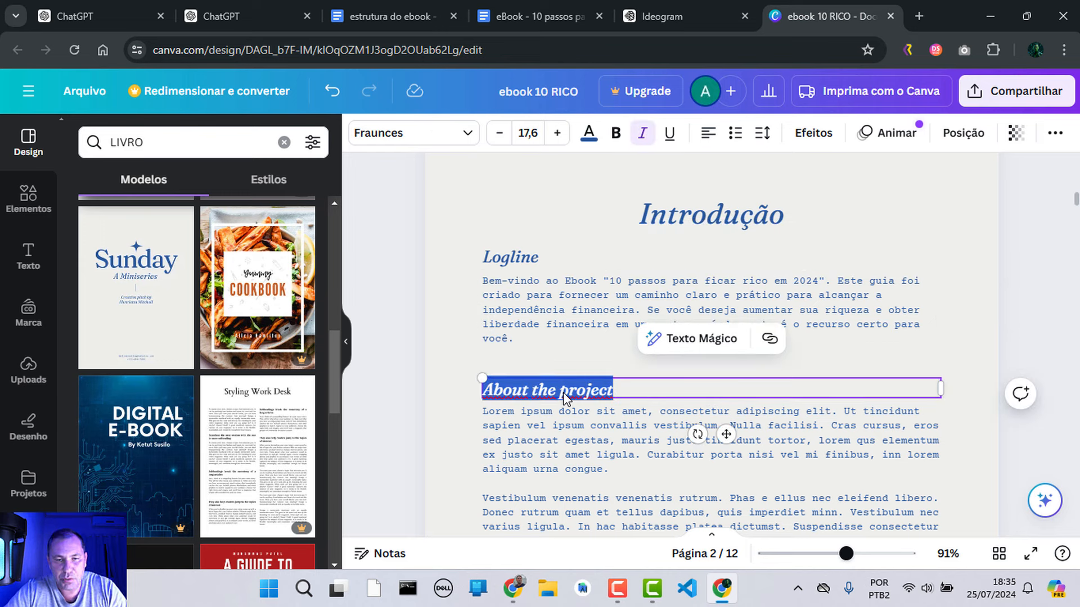
{"action": "key", "text": "ctrl+v"}
Copy the five numbered objectives from the document and replace the lorem ipsum text under Objetivos do Ebook: with them
{"action": "left_click", "coordinate": [680, 15]}
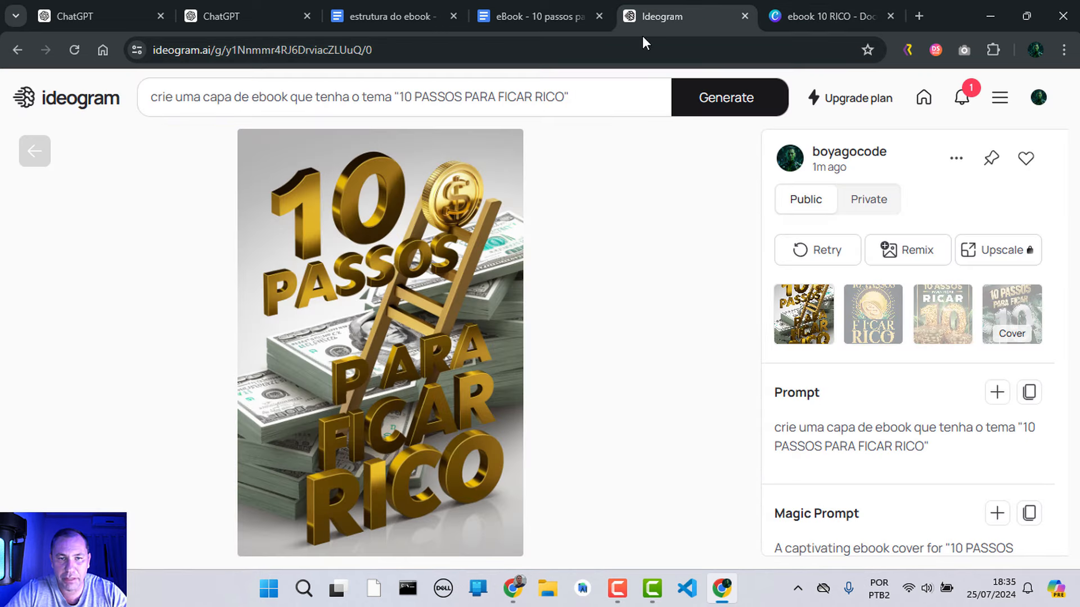
{"action": "left_click", "coordinate": [539, 26]}
{"action": "scroll", "coordinate": [325, 450], "scroll_direction": "down", "scroll_amount": 4}
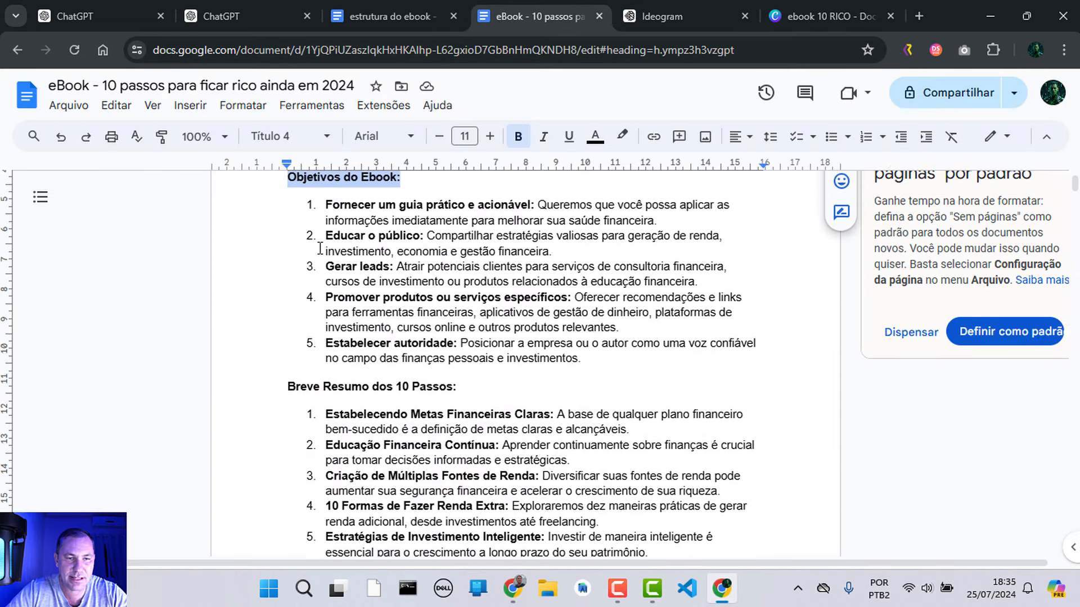
{"action": "scroll", "coordinate": [326, 256], "scroll_direction": "up", "scroll_amount": 1}
{"action": "left_click", "coordinate": [326, 256]}
{"action": "left_click_drag", "start_coordinate": [326, 255], "coordinate": [600, 411]}
{"action": "key", "text": "ctrl+c"}
{"action": "left_click", "coordinate": [793, 14]}
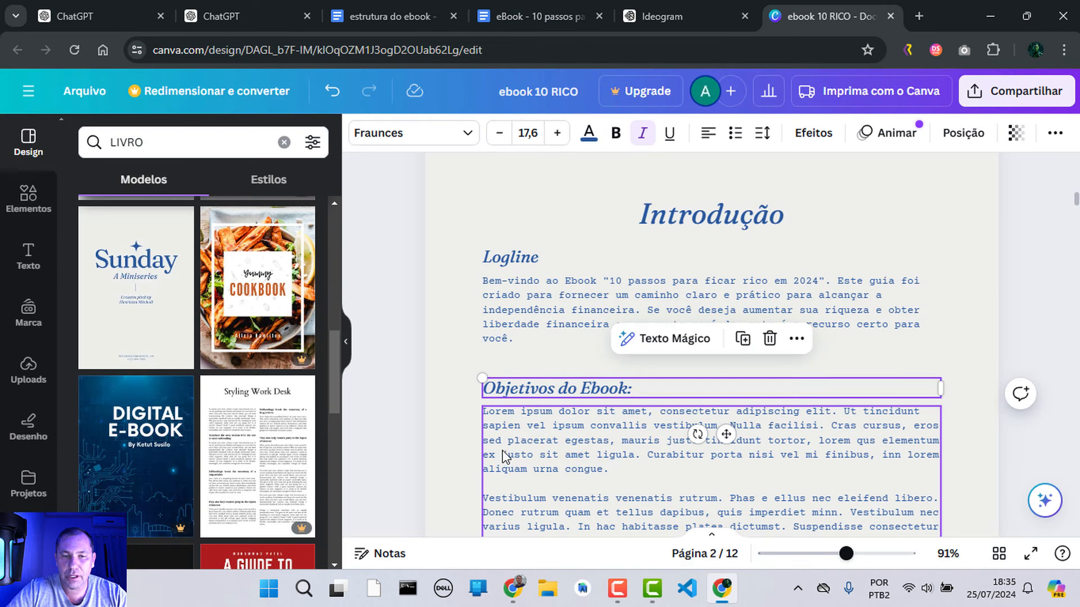
{"action": "left_click", "coordinate": [543, 382]}
{"action": "scroll", "coordinate": [543, 383], "scroll_direction": "down", "scroll_amount": 1}
{"action": "double_click", "coordinate": [543, 383]}
{"action": "key", "text": "ctrl+a"}
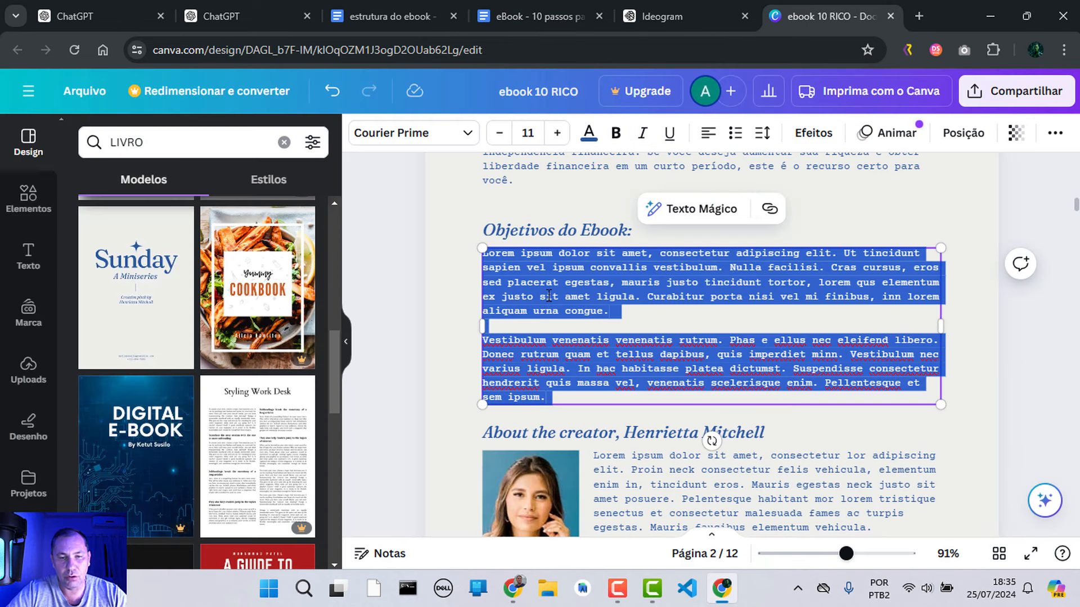
{"action": "key", "text": "ctrl+v"}
Delete the About the creator heading, its biography text and the portrait photo from page 2
{"action": "left_click", "coordinate": [495, 434]}
{"action": "left_click", "coordinate": [495, 434]}
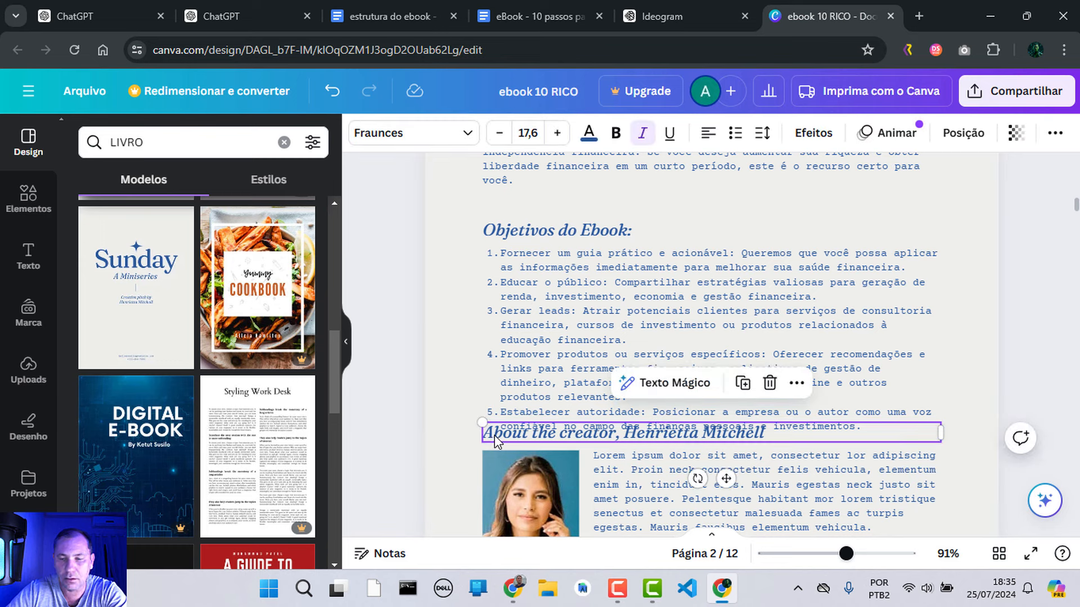
{"action": "key", "text": "Delete"}
{"action": "left_click", "coordinate": [619, 484]}
{"action": "key", "text": "Delete"}
{"action": "left_click", "coordinate": [545, 474]}
{"action": "key", "text": "Delete"}
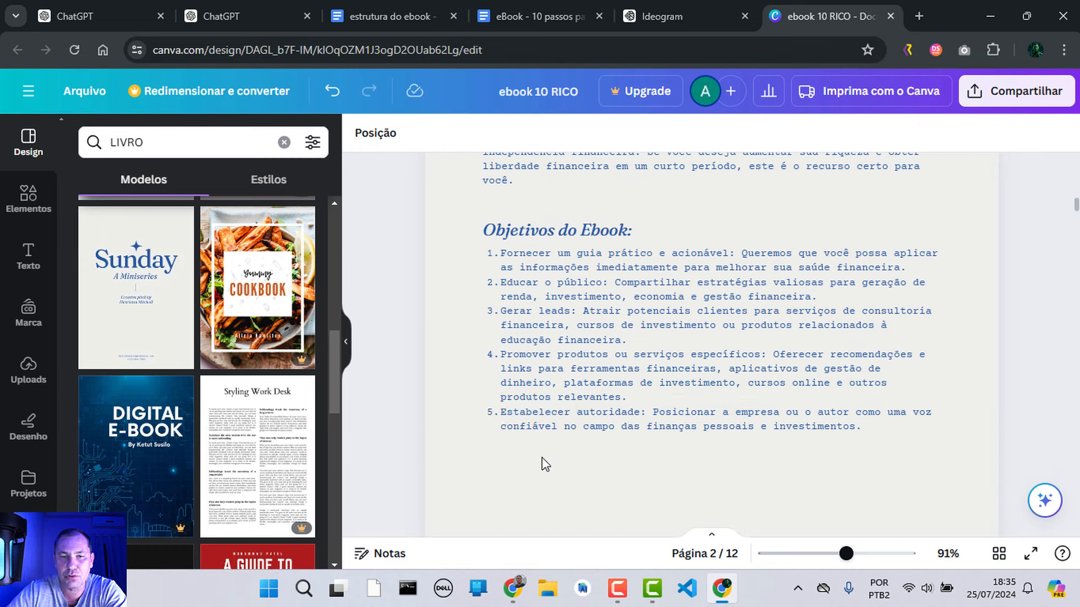
Delete the Contact heading and the contact details at the bottom of page 2
{"action": "scroll", "coordinate": [550, 434], "scroll_direction": "down", "scroll_amount": 5}
{"action": "left_click", "coordinate": [514, 374]}
{"action": "key", "text": "Delete"}
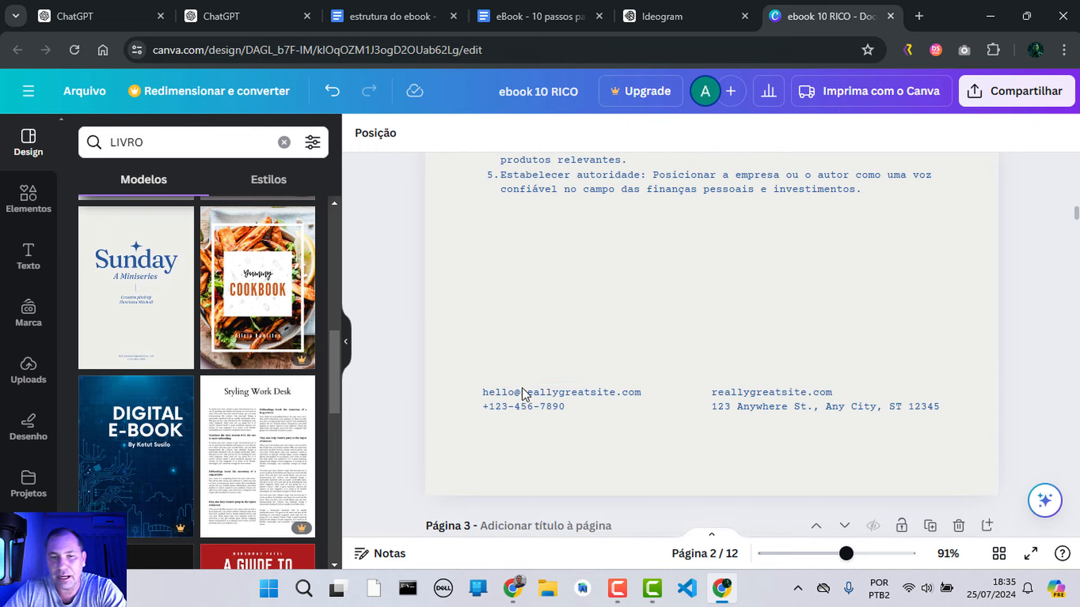
{"action": "left_click", "coordinate": [632, 399]}
{"action": "key", "text": "Delete"}
{"action": "left_click", "coordinate": [733, 410]}
{"action": "key", "text": "Delete"}
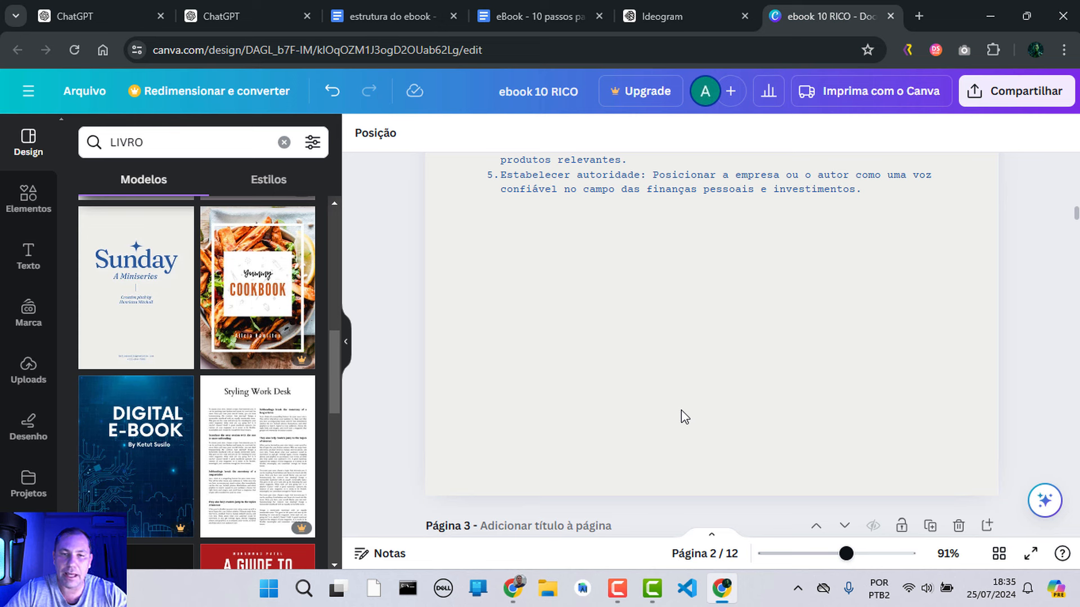
Copy the Breve Resumo dos 10 Passos: heading from the eBook document
{"action": "scroll", "coordinate": [675, 413], "scroll_direction": "up", "scroll_amount": 3}
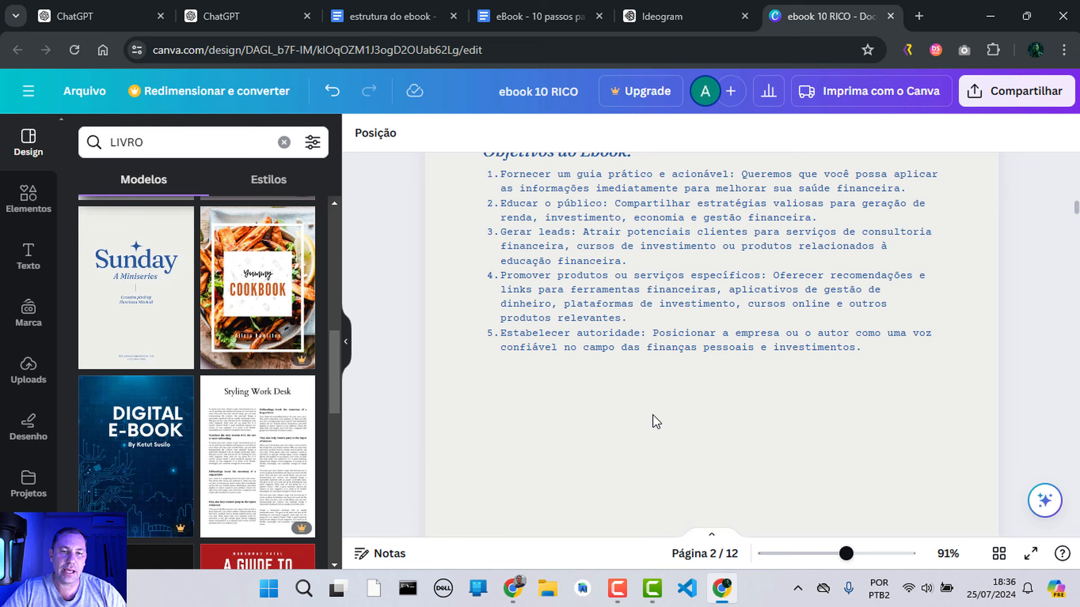
{"action": "scroll", "coordinate": [652, 427], "scroll_direction": "up", "scroll_amount": 3}
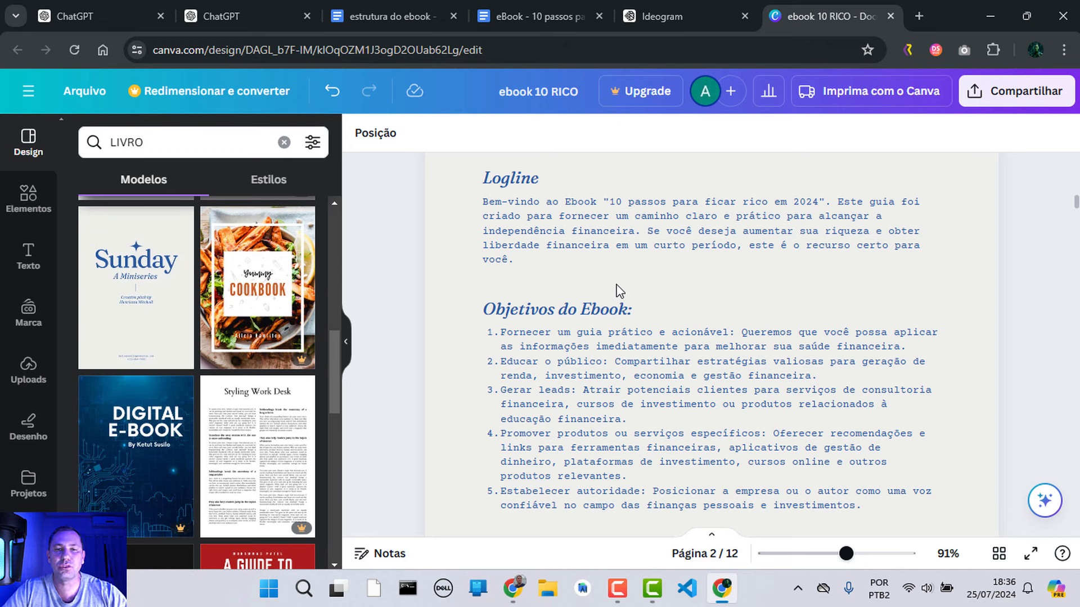
{"action": "left_click", "coordinate": [532, 16]}
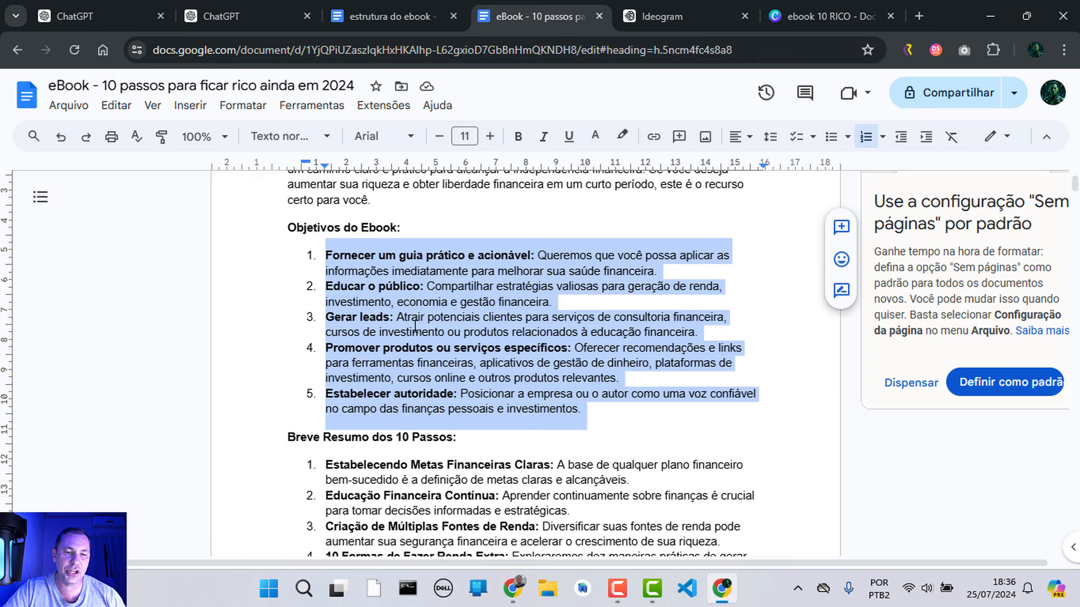
{"action": "scroll", "coordinate": [415, 325], "scroll_direction": "down", "scroll_amount": 3}
{"action": "left_click_drag", "start_coordinate": [287, 278], "coordinate": [472, 283]}
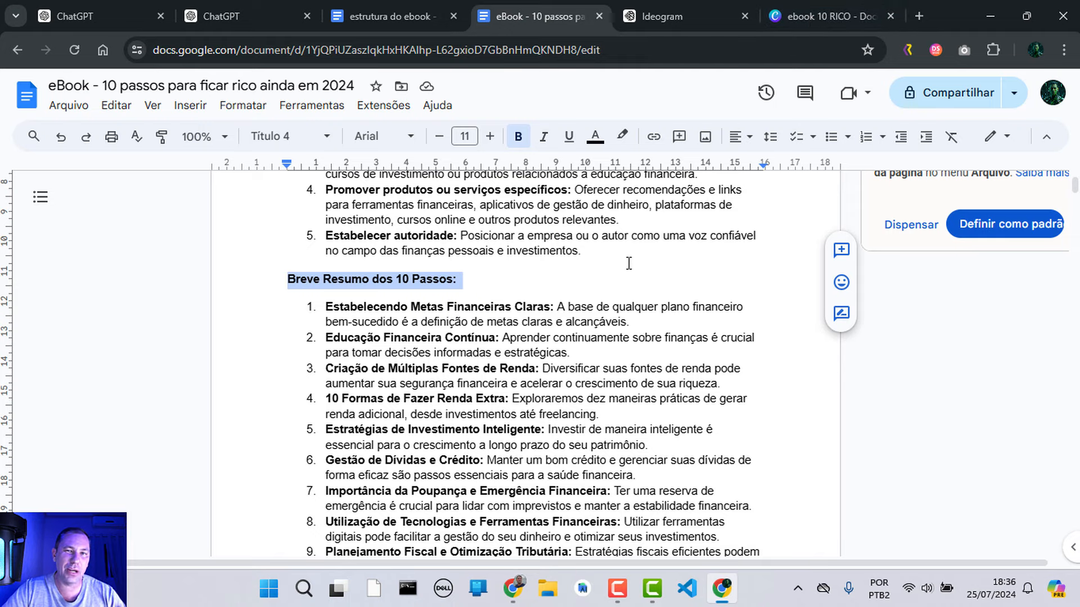
Review the laid-out page 2 in the design and return to the eBook document
{"action": "left_click", "coordinate": [795, 8]}
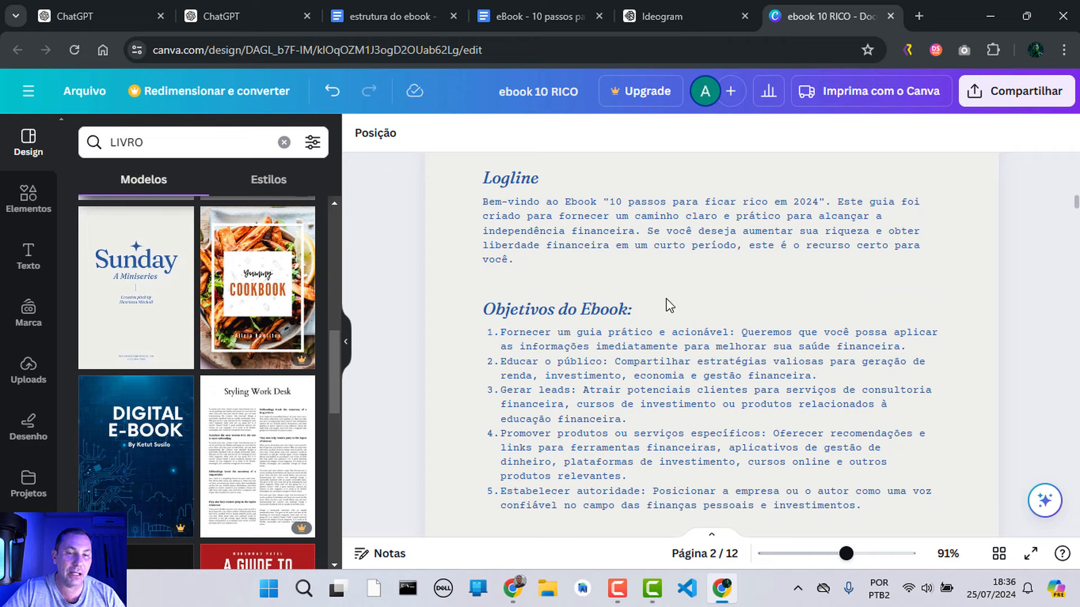
{"action": "scroll", "coordinate": [670, 305], "scroll_direction": "up", "scroll_amount": 5}
{"action": "scroll", "coordinate": [619, 326], "scroll_direction": "down", "scroll_amount": 3}
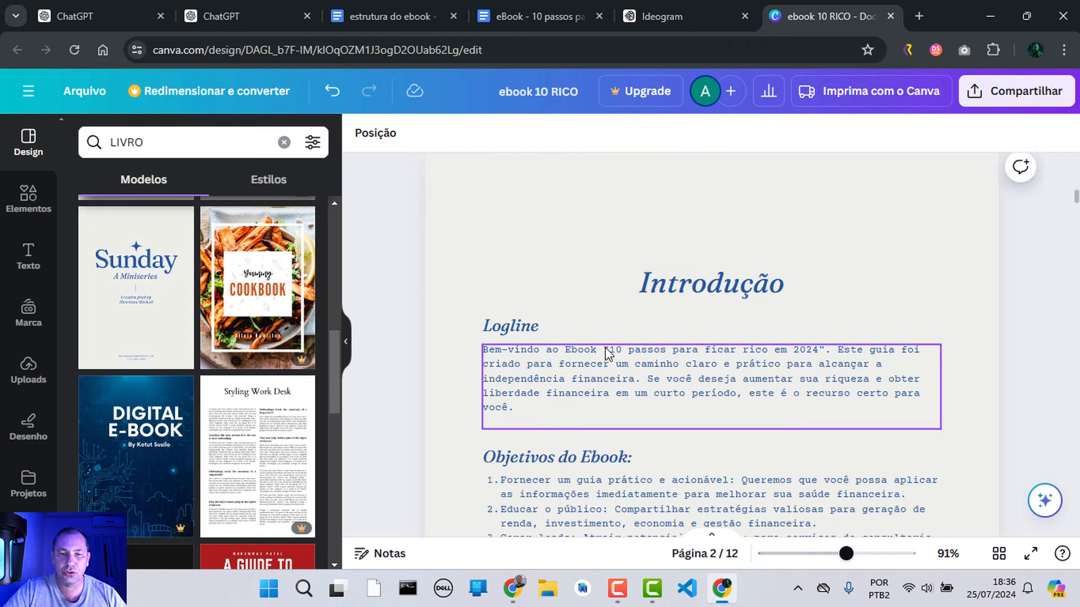
{"action": "scroll", "coordinate": [606, 354], "scroll_direction": "down", "scroll_amount": 8}
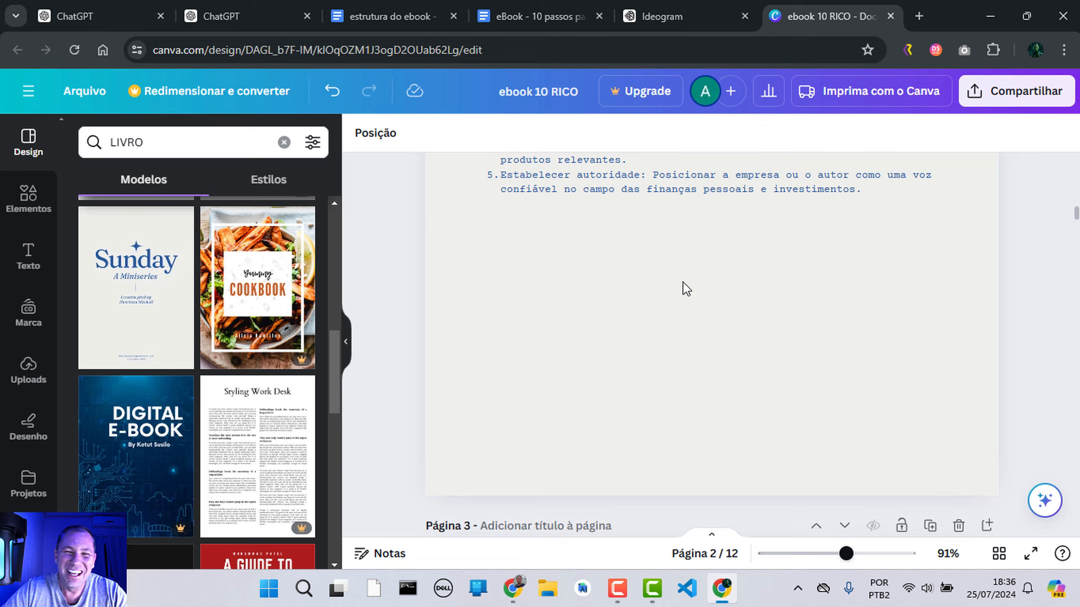
{"action": "scroll", "coordinate": [652, 295], "scroll_direction": "up", "scroll_amount": 1}
{"action": "scroll", "coordinate": [652, 298], "scroll_direction": "up", "scroll_amount": 3}
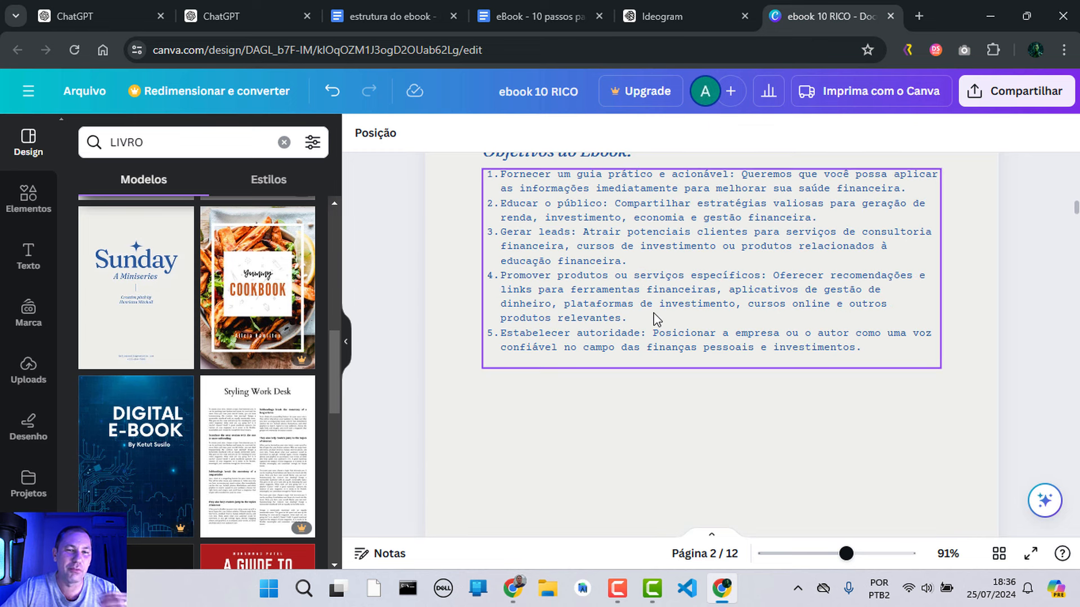
{"action": "left_click", "coordinate": [720, 10]}
{"action": "left_click", "coordinate": [803, 10]}
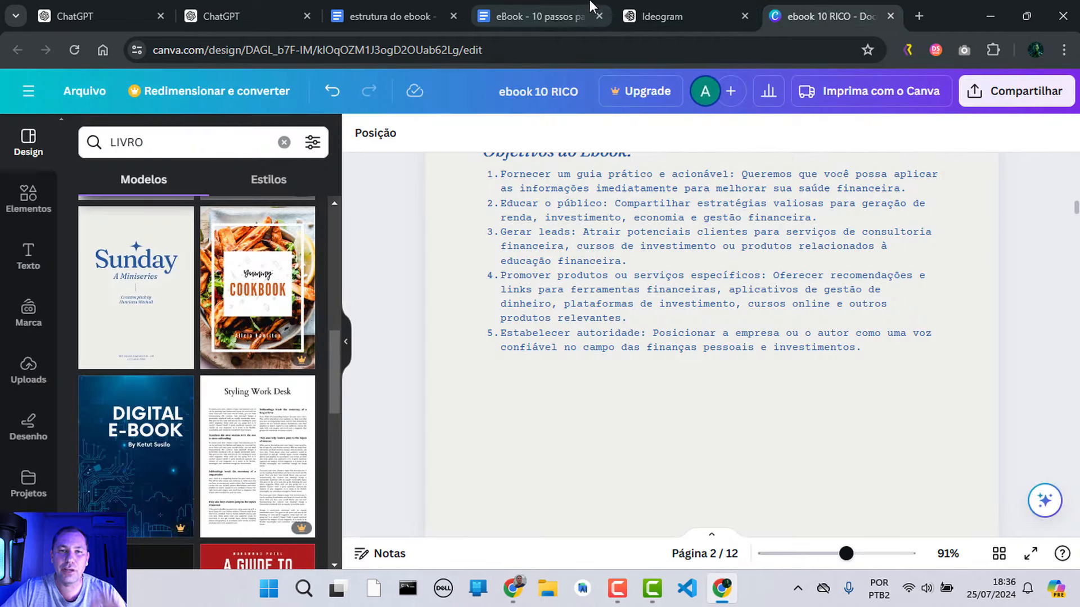
{"action": "left_click", "coordinate": [571, 8]}
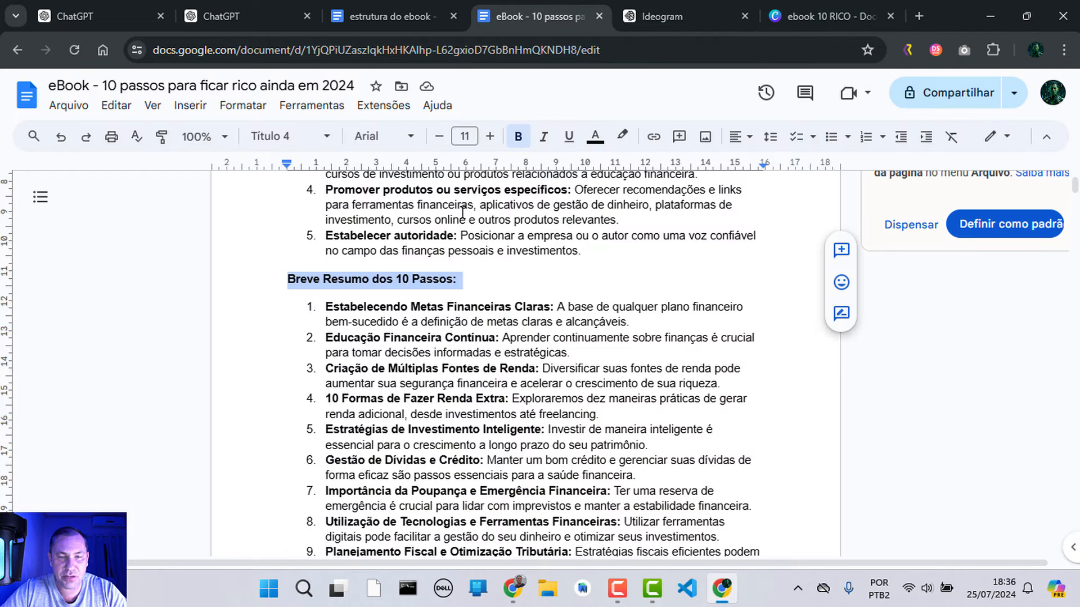
Duplicate the Objetivos do Ebook: heading on page 2 and move the copy below the objectives list
{"action": "left_click", "coordinate": [826, 15]}
{"action": "scroll", "coordinate": [576, 338], "scroll_direction": "up", "scroll_amount": 4}
{"action": "right_click", "coordinate": [546, 393]}
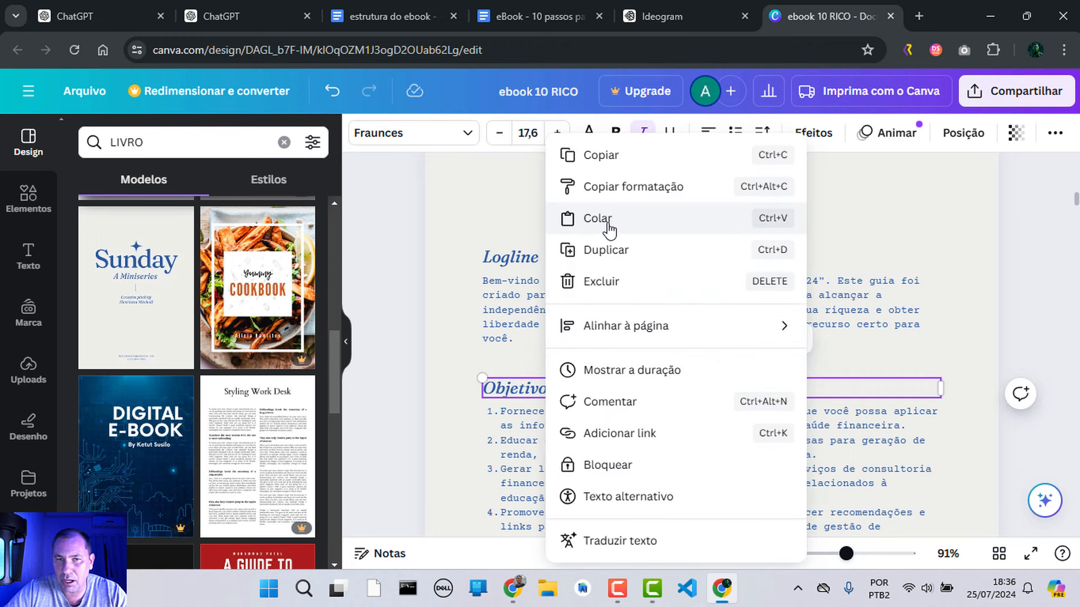
{"action": "left_click", "coordinate": [621, 248]}
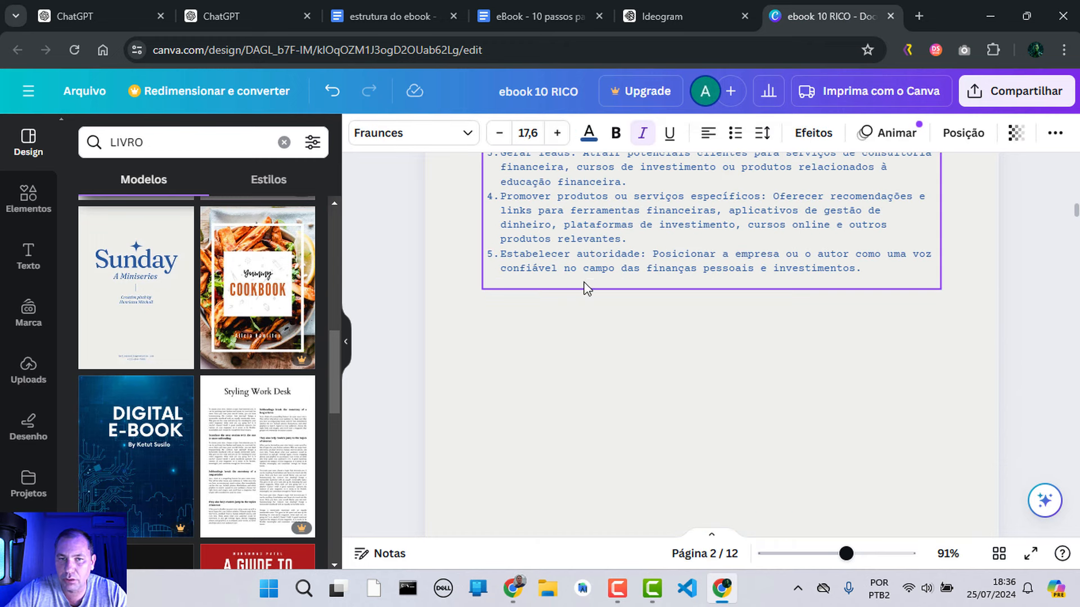
{"action": "scroll", "coordinate": [583, 282], "scroll_direction": "up", "scroll_amount": 1}
{"action": "left_click_drag", "start_coordinate": [601, 167], "coordinate": [584, 384]}
Duplicate the objectives list and move the copy below the duplicated heading
{"action": "right_click", "coordinate": [602, 337]}
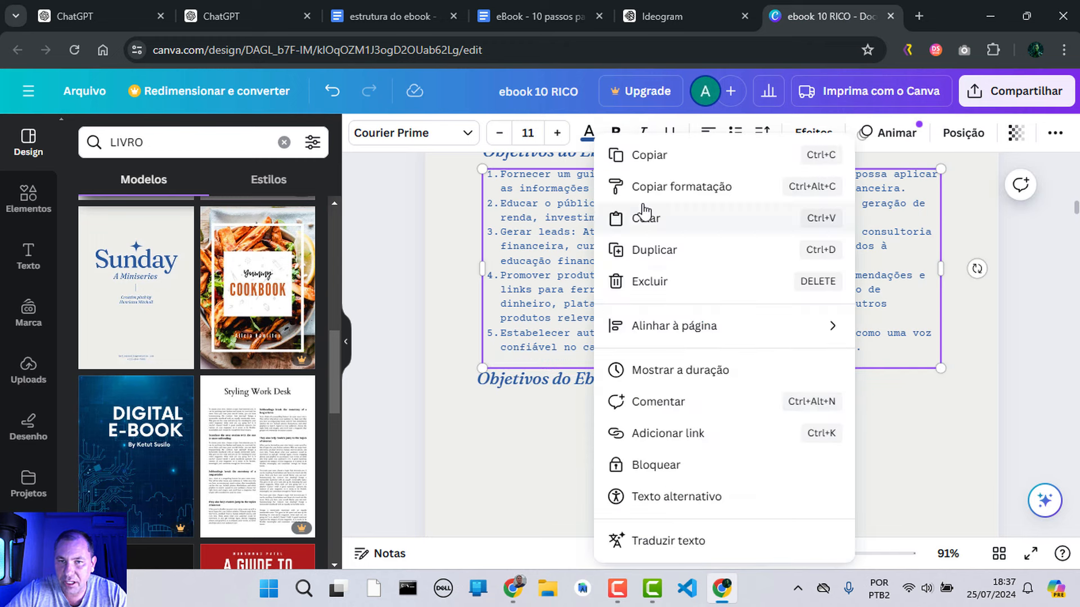
{"action": "left_click", "coordinate": [658, 249]}
{"action": "left_click_drag", "start_coordinate": [618, 264], "coordinate": [612, 495]}
{"action": "scroll", "coordinate": [675, 366], "scroll_direction": "down", "scroll_amount": 4}
{"action": "scroll", "coordinate": [685, 283], "scroll_direction": "up", "scroll_amount": 2}
{"action": "left_click_drag", "start_coordinate": [641, 319], "coordinate": [623, 318]}
Copy the ten numbered items of the Breve Resumo dos 10 Passos list from the eBook document
{"action": "left_click", "coordinate": [521, 8]}
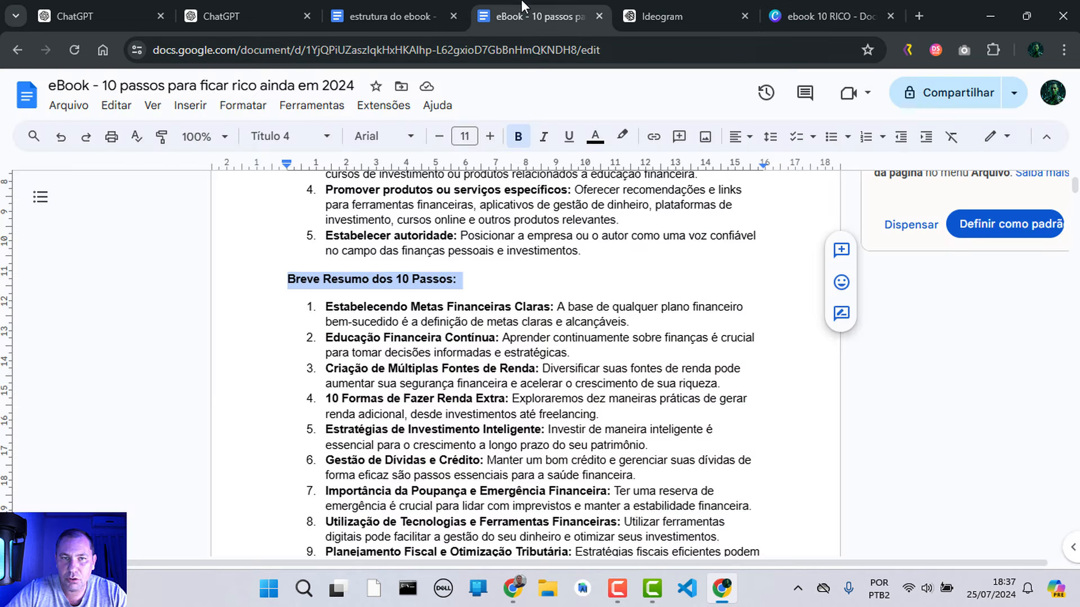
{"action": "left_click_drag", "start_coordinate": [315, 301], "coordinate": [473, 326]}
{"action": "scroll", "coordinate": [436, 386], "scroll_direction": "down", "scroll_amount": 5}
{"action": "key", "text": "ctrl+c"}
Replace all the text of the duplicated list in the design with the copied summary items
{"action": "left_click", "coordinate": [826, 15]}
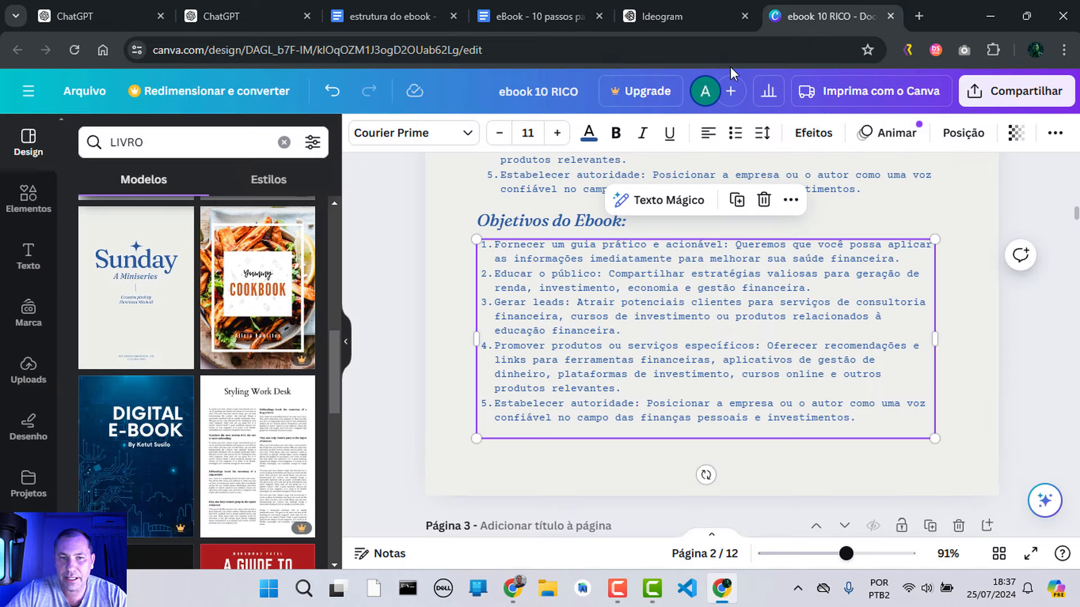
{"action": "key", "text": "ctrl+a"}
{"action": "key", "text": "ctrl+v"}
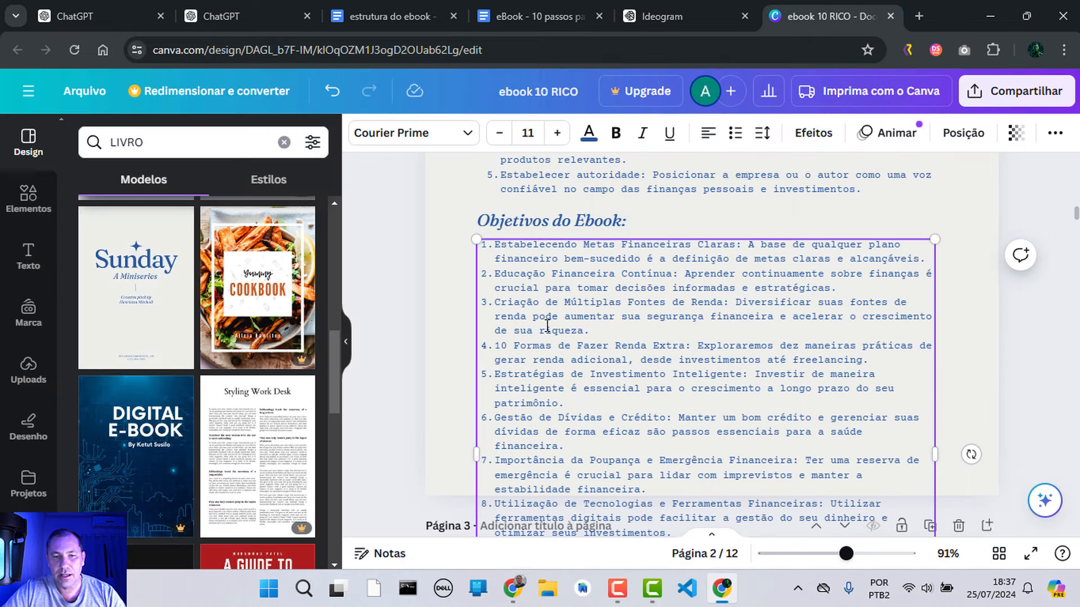
Review the pasted summary list and the top of page 2
{"action": "scroll", "coordinate": [547, 326], "scroll_direction": "down", "scroll_amount": 5}
{"action": "scroll", "coordinate": [537, 345], "scroll_direction": "up", "scroll_amount": 5}
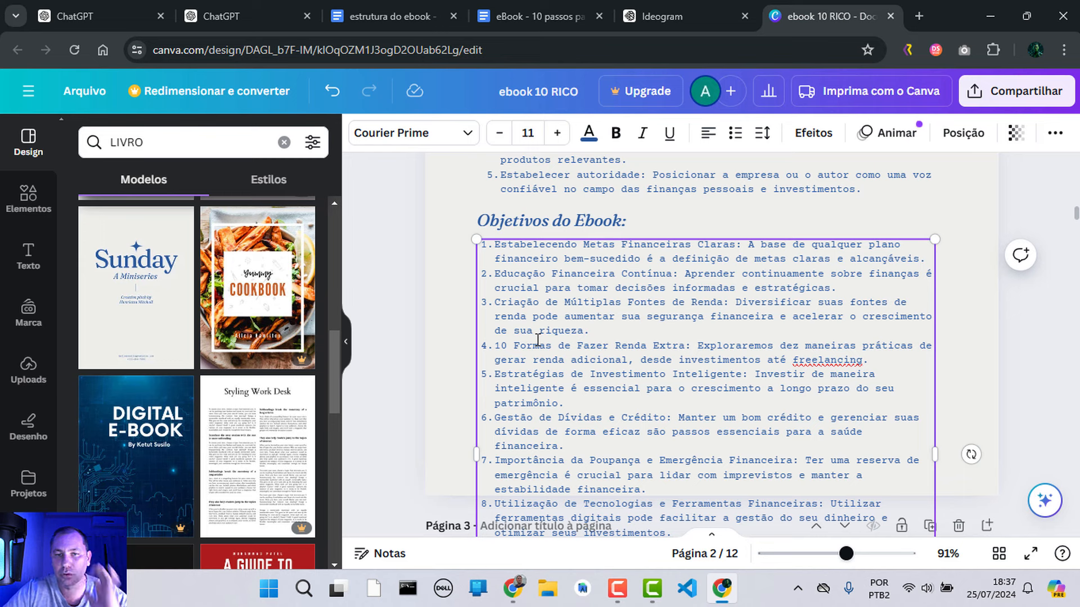
{"action": "left_click", "coordinate": [453, 358]}
{"action": "left_click", "coordinate": [571, 377]}
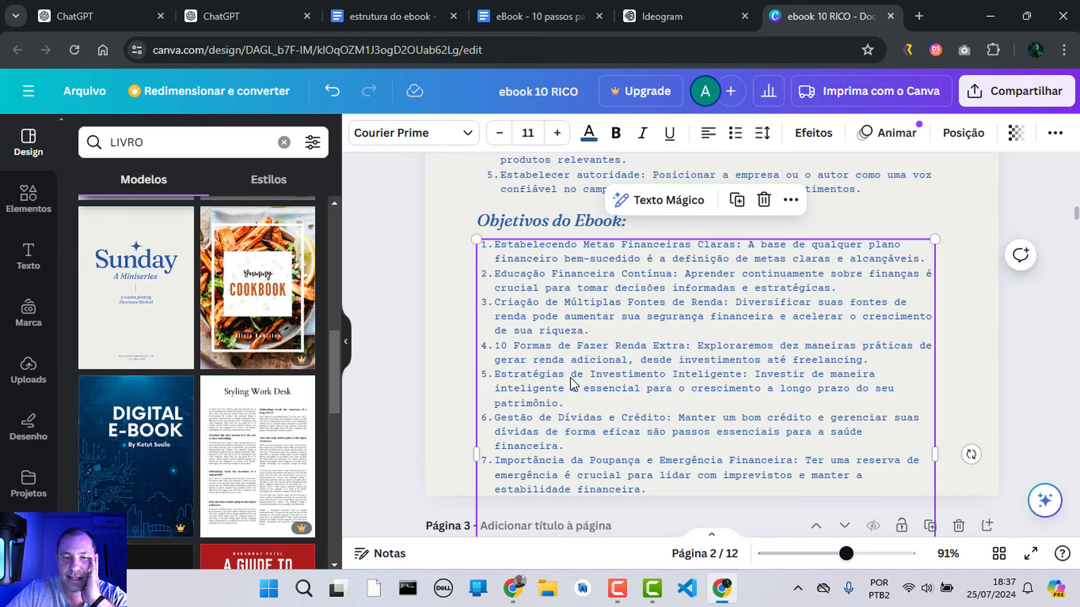
{"action": "scroll", "coordinate": [570, 381], "scroll_direction": "down", "scroll_amount": 1}
{"action": "scroll", "coordinate": [570, 381], "scroll_direction": "down", "scroll_amount": 2}
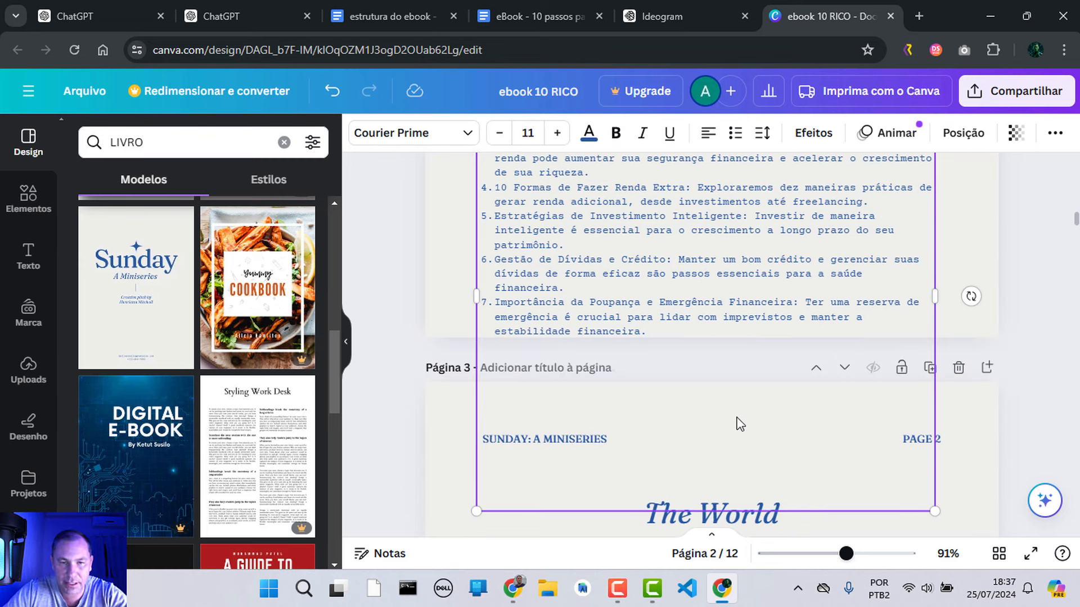
{"action": "scroll", "coordinate": [471, 378], "scroll_direction": "up", "scroll_amount": 2}
{"action": "left_click", "coordinate": [391, 368]}
{"action": "scroll", "coordinate": [474, 356], "scroll_direction": "up", "scroll_amount": 7}
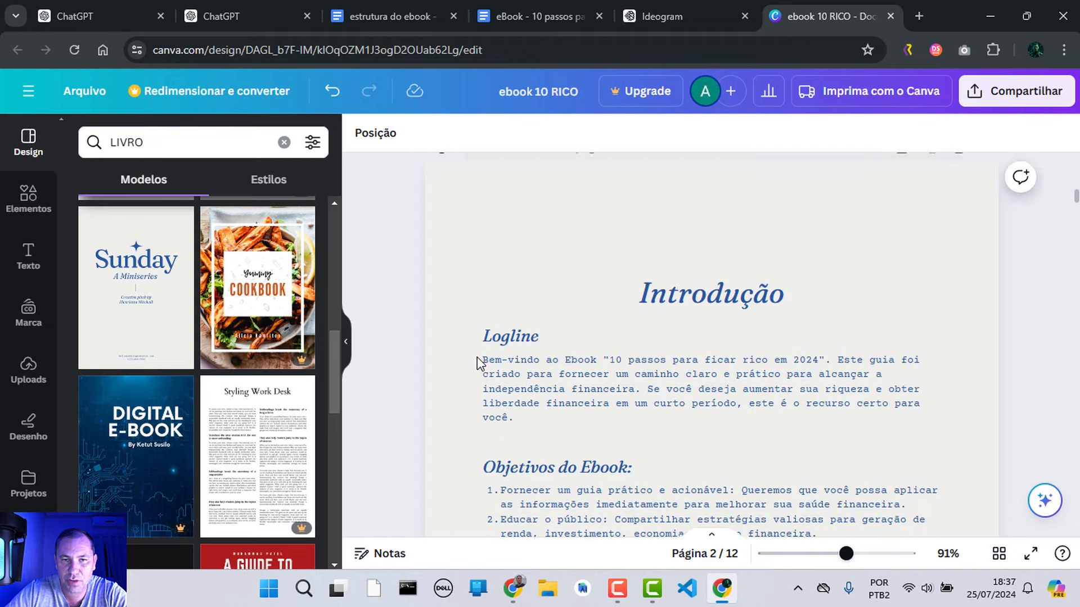
{"action": "scroll", "coordinate": [693, 362], "scroll_direction": "down", "scroll_amount": 6}
{"action": "scroll", "coordinate": [693, 362], "scroll_direction": "up", "scroll_amount": 6}
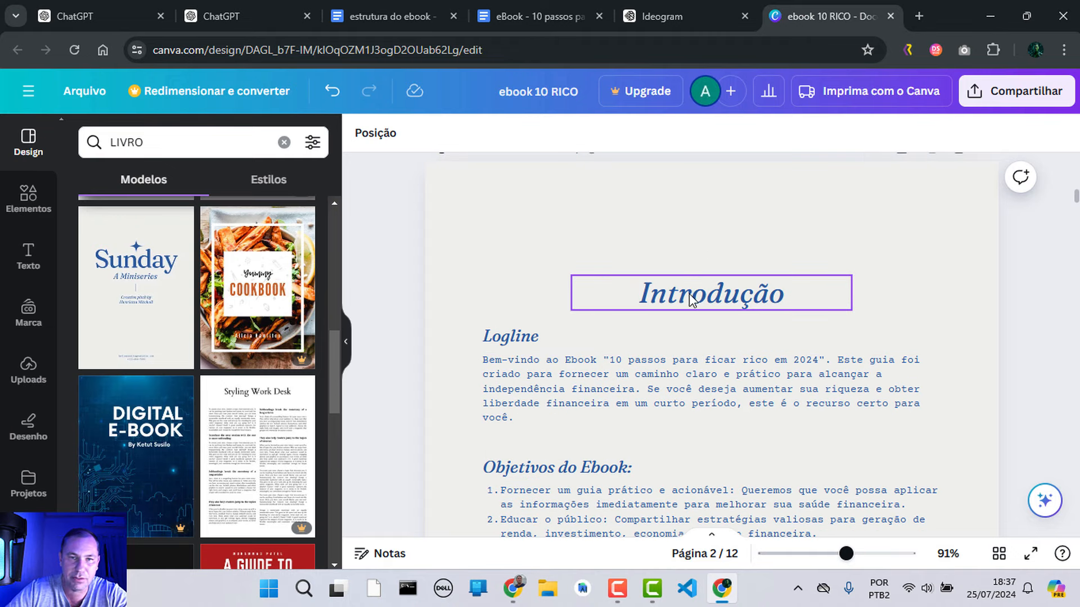
Move the page title and Logline heading up, and rename the heading to Introdução
{"action": "left_click_drag", "start_coordinate": [689, 294], "coordinate": [685, 221]}
{"action": "left_click_drag", "start_coordinate": [528, 329], "coordinate": [533, 279]}
{"action": "double_click", "coordinate": [533, 278]}
{"action": "key", "text": "BackSpace"}
{"action": "type", "text": "Introduc"}
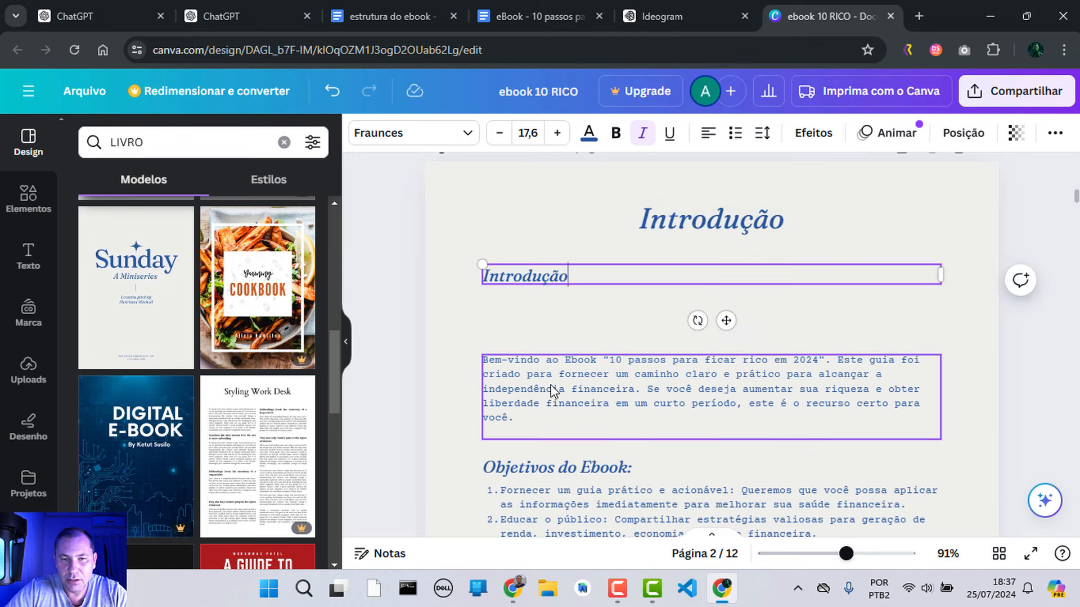
Move the intro paragraph, the Objetivos do Ebook: heading and the objectives list up to close the gaps
{"action": "left_click_drag", "start_coordinate": [549, 391], "coordinate": [550, 332]}
{"action": "left_click_drag", "start_coordinate": [557, 452], "coordinate": [550, 390]}
{"action": "scroll", "coordinate": [554, 445], "scroll_direction": "down", "scroll_amount": 2}
{"action": "left_click_drag", "start_coordinate": [554, 444], "coordinate": [549, 378]}
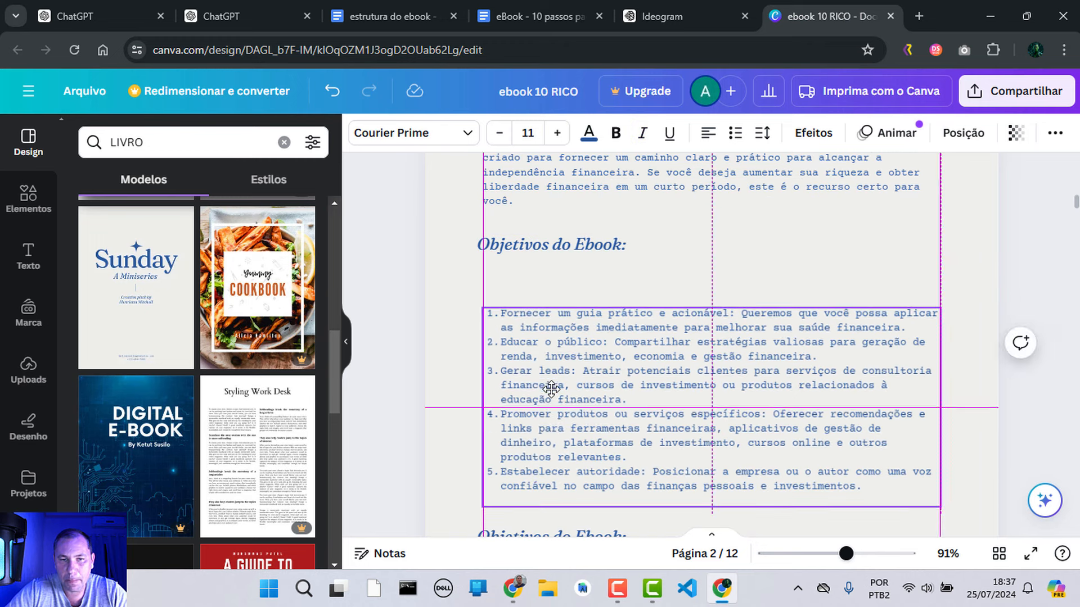
Move the second Objetivos do Ebook: heading and the summary list up beneath the objectives
{"action": "scroll", "coordinate": [551, 388], "scroll_direction": "down", "scroll_amount": 4}
{"action": "left_click", "coordinate": [551, 301]}
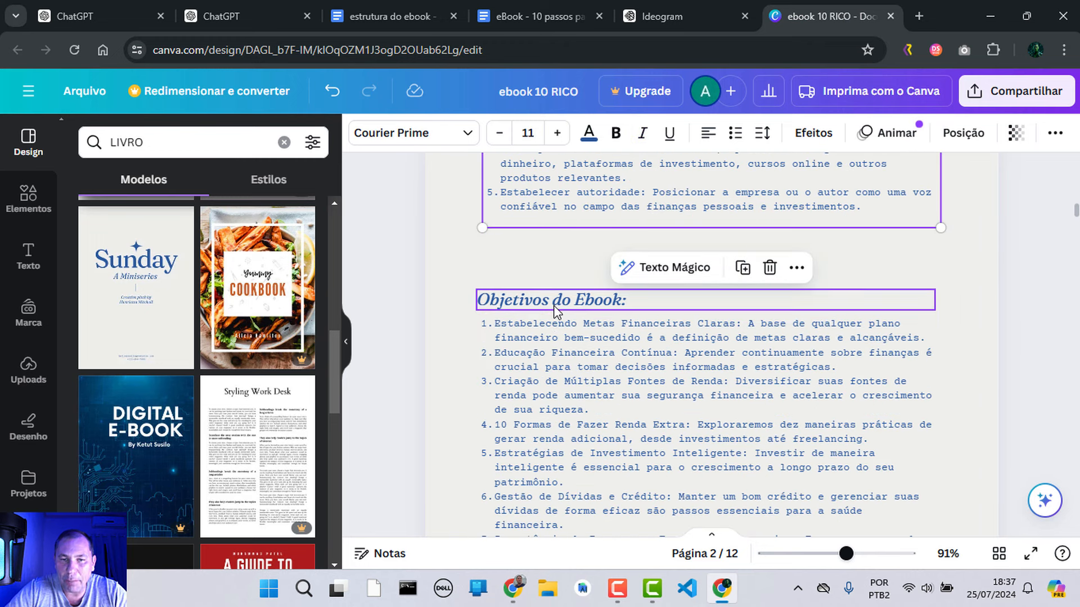
{"action": "left_click_drag", "start_coordinate": [551, 301], "coordinate": [551, 250]}
{"action": "left_click_drag", "start_coordinate": [551, 358], "coordinate": [597, 307]}
{"action": "scroll", "coordinate": [560, 330], "scroll_direction": "down", "scroll_amount": 7}
{"action": "scroll", "coordinate": [561, 331], "scroll_direction": "up", "scroll_amount": 3}
{"action": "scroll", "coordinate": [597, 307], "scroll_direction": "up", "scroll_amount": 3}
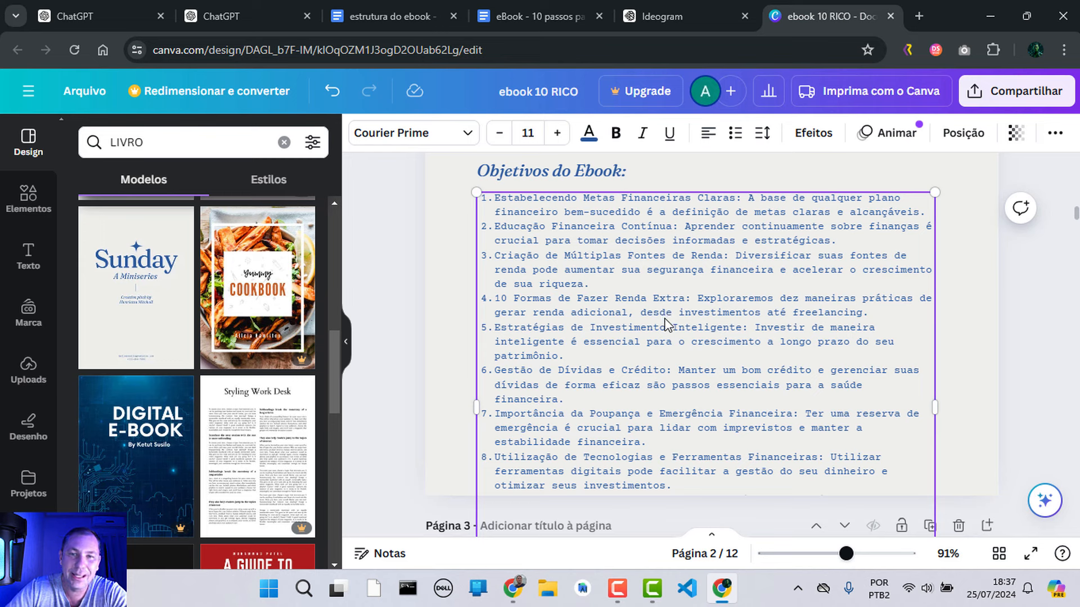
Duplicate page 2 as a new page 3
{"action": "scroll", "coordinate": [664, 314], "scroll_direction": "down", "scroll_amount": 3}
{"action": "left_click", "coordinate": [1014, 302]}
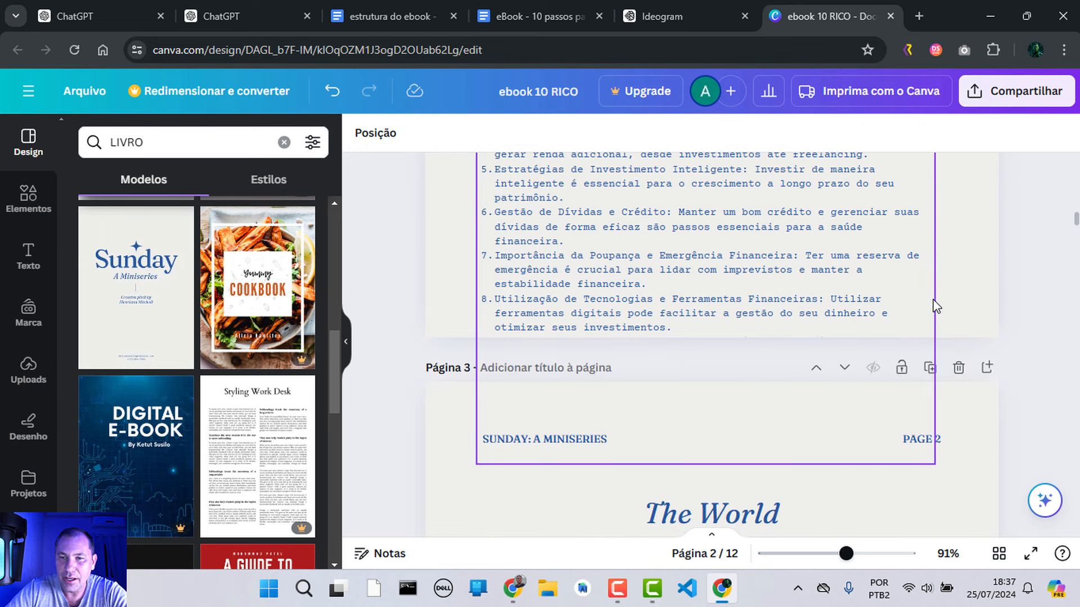
{"action": "scroll", "coordinate": [936, 302], "scroll_direction": "up", "scroll_amount": 6}
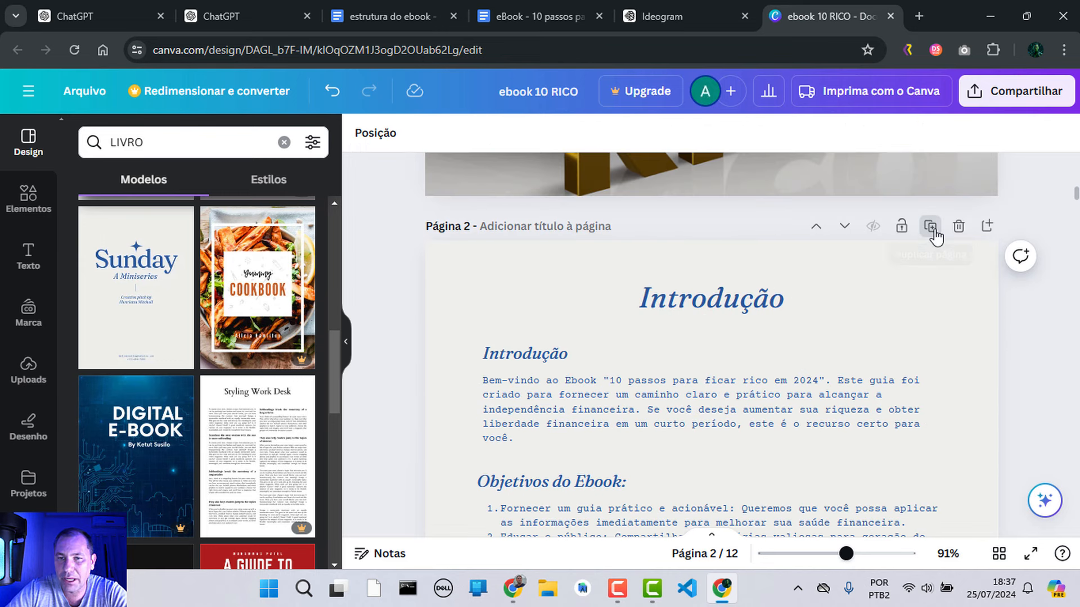
{"action": "left_click", "coordinate": [929, 226]}
Delete the title, headings, intro paragraph and objectives list from page 3, keeping only the summary list
{"action": "left_click", "coordinate": [790, 298]}
{"action": "key", "text": "Delete"}
{"action": "left_click", "coordinate": [593, 360]}
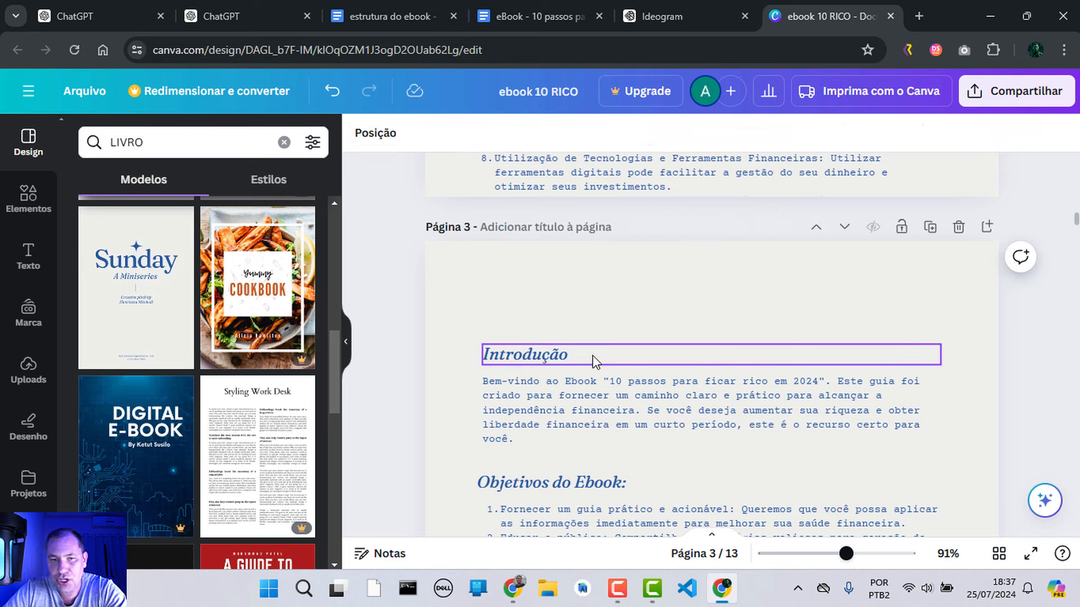
{"action": "key", "text": "Delete"}
{"action": "left_click", "coordinate": [573, 398]}
{"action": "key", "text": "Delete"}
{"action": "scroll", "coordinate": [573, 397], "scroll_direction": "down", "scroll_amount": 3}
{"action": "left_click", "coordinate": [570, 325]}
{"action": "key", "text": "Delete"}
{"action": "left_click", "coordinate": [579, 366]}
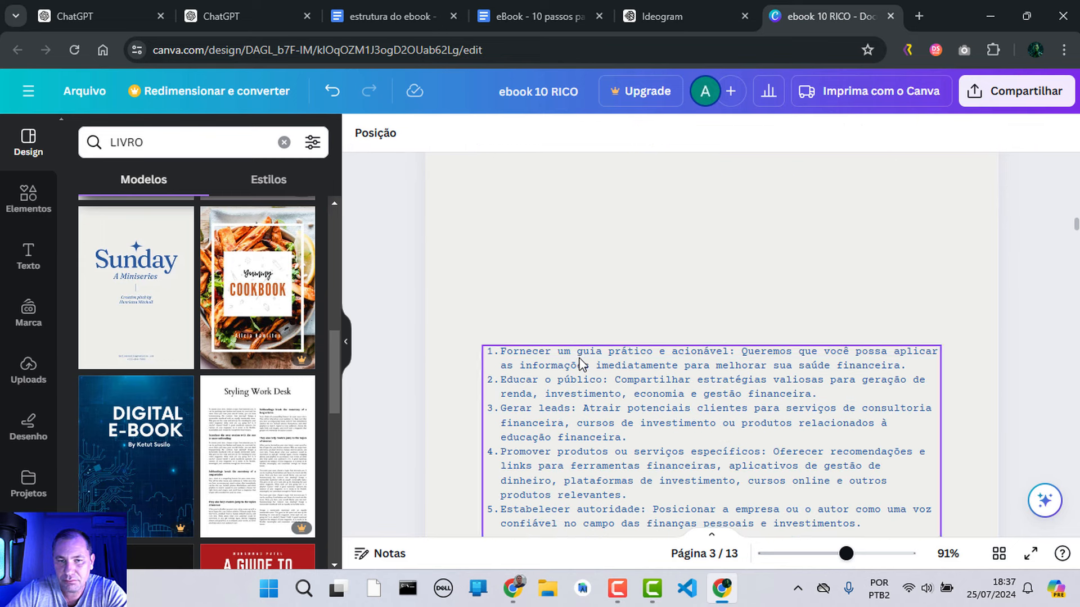
{"action": "key", "text": "Delete"}
{"action": "scroll", "coordinate": [568, 393], "scroll_direction": "down", "scroll_amount": 1}
{"action": "left_click", "coordinate": [568, 402]}
{"action": "key", "text": "Delete"}
Move the summary list up toward the top of page 3
{"action": "left_click_drag", "start_coordinate": [582, 508], "coordinate": [598, 294]}
{"action": "scroll", "coordinate": [598, 294], "scroll_direction": "up", "scroll_amount": 3}
{"action": "left_click_drag", "start_coordinate": [626, 428], "coordinate": [619, 215]}
{"action": "scroll", "coordinate": [619, 214], "scroll_direction": "up", "scroll_amount": 4}
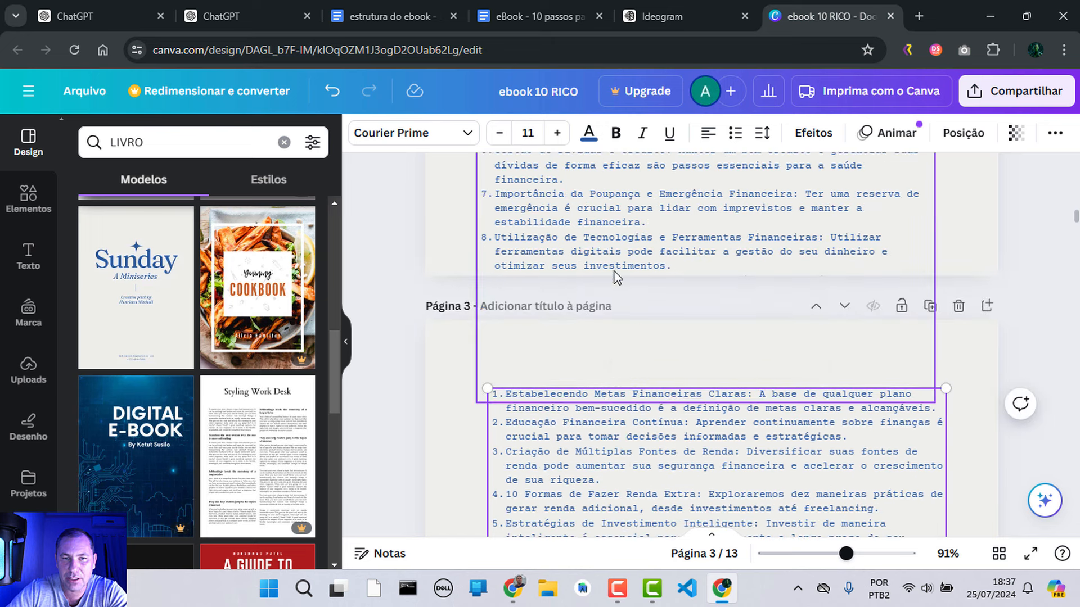
{"action": "left_click_drag", "start_coordinate": [609, 435], "coordinate": [652, 443]}
Examine which summary items overflow past the bottom of page 2
{"action": "left_click_drag", "start_coordinate": [834, 556], "coordinate": [810, 556]}
{"action": "scroll", "coordinate": [662, 289], "scroll_direction": "up", "scroll_amount": 2}
{"action": "left_click", "coordinate": [686, 351]}
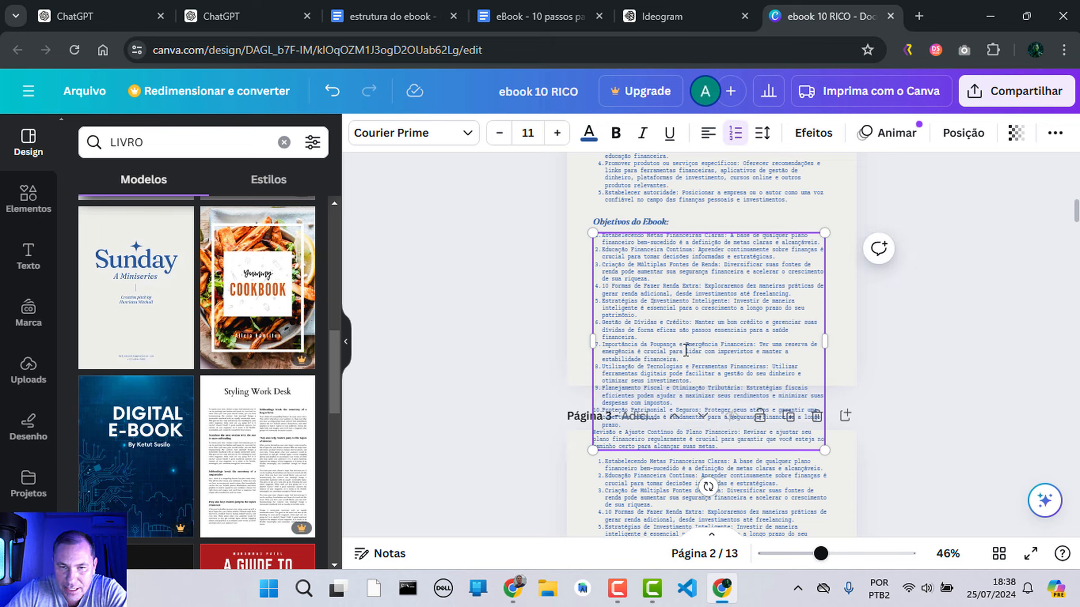
{"action": "left_click_drag", "start_coordinate": [685, 359], "coordinate": [731, 449]}
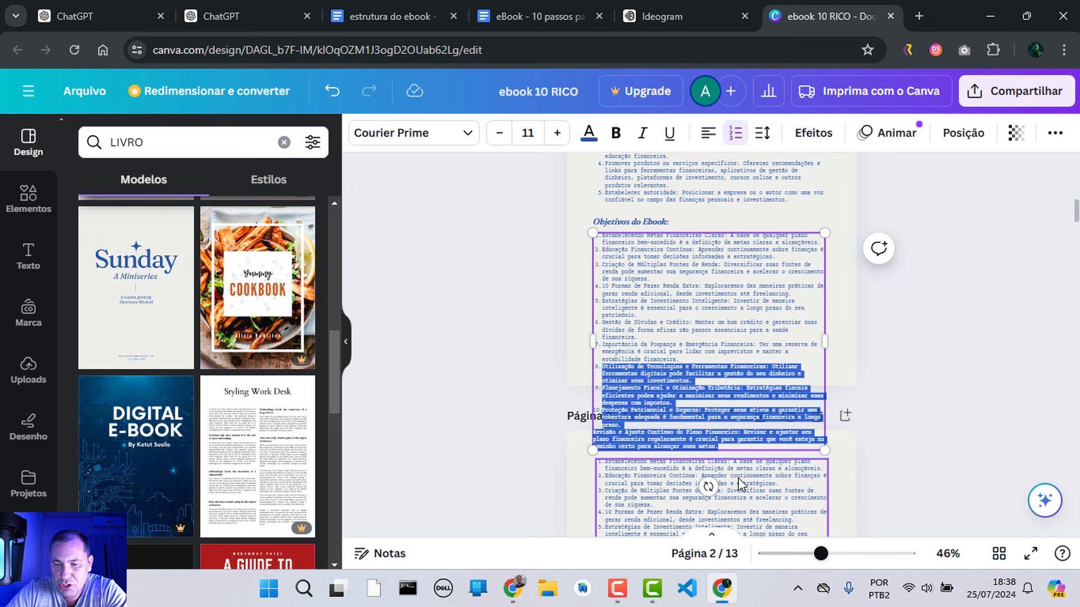
{"action": "left_click", "coordinate": [740, 474]}
{"action": "left_click", "coordinate": [687, 372]}
{"action": "scroll", "coordinate": [677, 355], "scroll_direction": "down", "scroll_amount": 2}
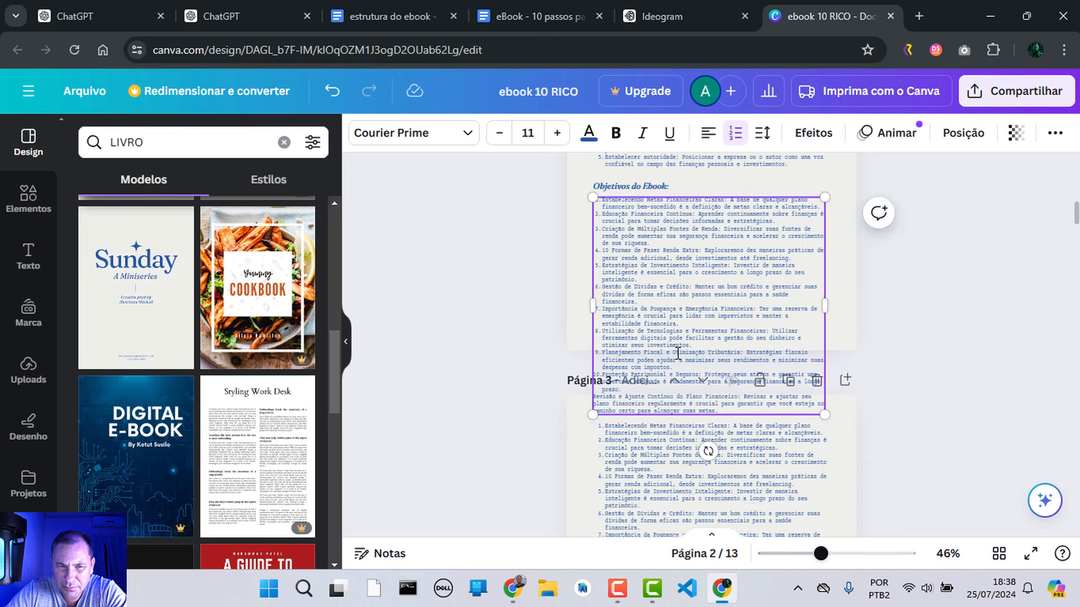
{"action": "scroll", "coordinate": [709, 363], "scroll_direction": "up", "scroll_amount": 5, "text": "ctrl"}
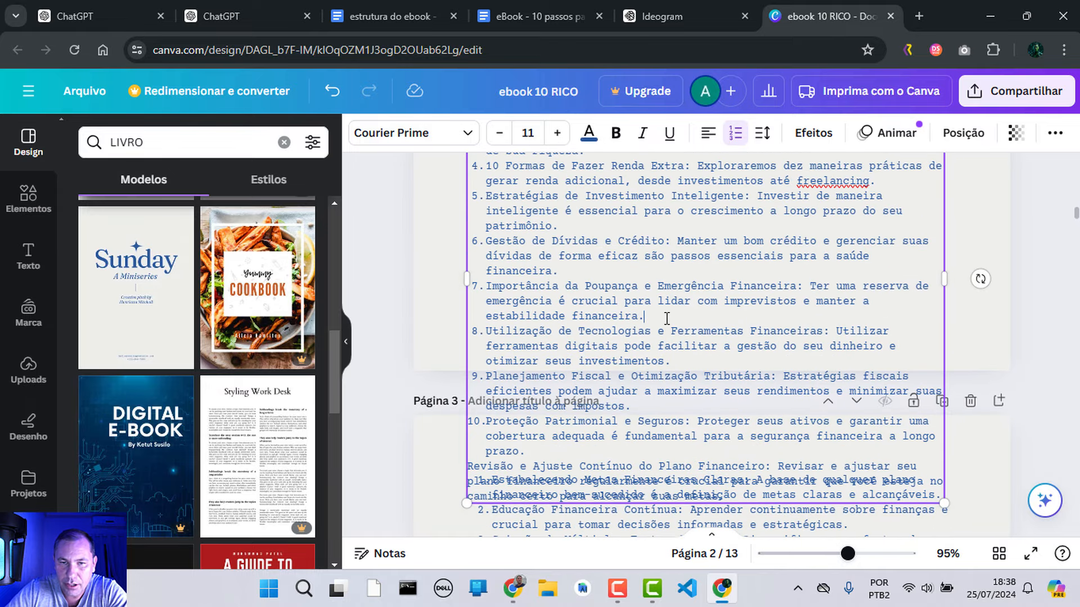
{"action": "left_click_drag", "start_coordinate": [667, 318], "coordinate": [899, 505]}
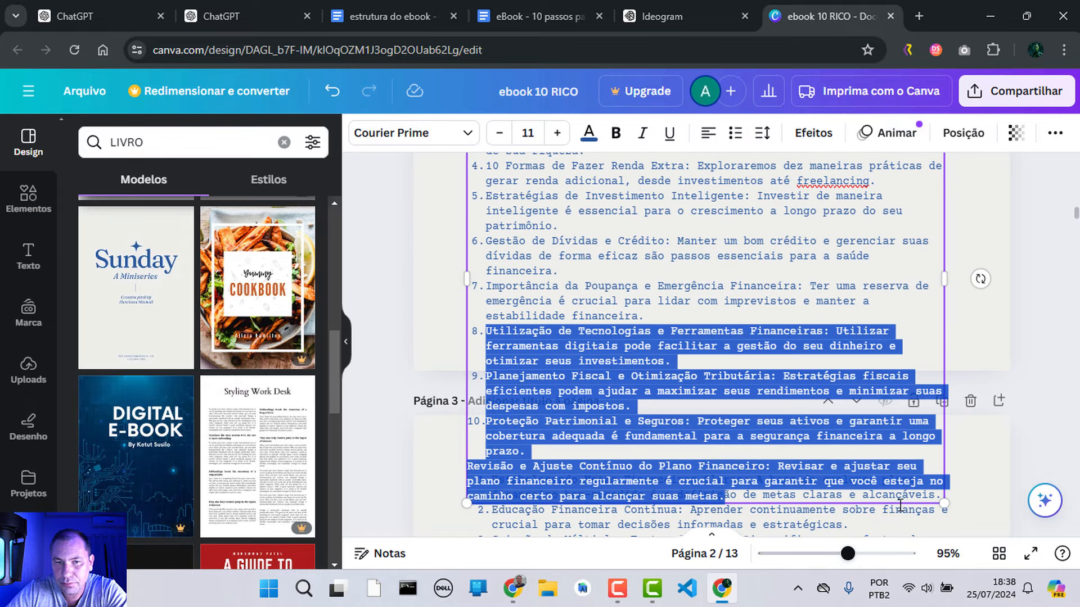
{"action": "left_click", "coordinate": [718, 338]}
Delete summary items 1 to 7 from the list on page 3, keeping items 8 onward
{"action": "scroll", "coordinate": [718, 337], "scroll_direction": "down", "scroll_amount": 4}
{"action": "double_click", "coordinate": [548, 354]}
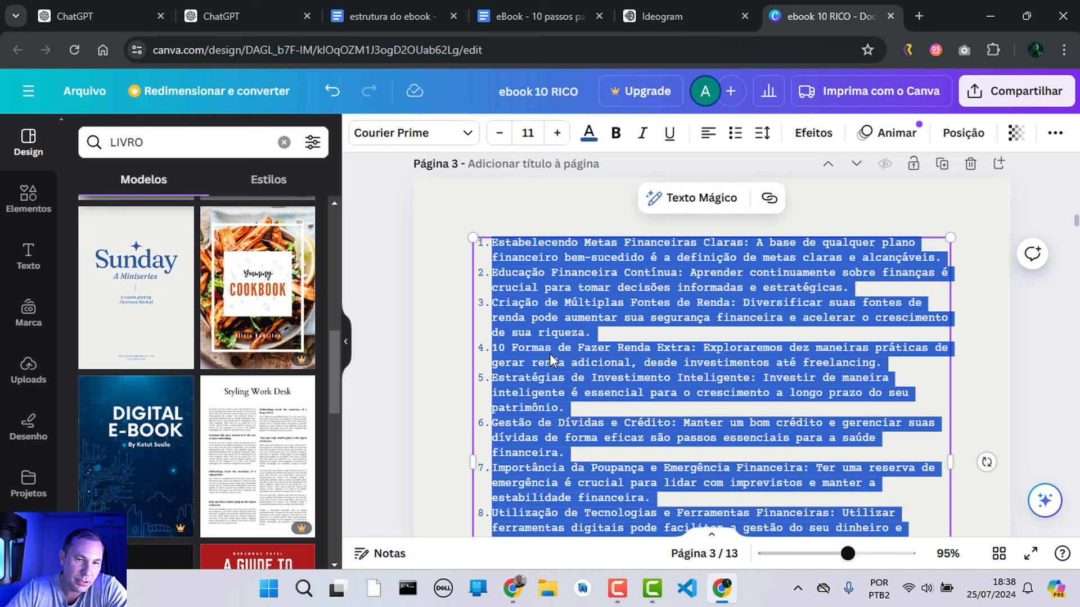
{"action": "left_click", "coordinate": [565, 444]}
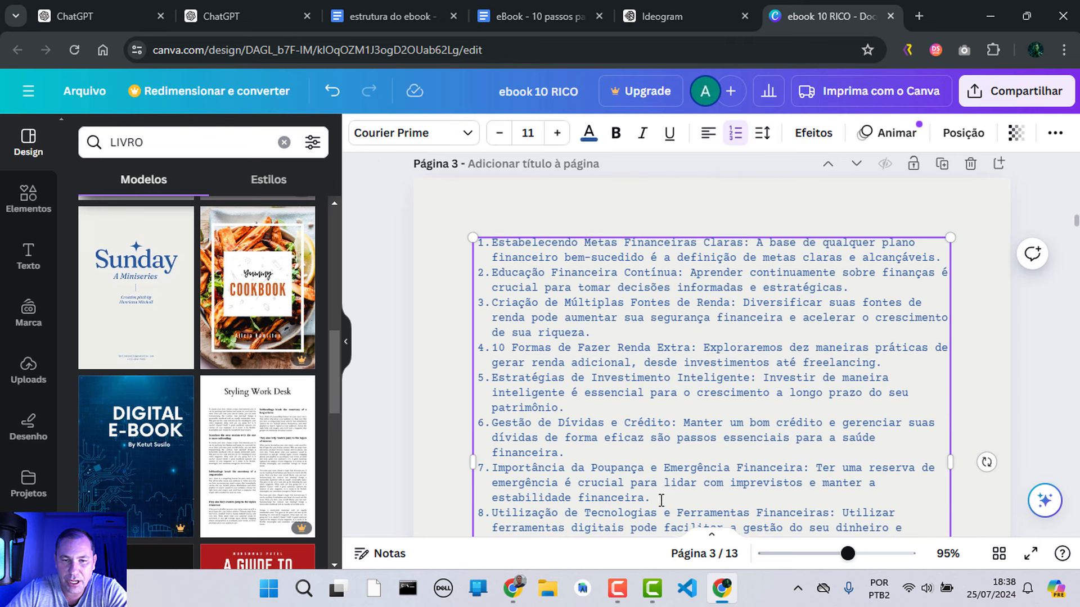
{"action": "left_click_drag", "start_coordinate": [661, 500], "coordinate": [383, 180]}
{"action": "key", "text": "BackSpace"}
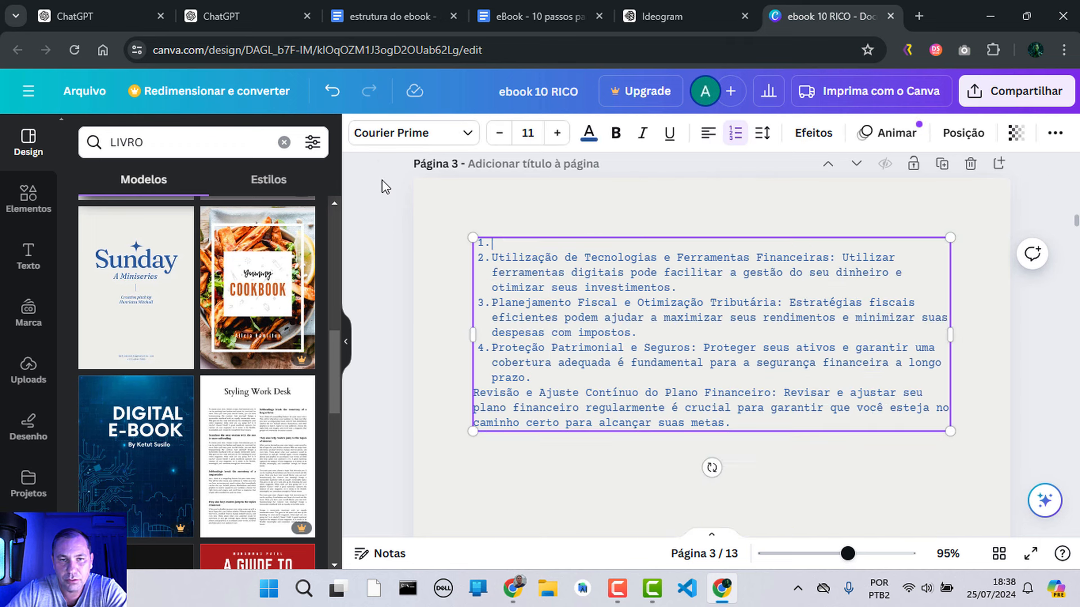
{"action": "key", "text": "Delete"}
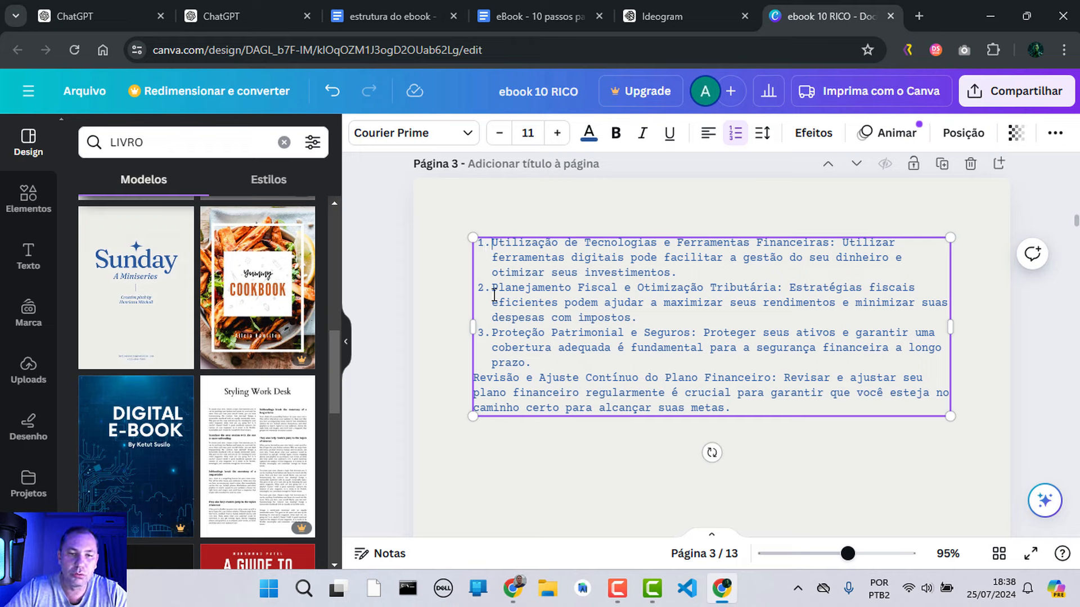
{"action": "left_click", "coordinate": [734, 135]}
{"action": "left_click", "coordinate": [734, 139]}
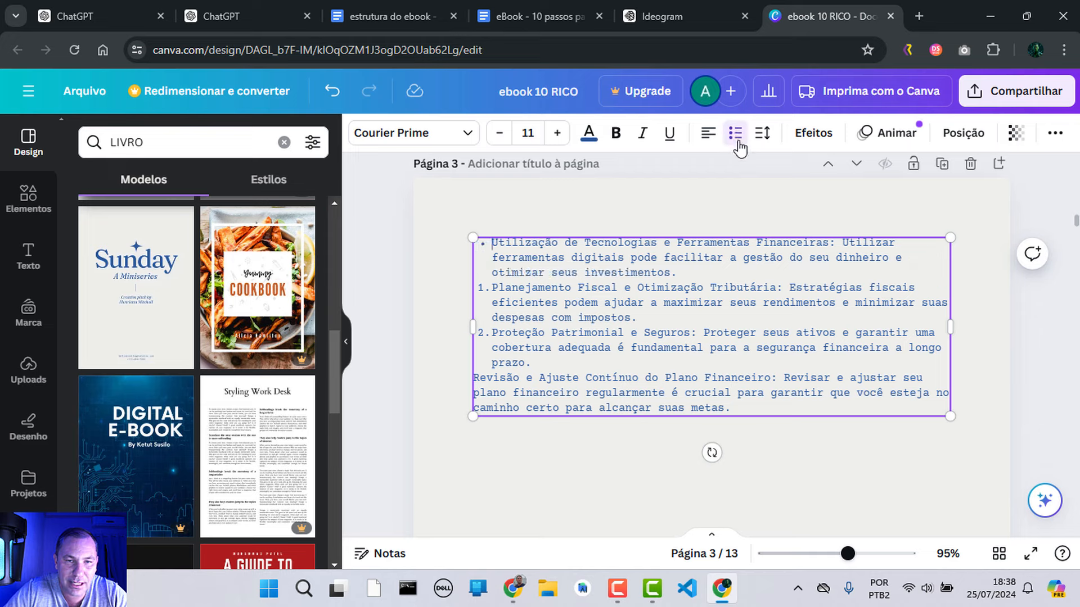
{"action": "left_click", "coordinate": [735, 141]}
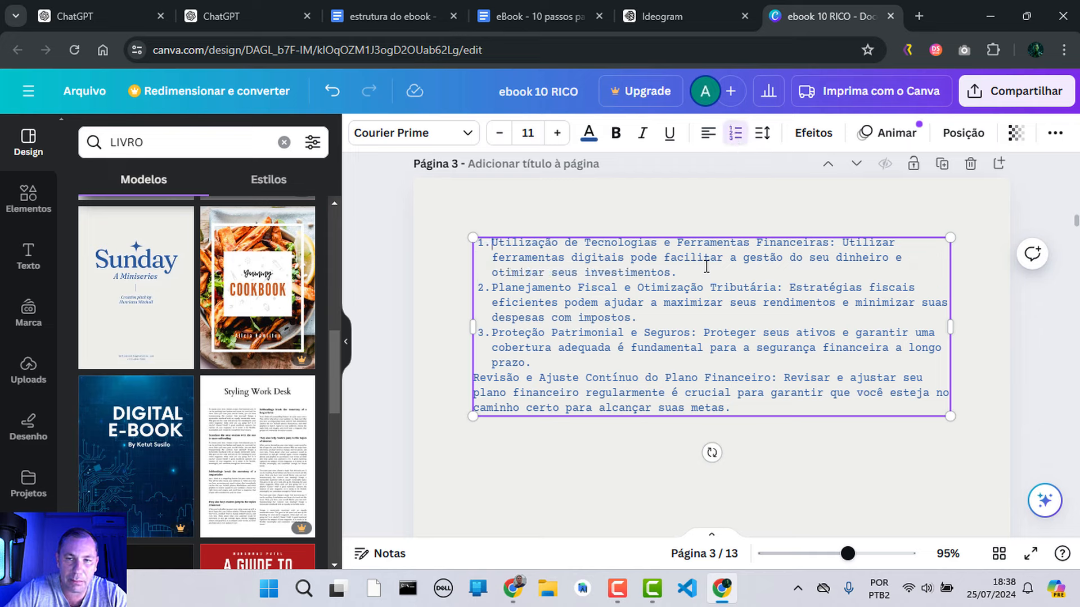
{"action": "left_click", "coordinate": [443, 304]}
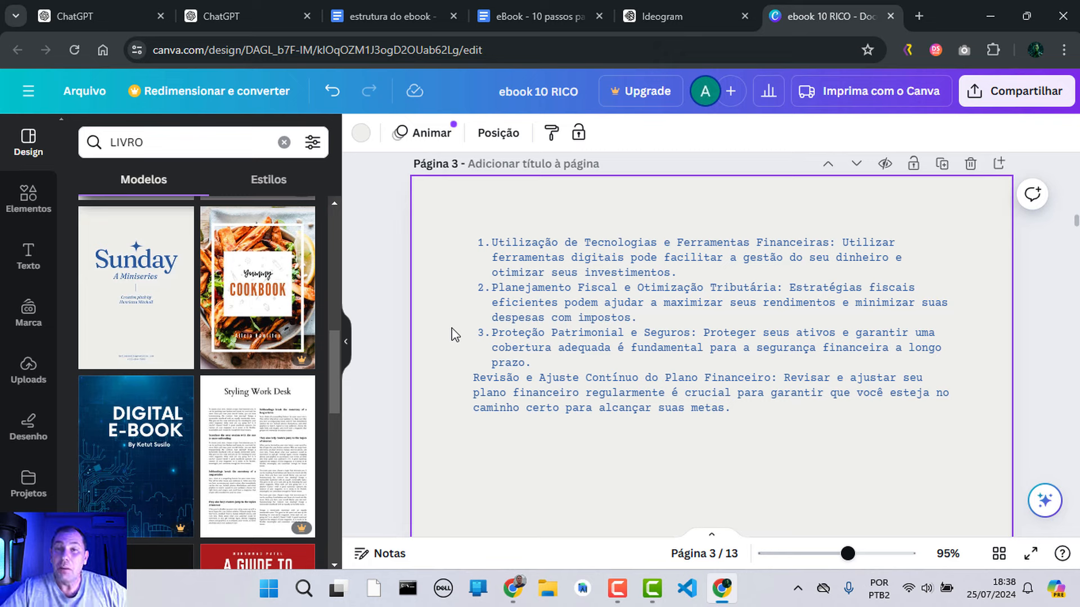
{"action": "scroll", "coordinate": [480, 357], "scroll_direction": "down", "scroll_amount": 7}
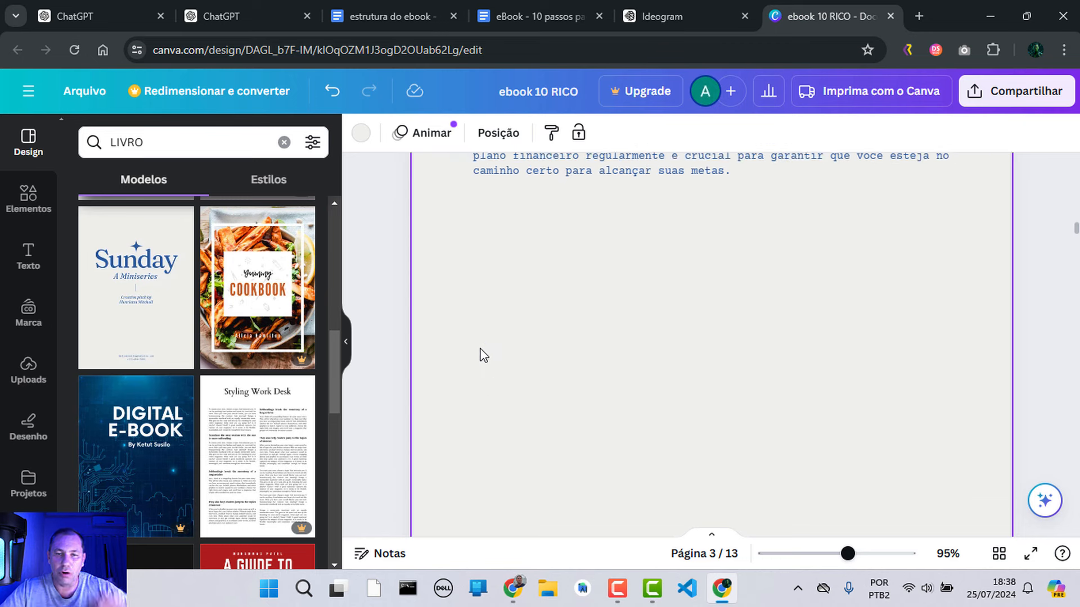
{"action": "scroll", "coordinate": [582, 371], "scroll_direction": "down", "scroll_amount": 3}
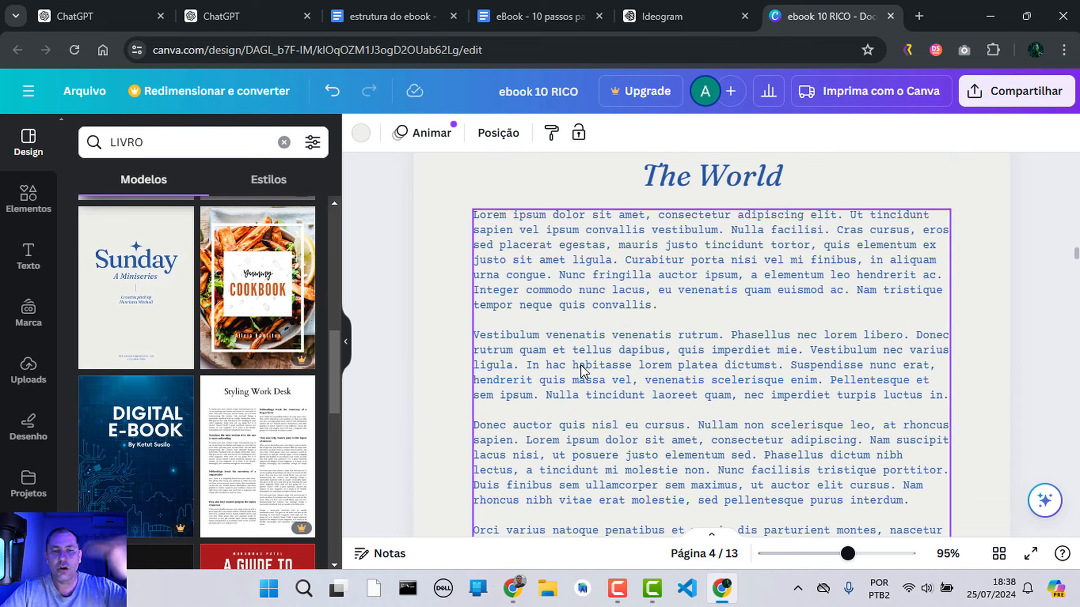
{"action": "scroll", "coordinate": [653, 377], "scroll_direction": "down", "scroll_amount": 7}
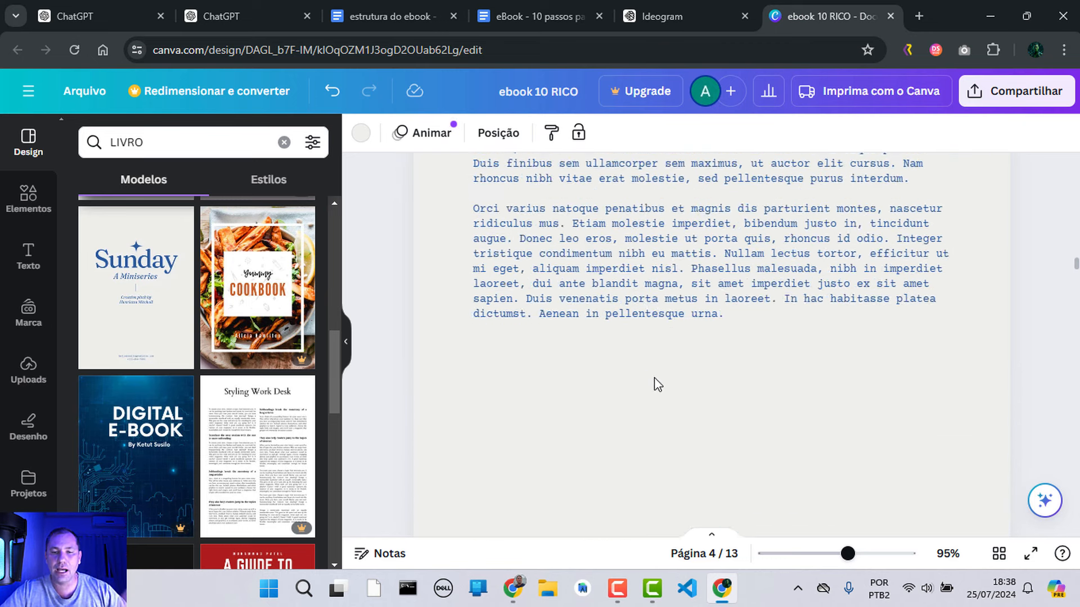
Scroll through the ebook's pages and zoom out to review the whole layout from the cover
{"action": "scroll", "coordinate": [655, 366], "scroll_direction": "down", "scroll_amount": 20}
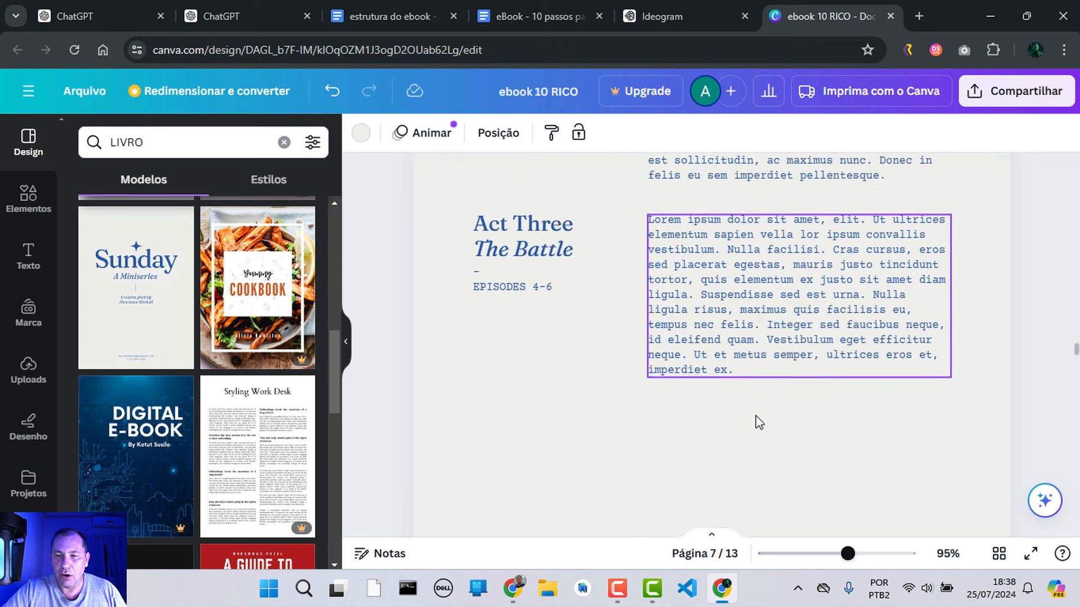
{"action": "scroll", "coordinate": [724, 403], "scroll_direction": "up", "scroll_amount": 5}
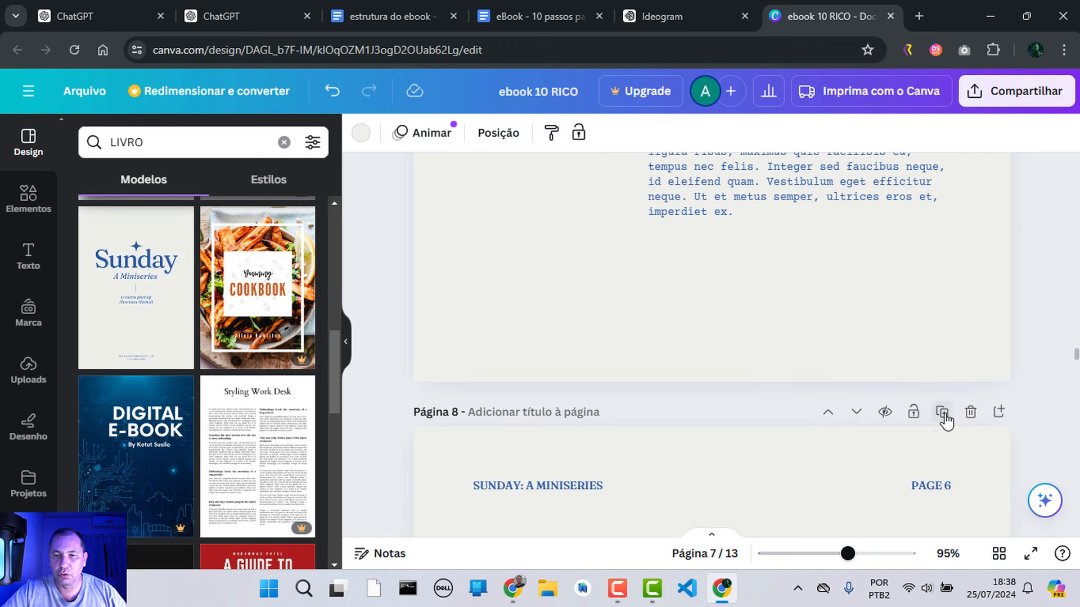
{"action": "scroll", "coordinate": [617, 419], "scroll_direction": "up", "scroll_amount": 2}
{"action": "scroll", "coordinate": [624, 412], "scroll_direction": "down", "scroll_amount": 14}
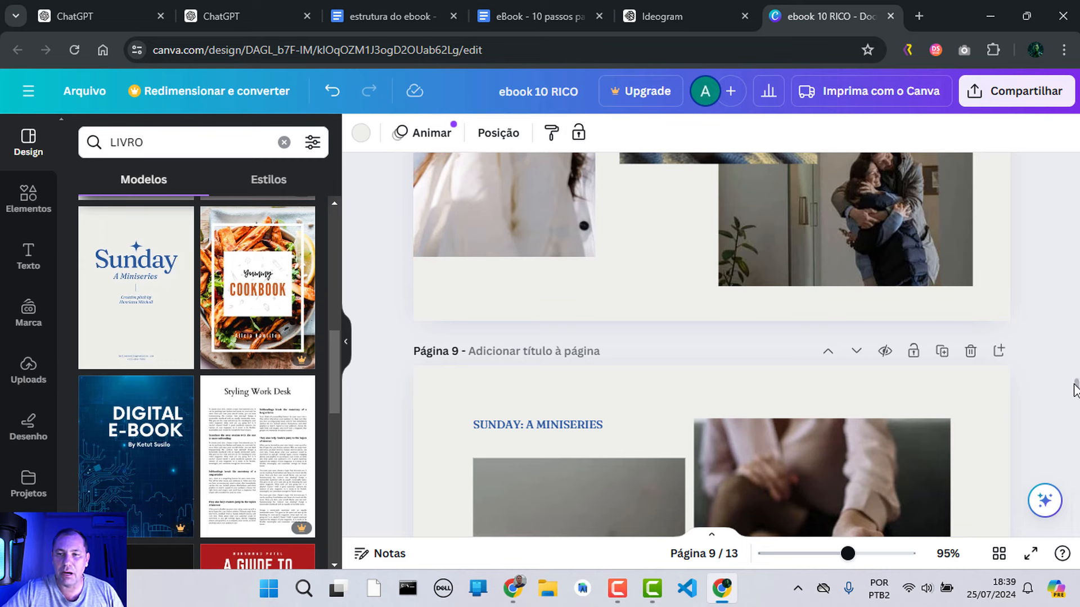
{"action": "left_click_drag", "start_coordinate": [1075, 387], "coordinate": [1076, 169]}
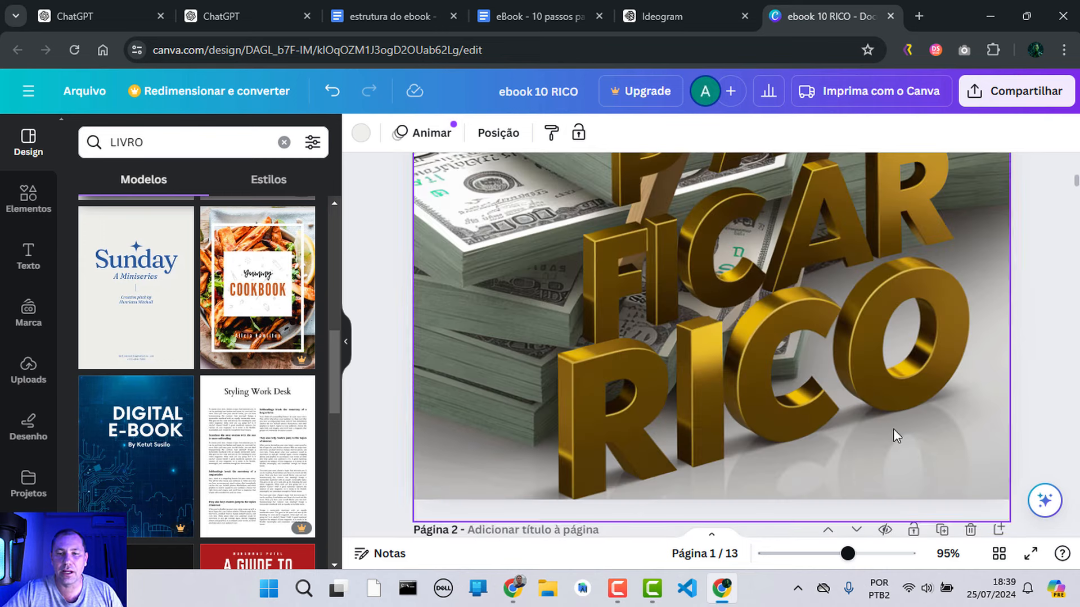
{"action": "left_click_drag", "start_coordinate": [859, 565], "coordinate": [823, 564]}
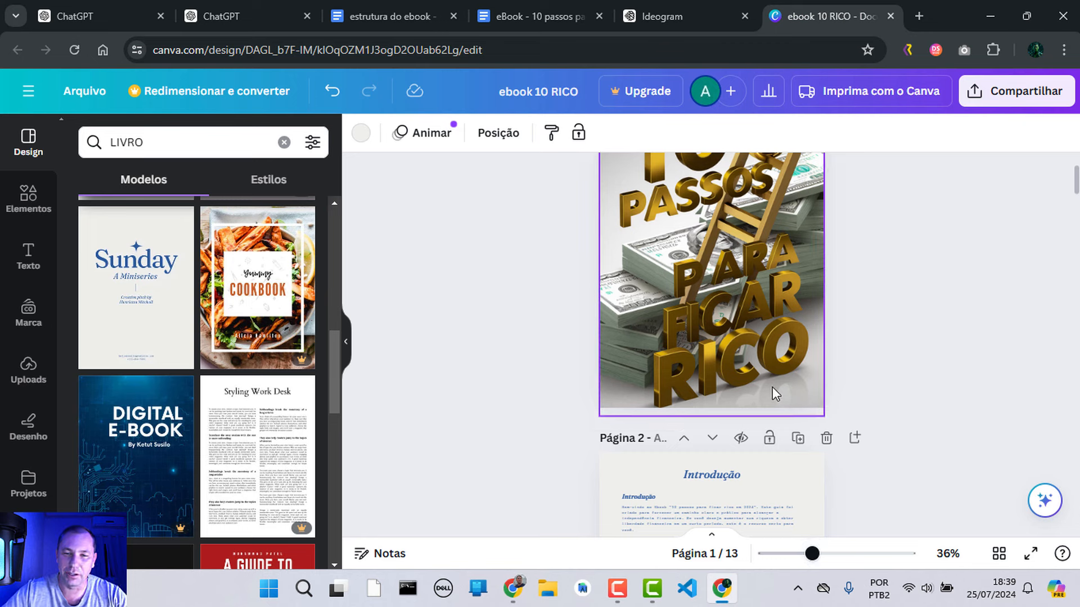
{"action": "scroll", "coordinate": [771, 386], "scroll_direction": "up", "scroll_amount": 1}
{"action": "left_click", "coordinate": [859, 338]}
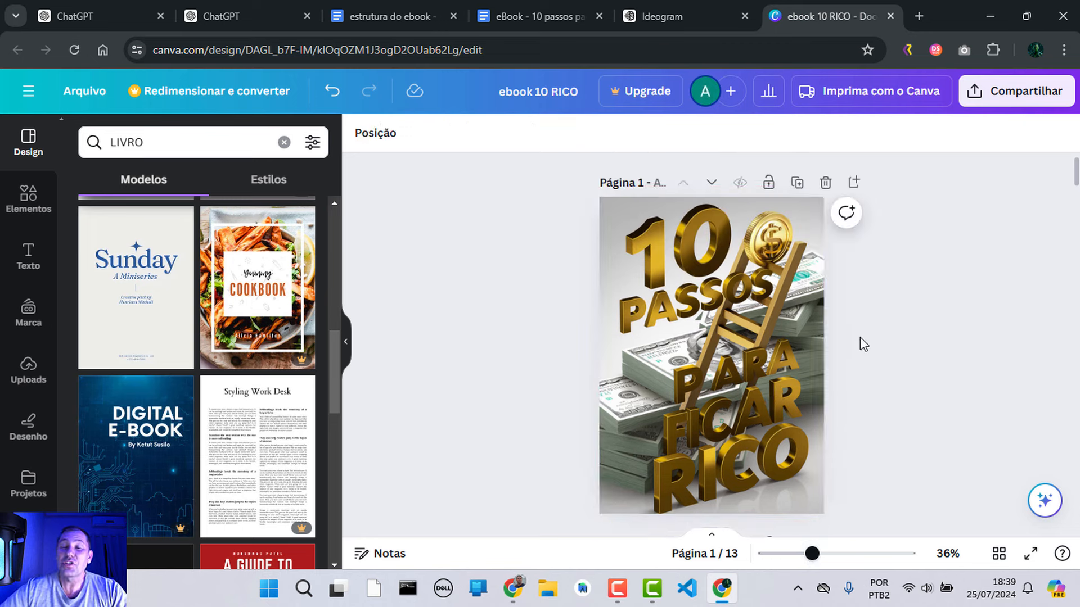